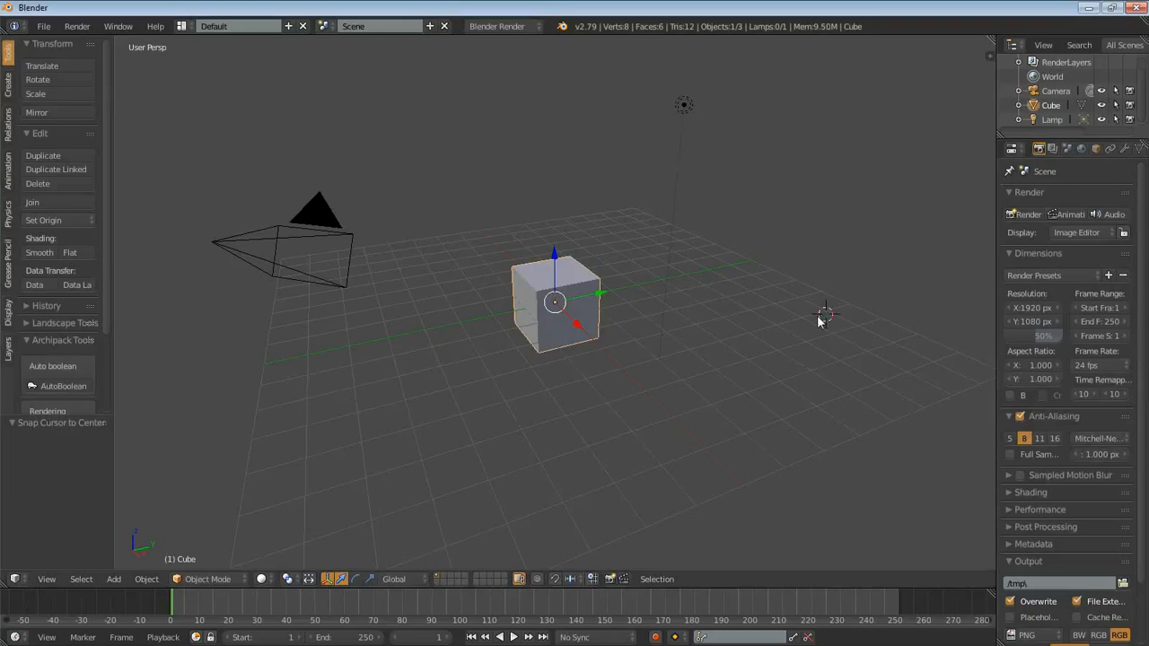
- Delete all the default objects from the scene
key(a)
key(a)
key(x)
click(482, 381)
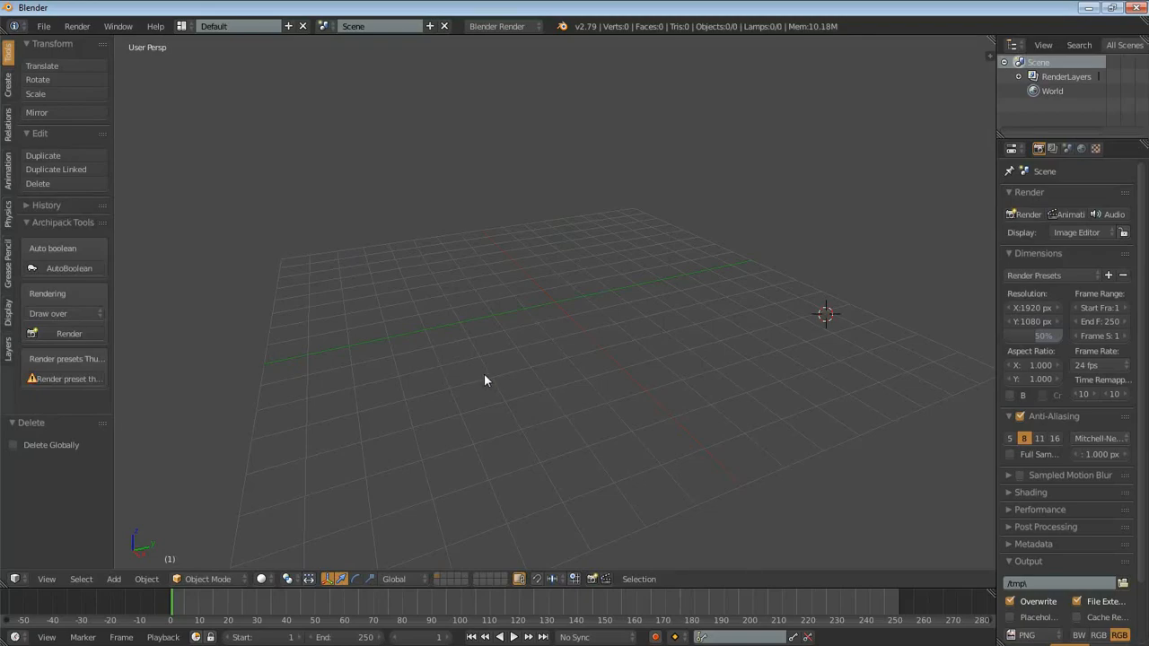
- Enable background images for the 3D view and add an empty image slot
key(n)
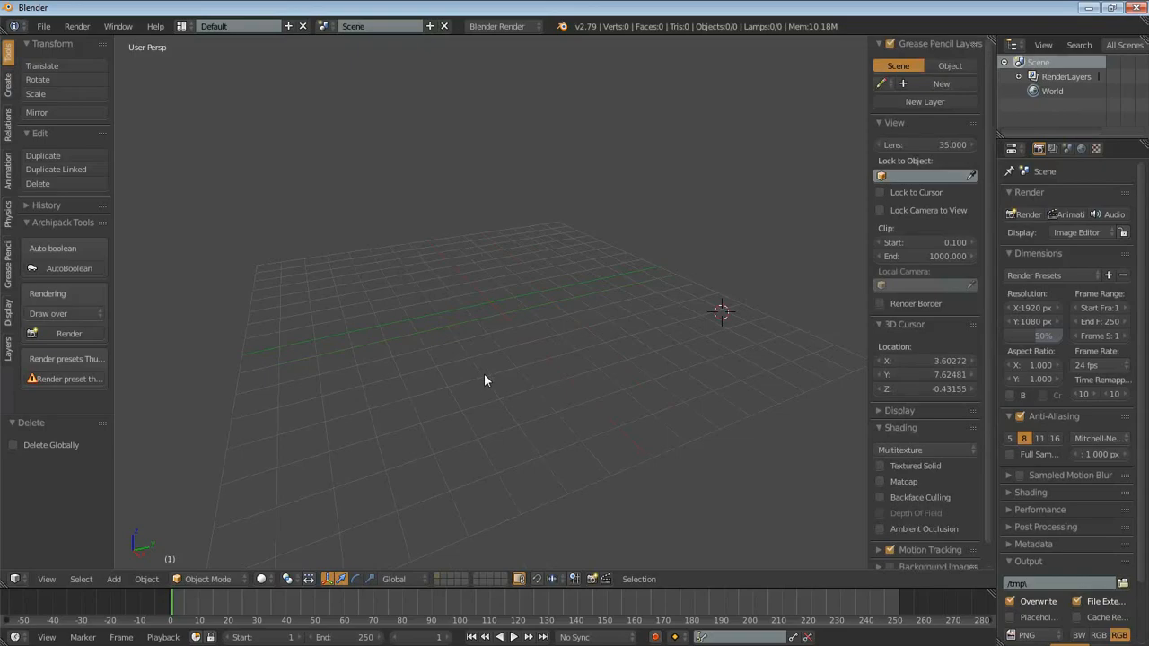
scroll(943, 484, down, 1)
click(888, 543)
click(911, 544)
scroll(912, 544, down, 1)
click(914, 539)
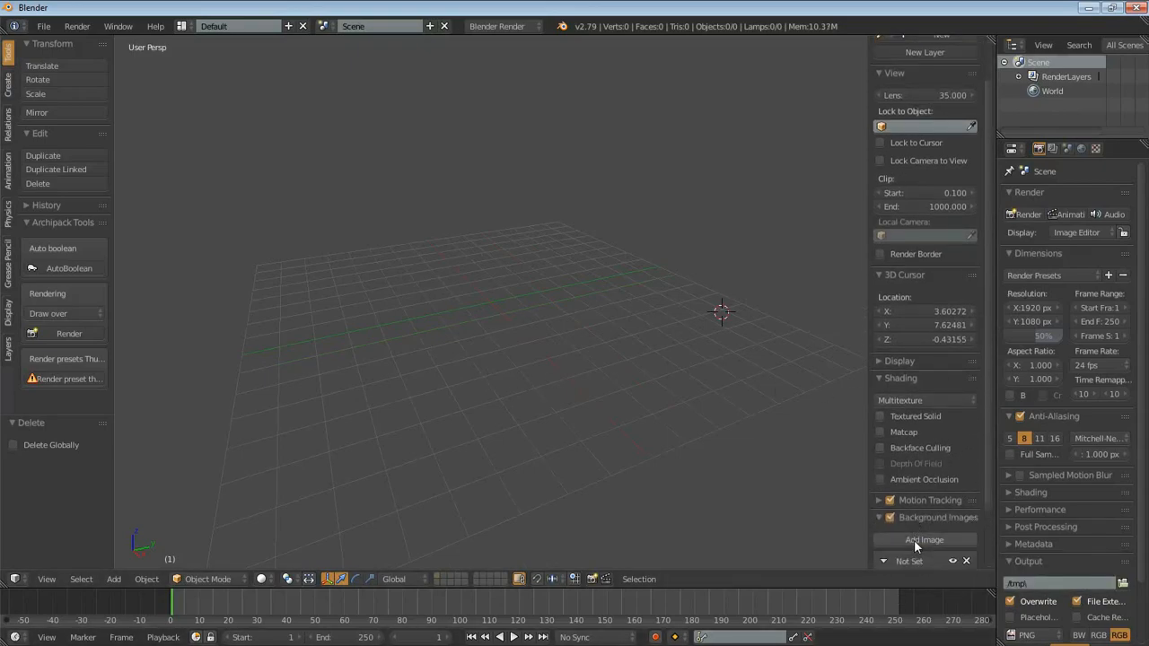
- Load lightsaber.jpg into the new background image slot
scroll(955, 542, down, 3)
click(952, 537)
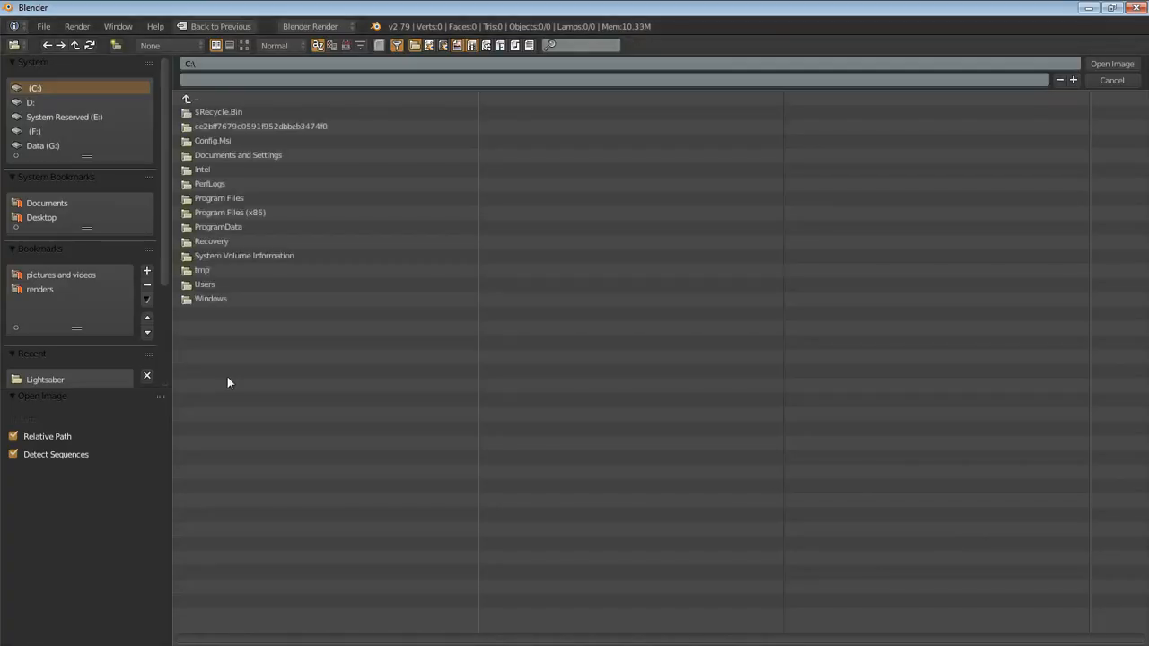
scroll(91, 356, down, 3)
click(44, 263)
click(244, 126)
click(1098, 63)
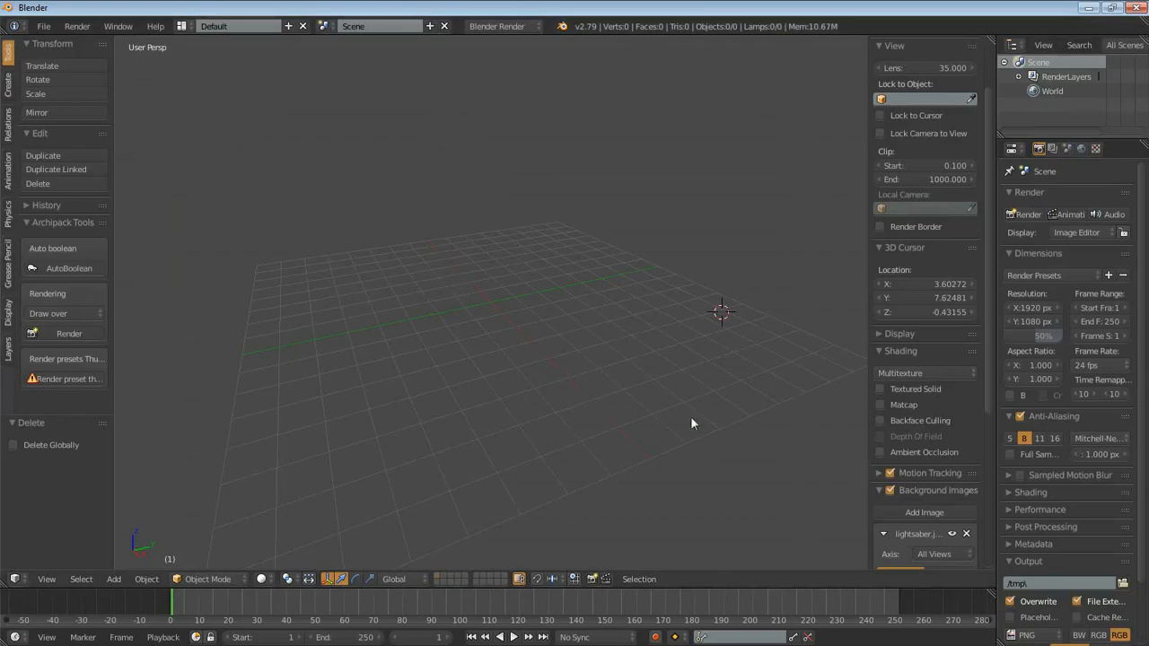
- Switch the 3D view to the front orthographic view to show the lightsaber reference
scroll(953, 481, down, 5)
middle_drag(456, 383, 527, 376)
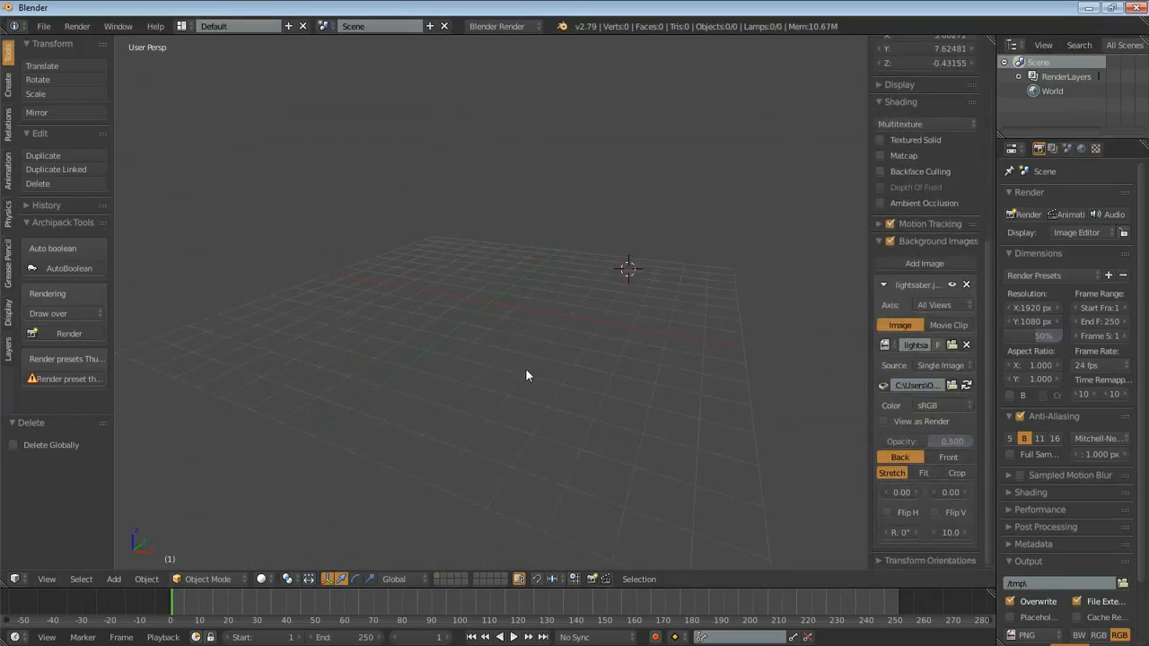
key(KP_1)
key(KP_5)
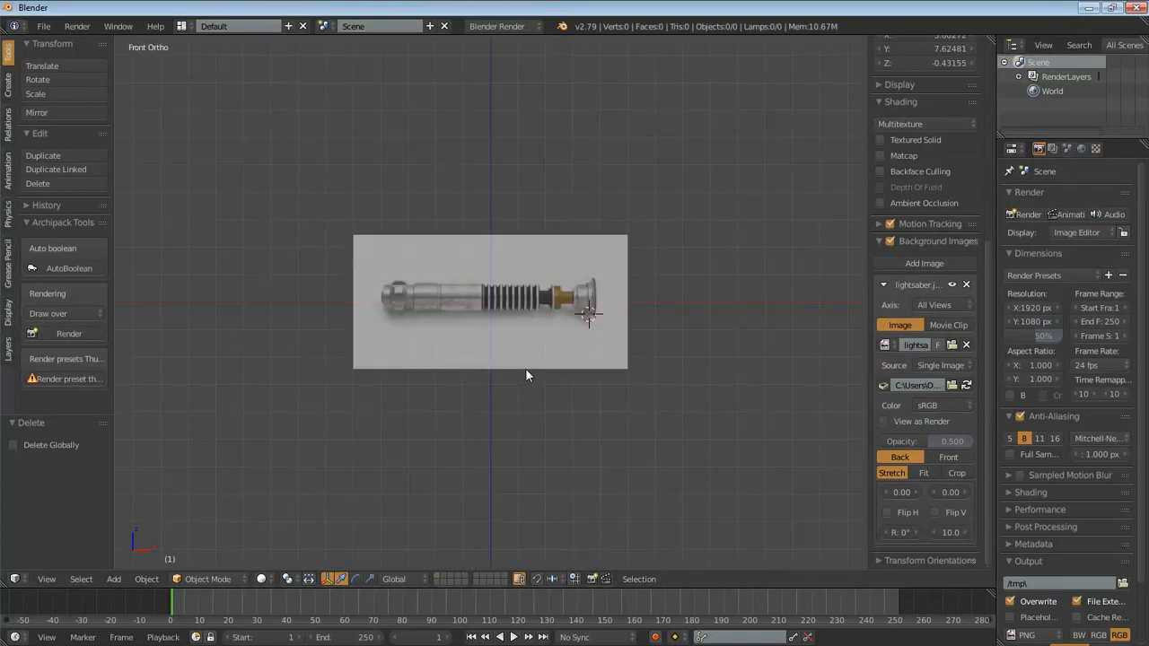
- Snap the 3D cursor to the centre of the scene
click(598, 316)
click(722, 171)
key(shift+s)
click(679, 206)
scroll(582, 285, up, 2)
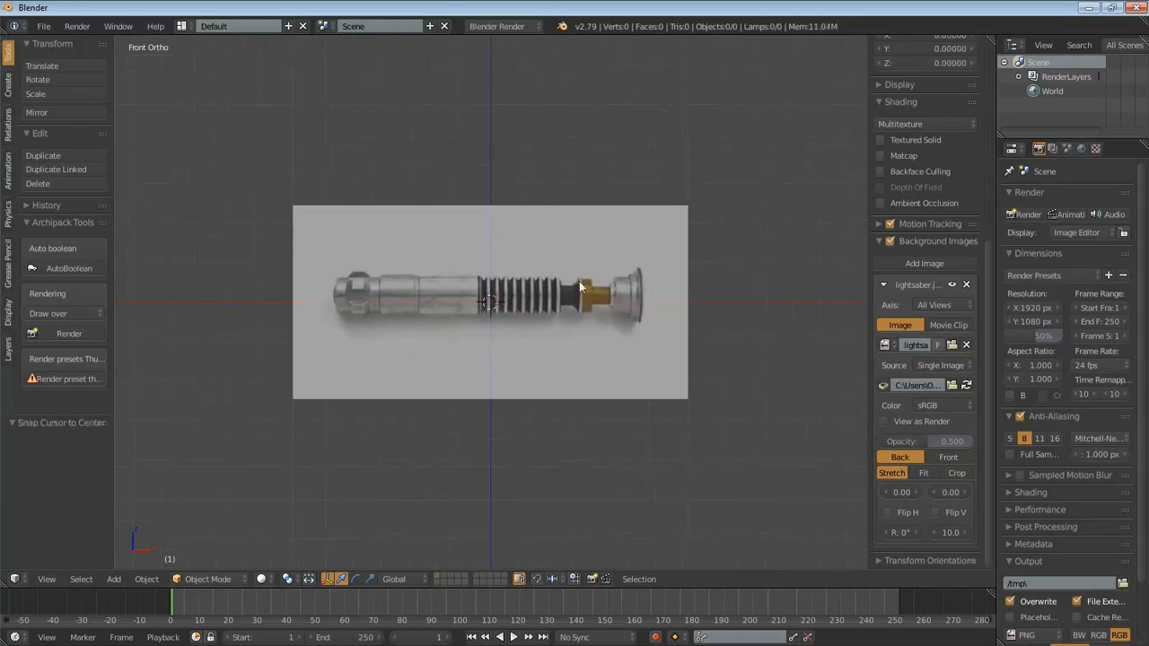
- Widen the view properties region and mark the lightsaber's left tip with short grease pencil strokes
scroll(582, 285, up, 5)
shift+middle_drag(469, 314, 502, 314)
scroll(502, 315, down, 1)
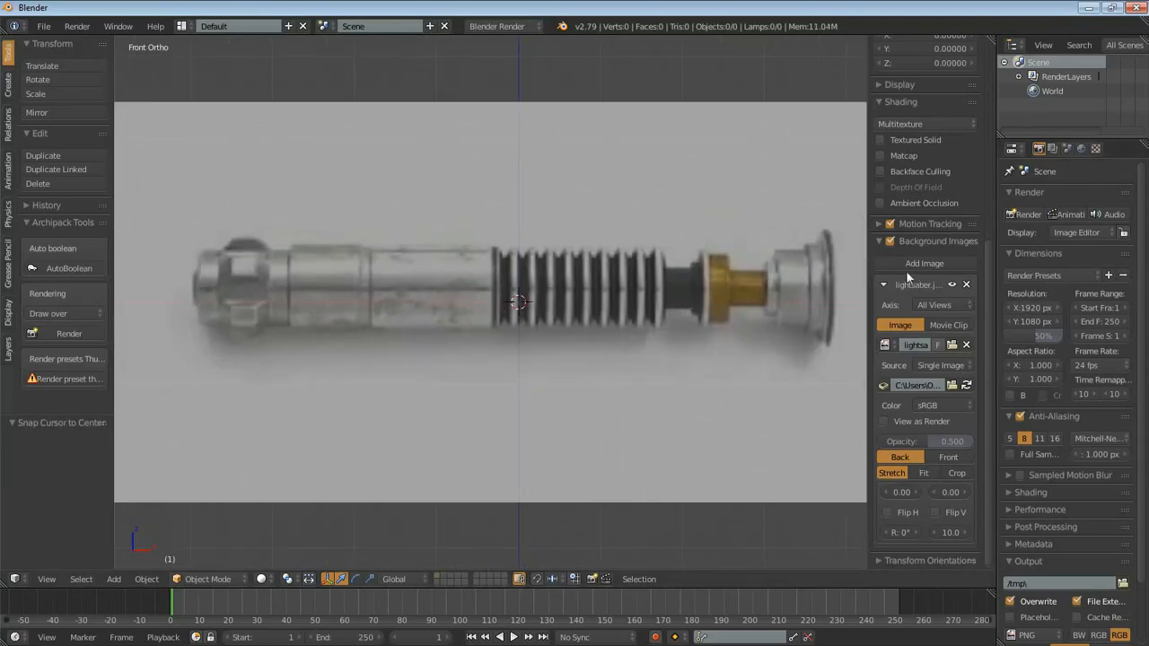
drag(867, 241, 825, 244)
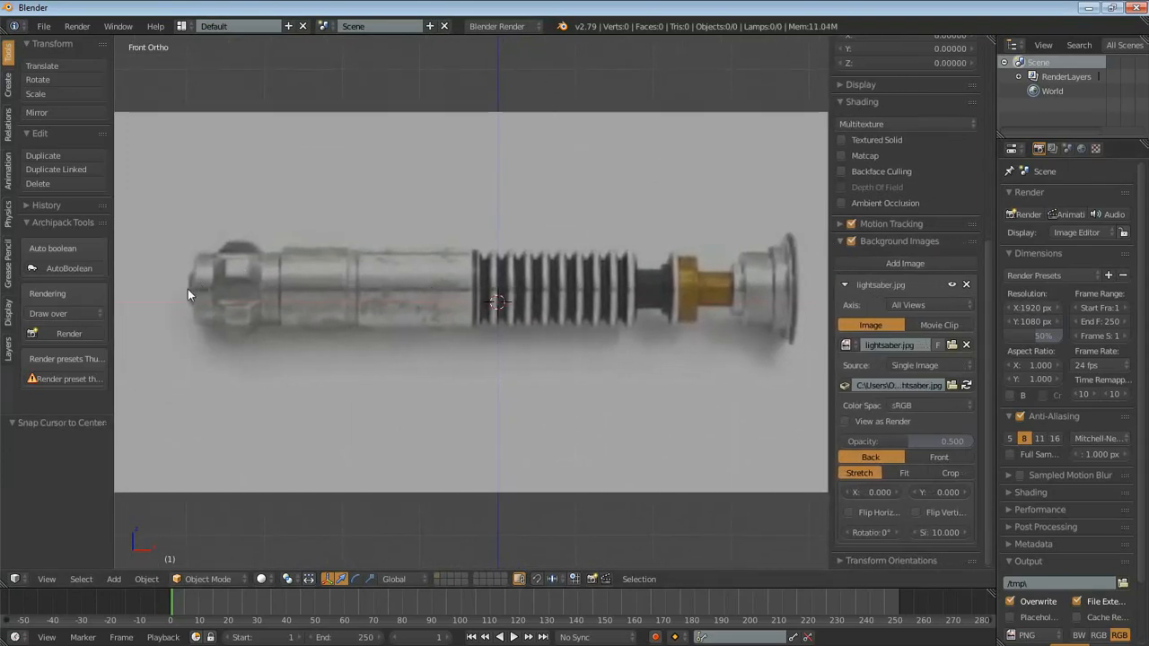
mouse_move(178, 286)
mouse_down()
mouse_move(200, 285)
mouse_move(212, 306)
mouse_up()
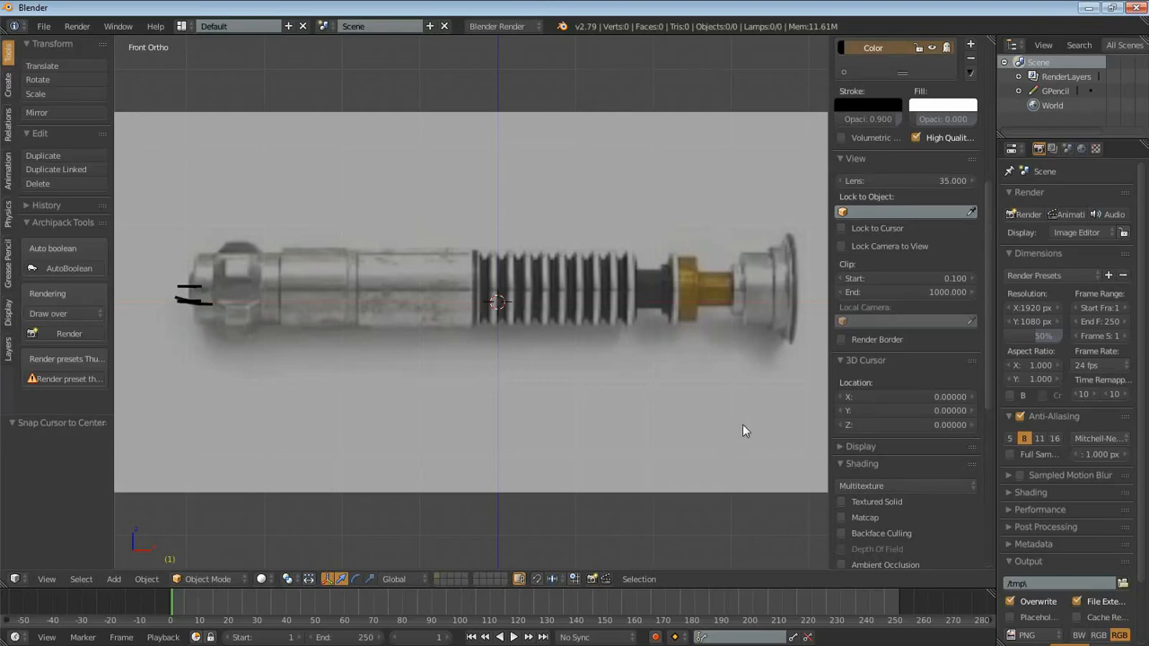
- Set the background image's Y offset to -0.300 so the handle is centred on the X axis
scroll(891, 444, down, 10)
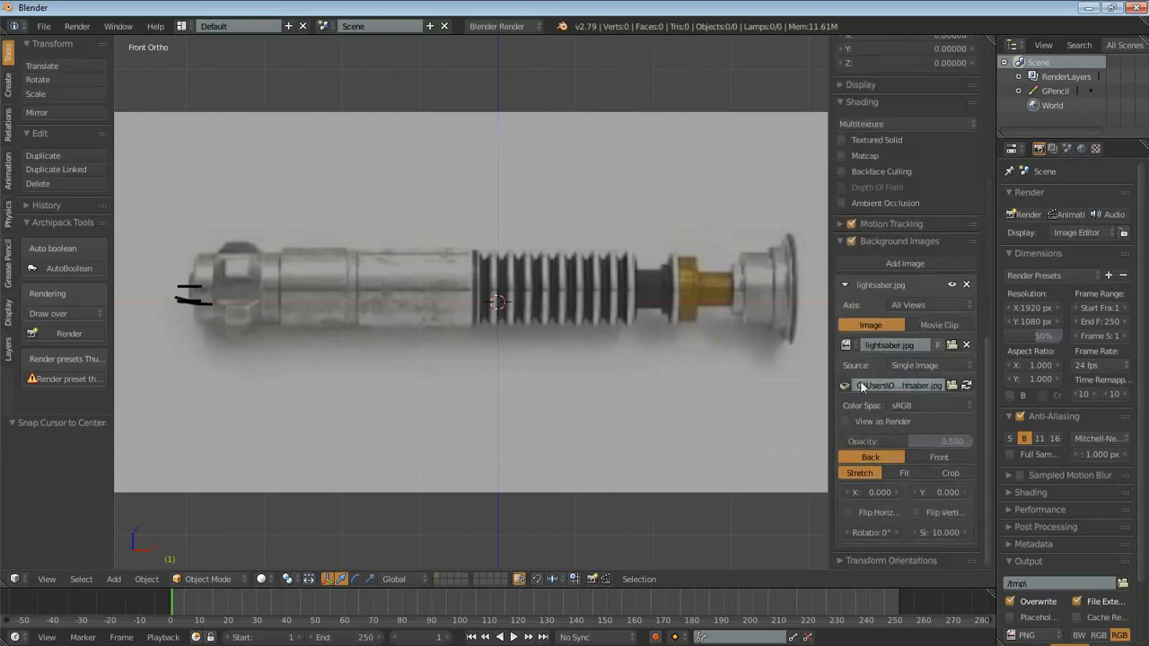
click(916, 492)
click(916, 492)
click(915, 492)
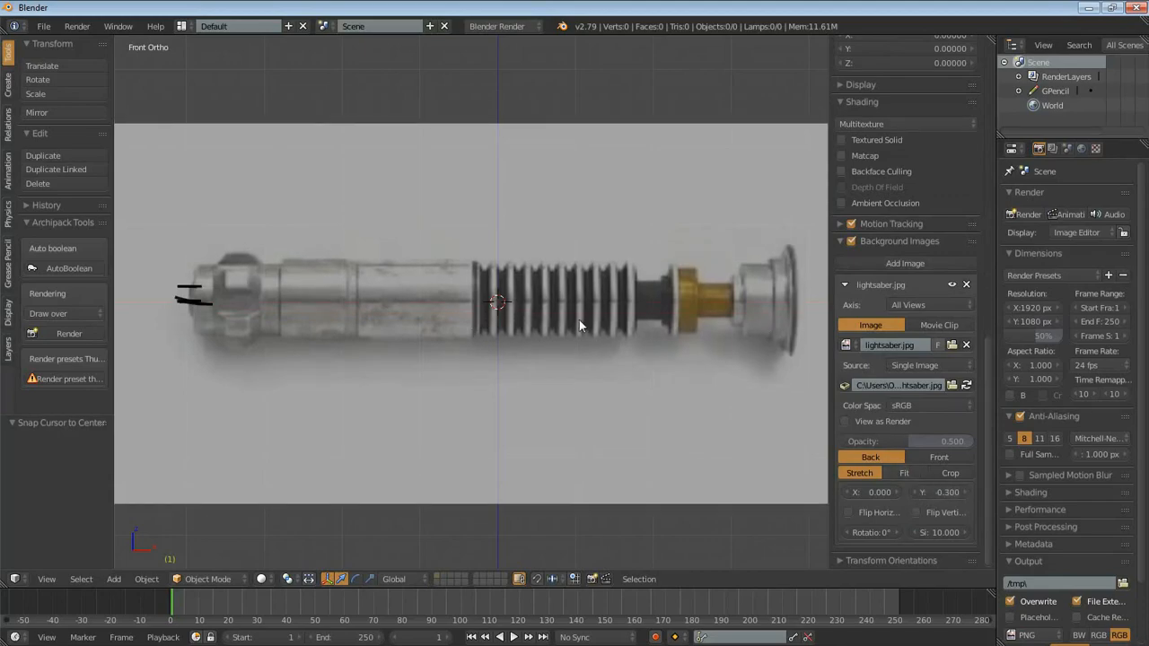
- Limit the background image to the Front axis and check the right view before returning to the front view
shift+middle_drag(524, 367, 587, 350)
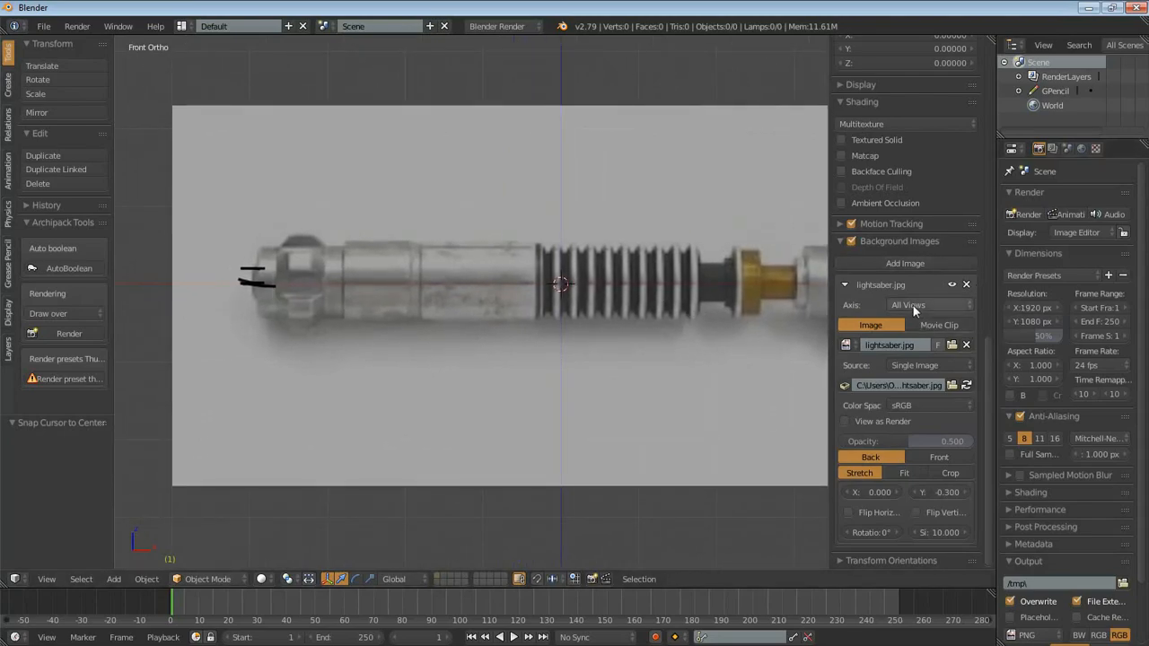
click(942, 305)
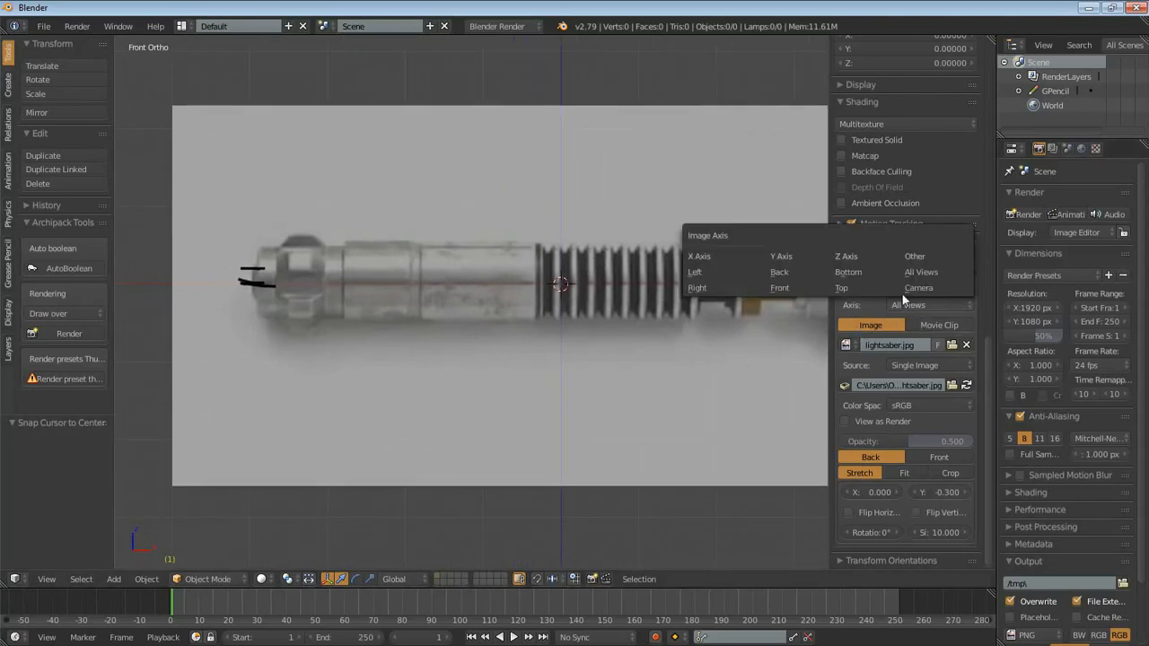
click(780, 289)
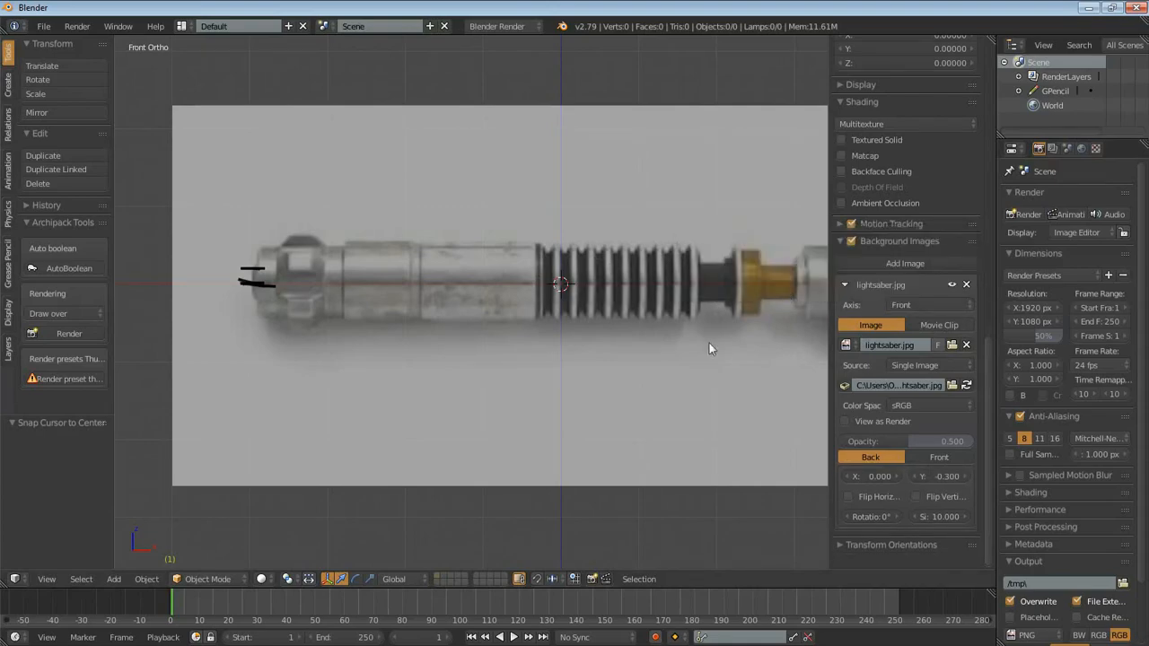
key(KP_3)
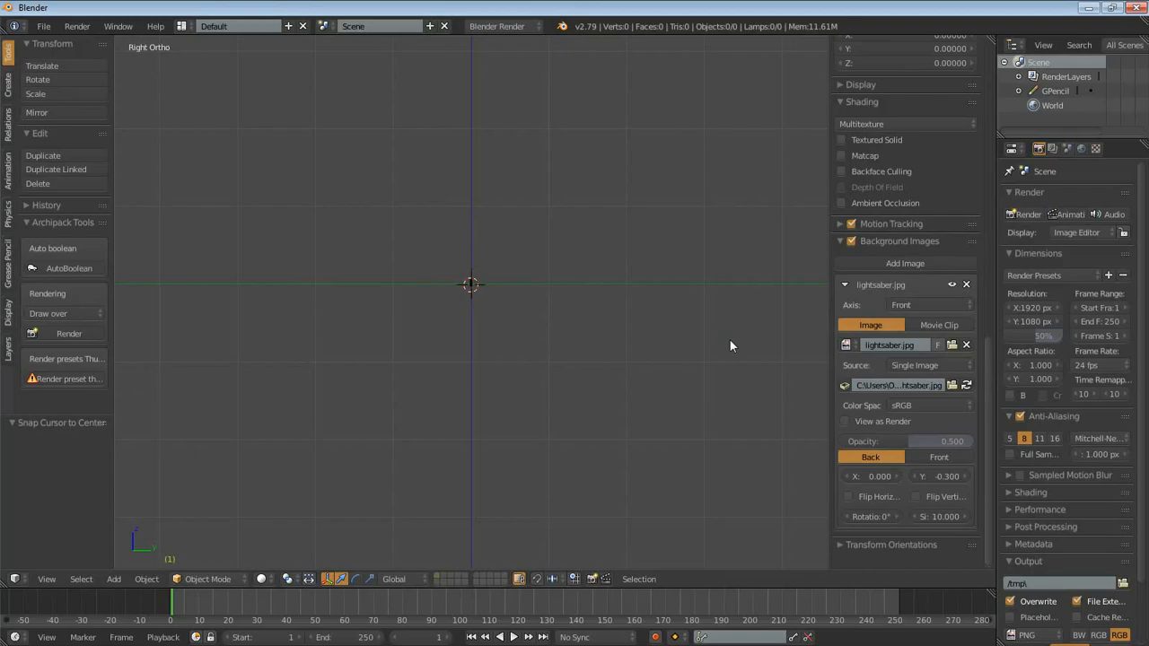
key(KP_1)
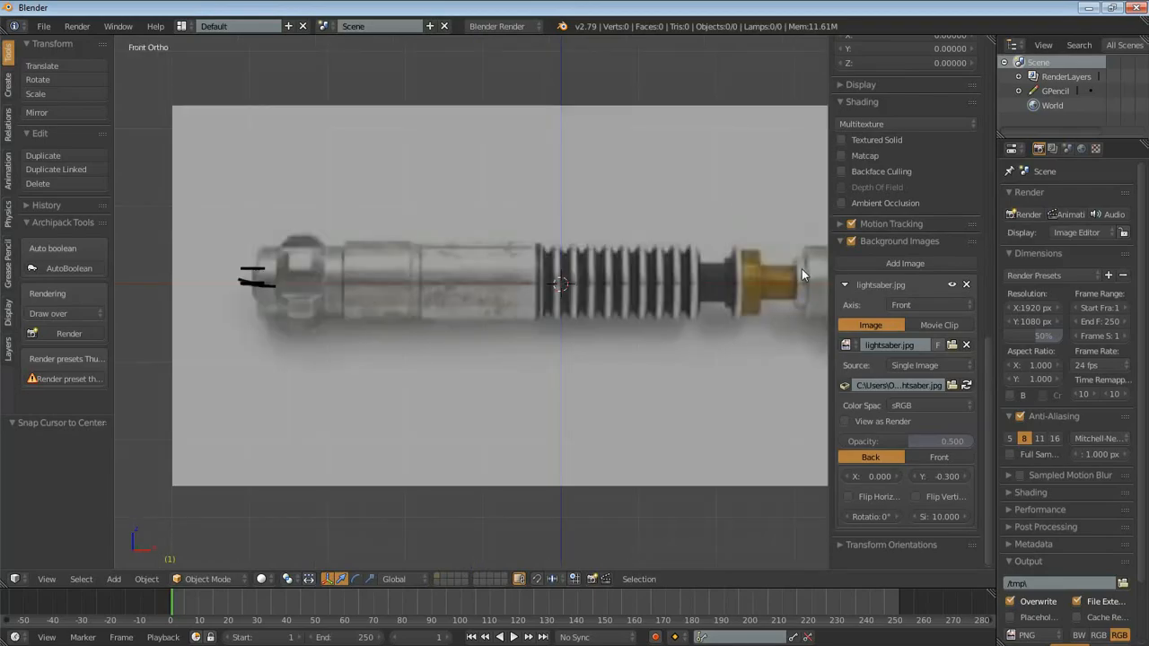
- Hide the view properties and mark both ends of the smooth section beside the ribbed grip with grease pencil lines
key(n)
scroll(666, 375, down, 3)
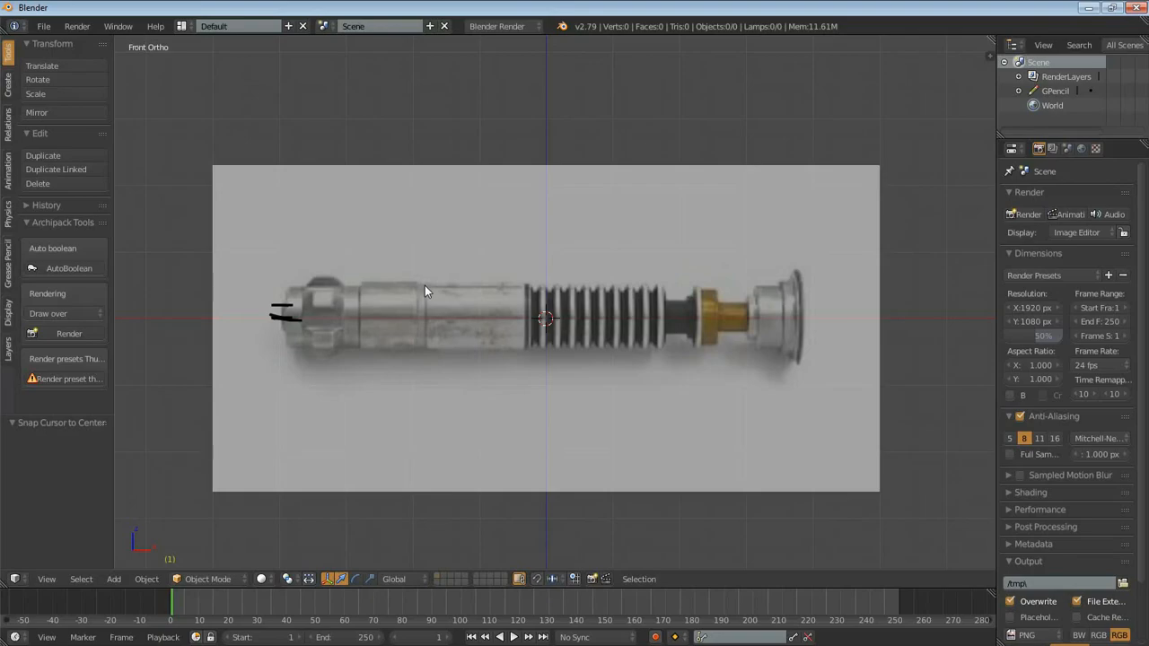
drag(424, 286, 421, 352)
drag(529, 285, 535, 354)
- Add a 32-vertex cylinder at the scene centre and rotate it 90° in the front view
key(shift+a)
mouse_move(534, 262)
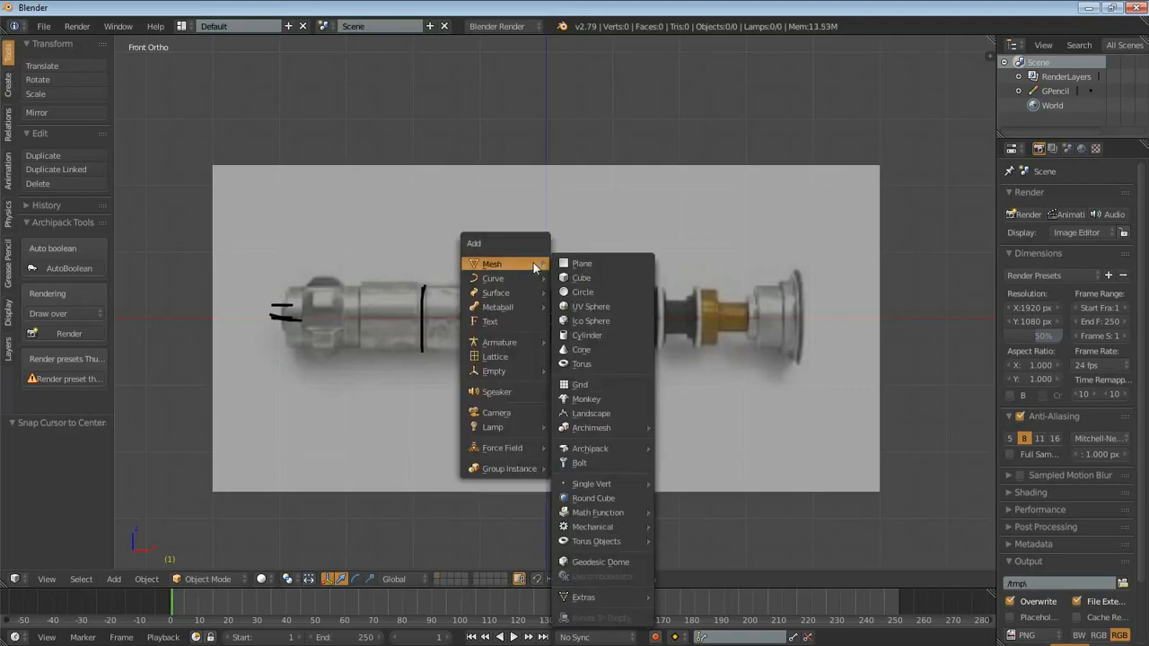
click(585, 335)
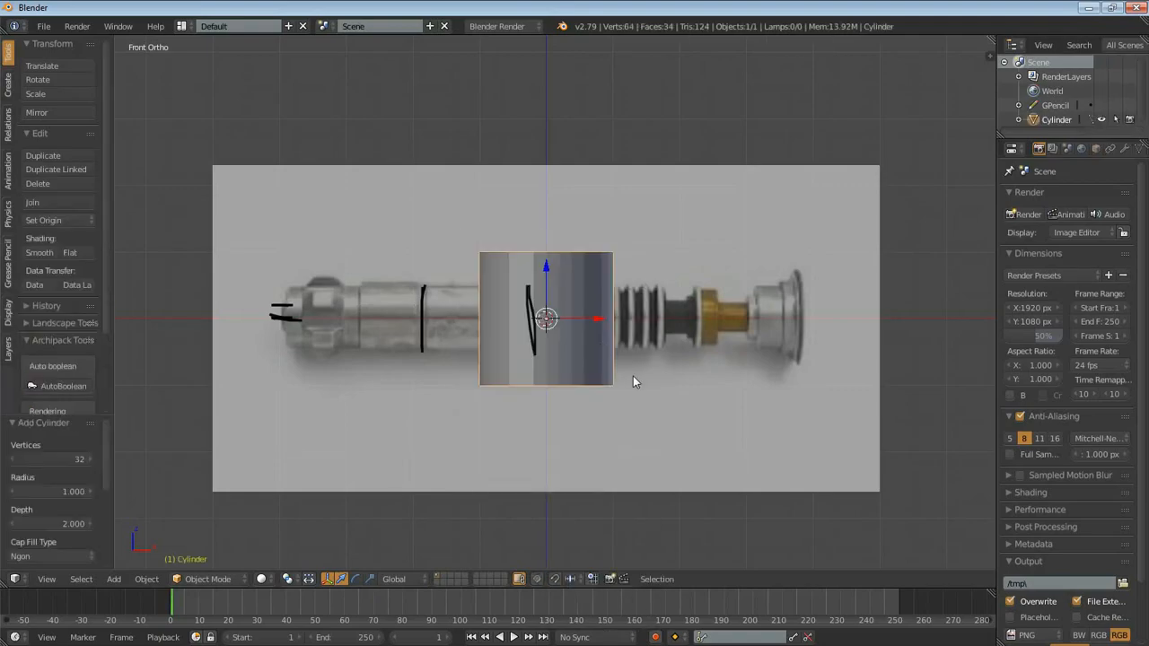
key(r)
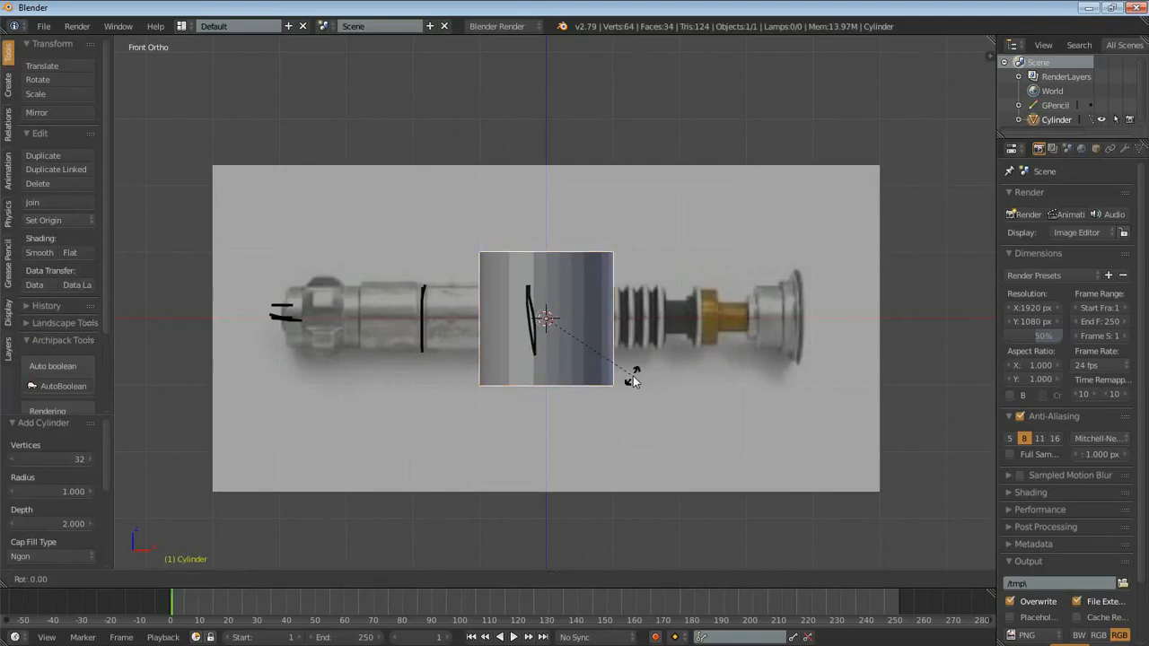
text(90)
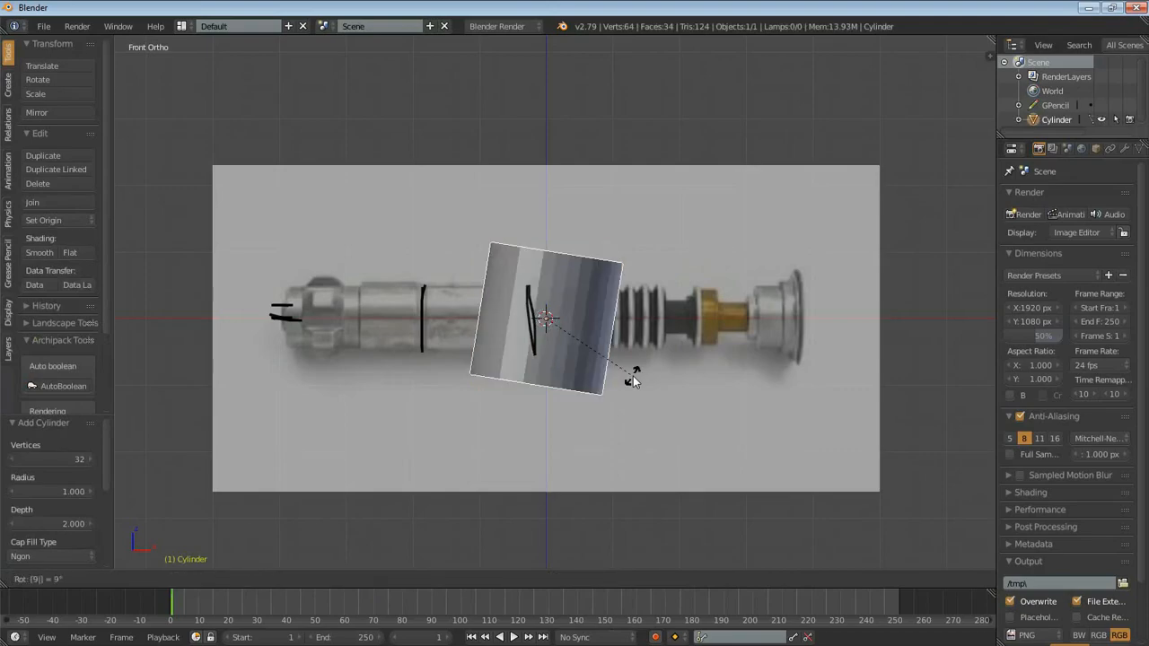
key(Return)
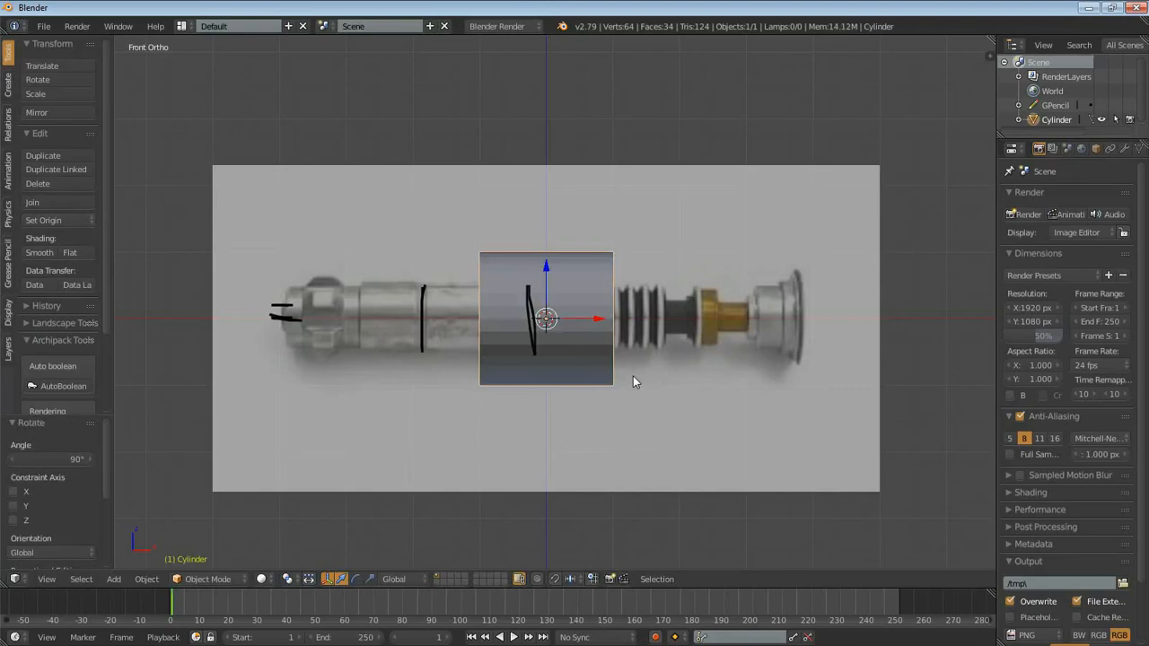
- Scale the cylinder to 0.475 to match the handle's thickness and move it -1.329 along X to the left marking line
scroll(692, 411, up, 4)
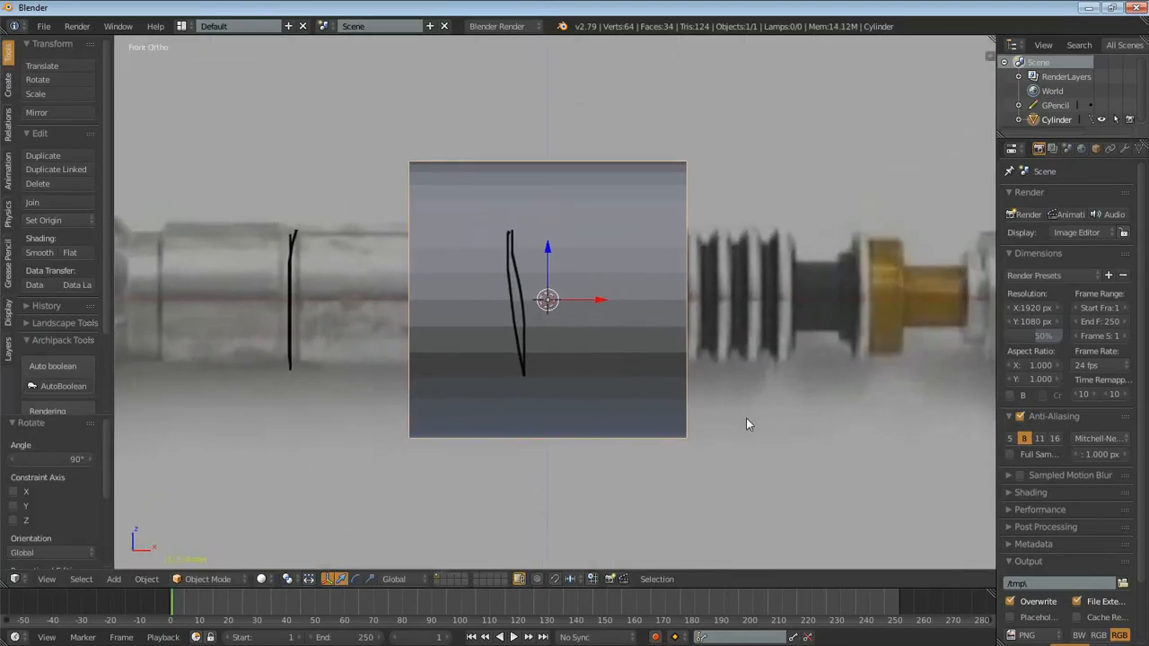
key(s)
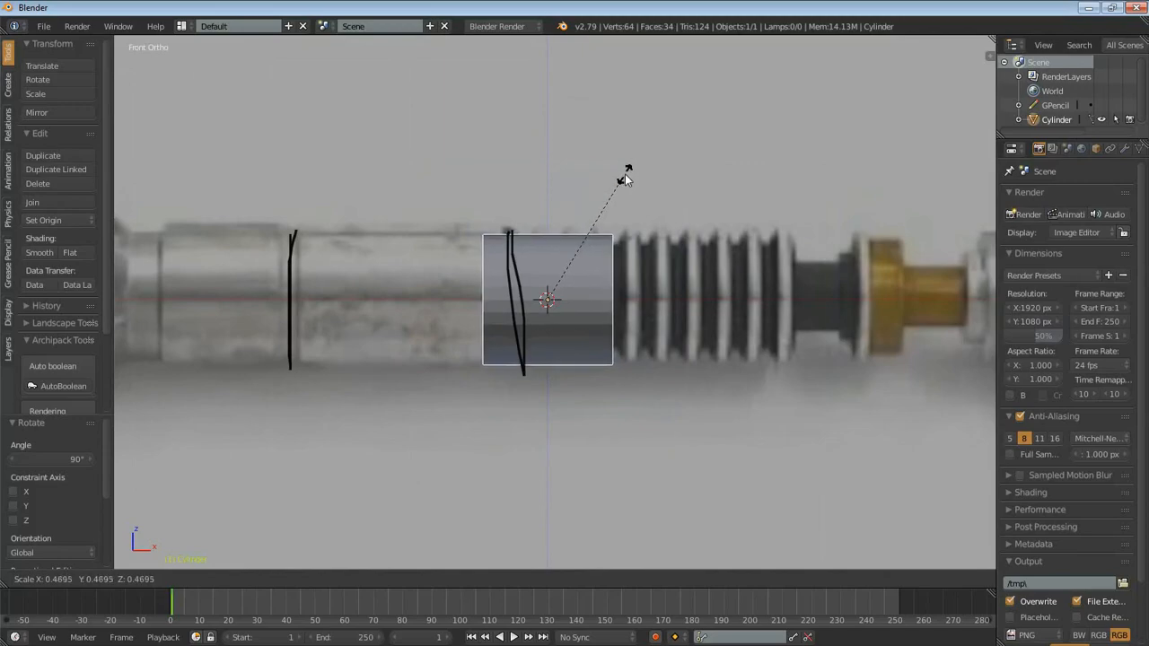
click(633, 182)
key(g)
key(x)
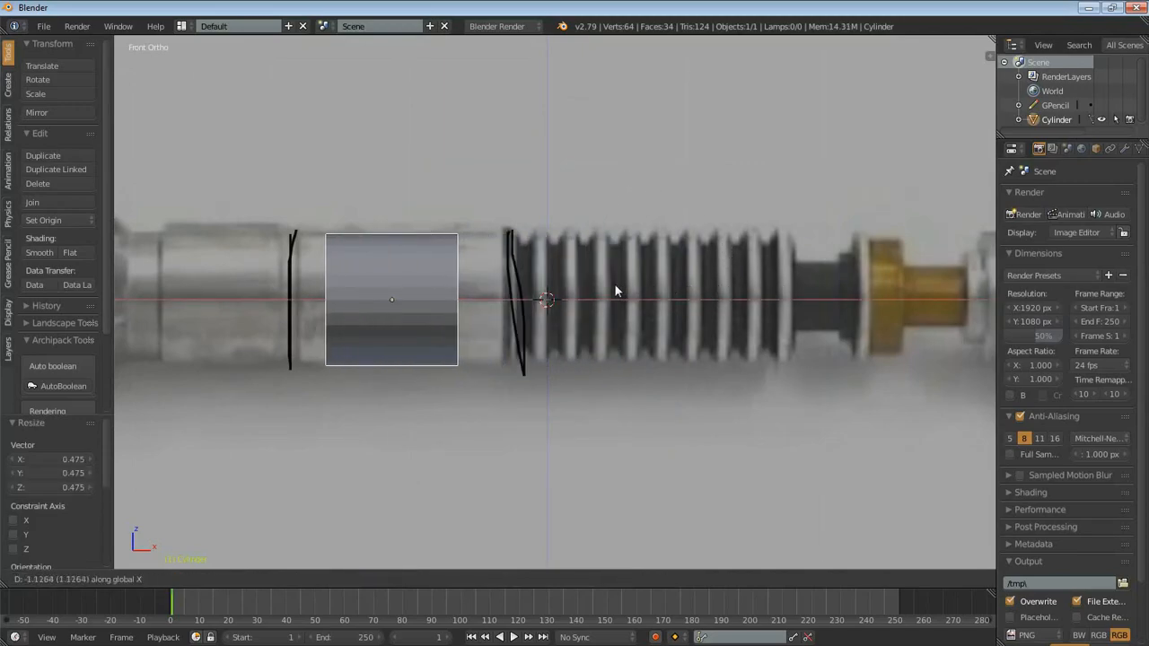
click(591, 289)
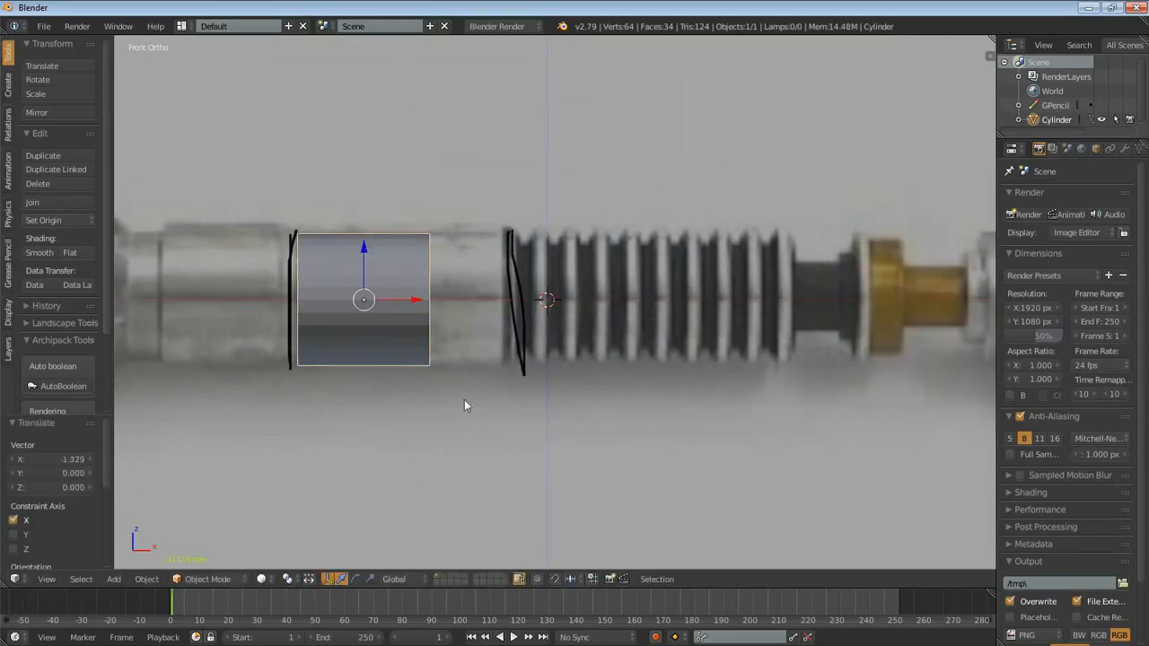
- Switch the cylinder to Edit Mode
shift+middle_drag(487, 356, 579, 356)
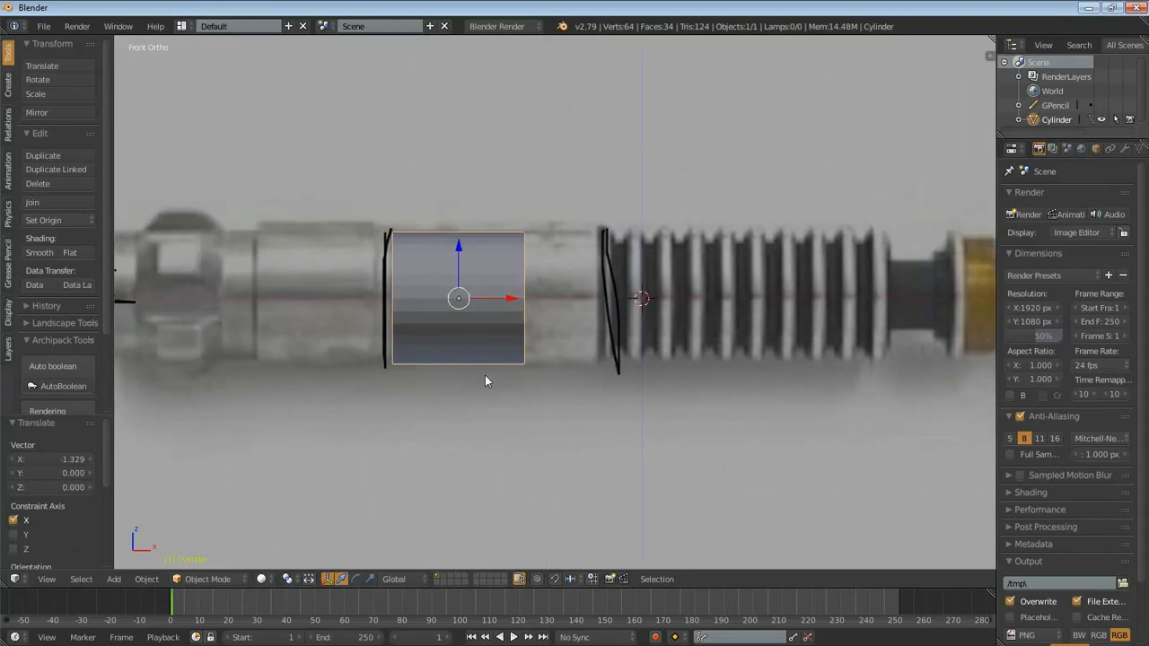
key(Tab)
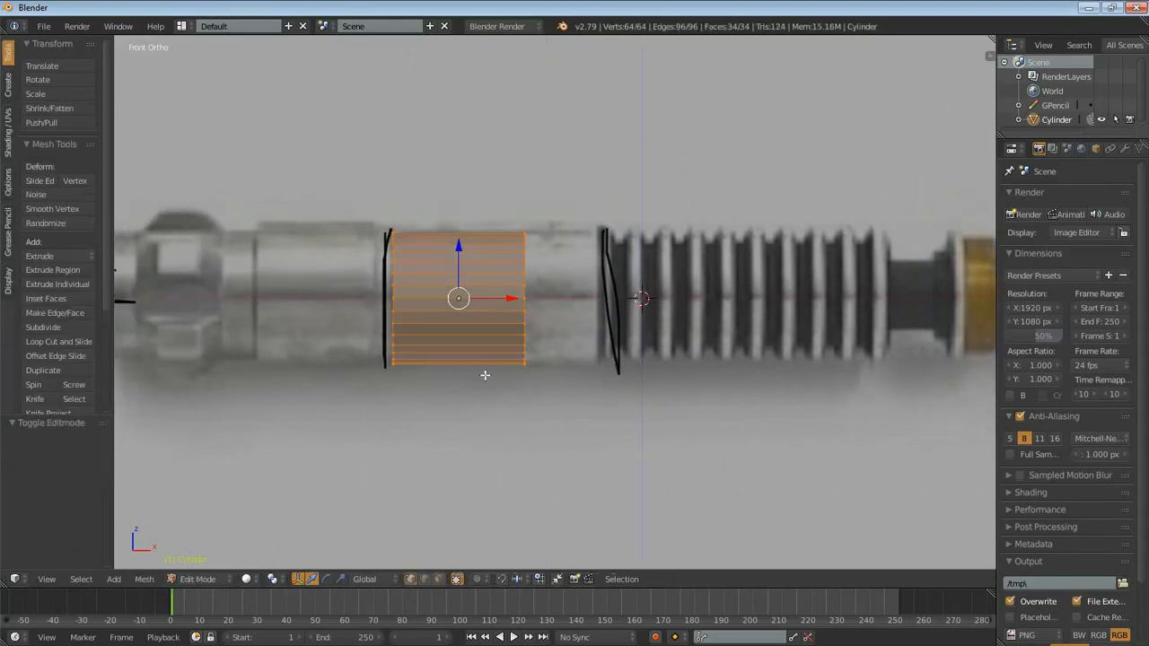
click(193, 578)
click(189, 562)
click(199, 579)
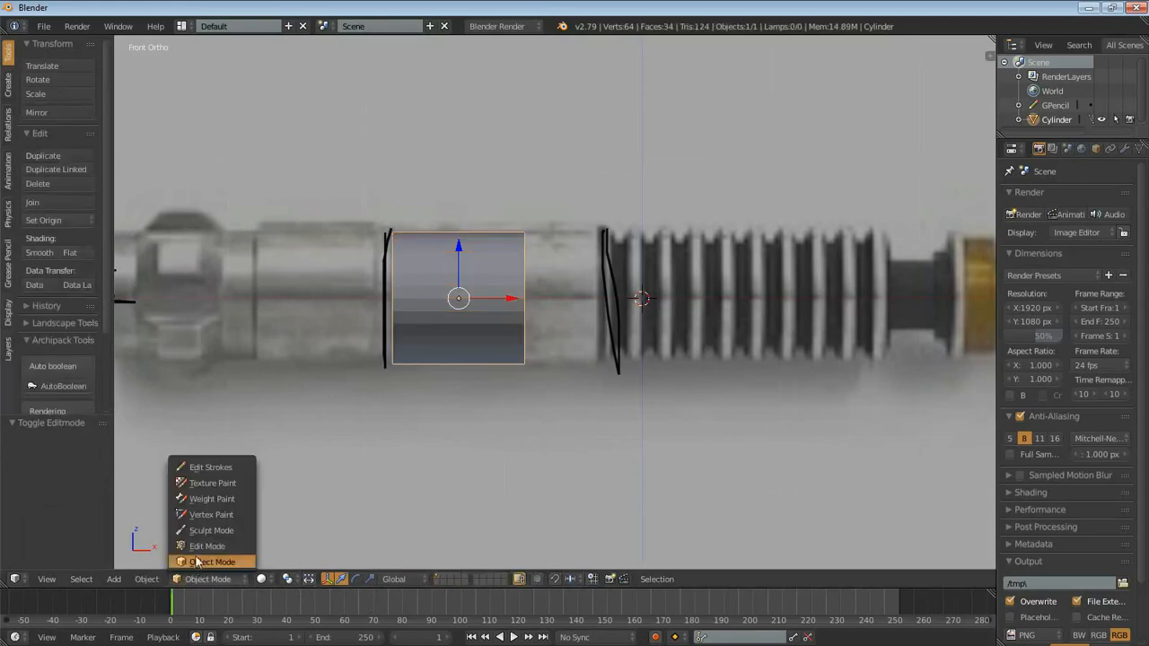
click(199, 547)
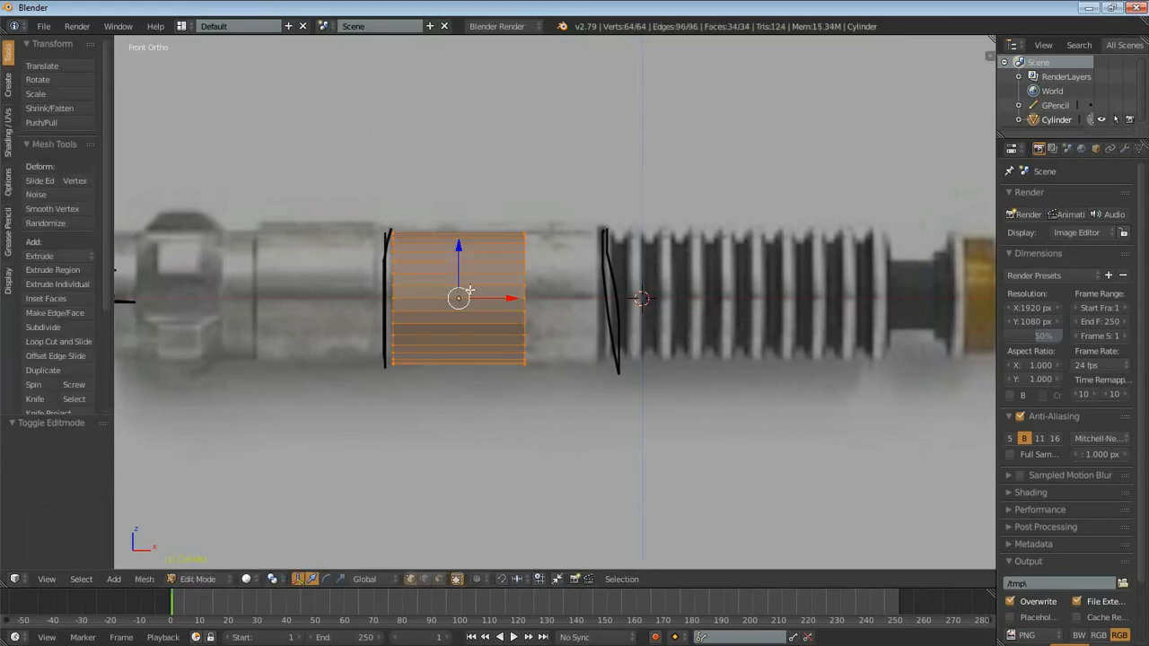
- Move only the vertices of the cylinder's right end 0.524 along X, up to the ribbed section
scroll(479, 288, up, 3)
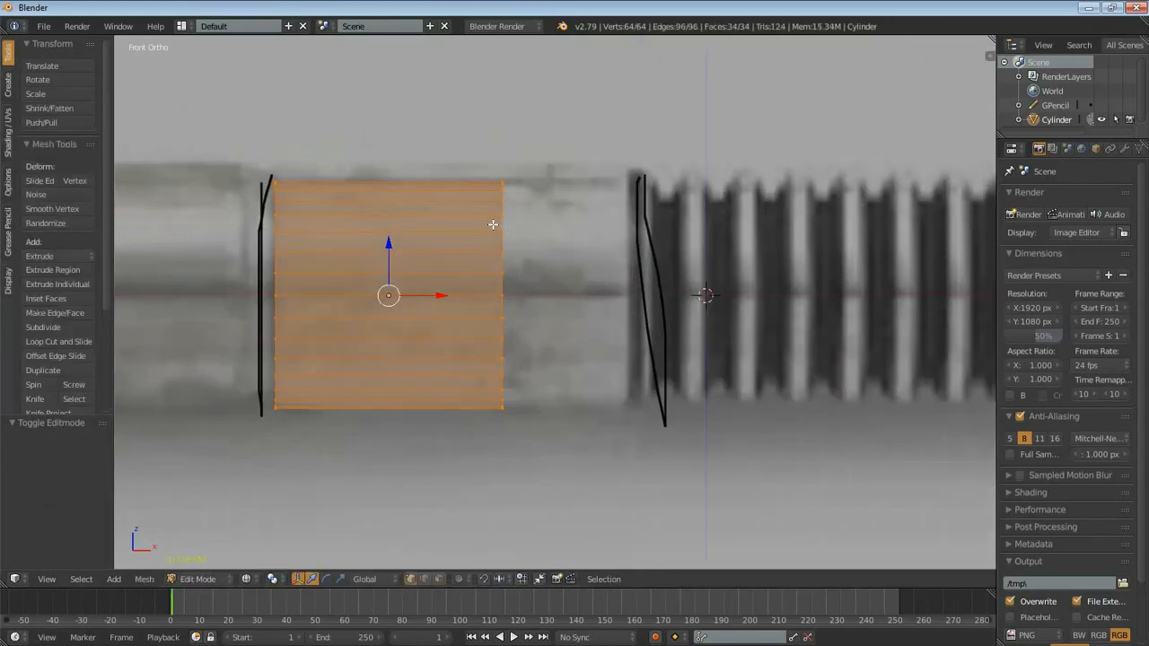
scroll(494, 223, down, 3)
key(a)
key(b)
drag(503, 200, 542, 403)
key(g)
key(x)
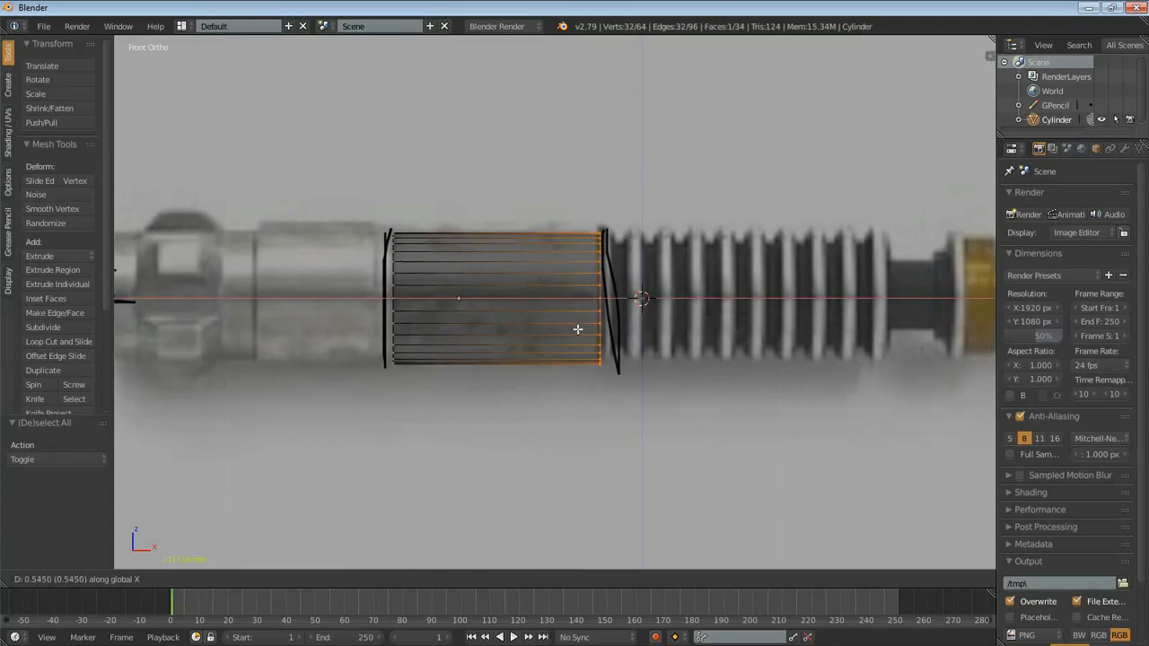
click(574, 329)
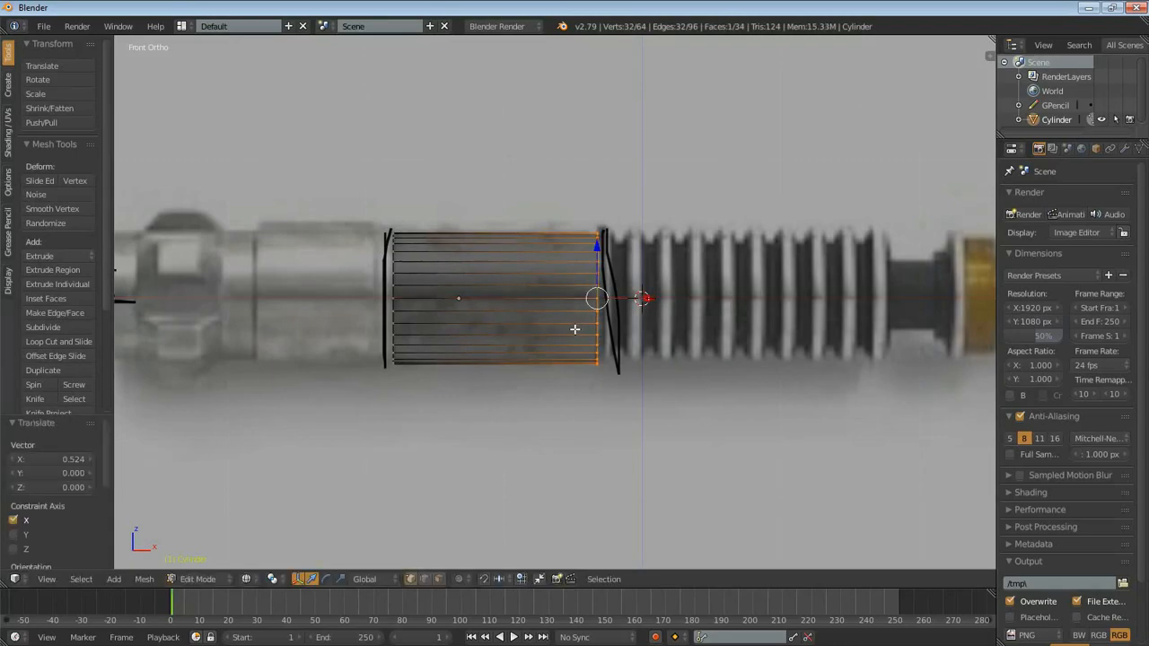
- Mark the small diameter step at the left end of the handle's smooth section with a freehand grease pencil stroke
scroll(535, 362, up, 4)
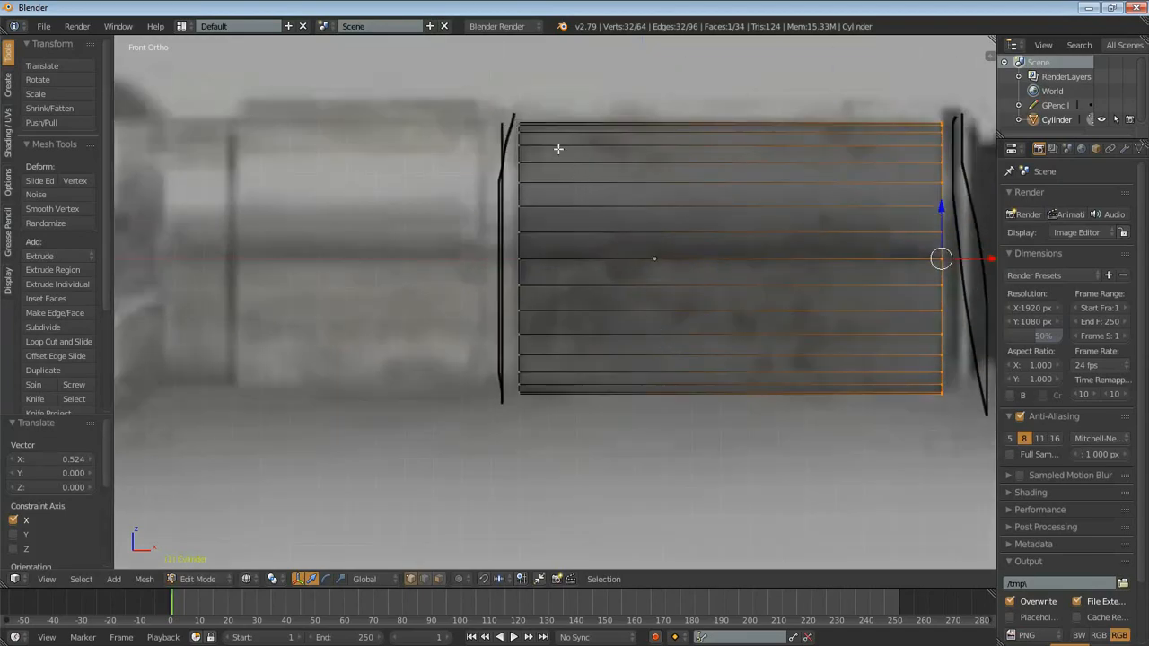
shift+middle_drag(530, 116, 576, 216)
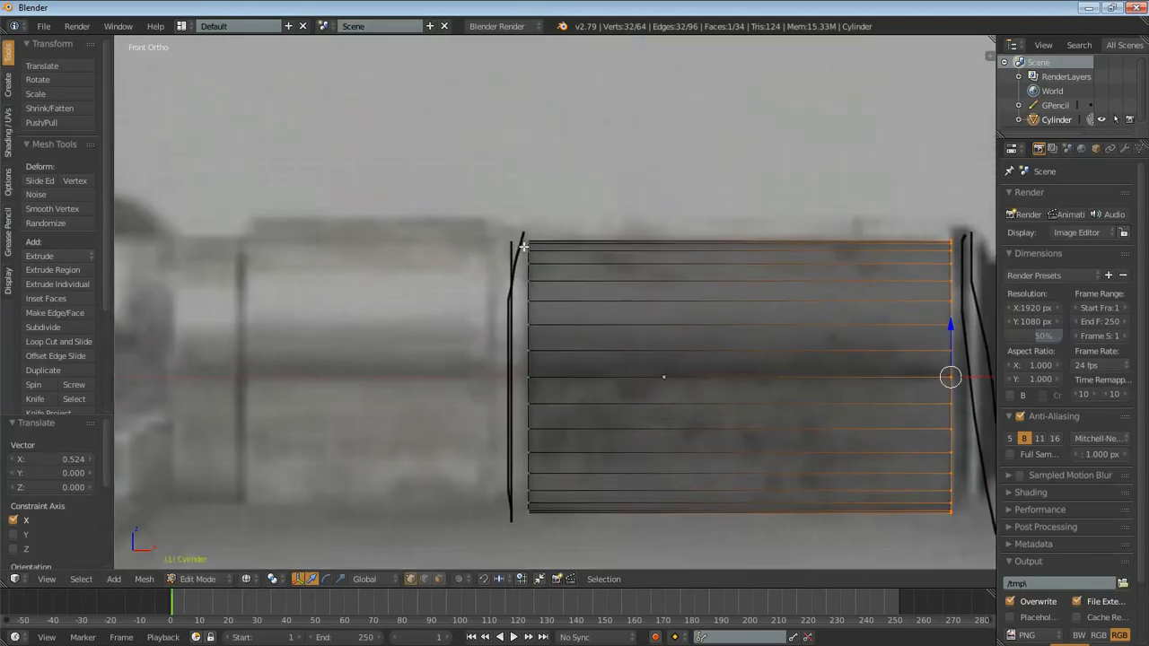
mouse_move(600, 240)
mouse_down()
mouse_move(494, 237)
mouse_move(473, 219)
mouse_up()
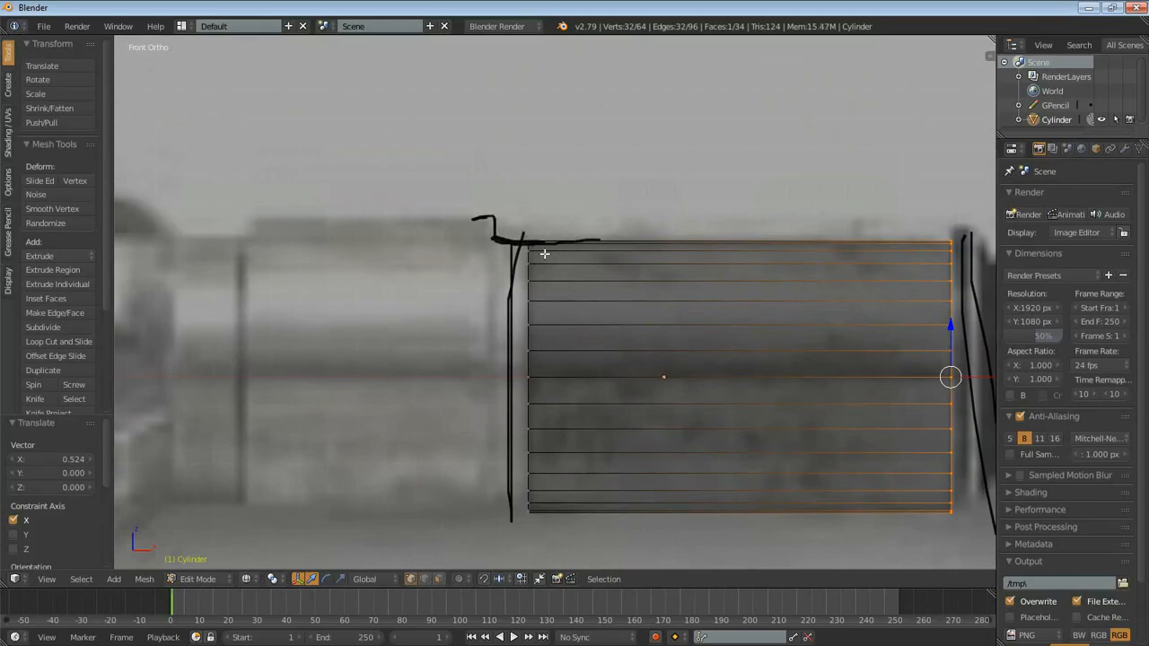
- Move only the vertices of the cylinder's left end -0.113 along X
key(a)
key(b)
drag(496, 205, 573, 534)
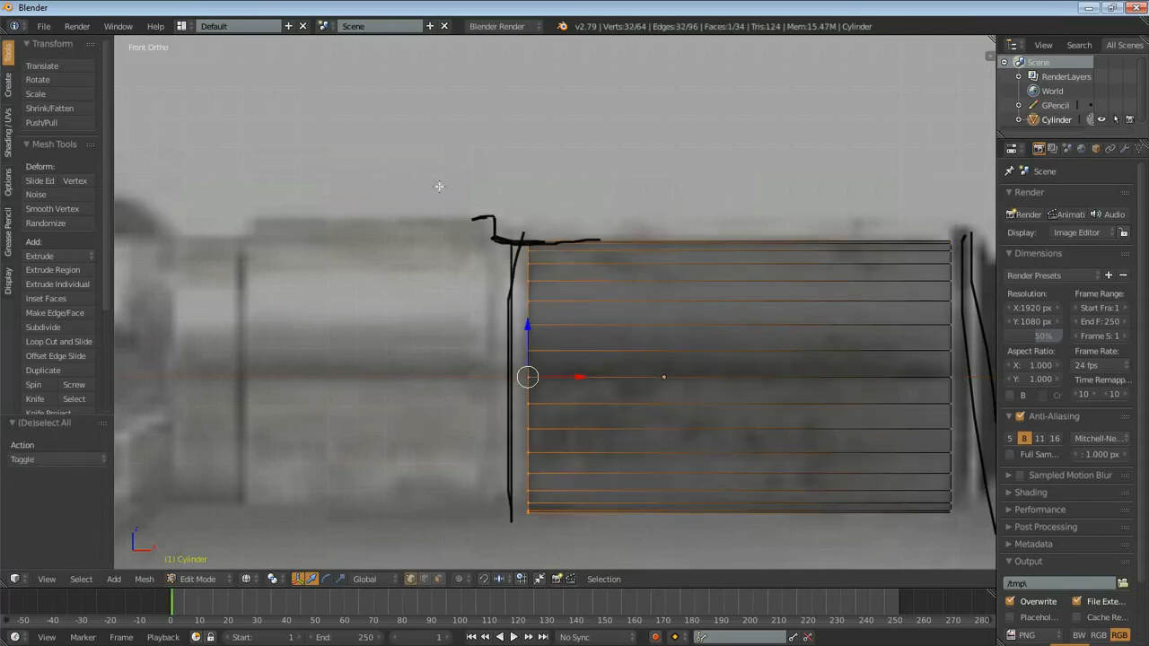
key(g)
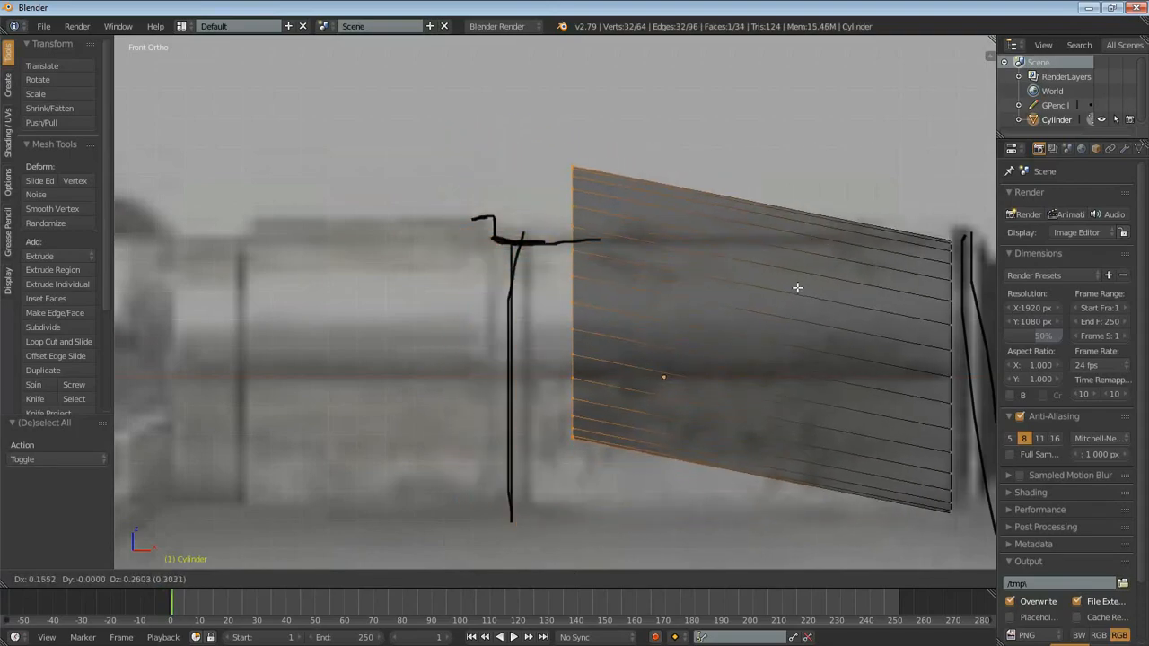
key(x)
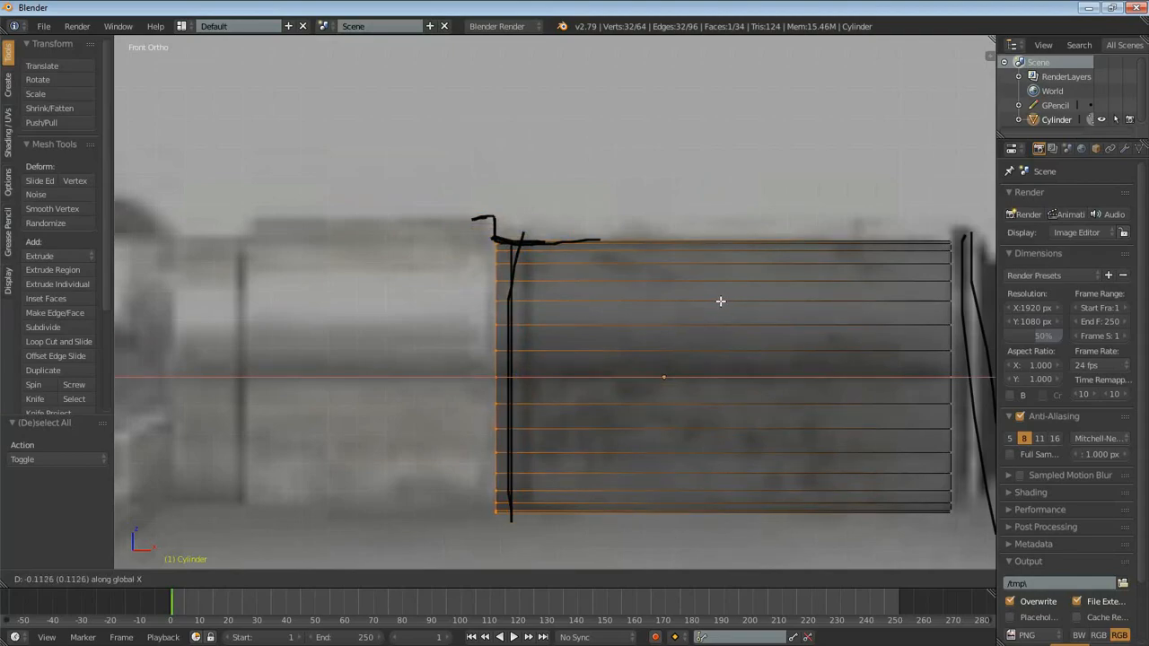
click(723, 301)
scroll(722, 310, down, 3)
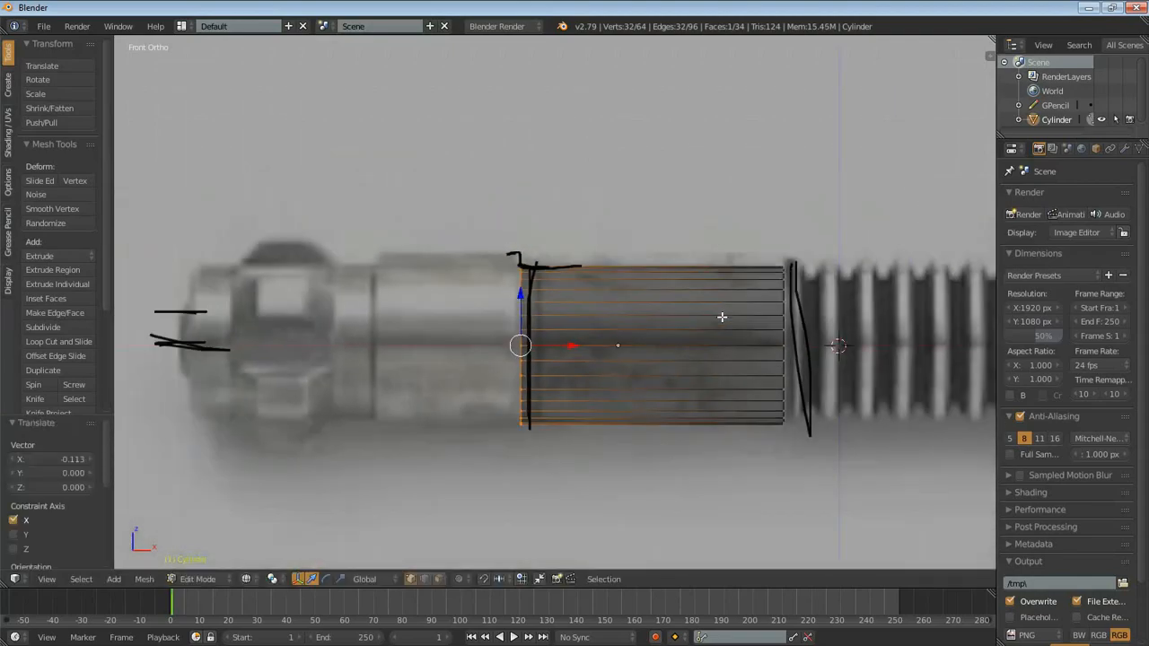
scroll(659, 318, up, 3)
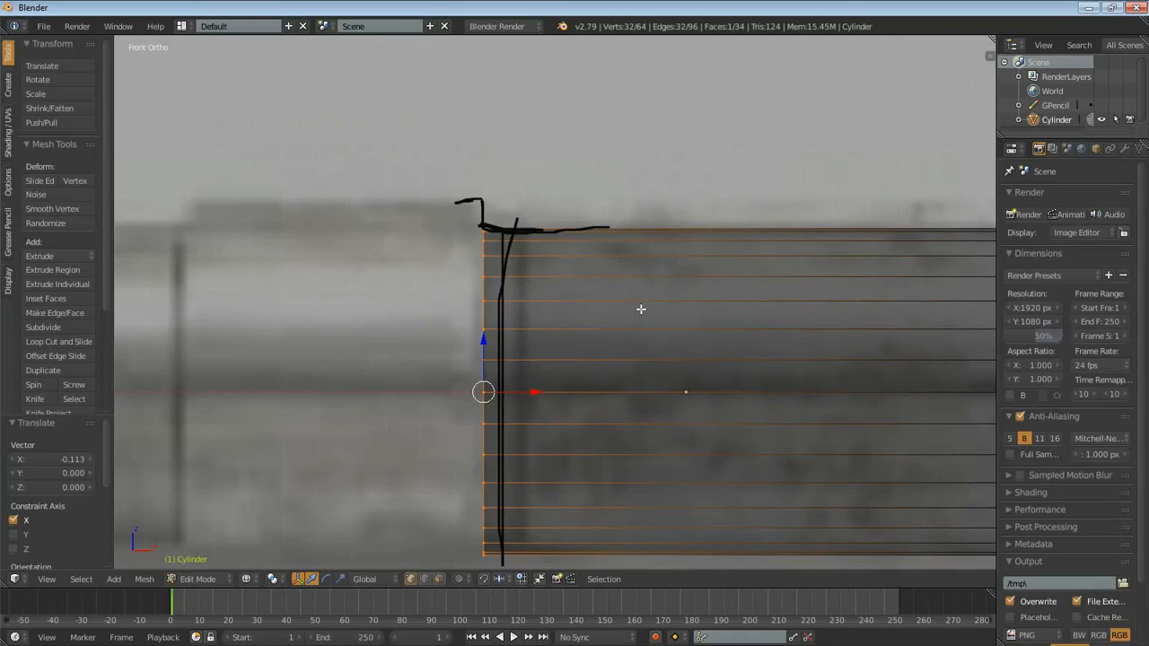
scroll(689, 316, down, 4)
- Hide the black grease pencil marks drawn over the reference image
key(n)
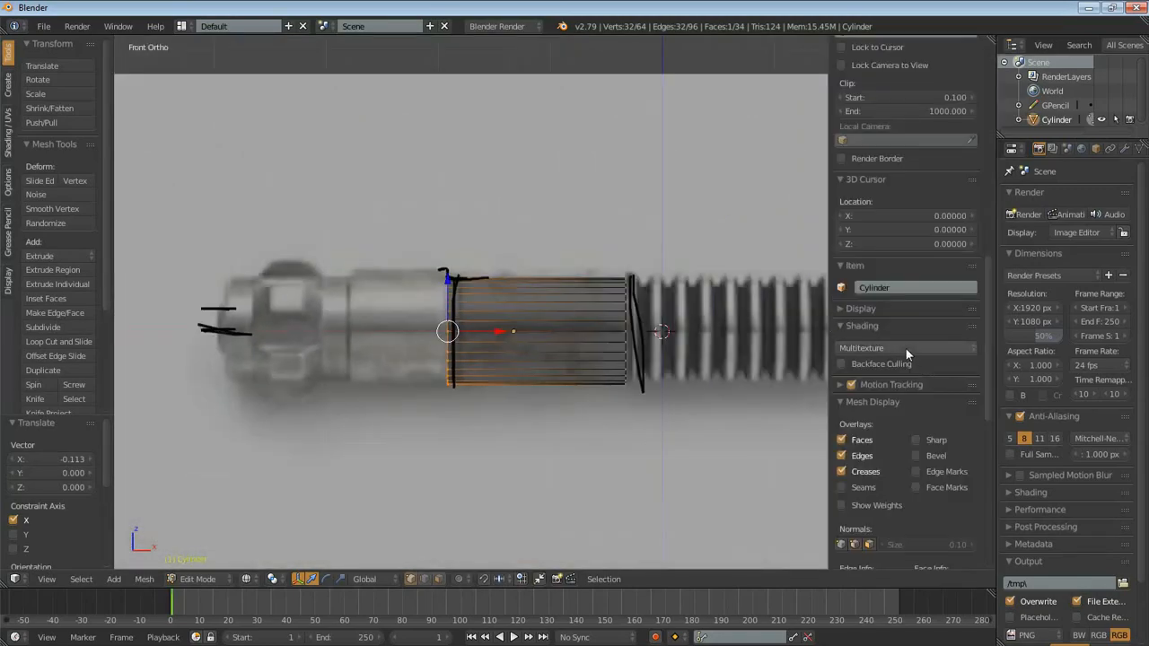
scroll(905, 346, up, 10)
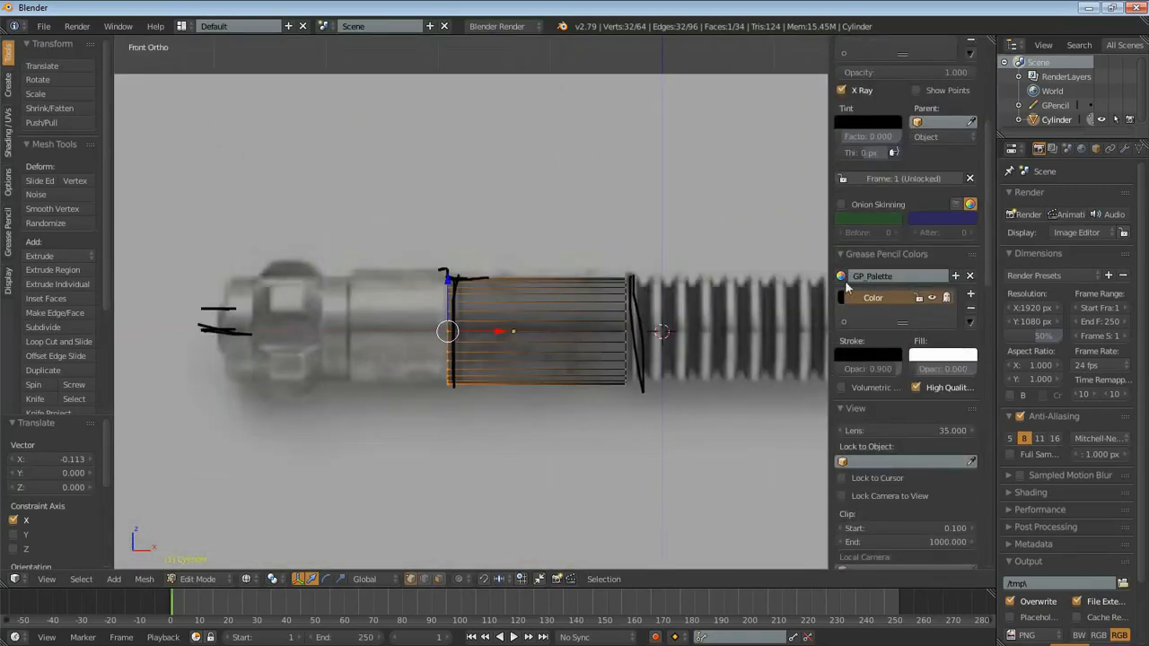
click(933, 299)
key(n)
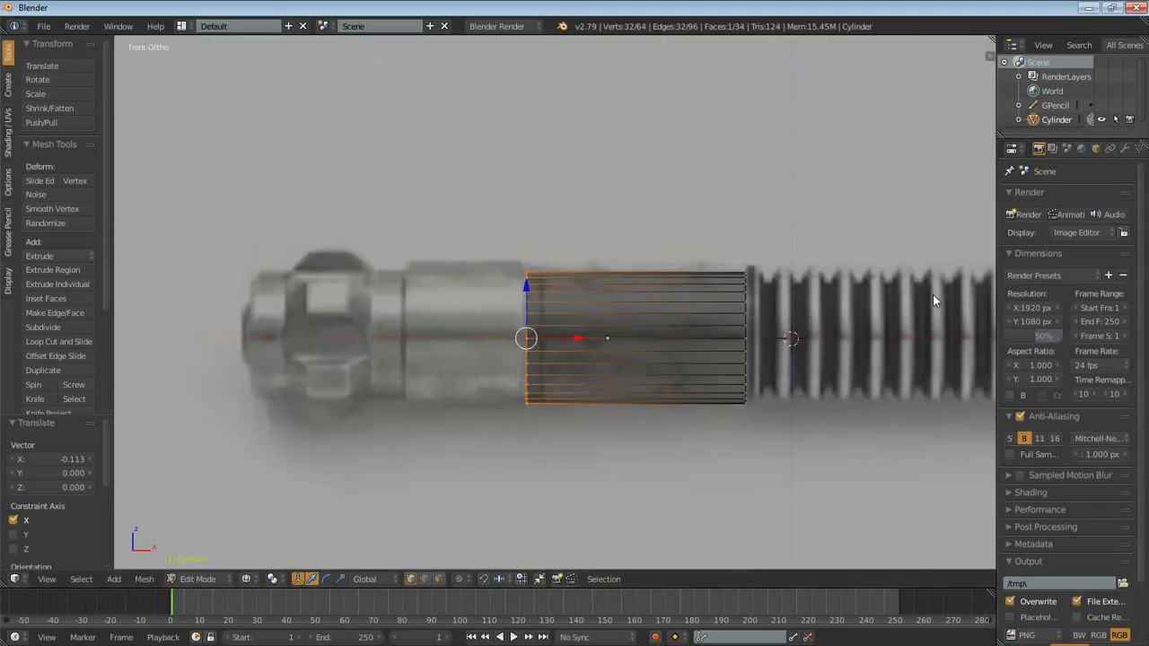
- Move the cylinder's left end 0.261 along X, clear of the seam in the reference image
scroll(646, 352, up, 3)
key(g)
key(x)
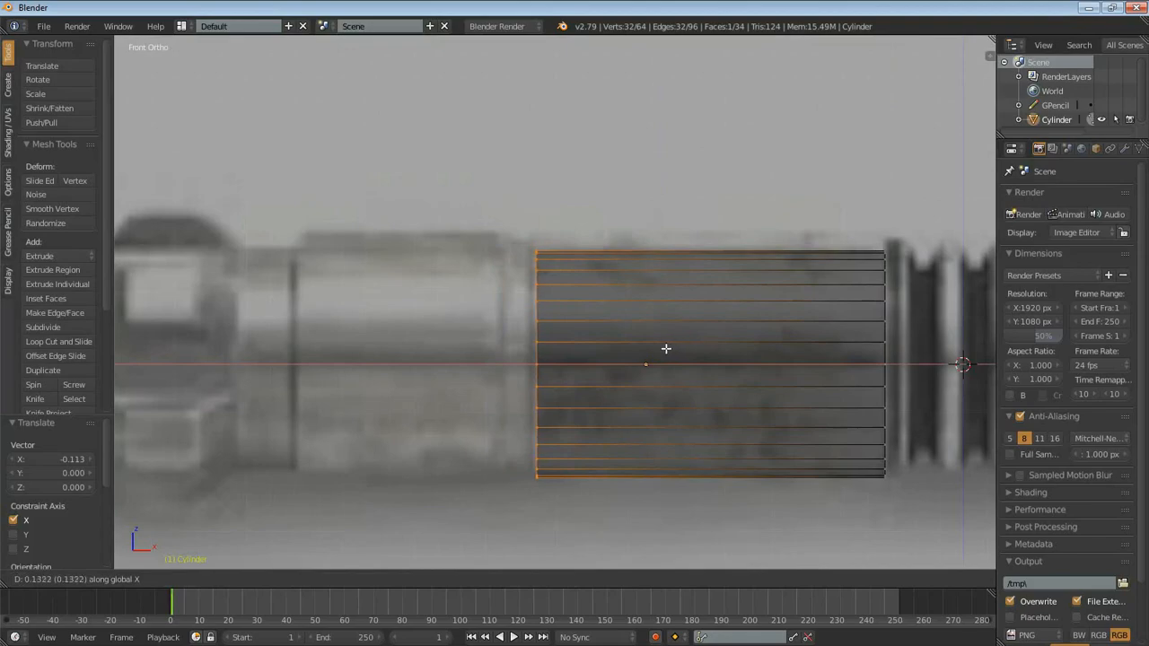
click(699, 351)
scroll(613, 344, up, 3)
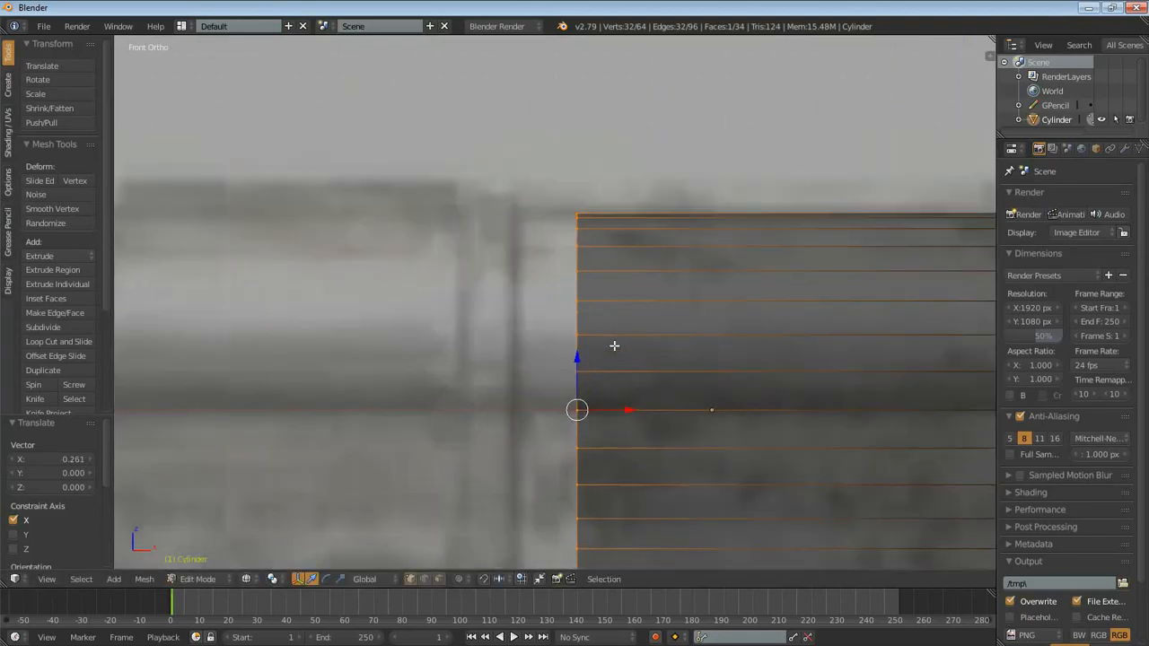
scroll(589, 292, down, 1)
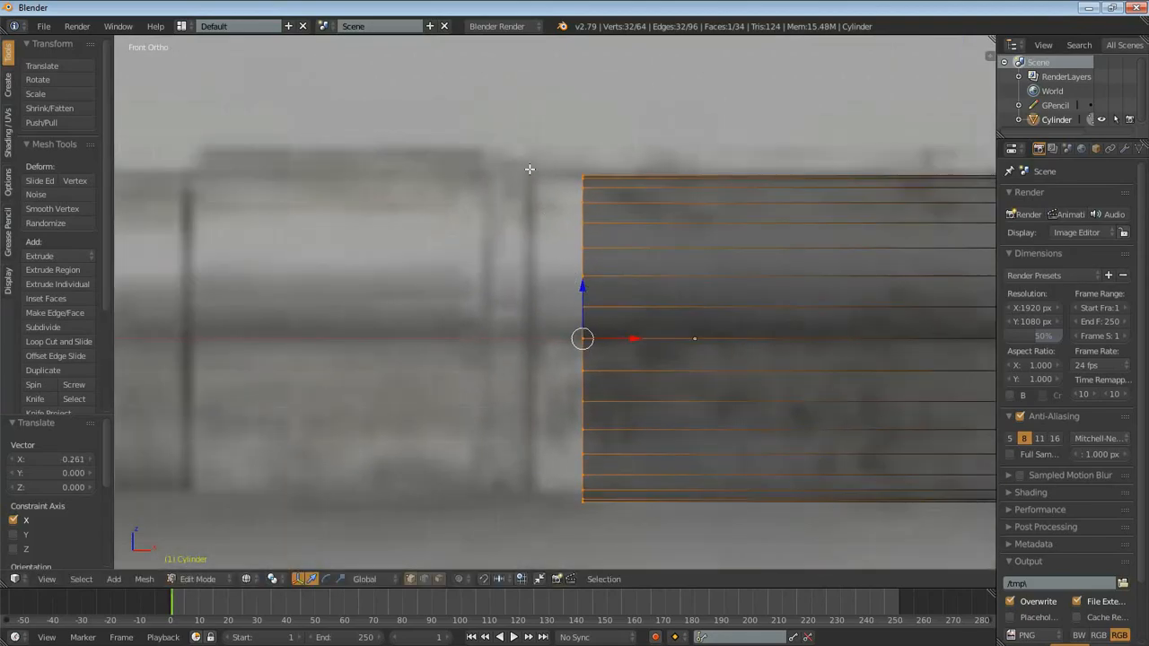
- Move the cylinder's left end -0.148 along X onto the dark seam line of the reference
mouse_move(533, 163)
mouse_down()
mouse_move(535, 492)
mouse_move(501, 492)
mouse_move(455, 521)
mouse_up()
key(n)
key(n)
key(g)
key(x)
click(641, 274)
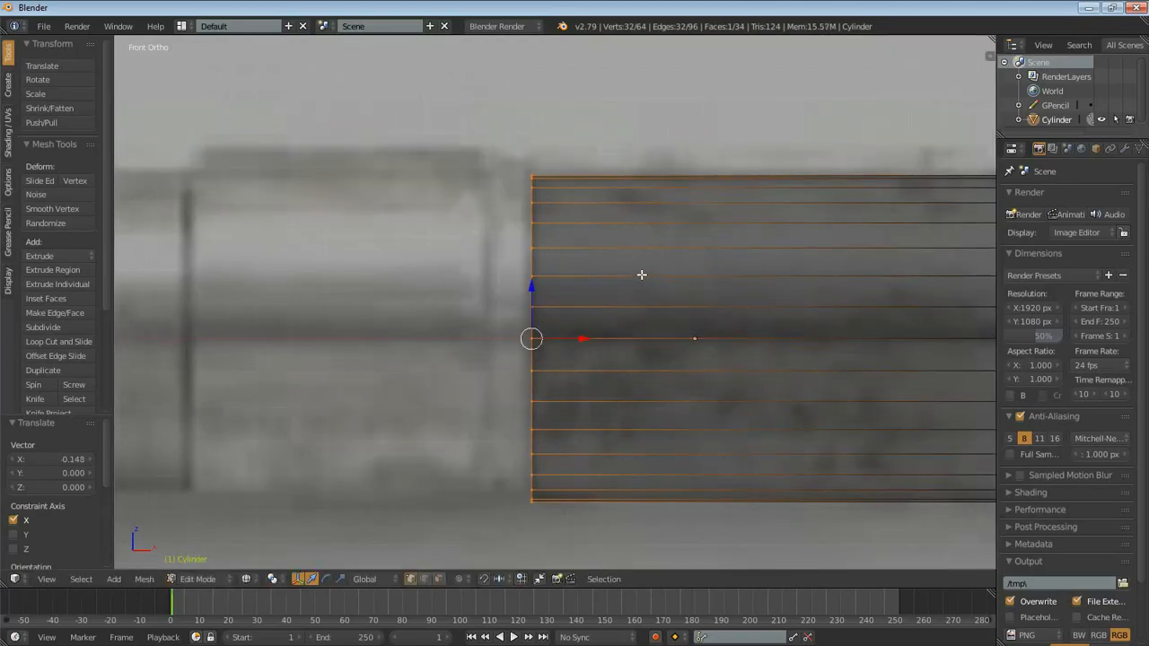
- Form a narrow collar at the cylinder's left end by extruding it in place, scaled to 1.091, and extruding outward by 0.131
key(e)
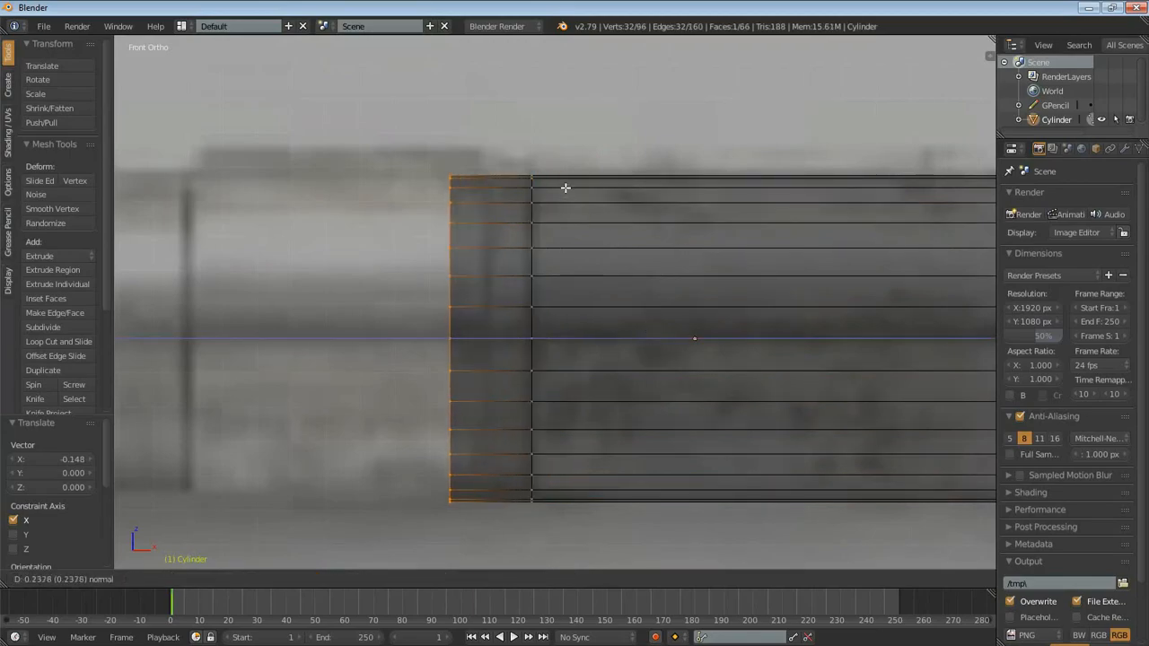
right_click(634, 149)
key(s)
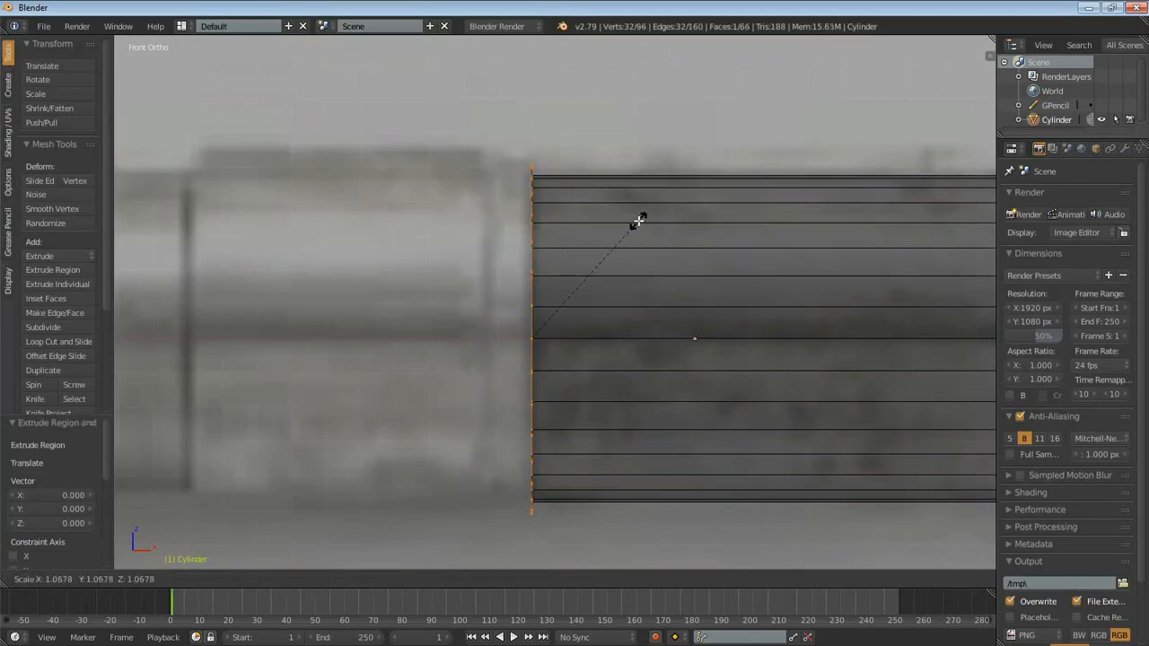
click(641, 221)
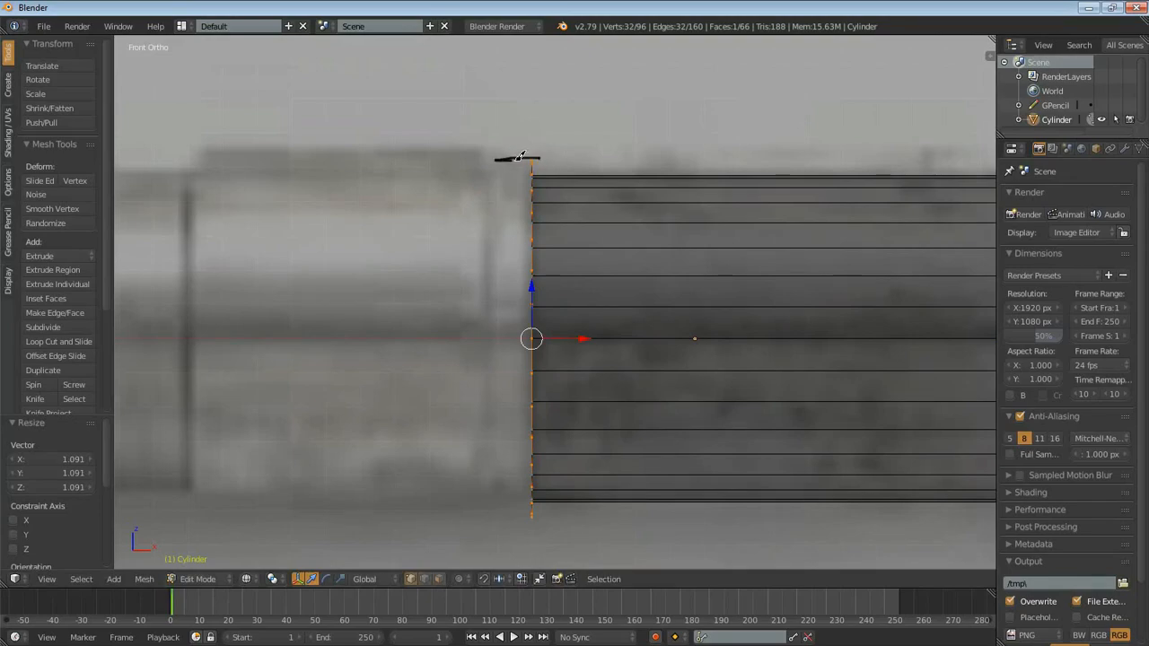
key(e)
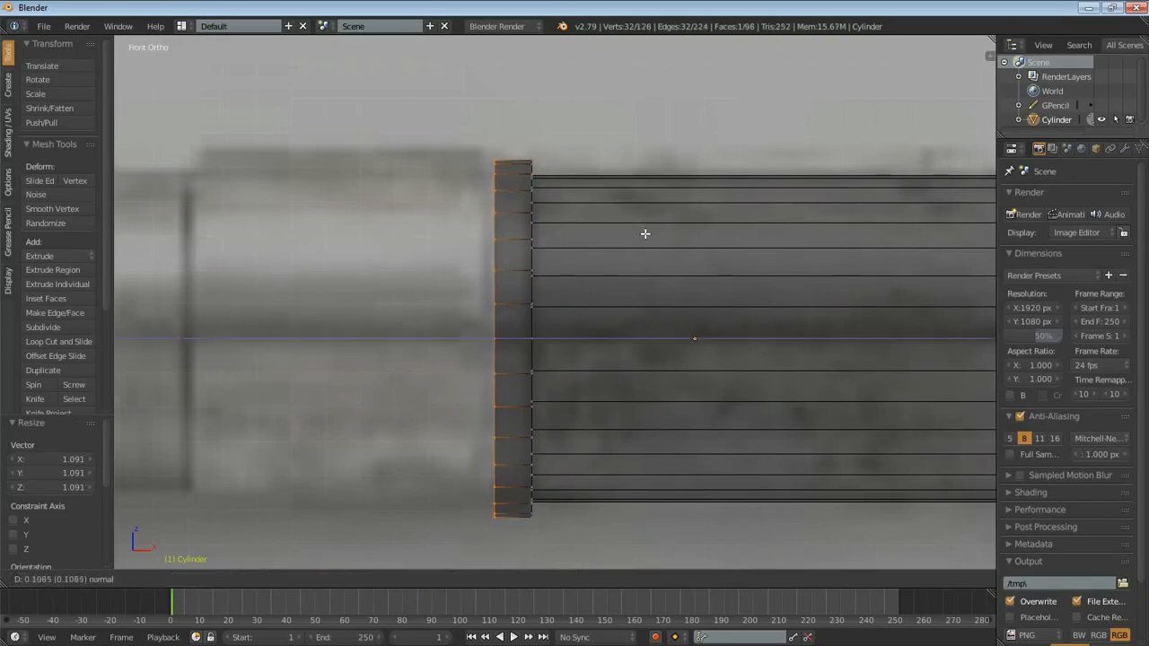
click(637, 235)
- Form the wide collar left of the narrow one by extruding the end in place, scaled to 1.073, and extruding outward by 0.843
key(e)
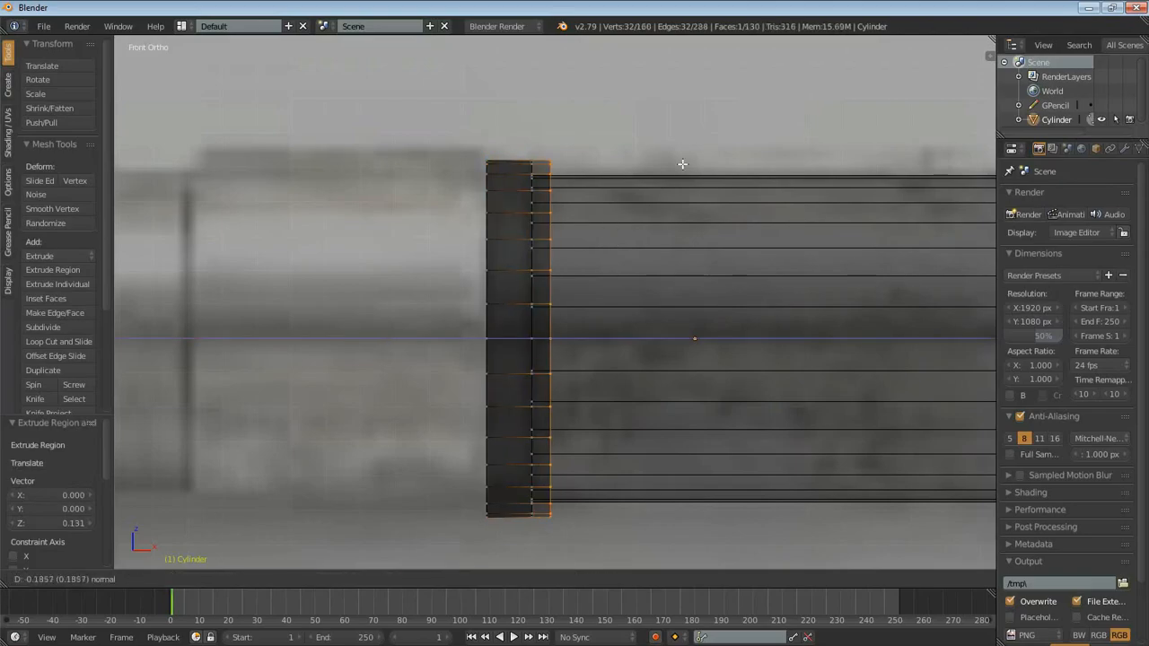
right_click(535, 137)
key(s)
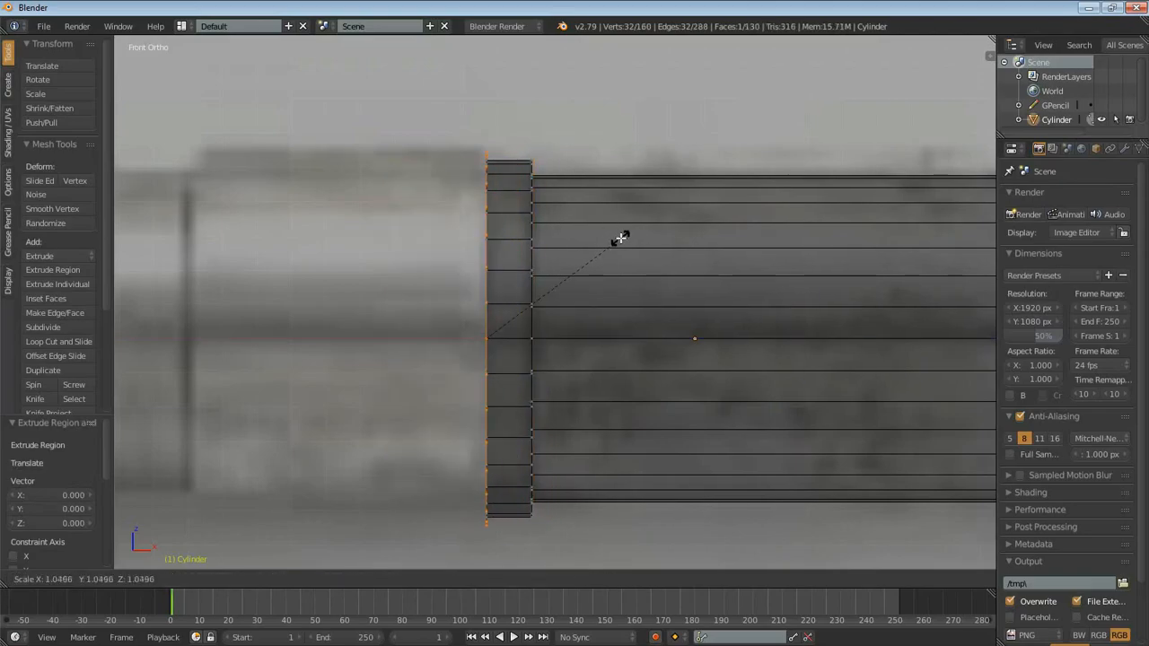
click(623, 238)
shift+middle_drag(508, 229, 548, 311)
scroll(548, 312, up, 5)
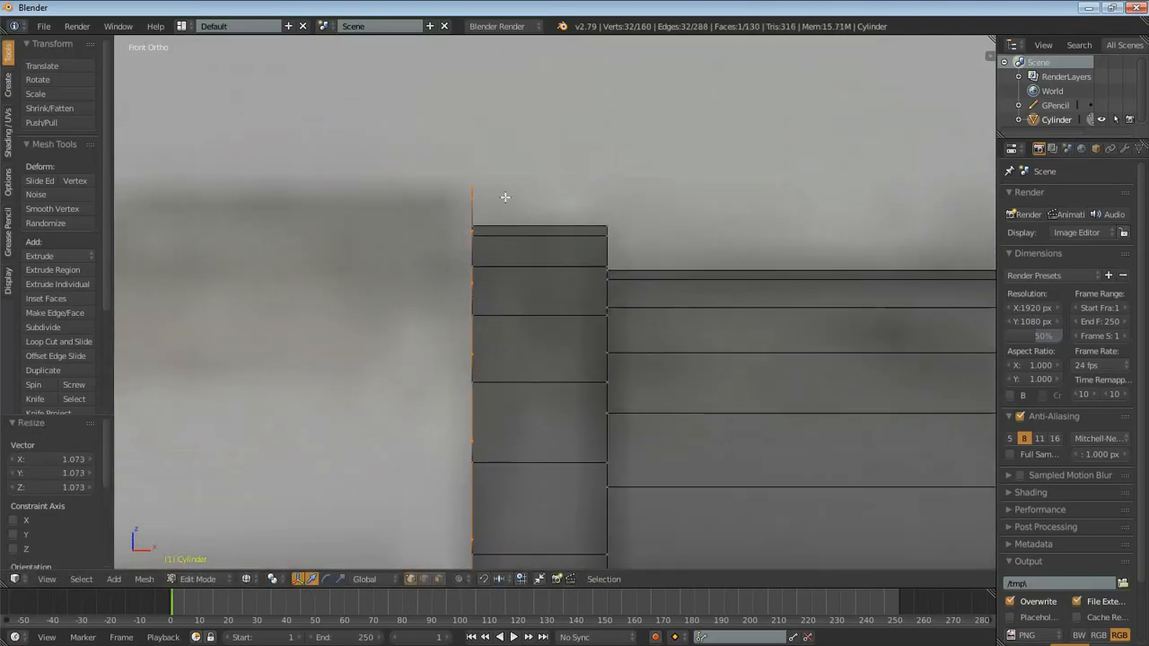
drag(493, 184, 352, 192)
scroll(601, 318, down, 6)
key(e)
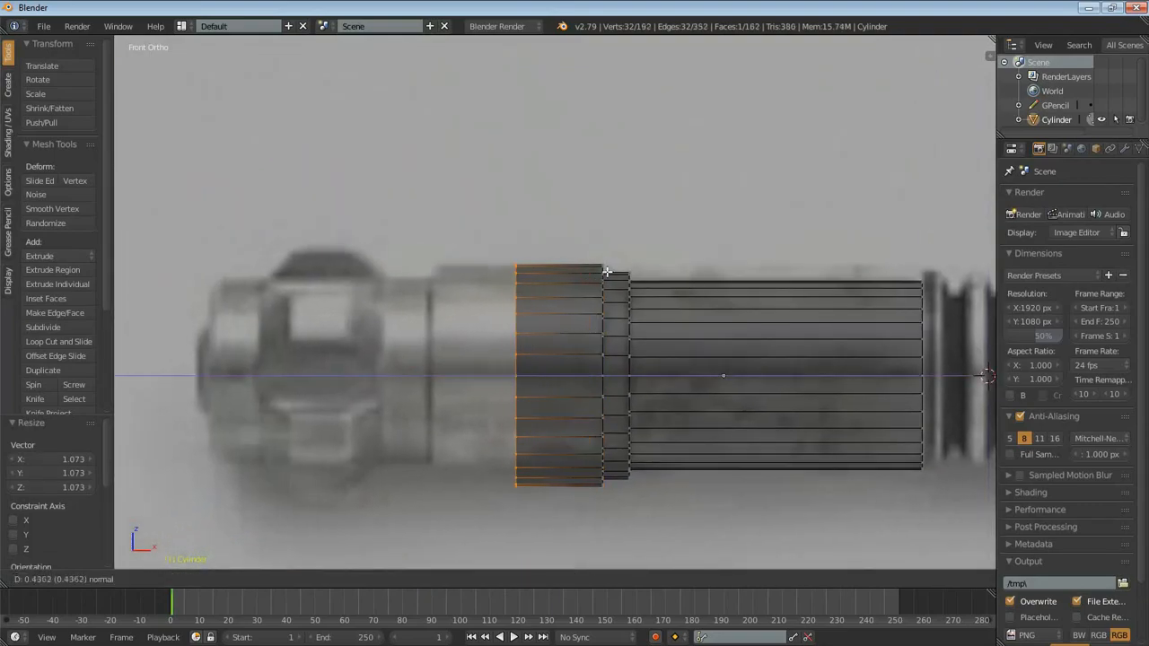
click(528, 269)
scroll(667, 328, up, 4)
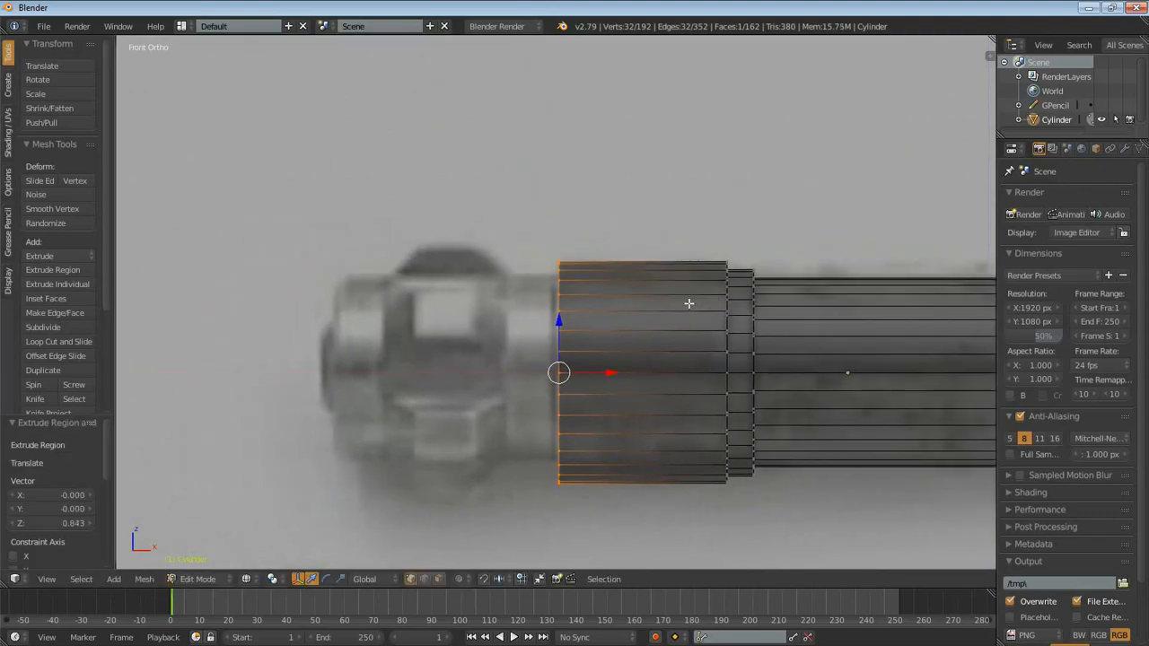
- Step the wide collar's left end inward with an in-place extrusion scaled to 0.907, and extrude it outward by about 0.025
key(e)
key(Escape)
key(s)
click(726, 250)
scroll(741, 269, down, 2)
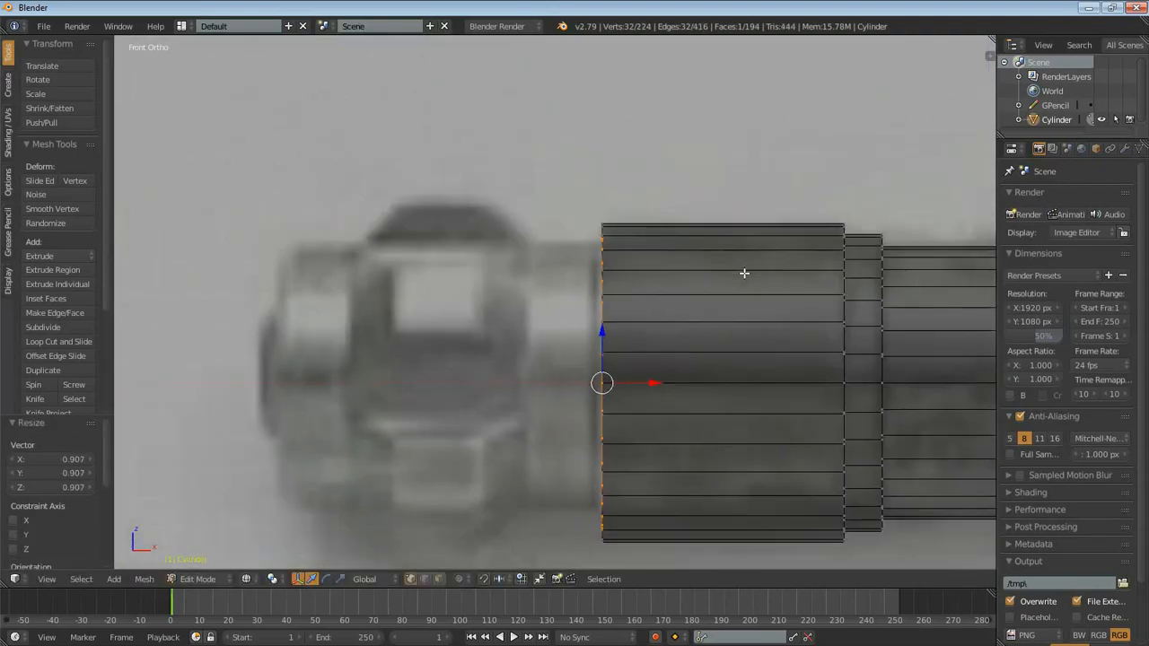
key(e)
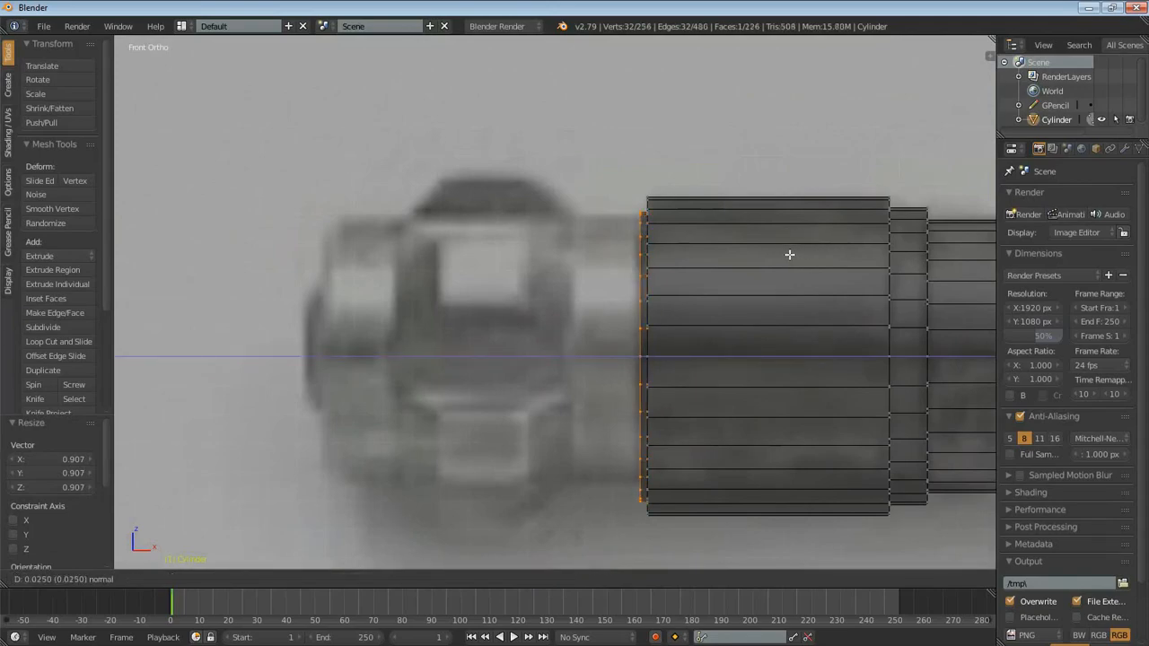
click(790, 258)
- Narrow the left end again with an in-place extrusion scaled to 0.951, and extrude it 0.229 up to the knobbed section
scroll(807, 305, up, 2)
key(e)
key(Escape)
key(s)
click(839, 332)
key(e)
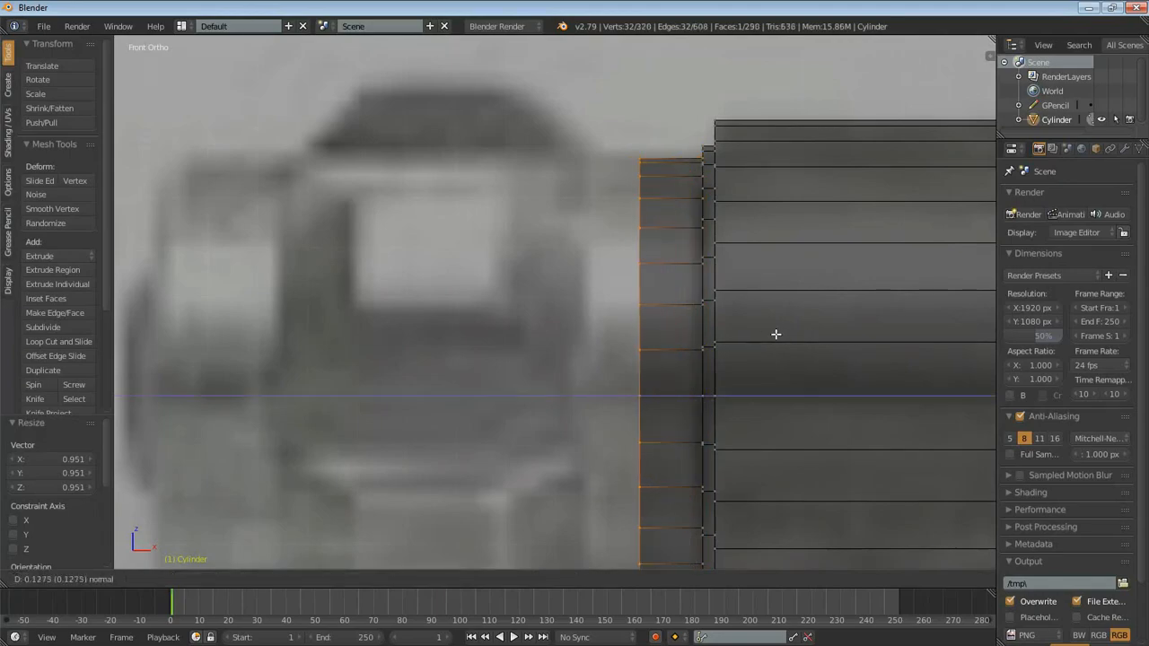
click(725, 325)
- Extrude the left end 0.621 along the handle to span the knobbed section at constant diameter
scroll(780, 323, down, 3)
scroll(697, 311, up, 1)
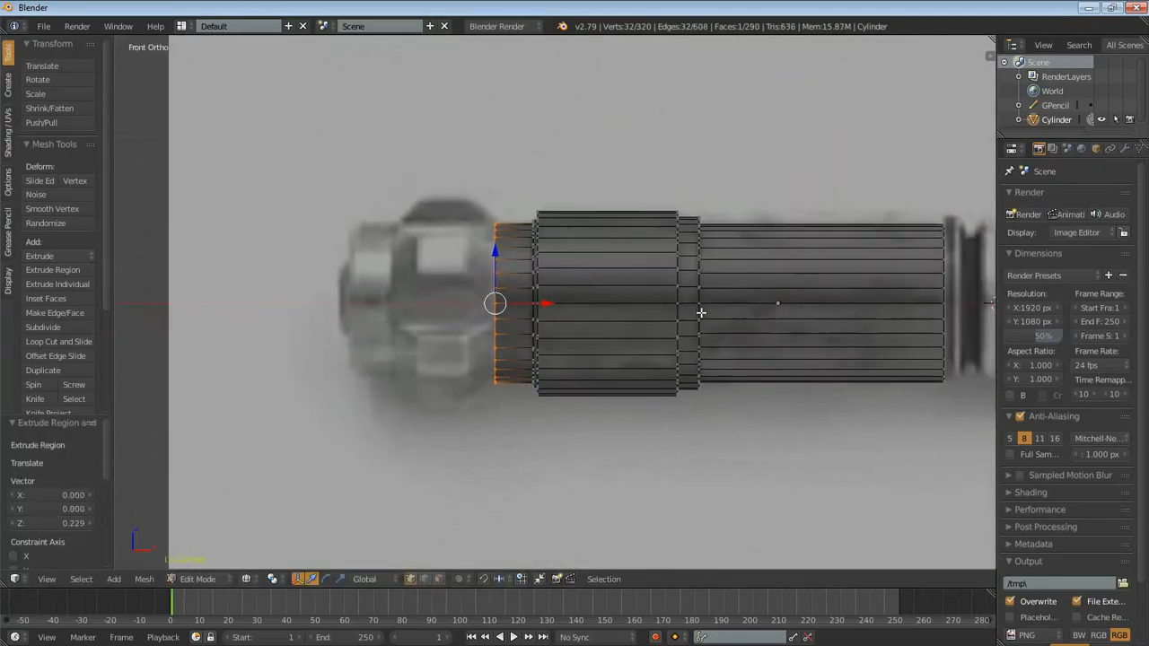
scroll(533, 284, up, 3)
scroll(533, 283, up, 1)
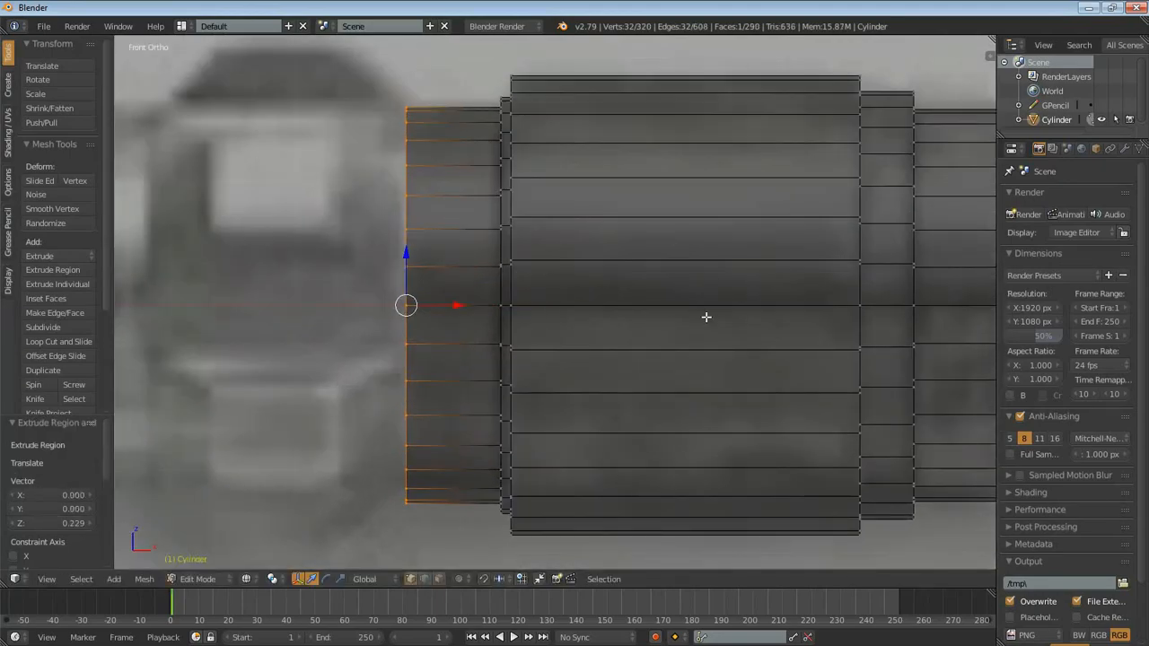
shift+middle_drag(617, 286, 627, 286)
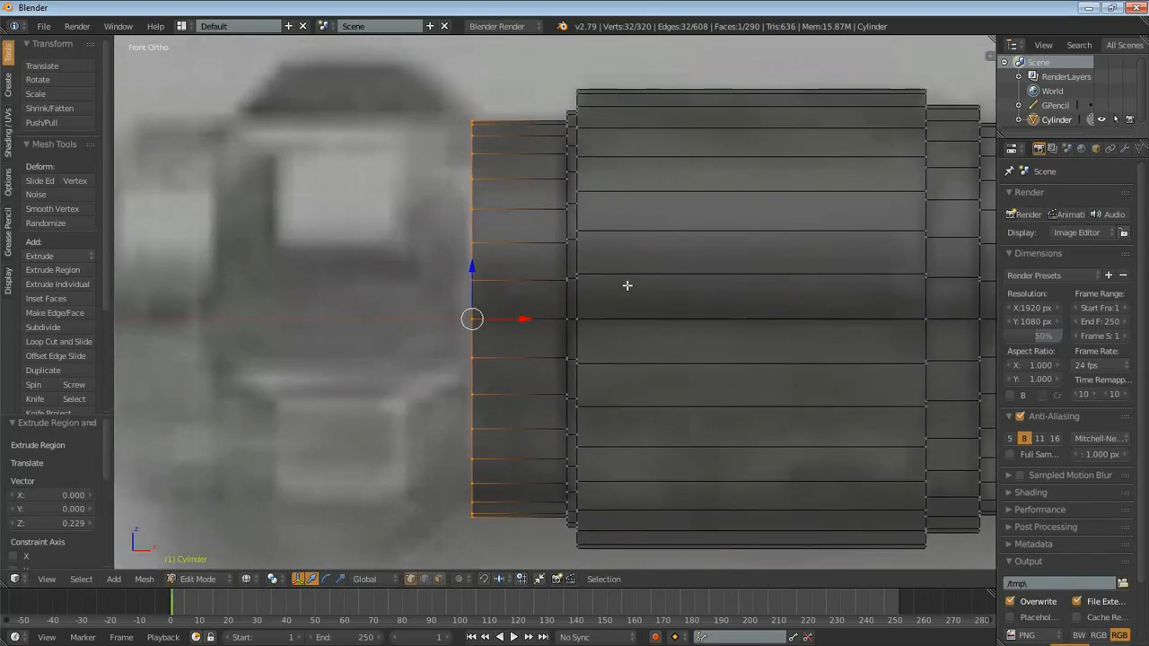
scroll(719, 346, down, 4)
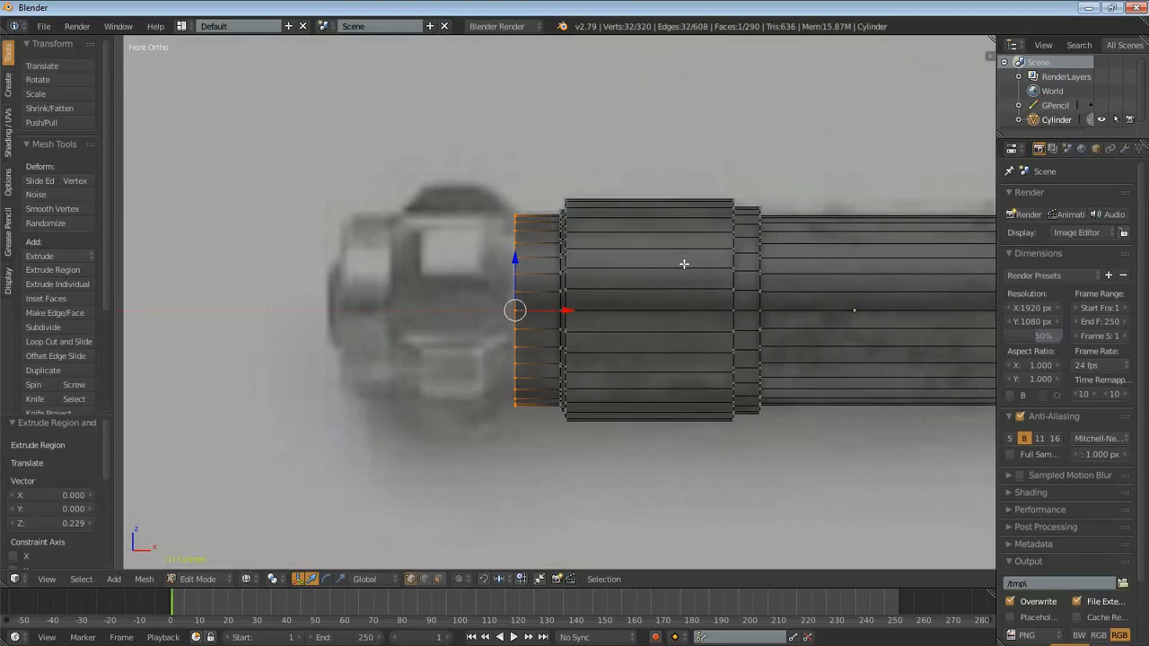
scroll(569, 297, up, 2)
shift+middle_drag(569, 297, 635, 266)
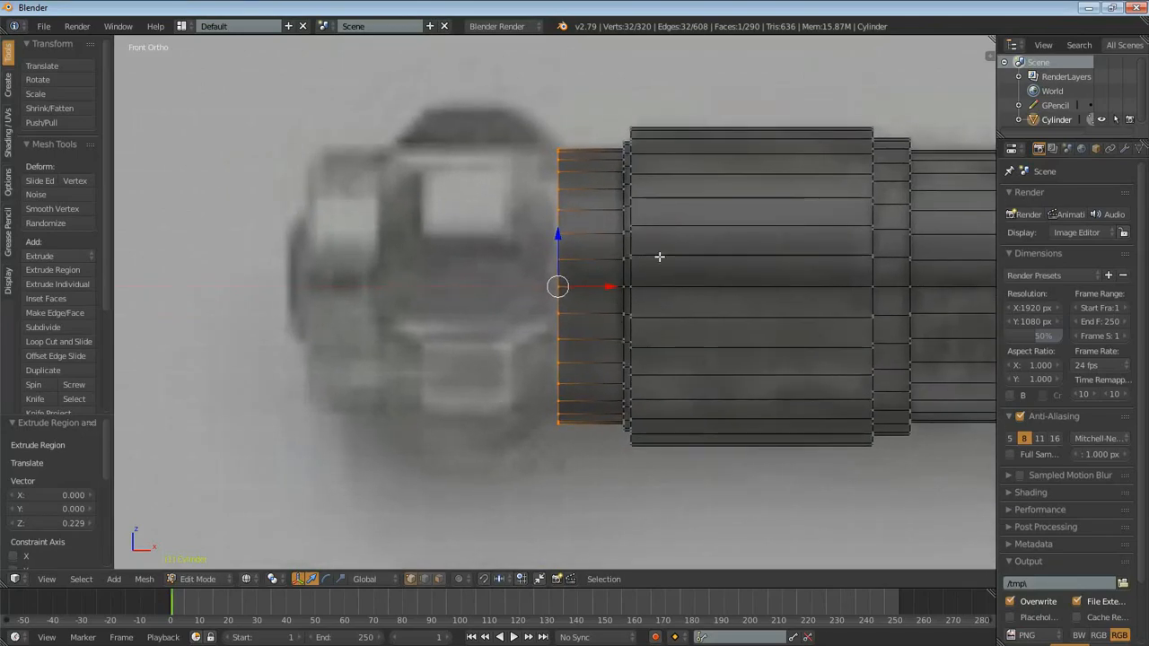
key(e)
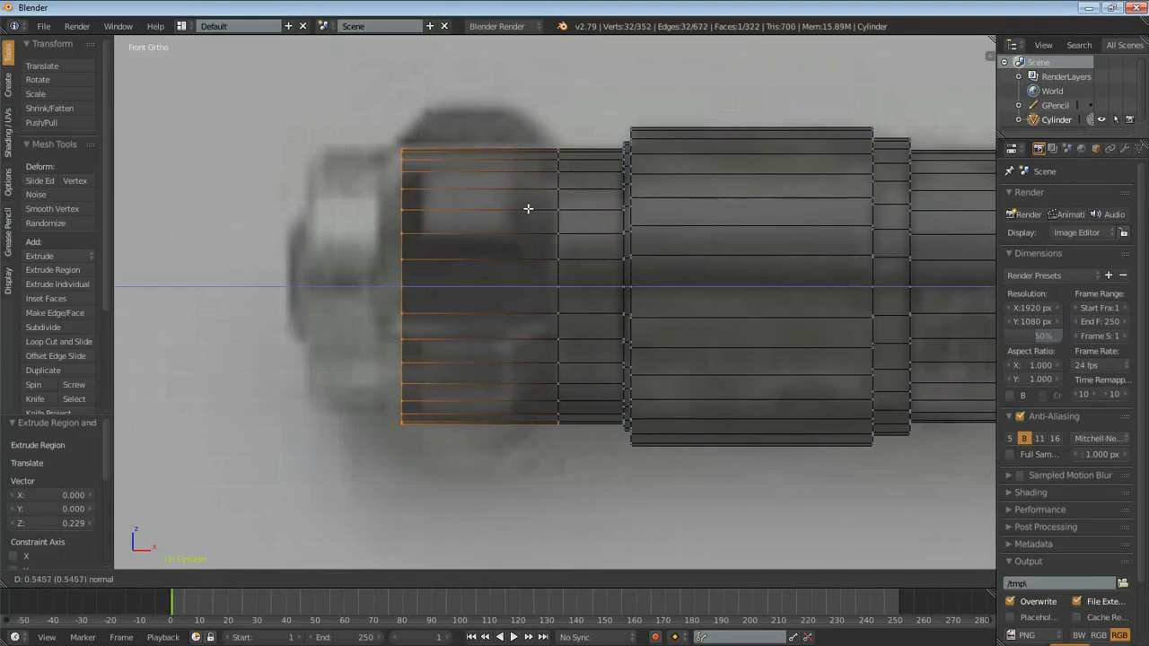
click(508, 203)
- Extrude the left end 0.233 farther along the handle, past the knobbed section, at constant diameter
scroll(593, 376, up, 2)
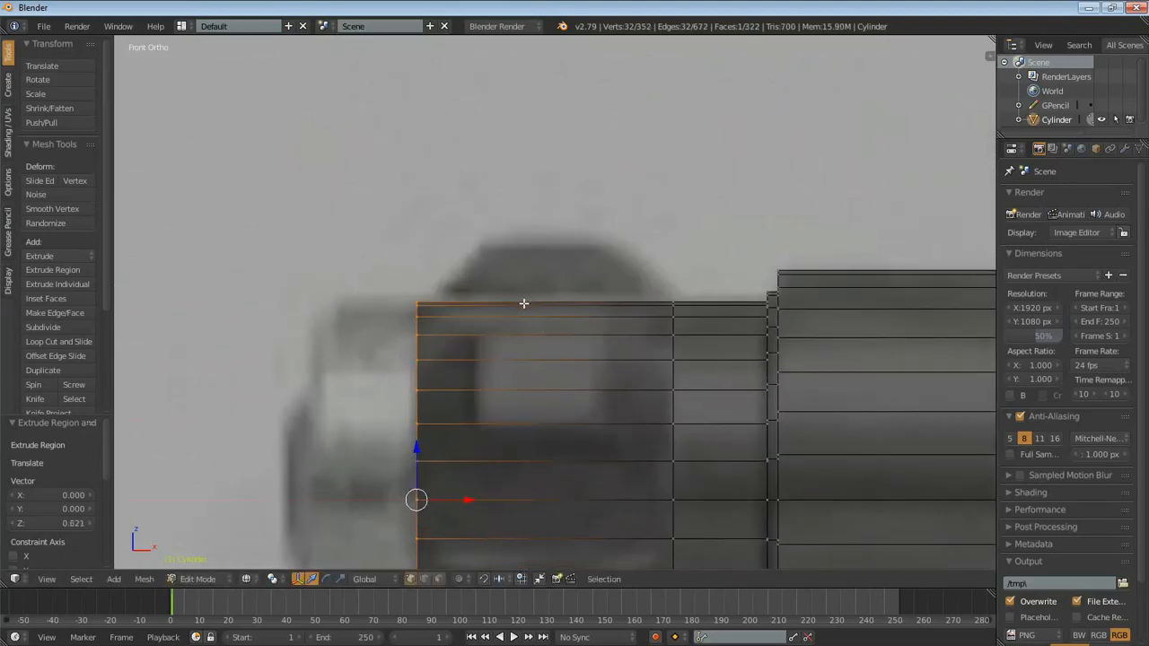
mouse_move(458, 293)
mouse_down()
mouse_move(485, 238)
mouse_move(594, 239)
mouse_move(669, 288)
mouse_up()
scroll(689, 344, down, 2)
key(e)
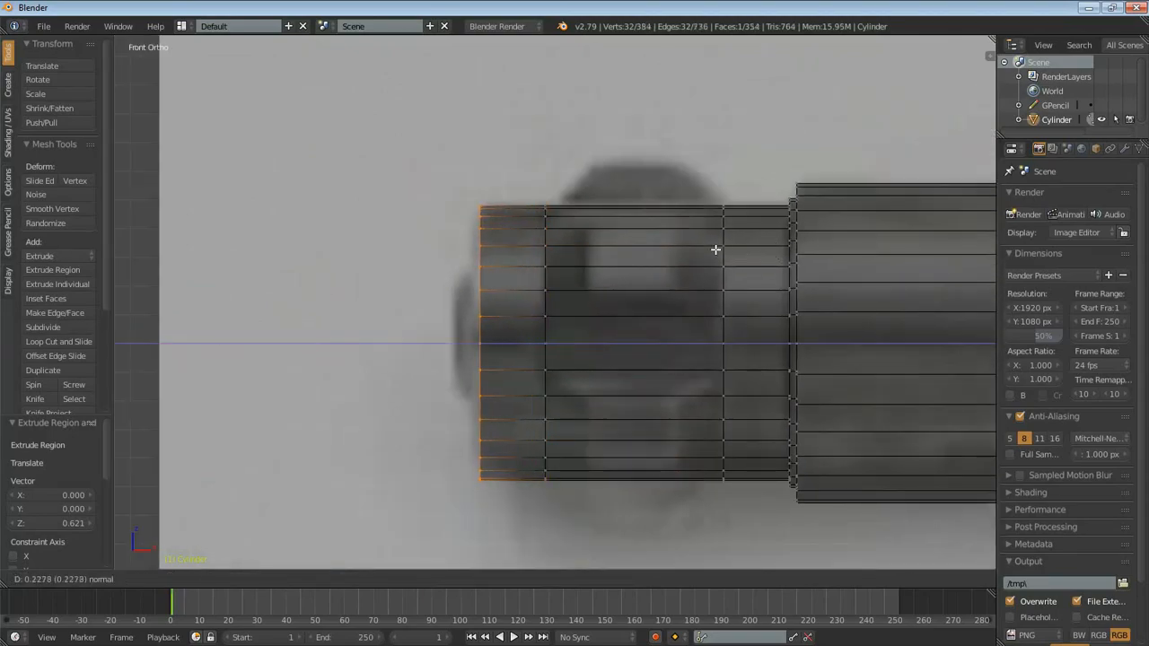
click(715, 249)
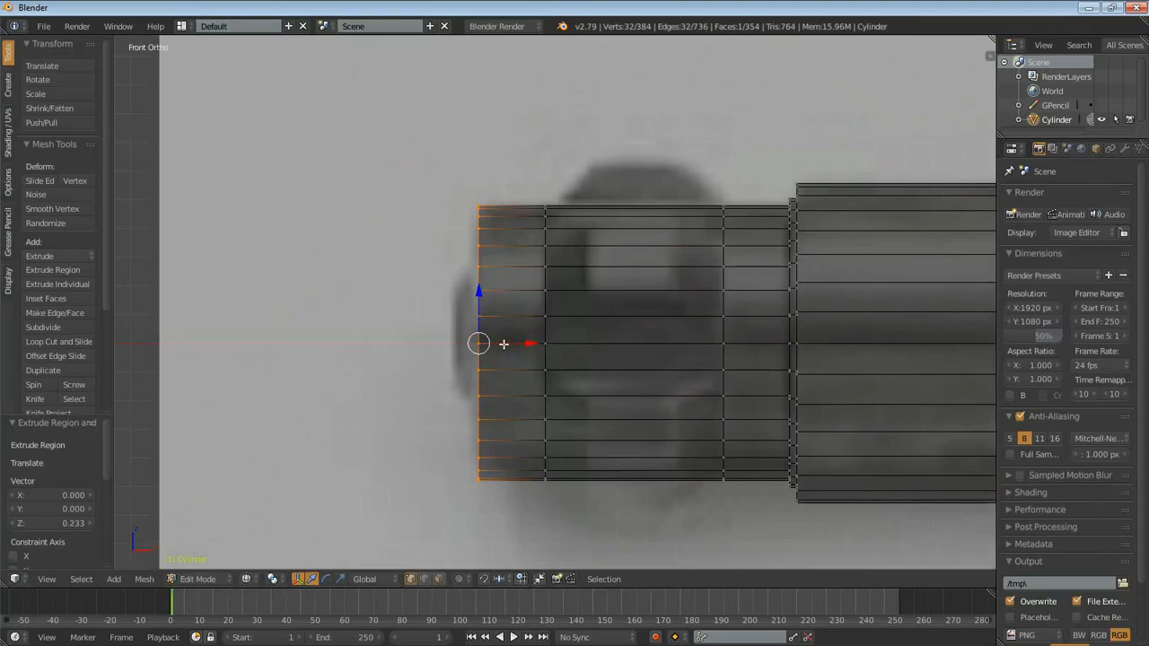
- Extrude the left end in place and scale the new ring inward to about 0.56, refined with a further 0.966 scaling
mouse_move(480, 267)
mouse_down()
mouse_move(454, 315)
mouse_move(455, 363)
mouse_move(475, 395)
mouse_up()
key(ctrl+z)
key(e)
right_click(675, 279)
key(s)
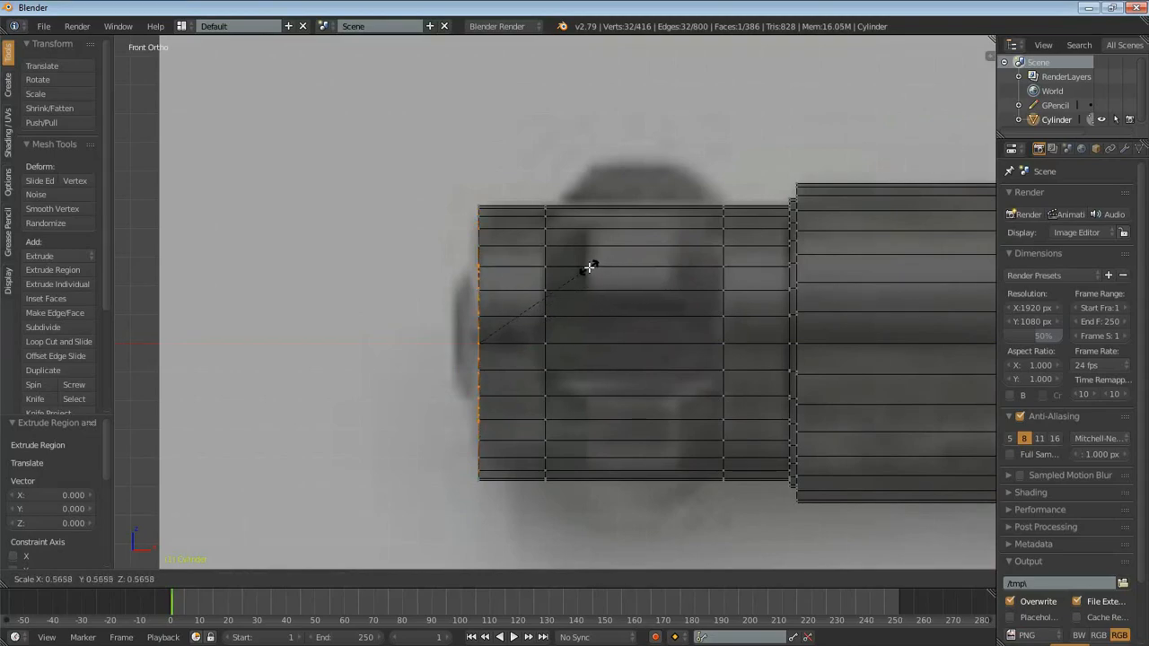
click(584, 264)
key(s)
click(548, 351)
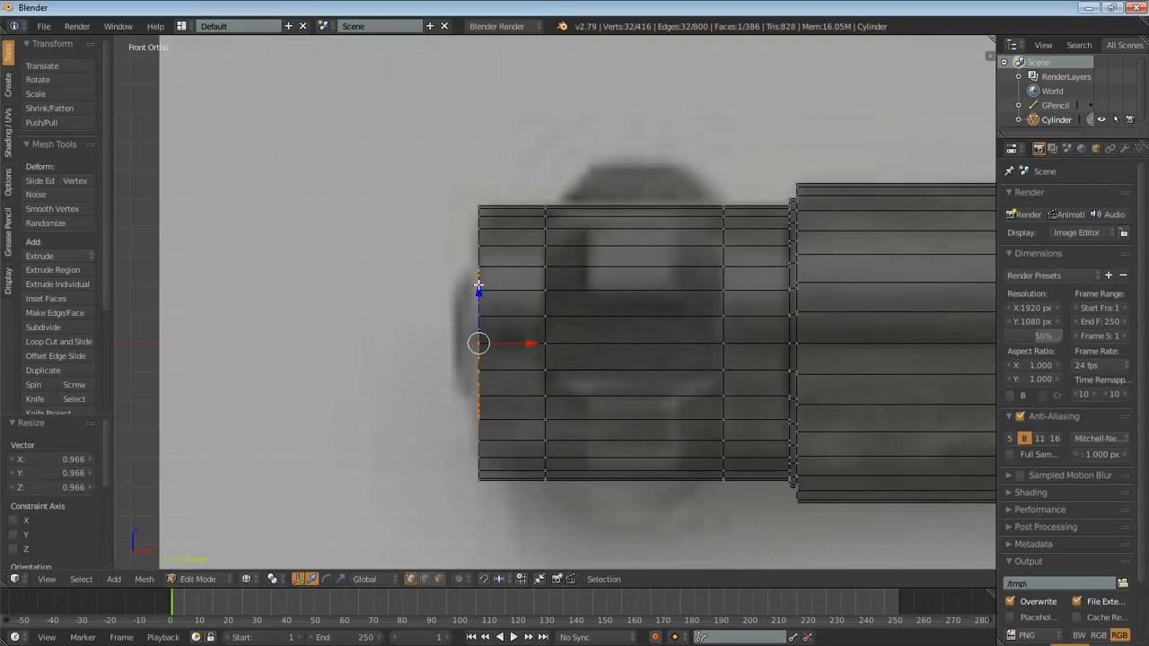
- Extrude the small end ring outward by about 0.08 and scale it to 0.664 to form a tapered end cap
key(e)
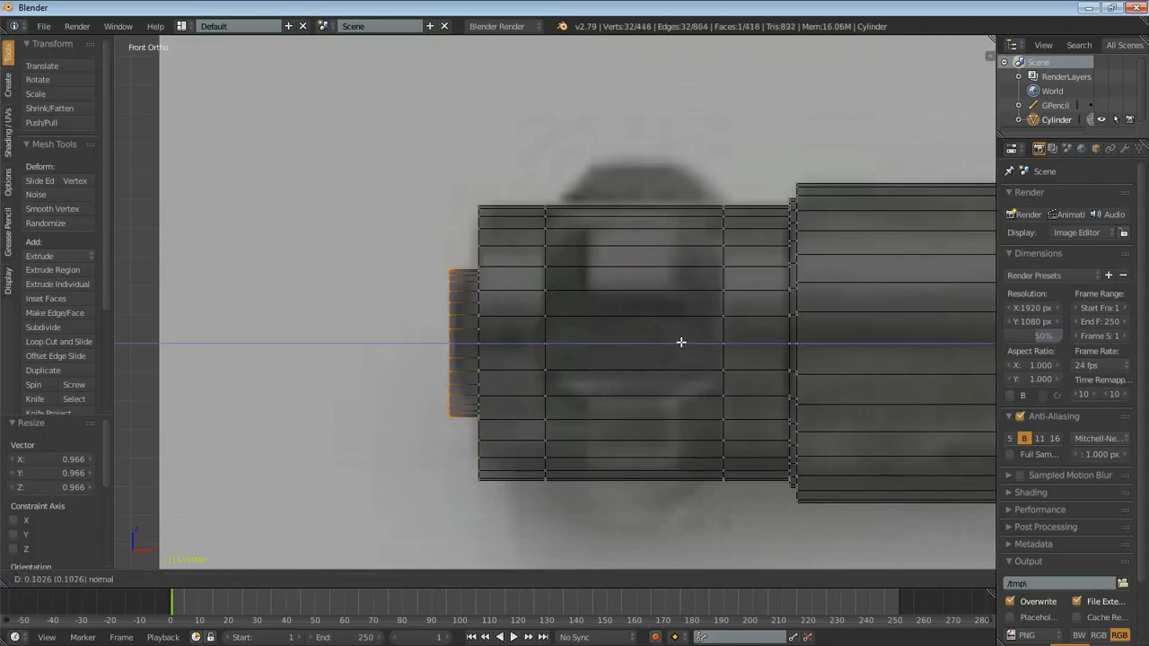
click(688, 342)
key(s)
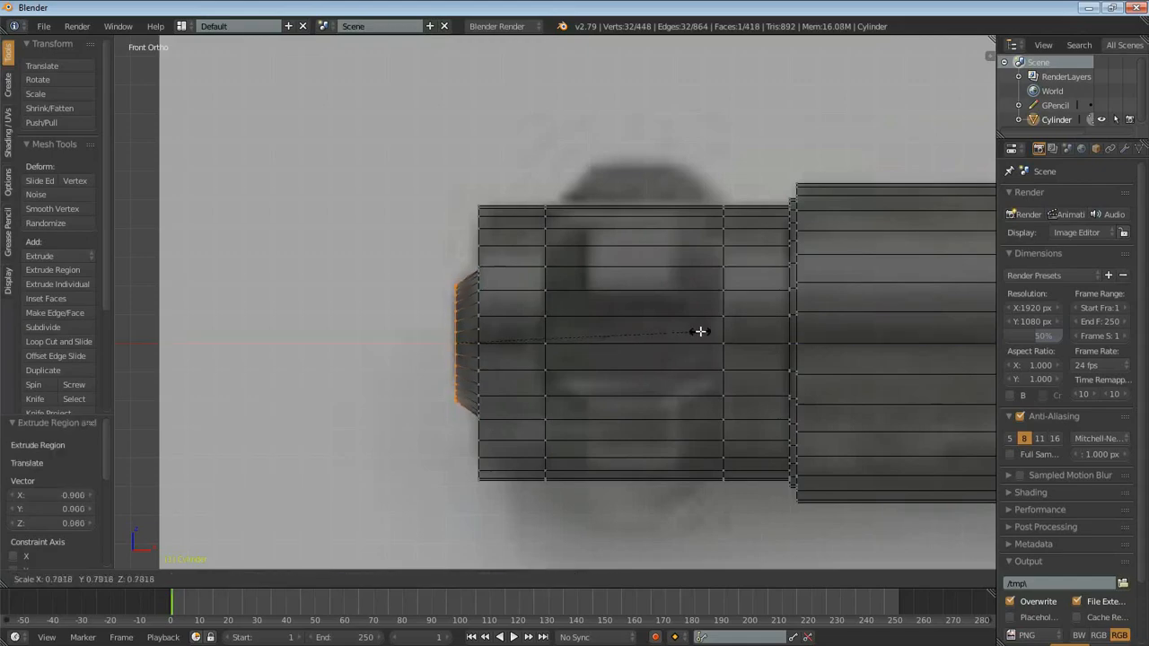
click(664, 323)
- Deselect the end cap, and switch to face selection with solid shading
scroll(770, 326, down, 3)
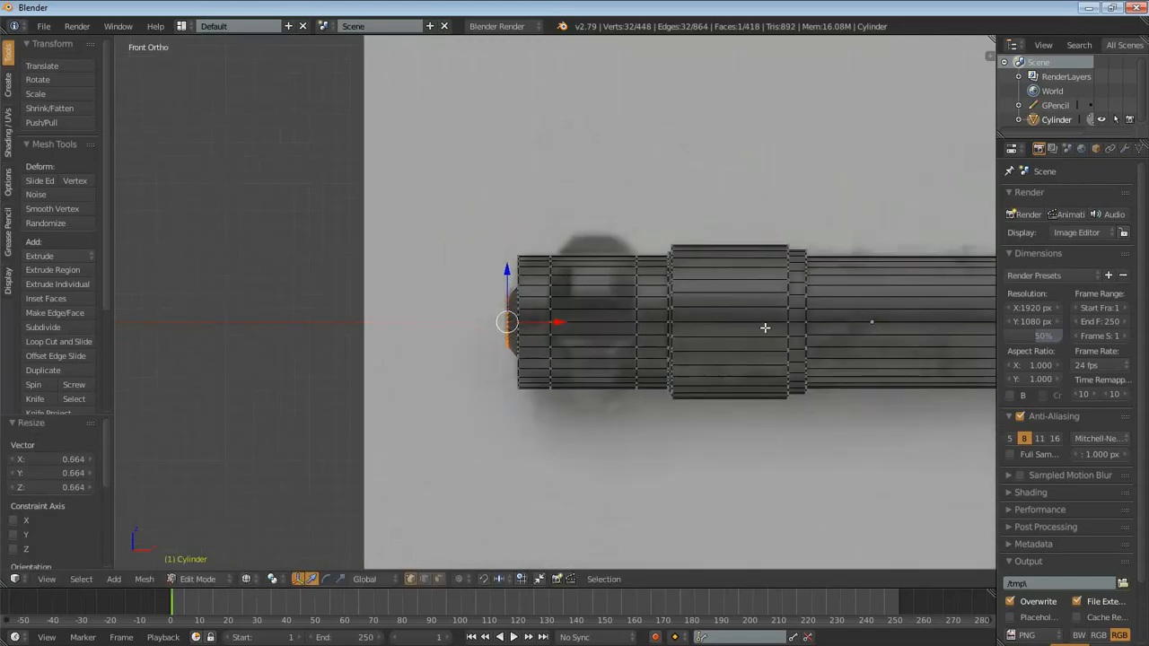
shift+middle_drag(766, 331, 674, 300)
scroll(674, 301, up, 3)
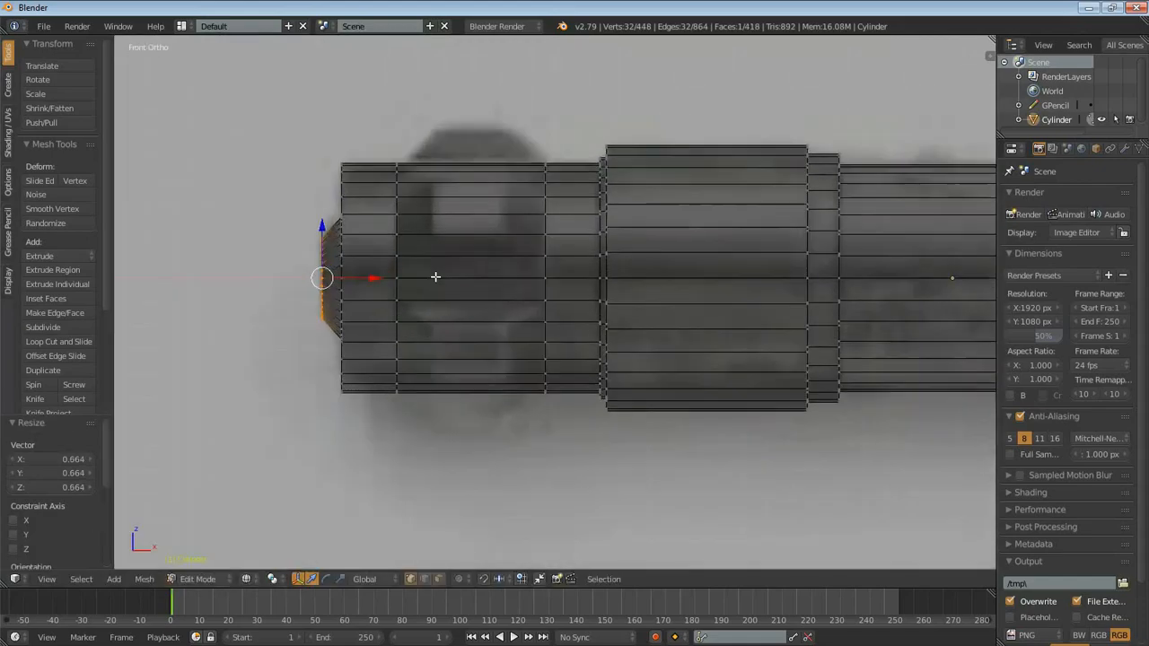
shift+middle_drag(320, 131, 351, 175)
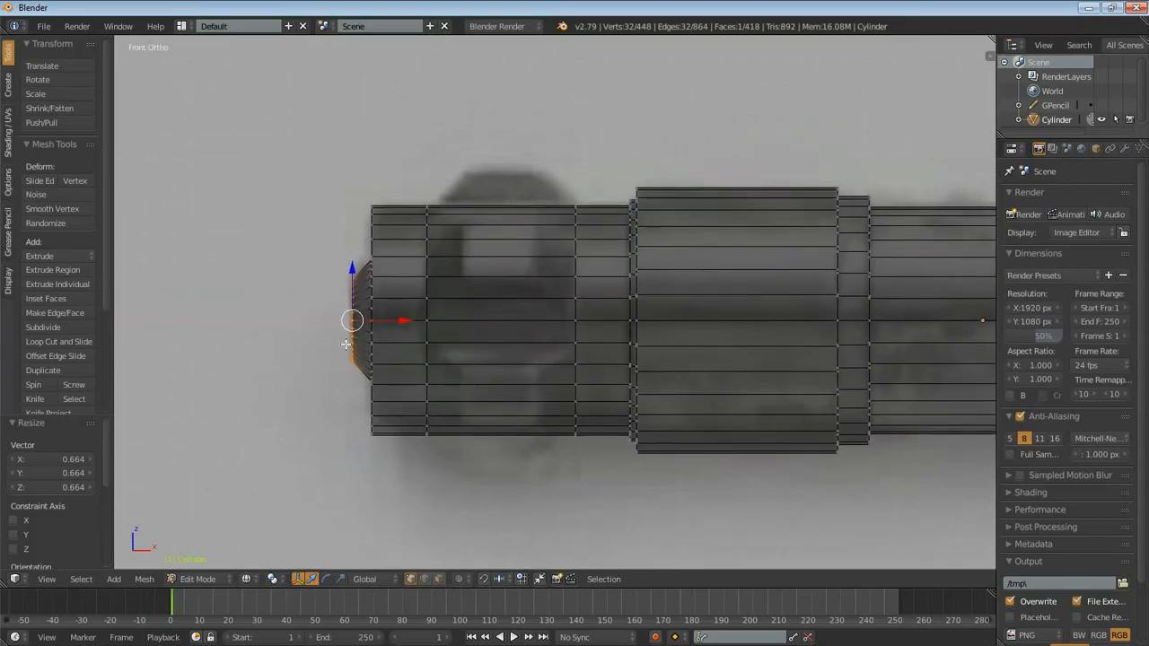
key(a)
mouse_move(439, 201)
mouse_down()
mouse_move(523, 165)
mouse_move(575, 204)
mouse_up()
key(ctrl+z)
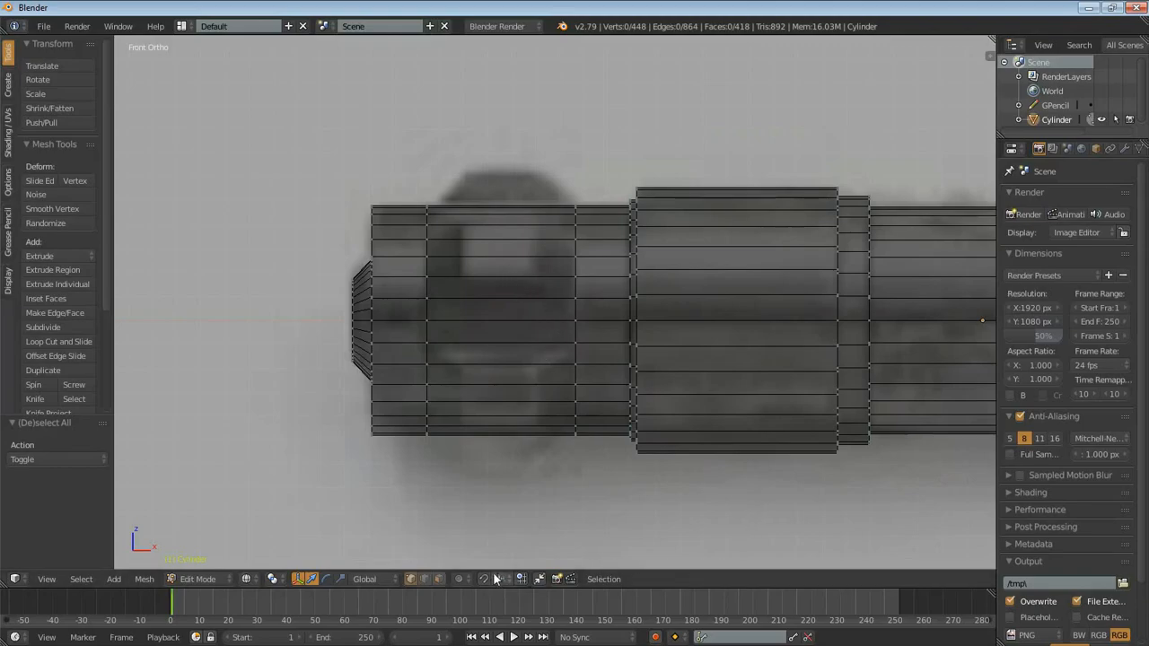
click(439, 579)
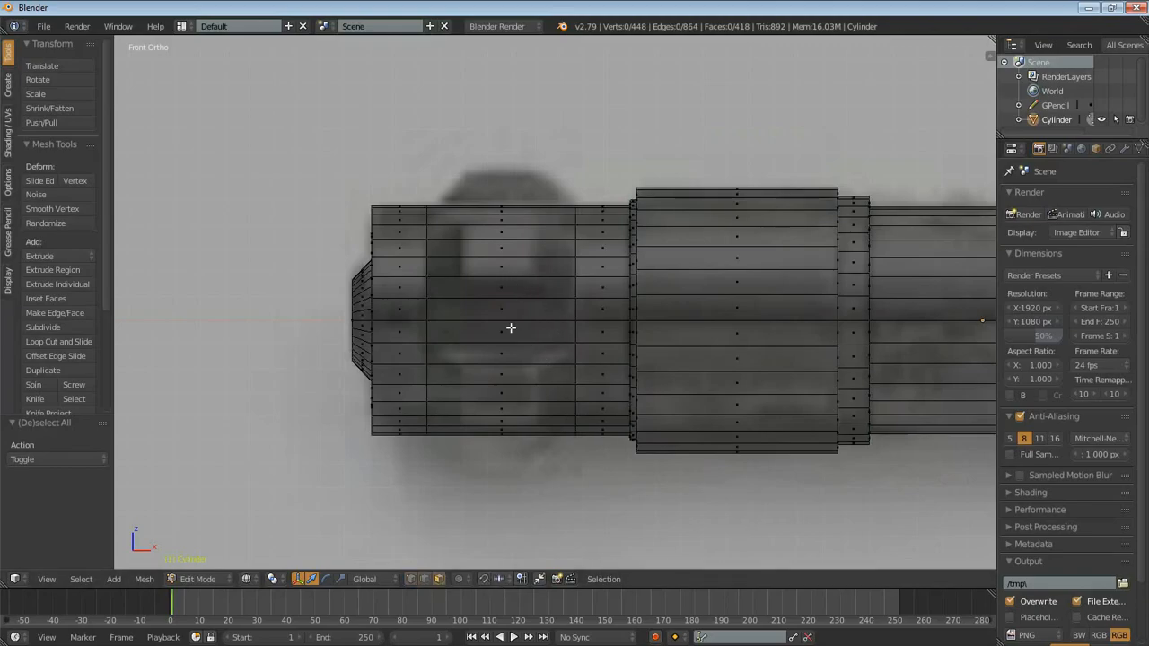
key(z)
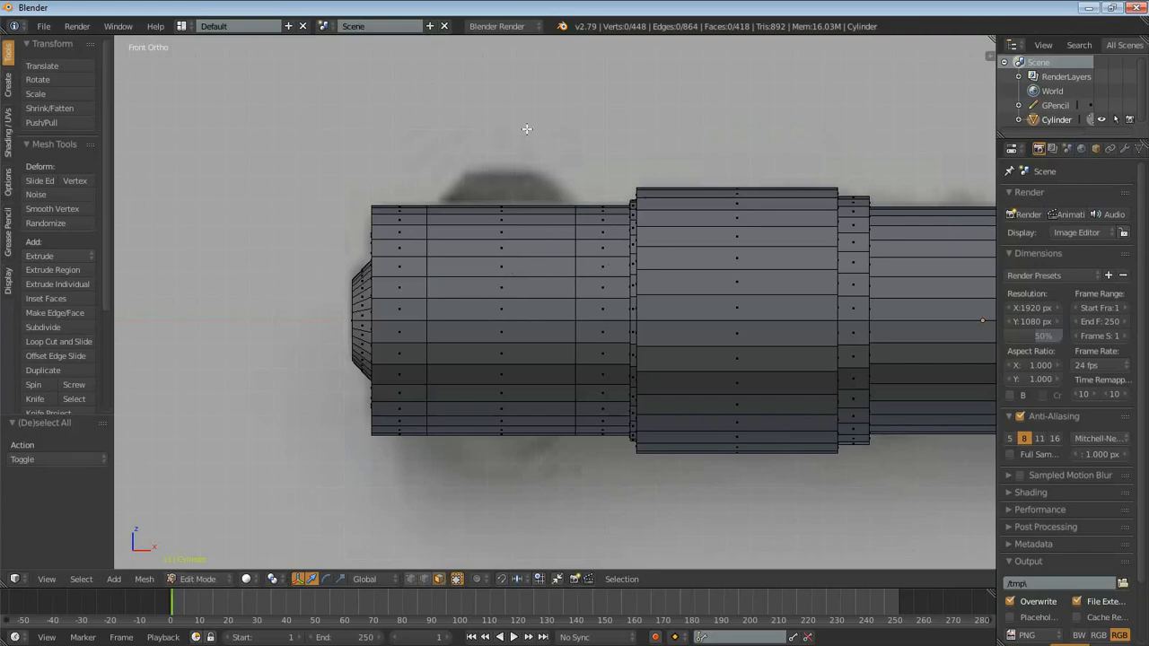
- Select the full ring of faces around the knobbed section and examine it from several angles
alt+click(491, 238)
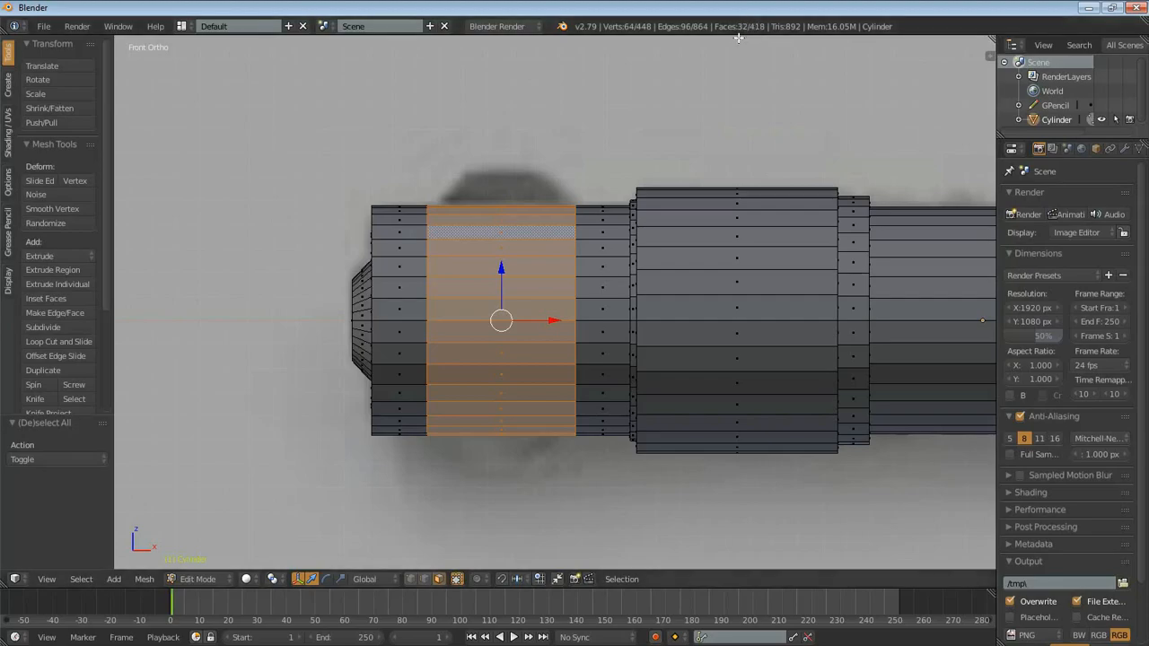
key(z)
mouse_move(546, 242)
middle_down()
mouse_move(541, 257)
mouse_move(592, 270)
middle_up()
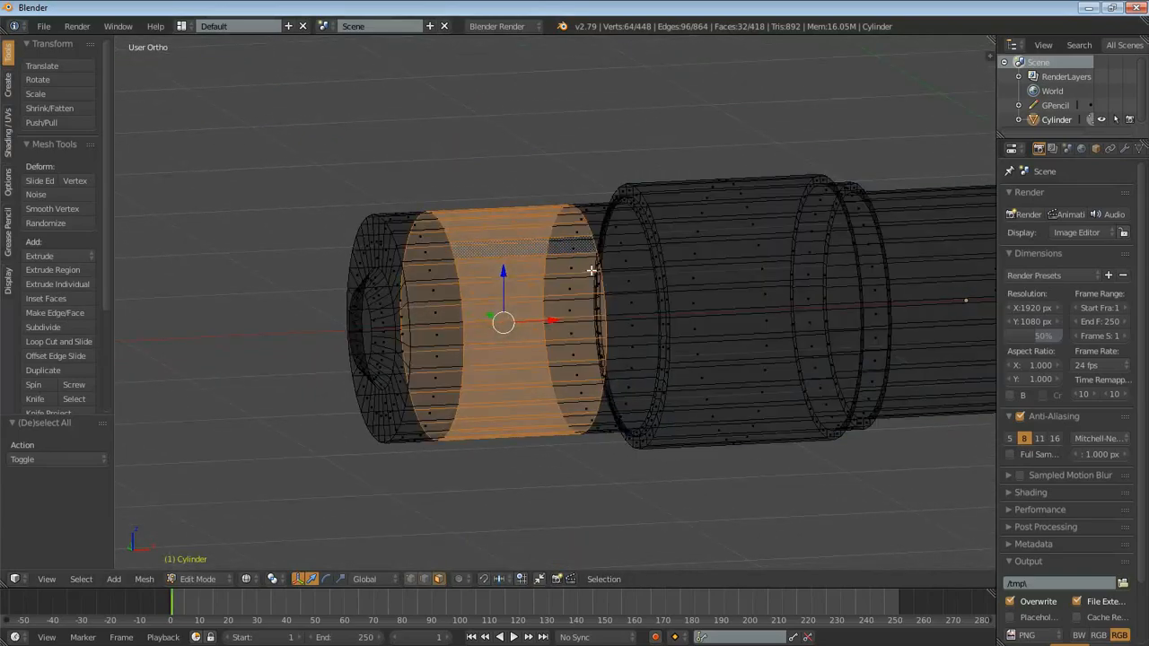
key(KP_1)
scroll(637, 244, up, 4)
scroll(637, 244, down, 6)
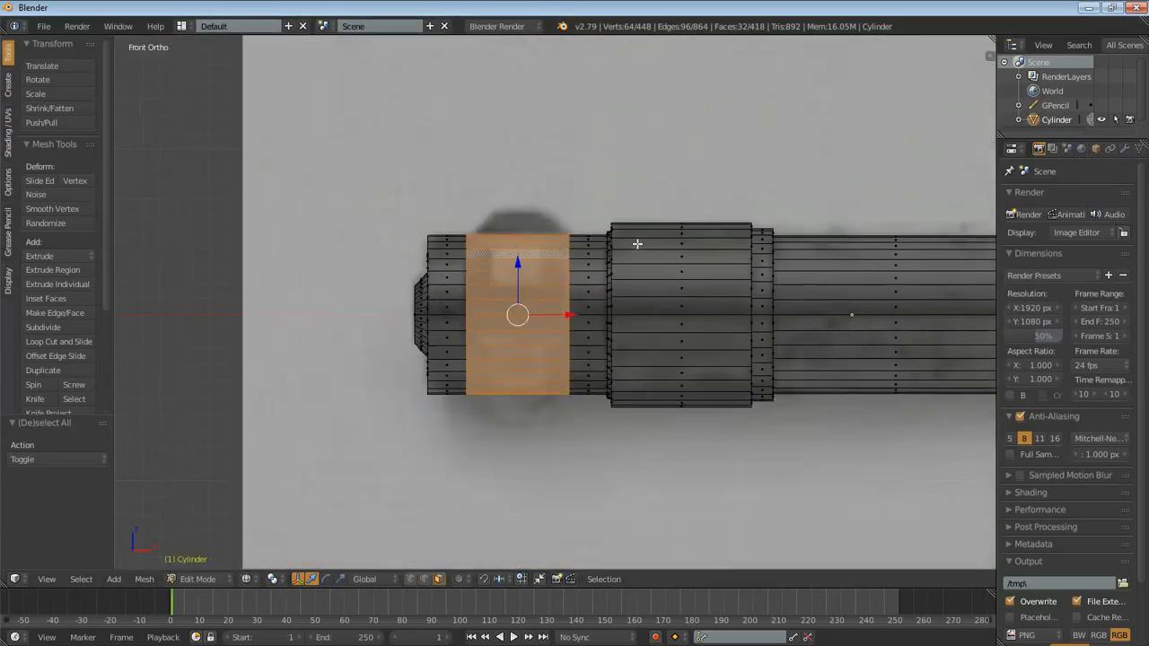
middle_drag(547, 263, 620, 274)
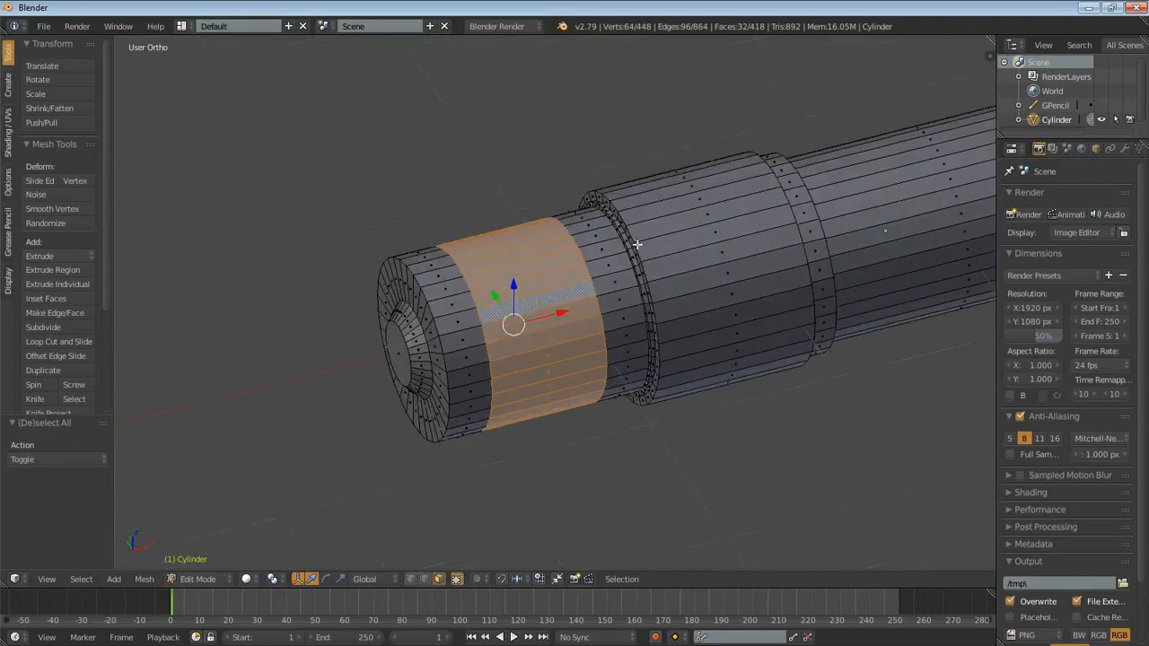
scroll(620, 274, up, 1)
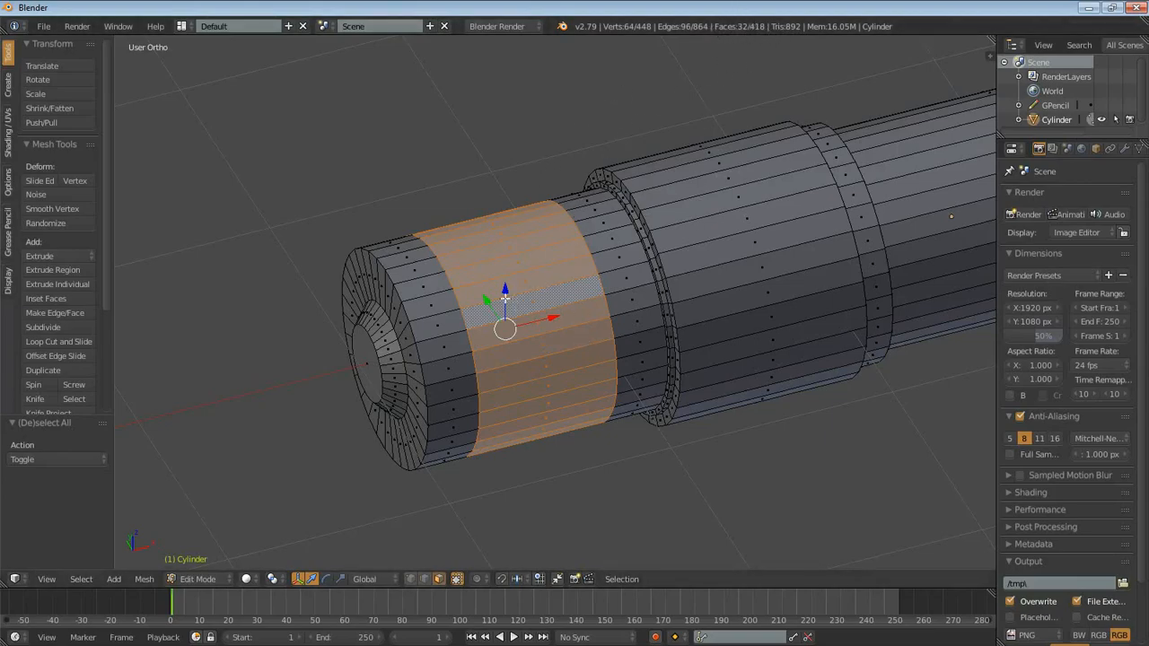
middle_drag(658, 154, 569, 260)
middle_drag(604, 311, 626, 262)
- Clear the ring selection and, from the top view, select four adjacent faces along the knobbed section's upper side
key(KP_7)
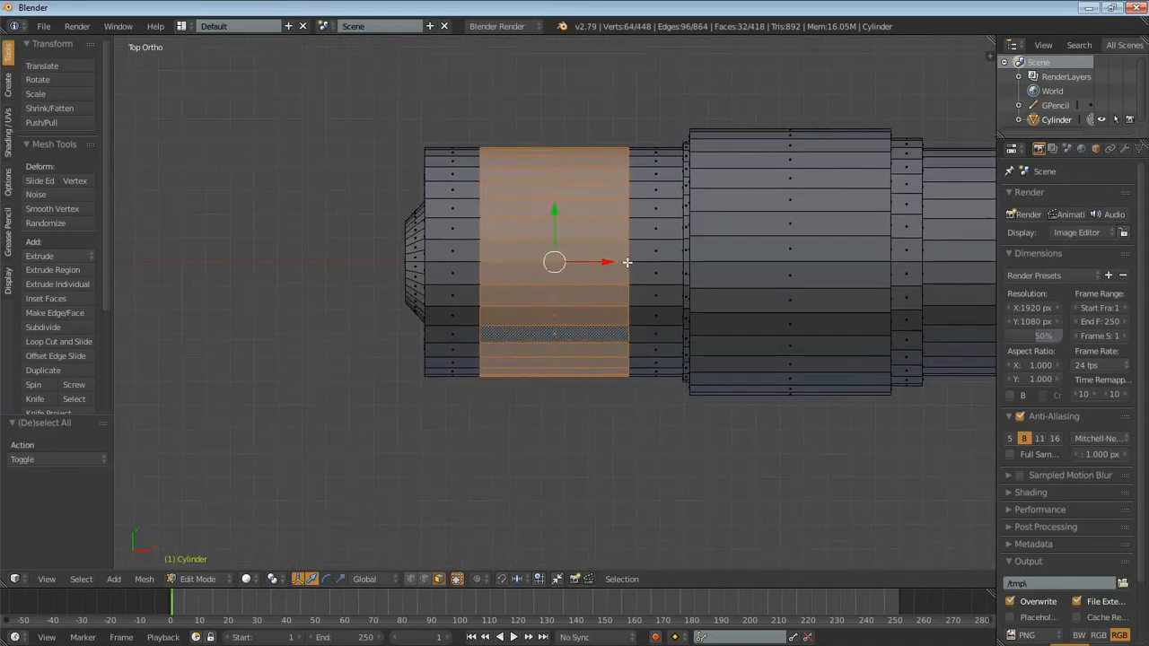
scroll(626, 262, up, 3)
key(a)
scroll(620, 235, down, 1)
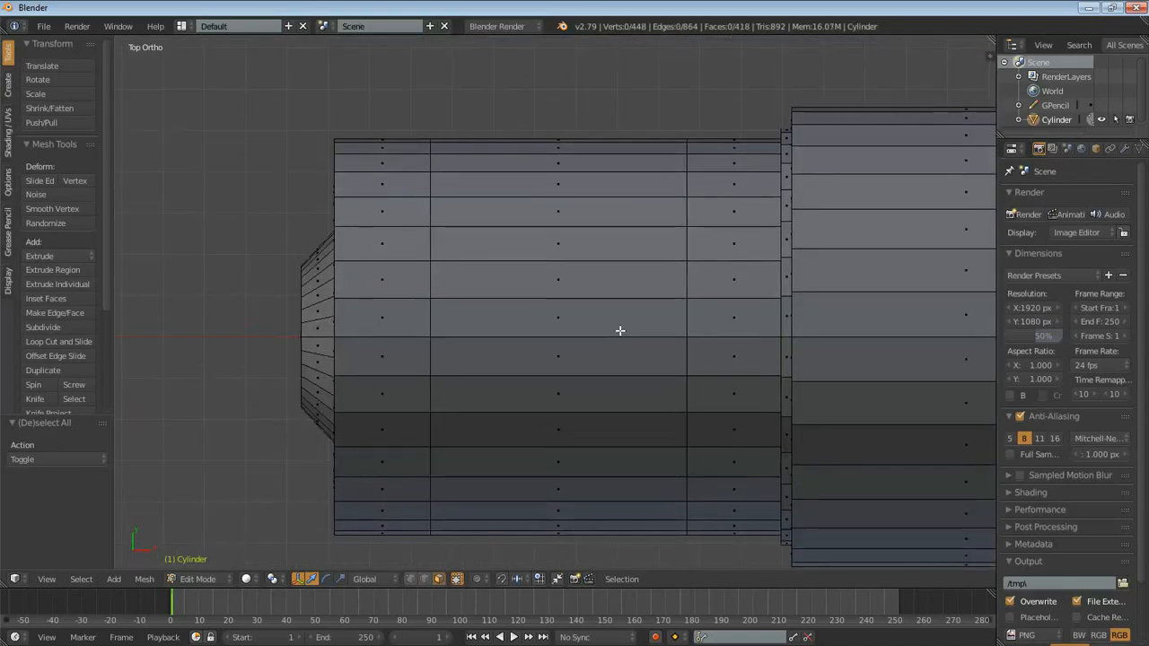
right_click(557, 317)
shift+right_click(569, 368)
shift+right_click(560, 279)
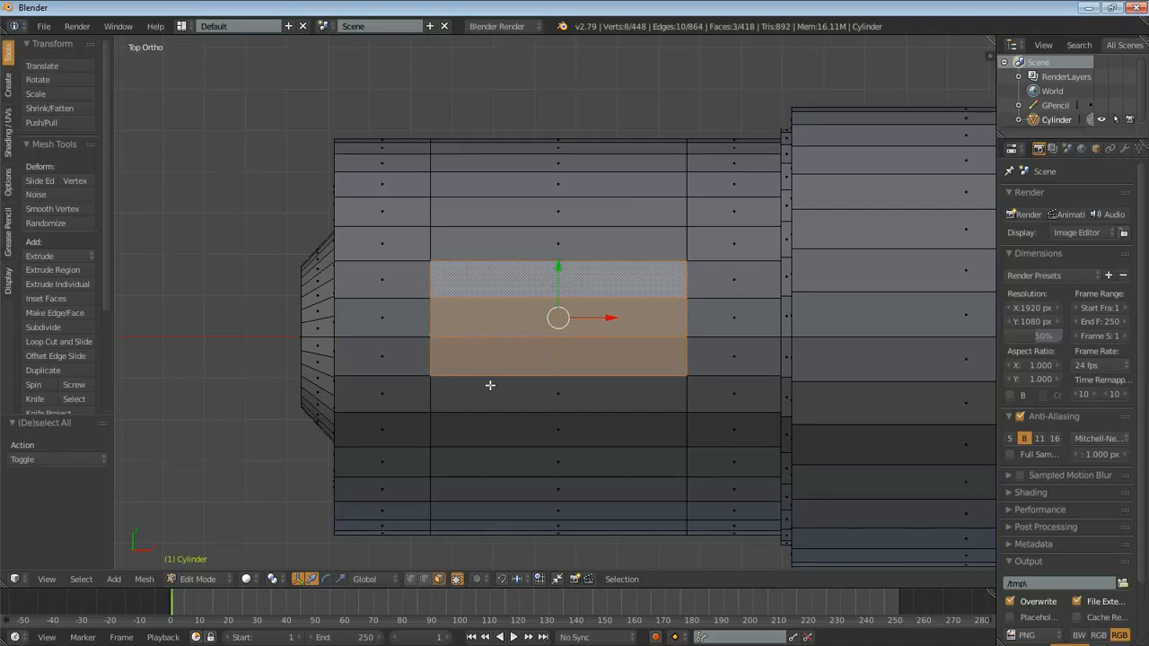
shift+right_click(495, 400)
middle_drag(495, 400, 658, 346)
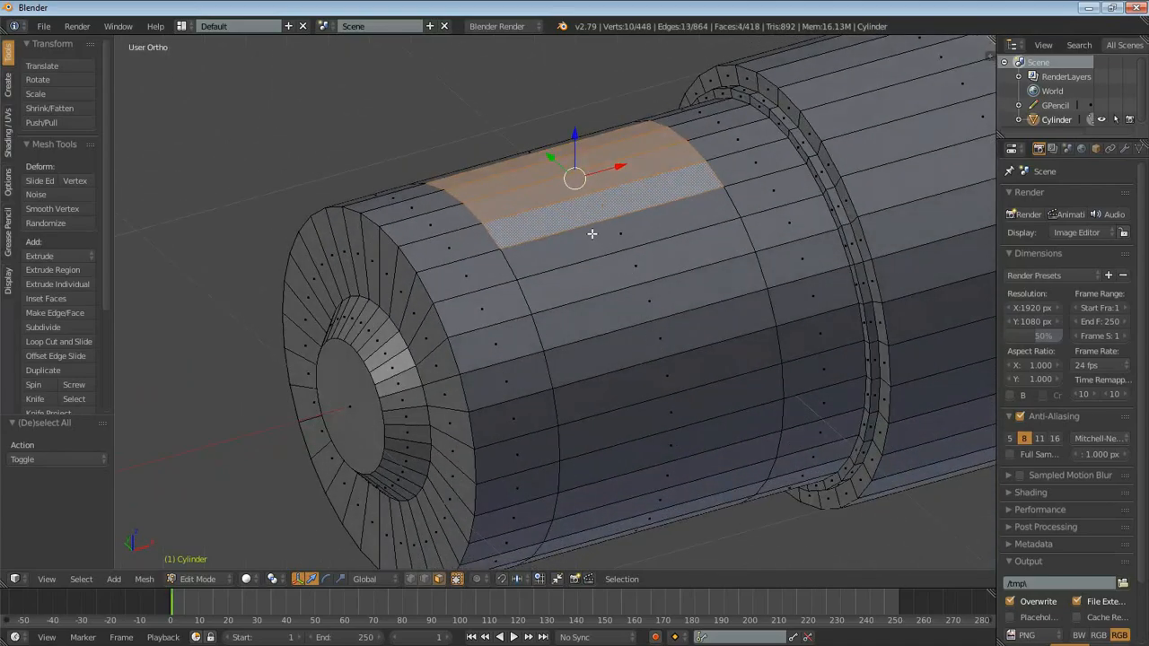
- Add four adjacent faces on the knobbed section's front side to the selection, leaving four faces unselected in between
shift+right_click(639, 404)
shift+right_click(644, 431)
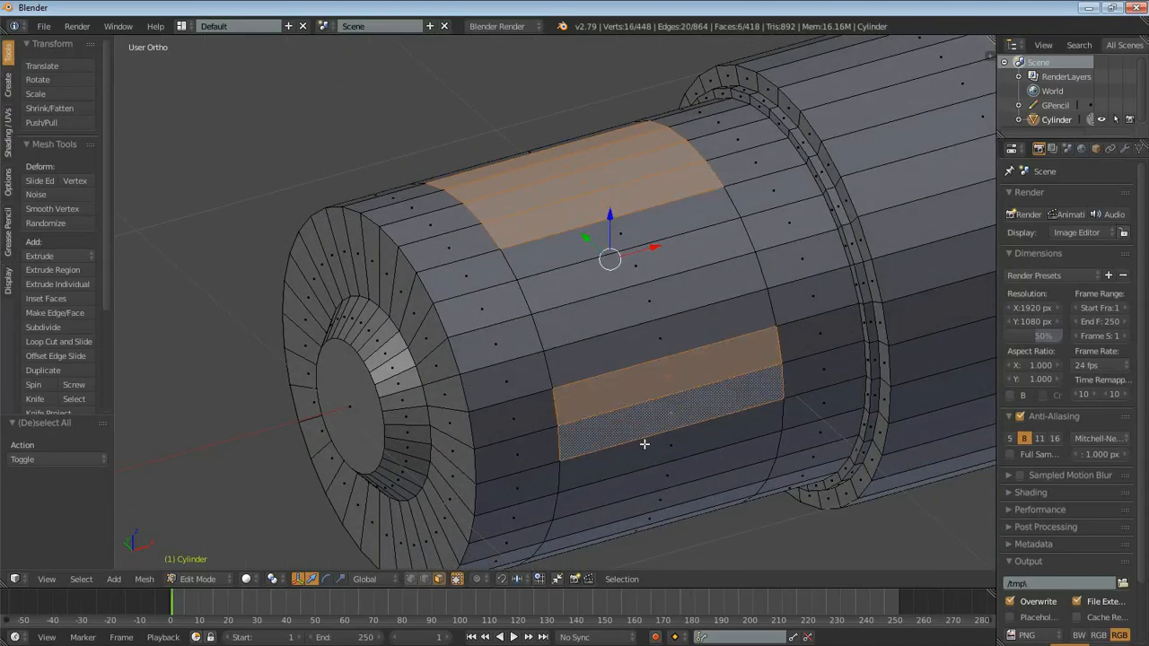
shift+right_click(642, 456)
shift+right_click(641, 476)
middle_drag(641, 476, 693, 377)
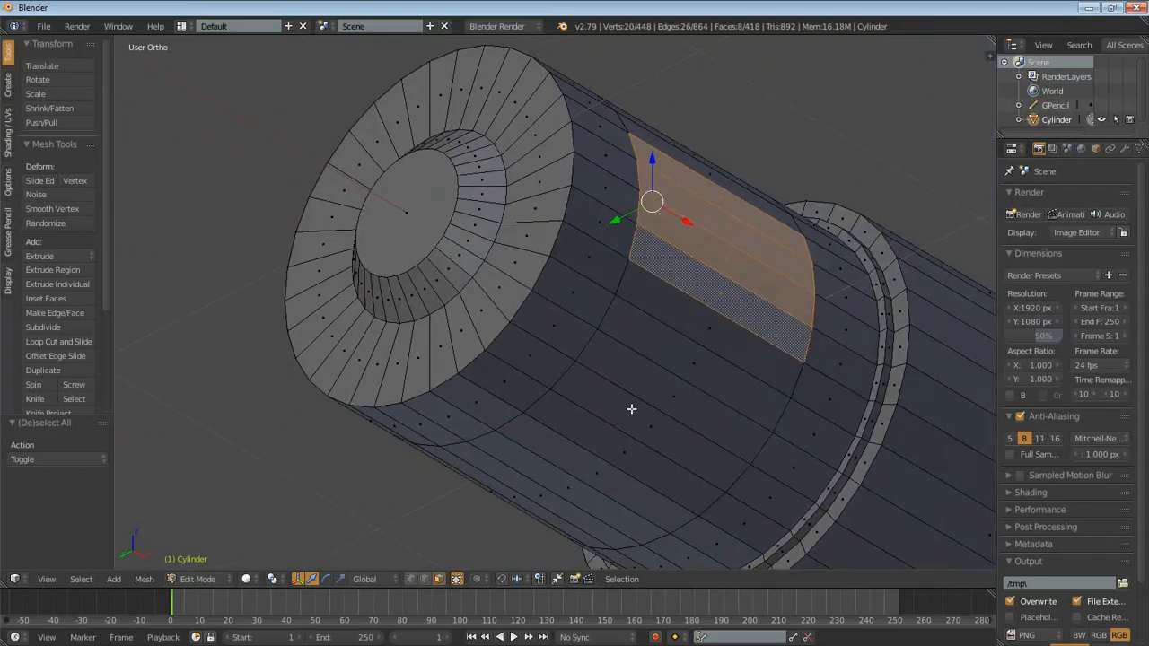
- Add a third group of four adjacent faces on the knobbed section's underside, again skipping four faces
shift+right_click(577, 418)
middle_drag(640, 415, 709, 381)
scroll(709, 380, down, 3)
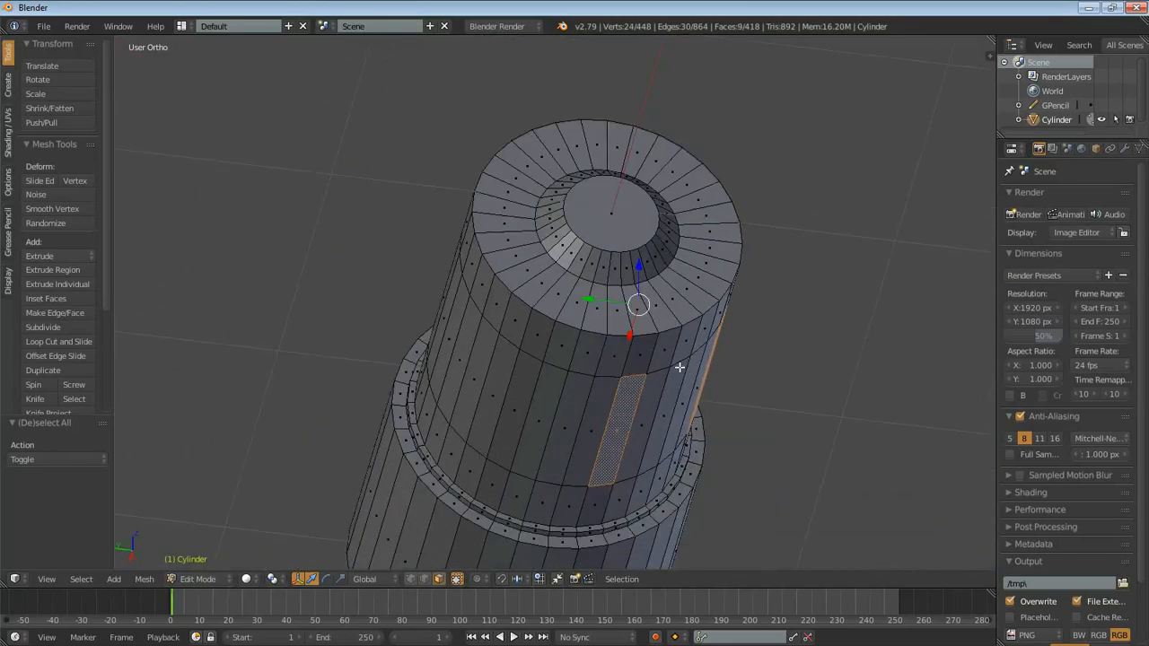
ctrl+shift+click(544, 415)
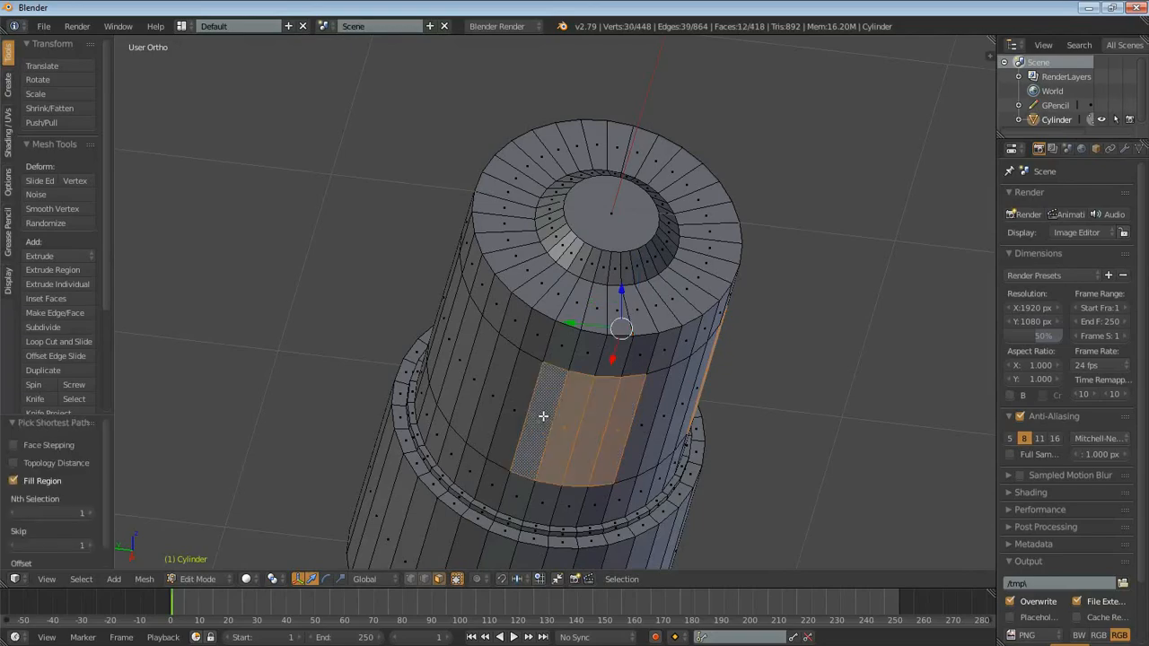
middle_drag(503, 400, 539, 419)
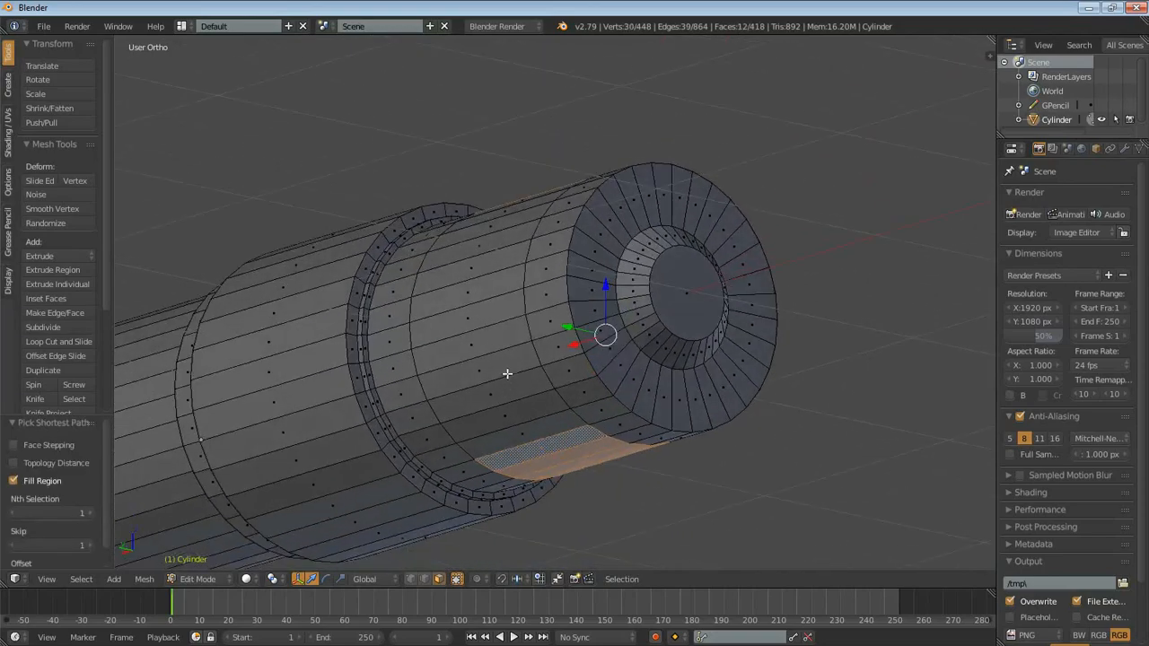
- Add the fourth group of four adjacent faces on the knobbed section's rear side to the selection
shift+right_click(494, 337)
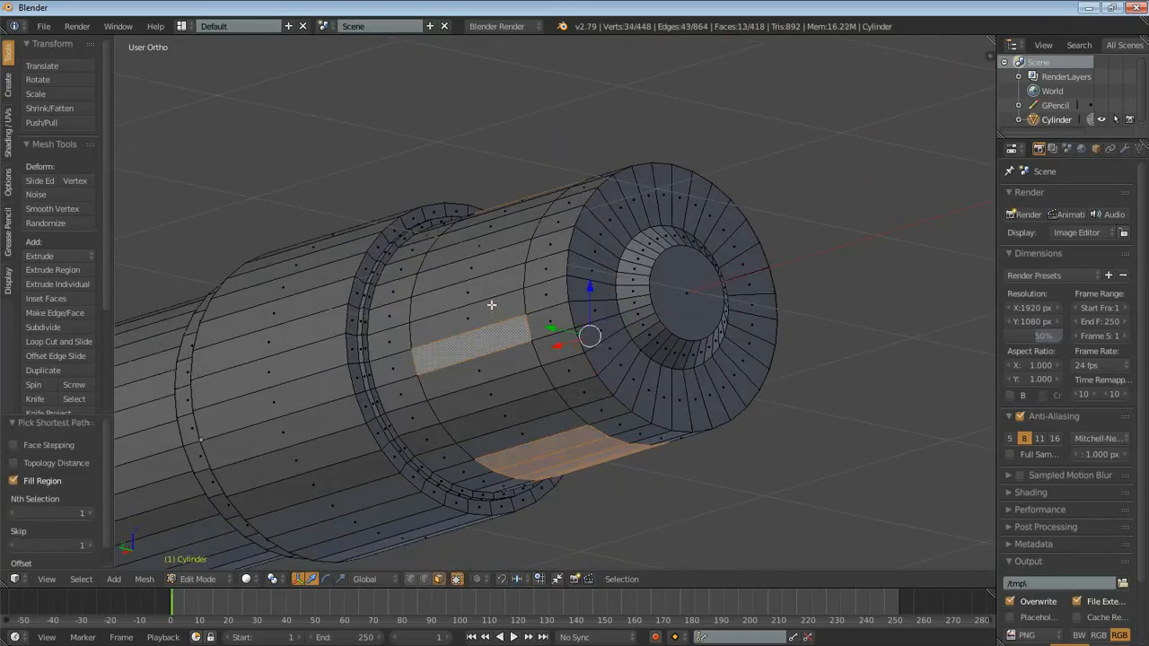
ctrl+shift+right_click(494, 244)
middle_drag(495, 244, 496, 286)
shift+right_click(497, 272)
- Inset the four selected face groups with a thickness of 0.05
middle_drag(692, 396, 674, 469)
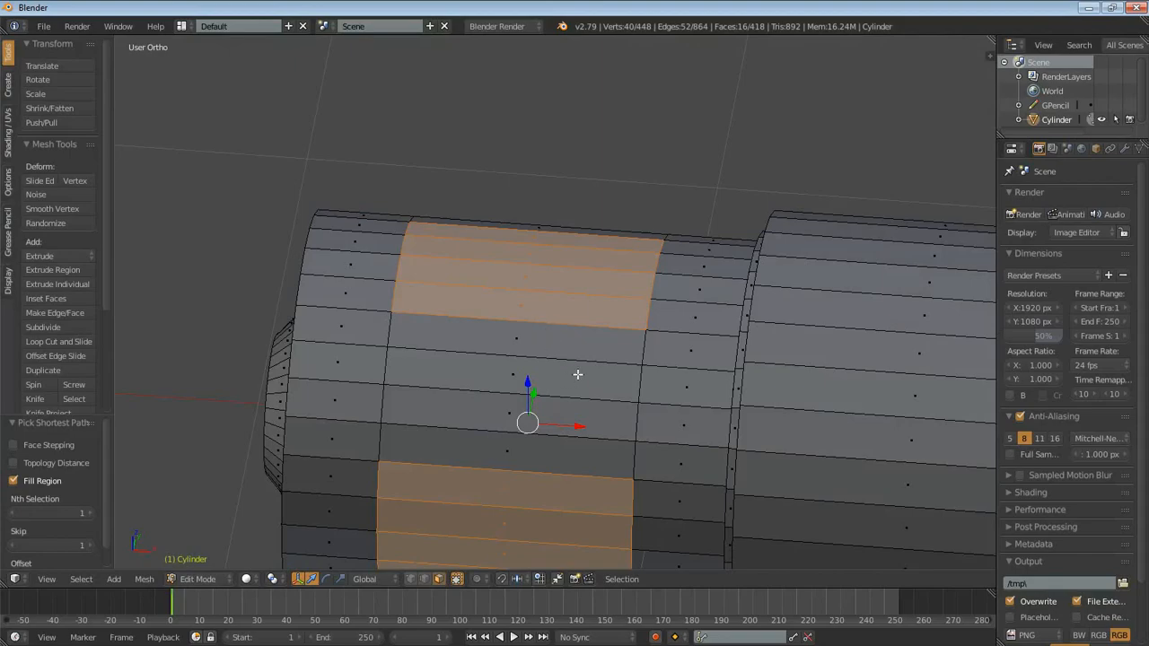
middle_drag(698, 346, 700, 382)
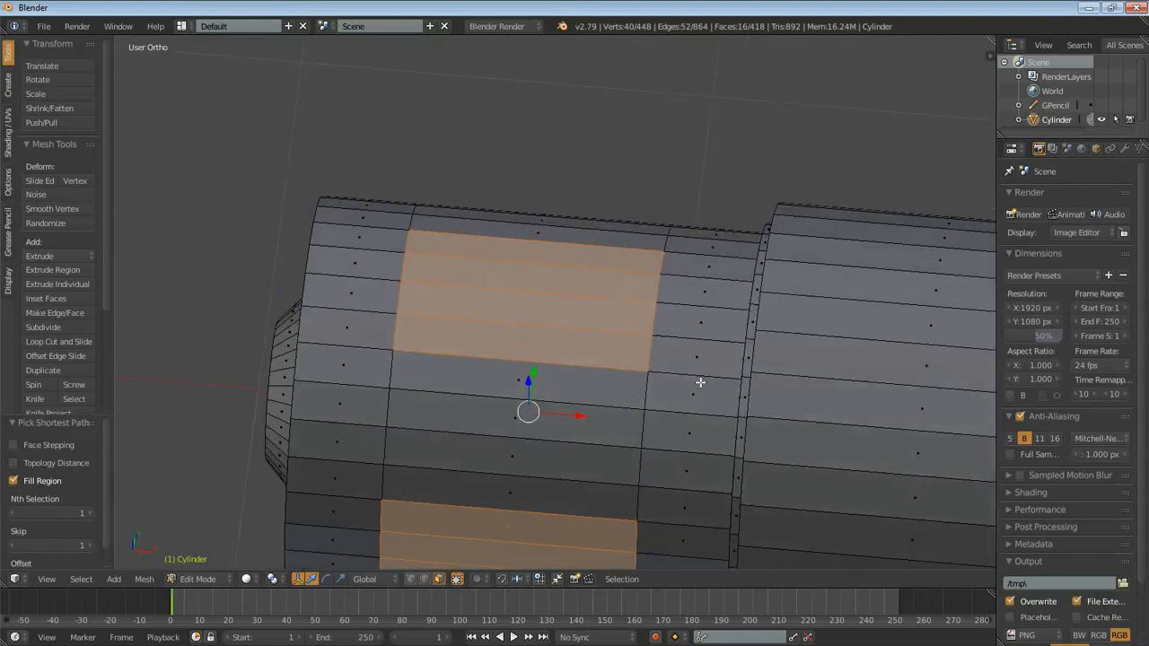
key(i)
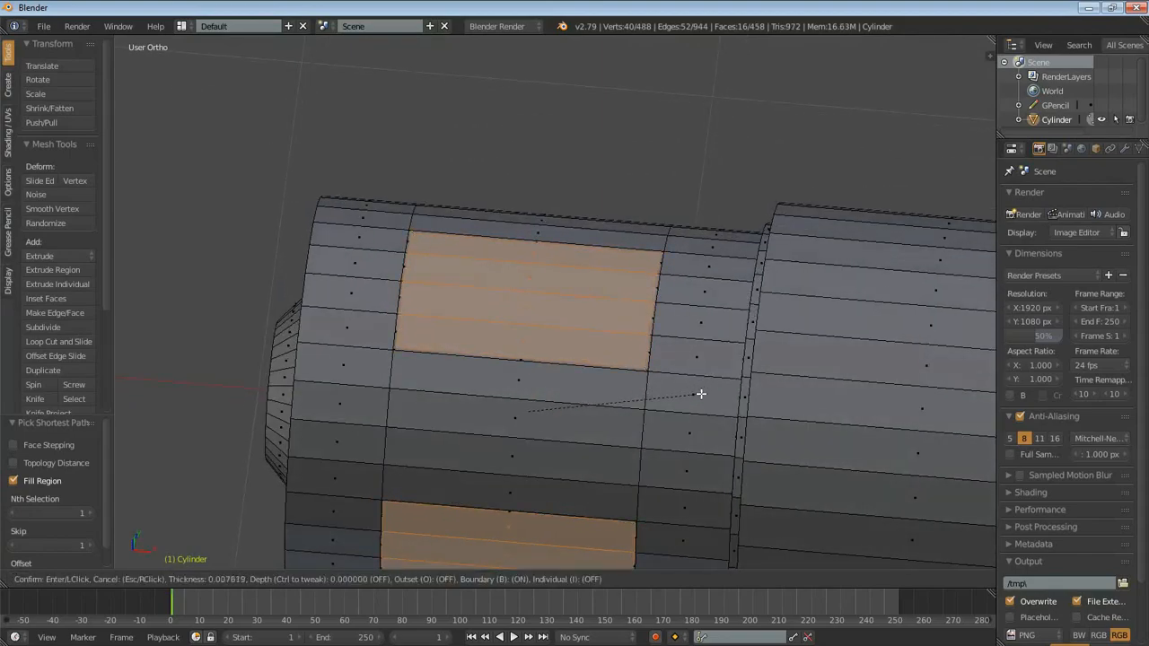
right_click(693, 388)
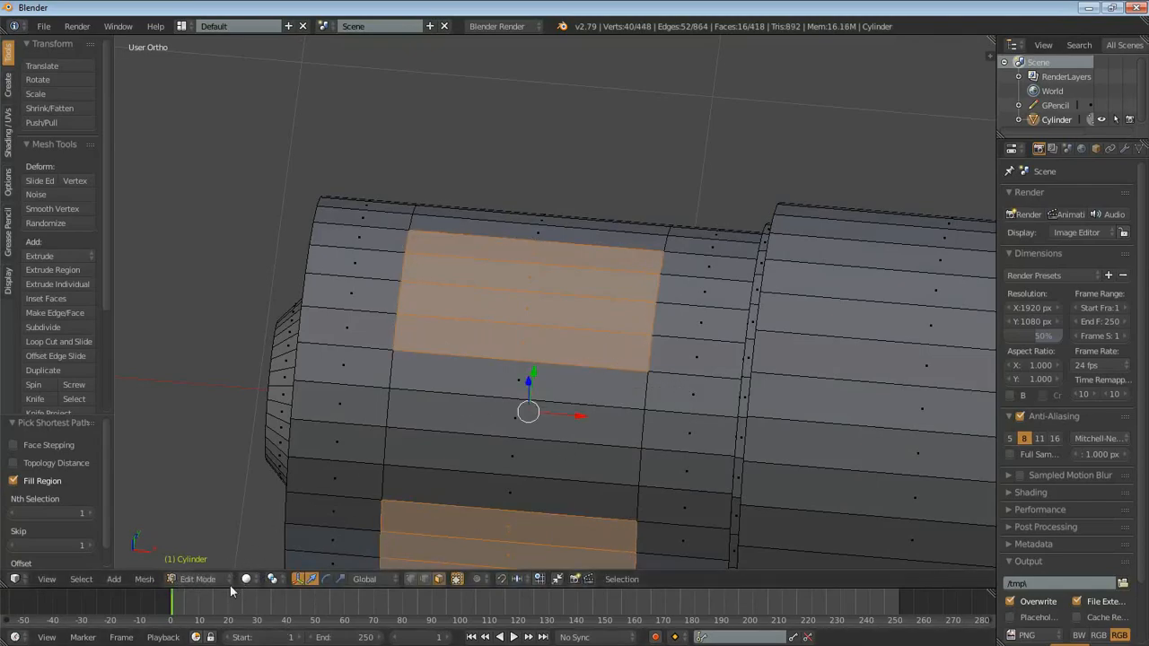
key(i)
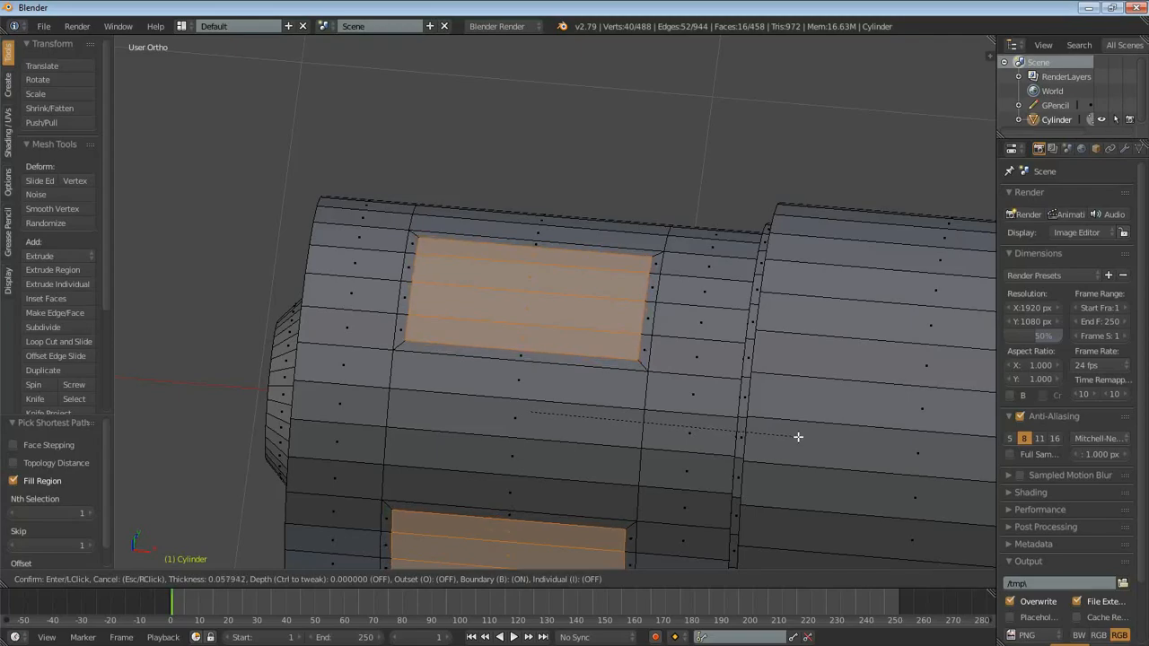
text(.05)
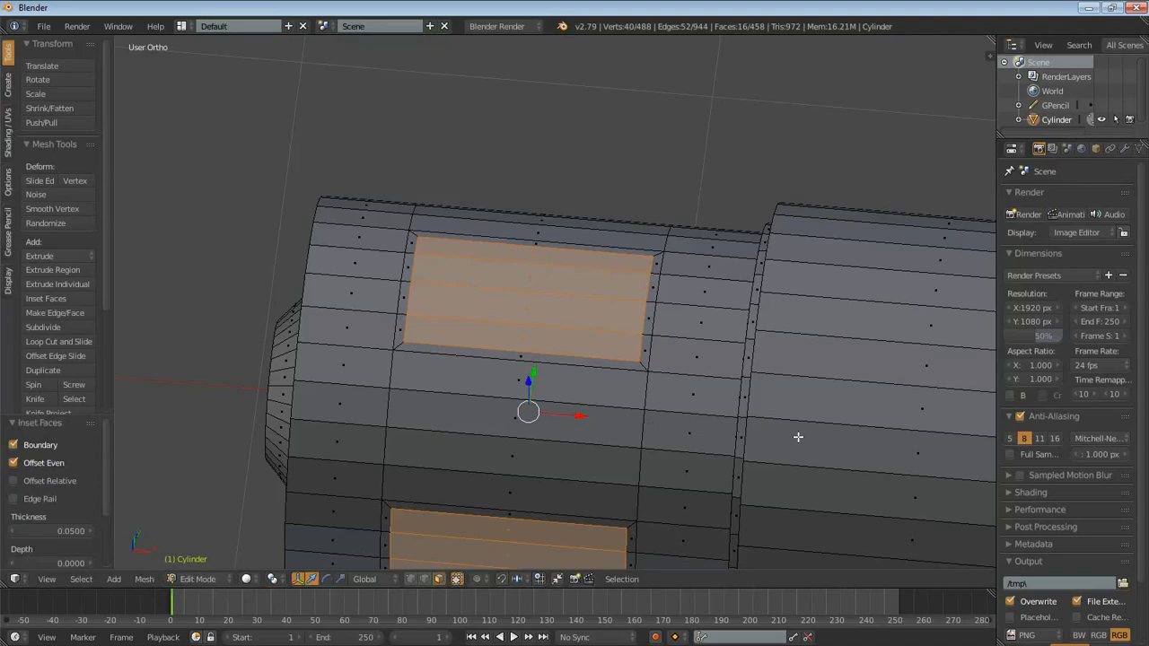
- Start a new selection with four adjacent uninset faces on the knobbed section, between two of the inset panels
scroll(796, 436, down, 3)
shift+middle_drag(626, 461, 655, 338)
scroll(633, 371, up, 4)
click(558, 255)
ctrl+click(568, 383)
- Add the next group of four skipped faces, beyond the neighbouring inset panel, to the selection
middle_drag(643, 182, 610, 158)
scroll(597, 201, up, 1)
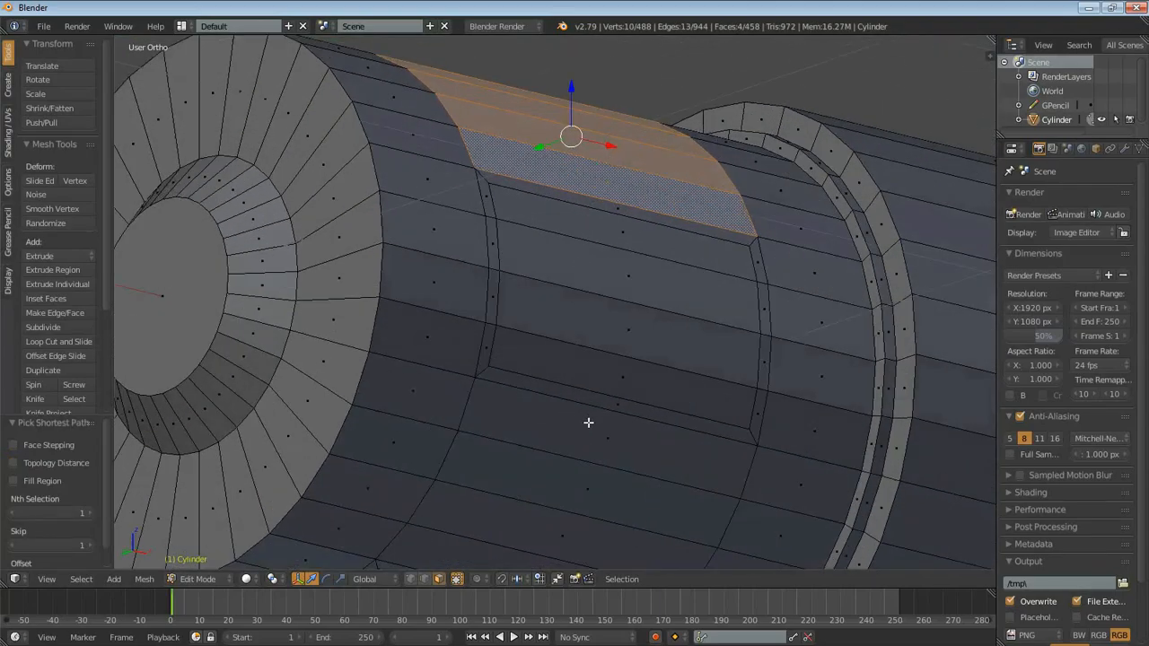
shift+click(583, 432)
scroll(579, 431, down, 4)
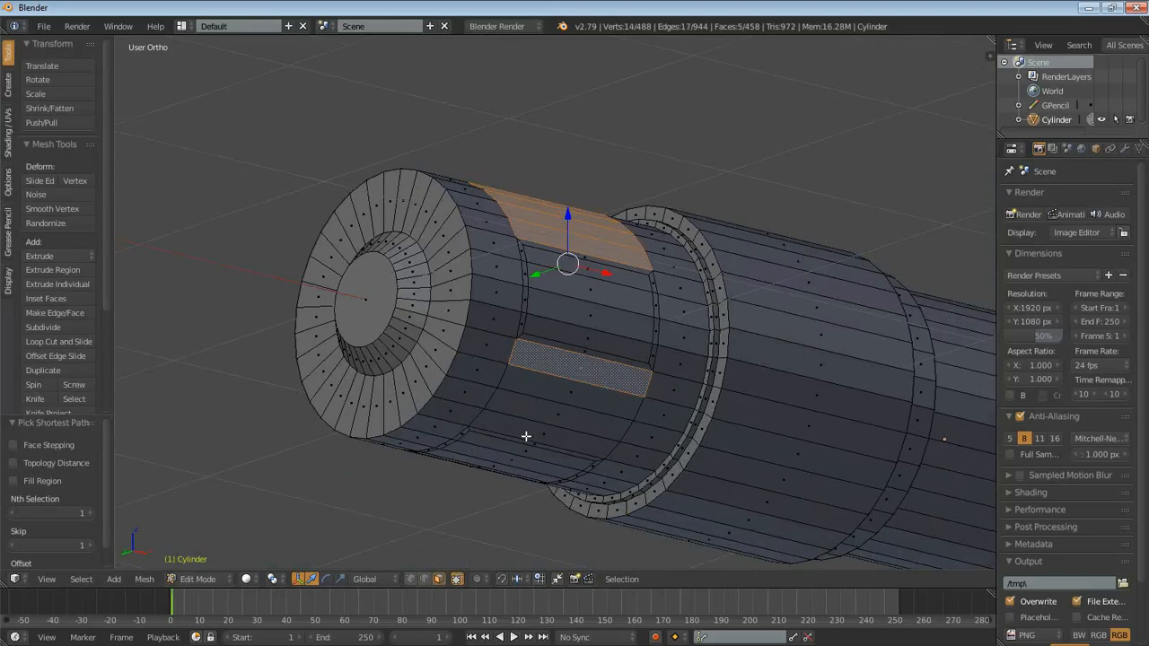
ctrl+shift+click(524, 428)
- Add the remaining two groups of four uninset faces around the knobbed section to the selection
middle_drag(487, 425, 619, 402)
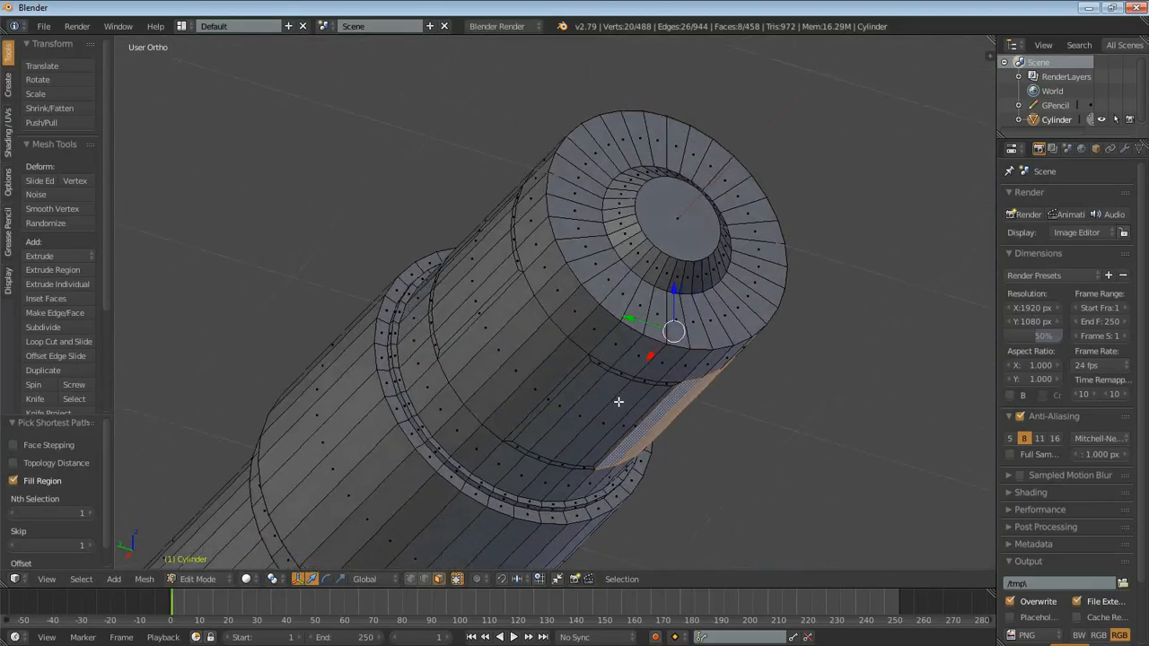
shift+click(541, 383)
ctrl+shift+click(484, 306)
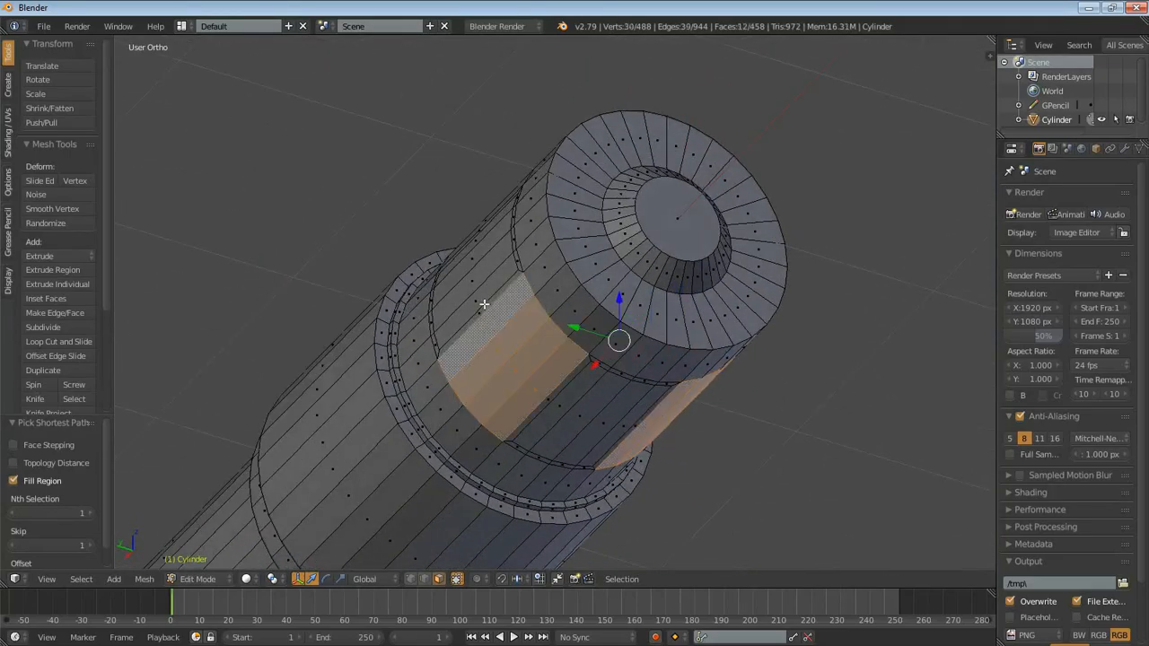
middle_drag(493, 246, 500, 369)
shift+click(500, 369)
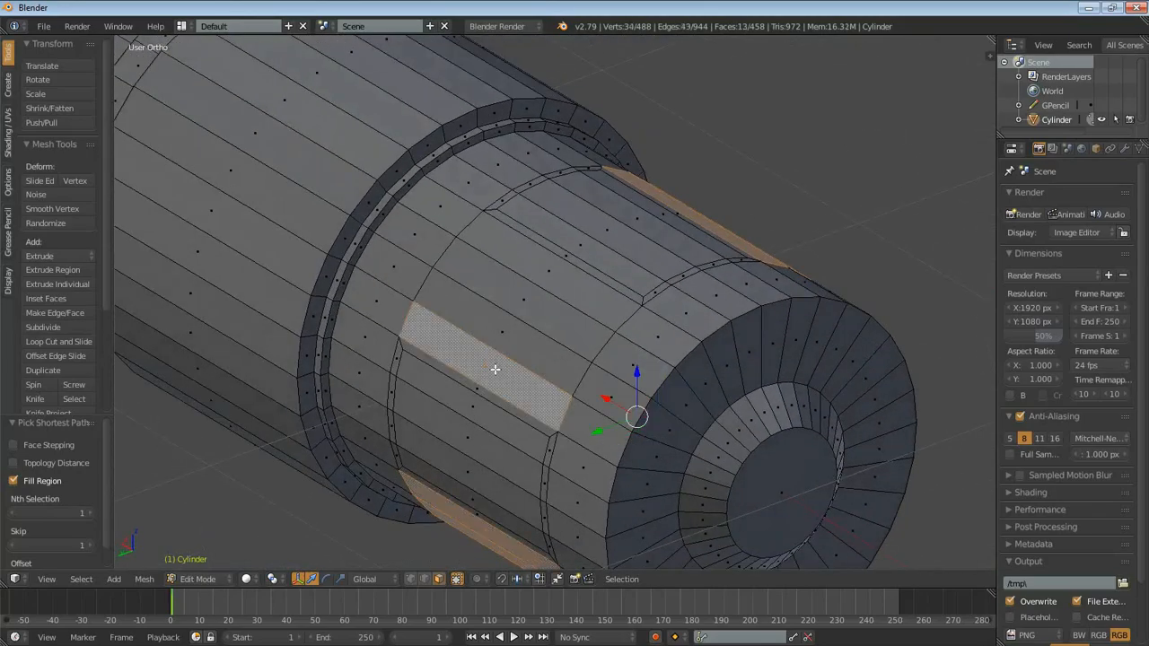
ctrl+shift+click(526, 252)
- Inset the four newly selected face groups with a thickness of 0.05
middle_drag(687, 323, 494, 371)
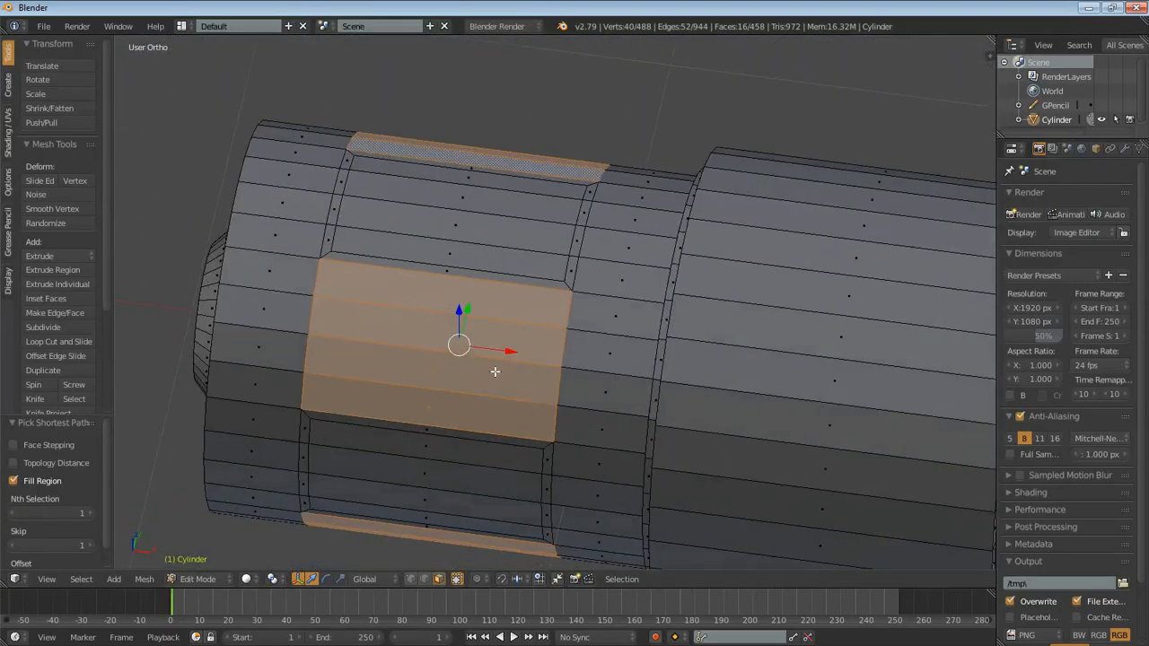
key(i)
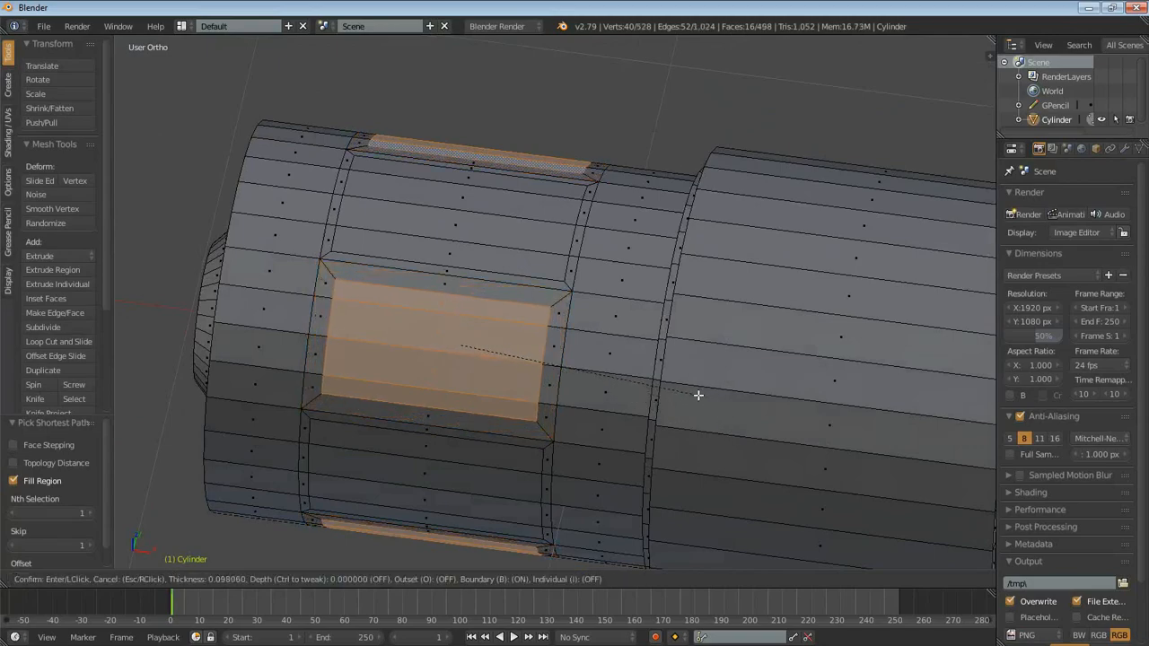
text(.05)
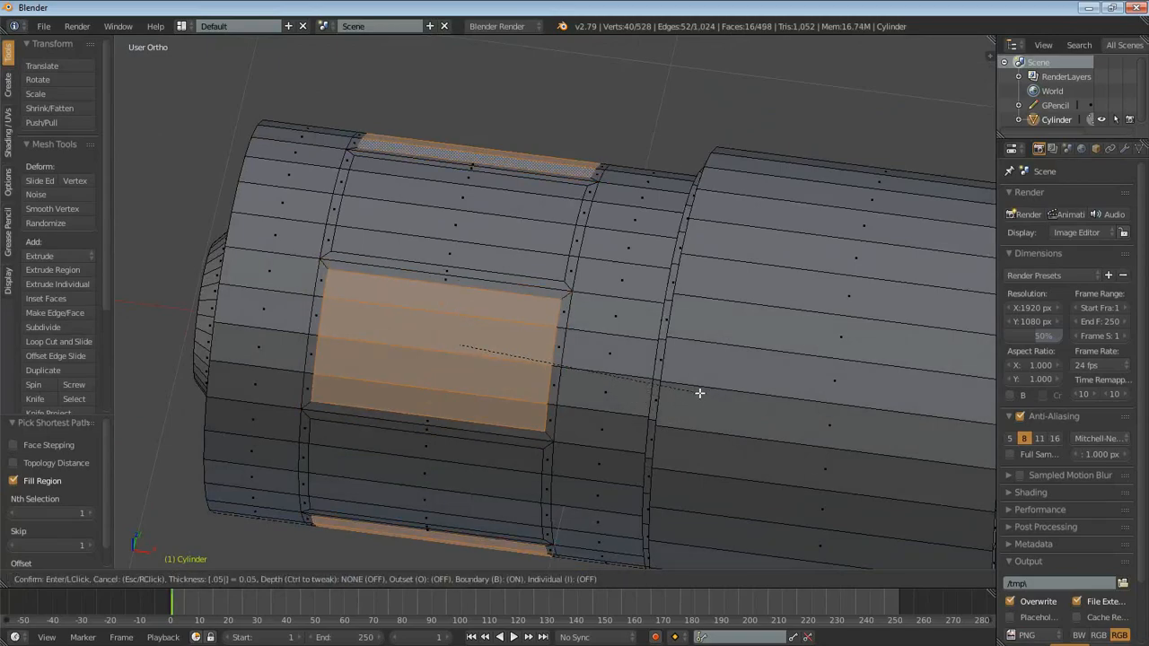
key(Return)
- Add the inner faces of two previously inset panels, four faces each, to the selection
middle_drag(487, 269, 656, 184)
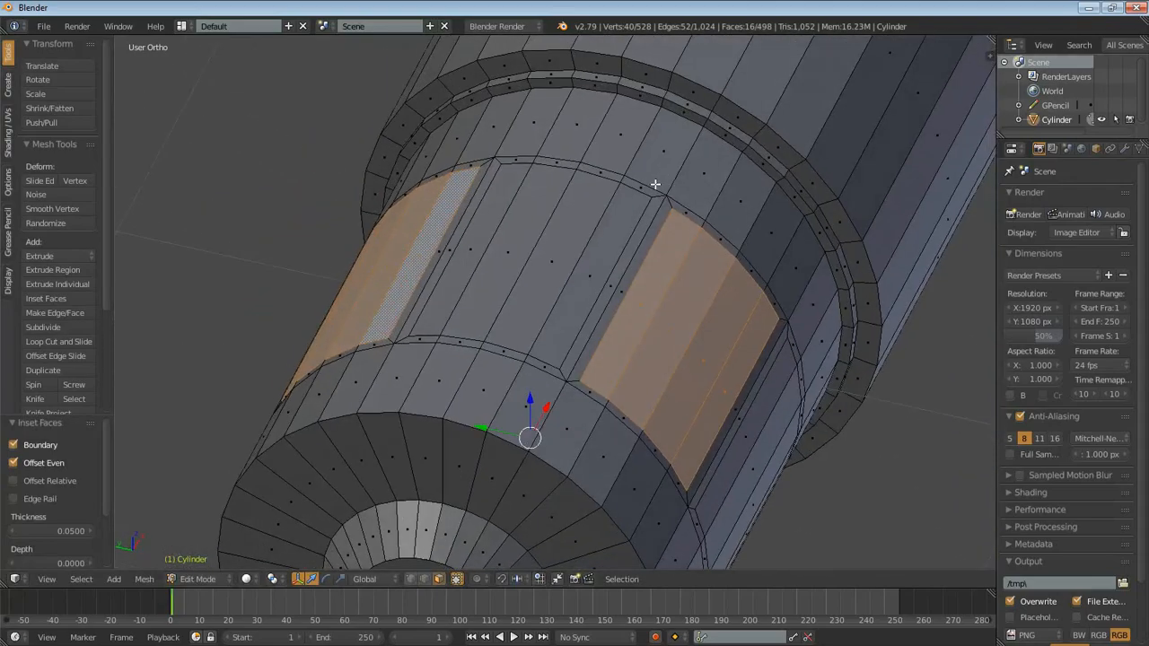
shift+right_click(595, 273)
ctrl+shift+right_click(451, 285)
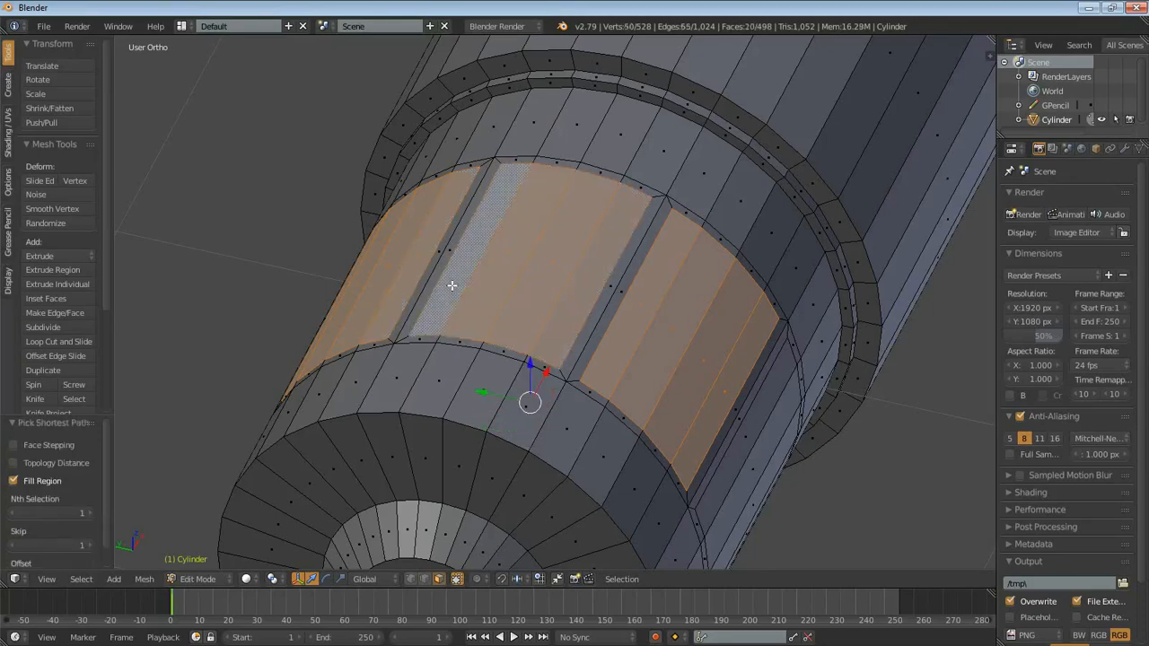
middle_drag(542, 321, 569, 290)
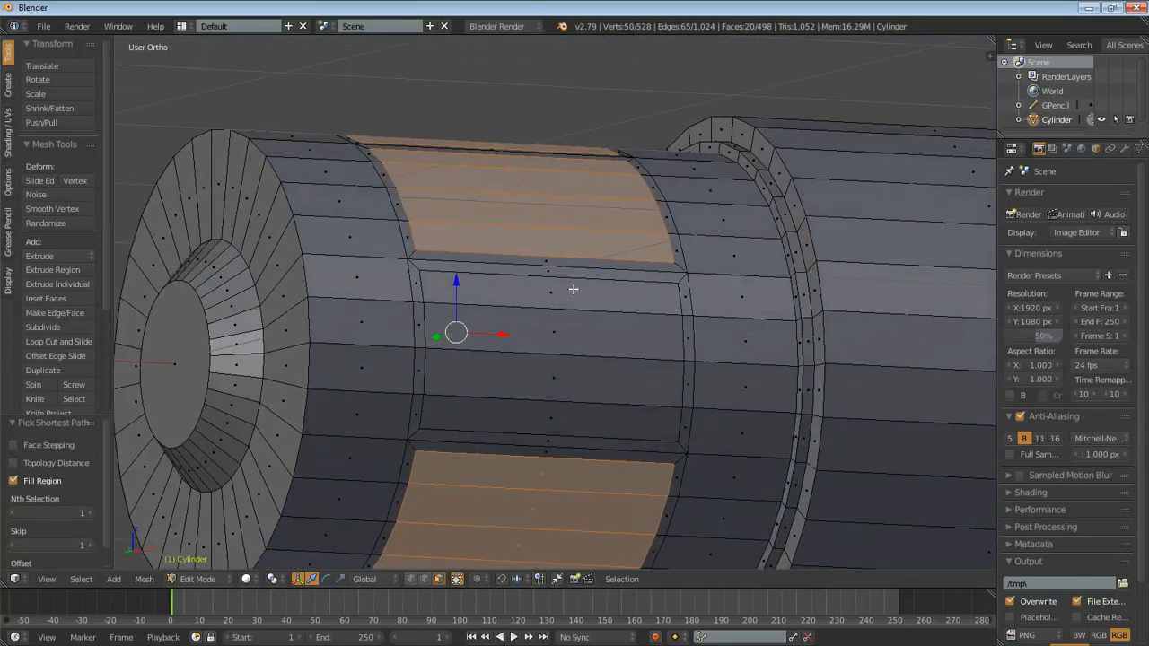
shift+right_click(572, 292)
ctrl+shift+right_click(549, 411)
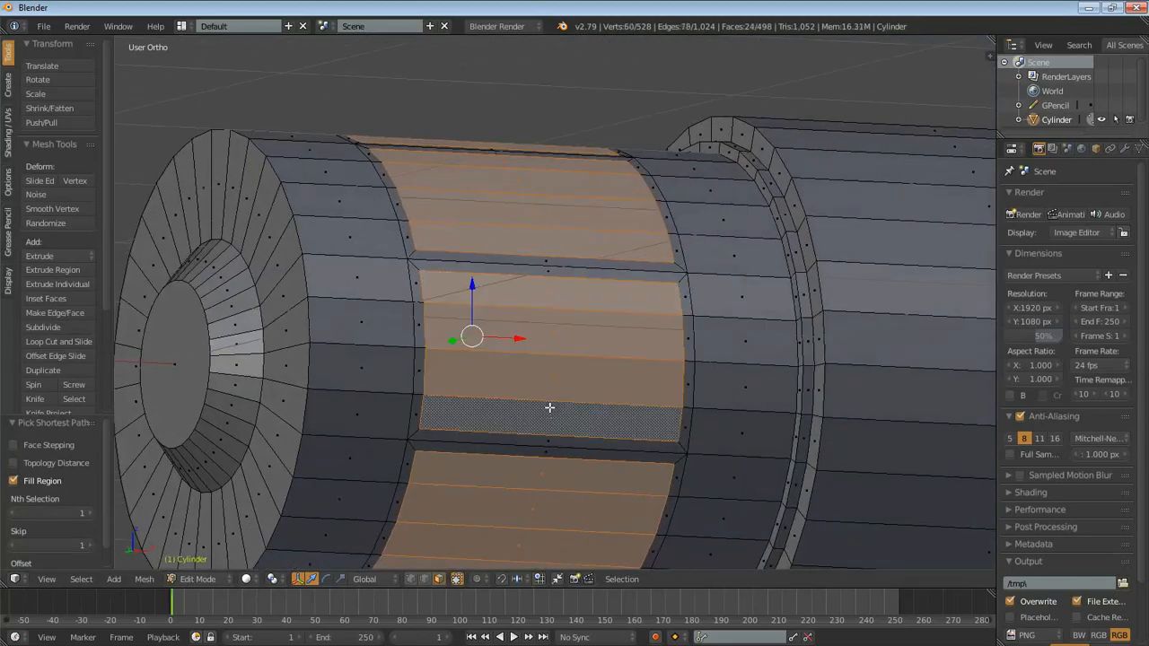
- Add the third previously inset panel's four inner faces to the selection, leaving its border faces out
middle_drag(523, 441, 633, 359)
ctrl+shift+right_click(611, 470)
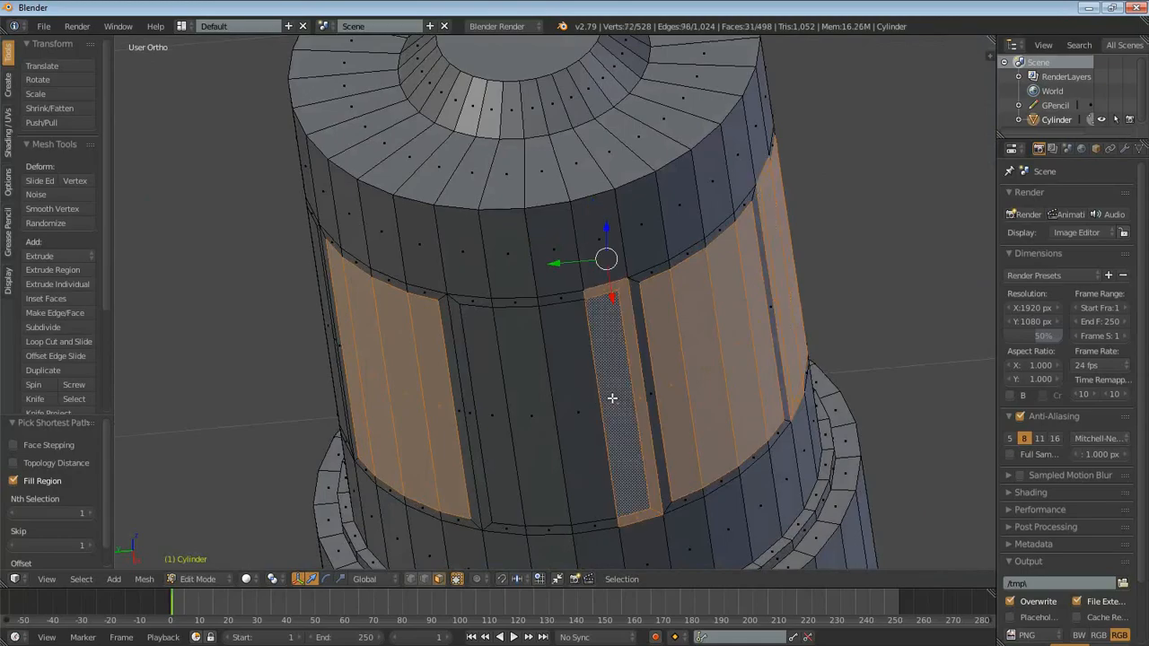
key(ctrl+z)
shift+right_click(622, 401)
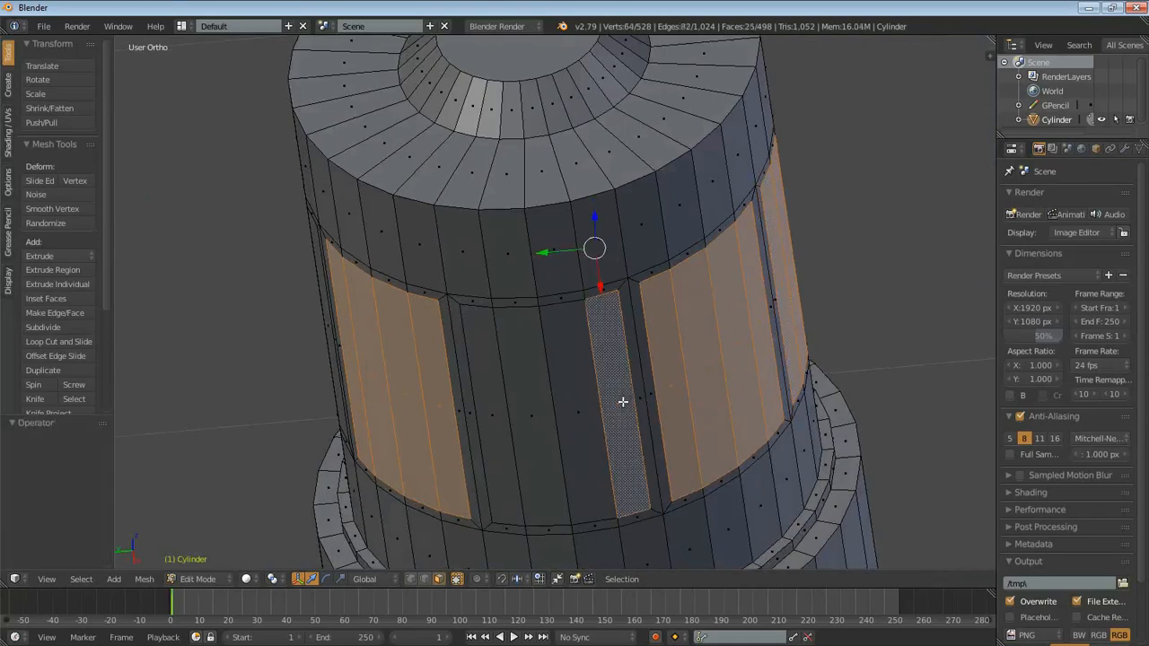
ctrl+shift+right_click(499, 418)
- Add the last unselected panel's four inner faces so all eight panels around the knobbed section are selected
middle_drag(366, 344, 589, 385)
shift+right_click(583, 410)
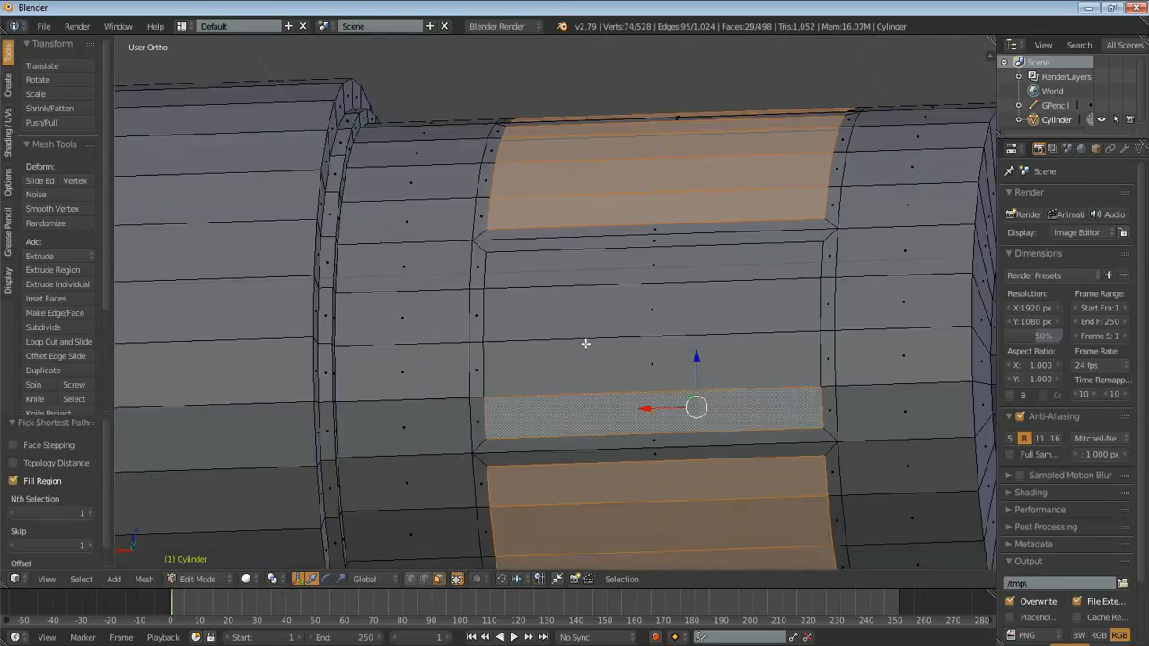
ctrl+shift+right_click(584, 272)
- Extrude the eight selected panels in place, without any offset
scroll(769, 221, down, 3)
middle_drag(790, 323, 611, 270)
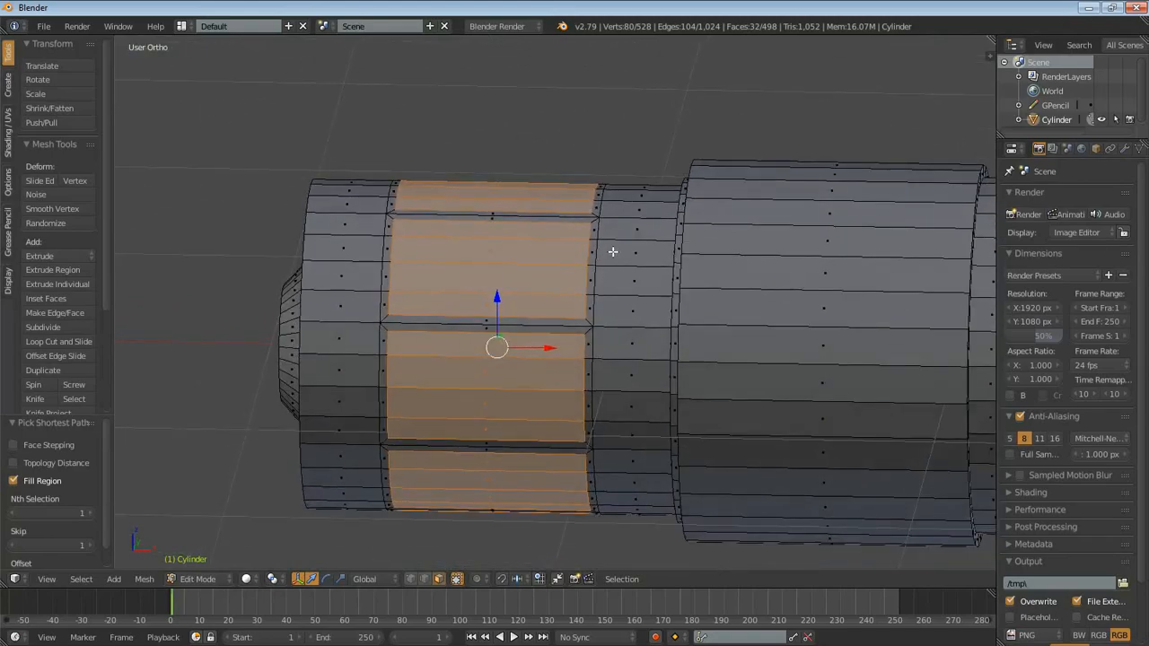
key(e)
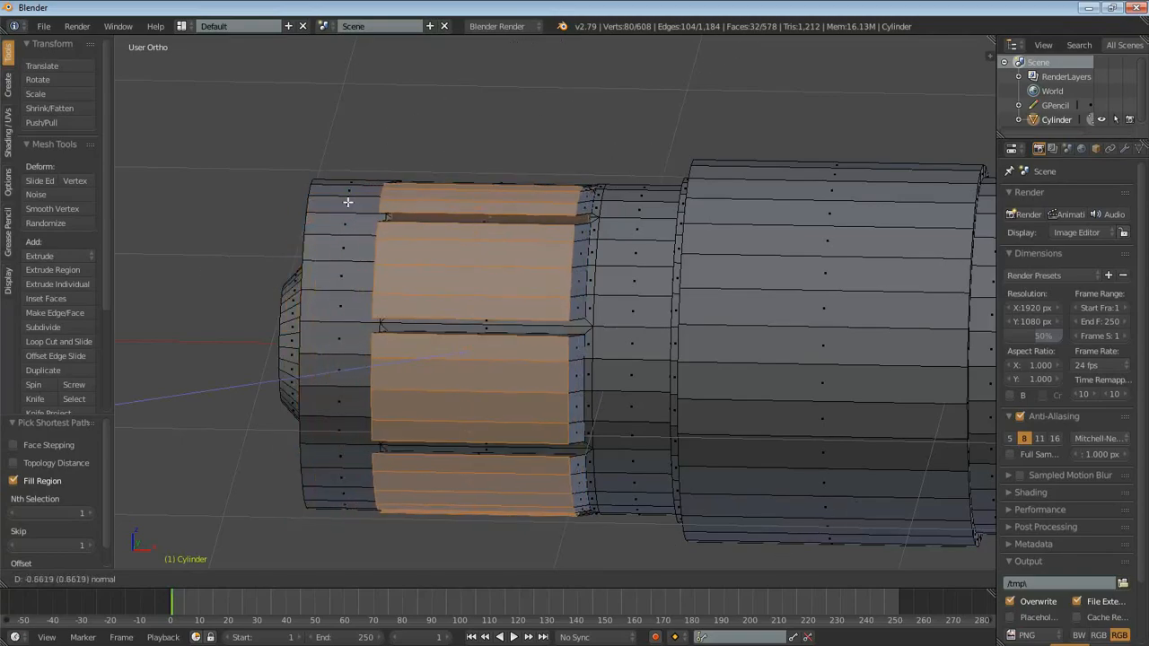
key(Escape)
middle_drag(498, 341, 650, 377)
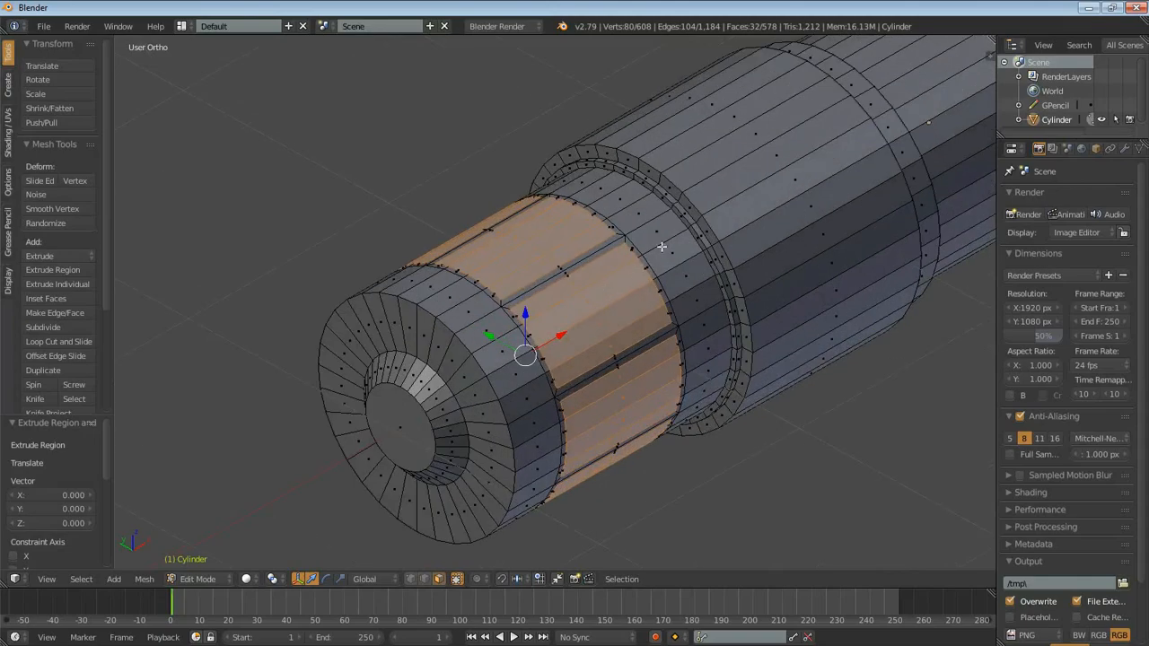
middle_drag(683, 429, 657, 388)
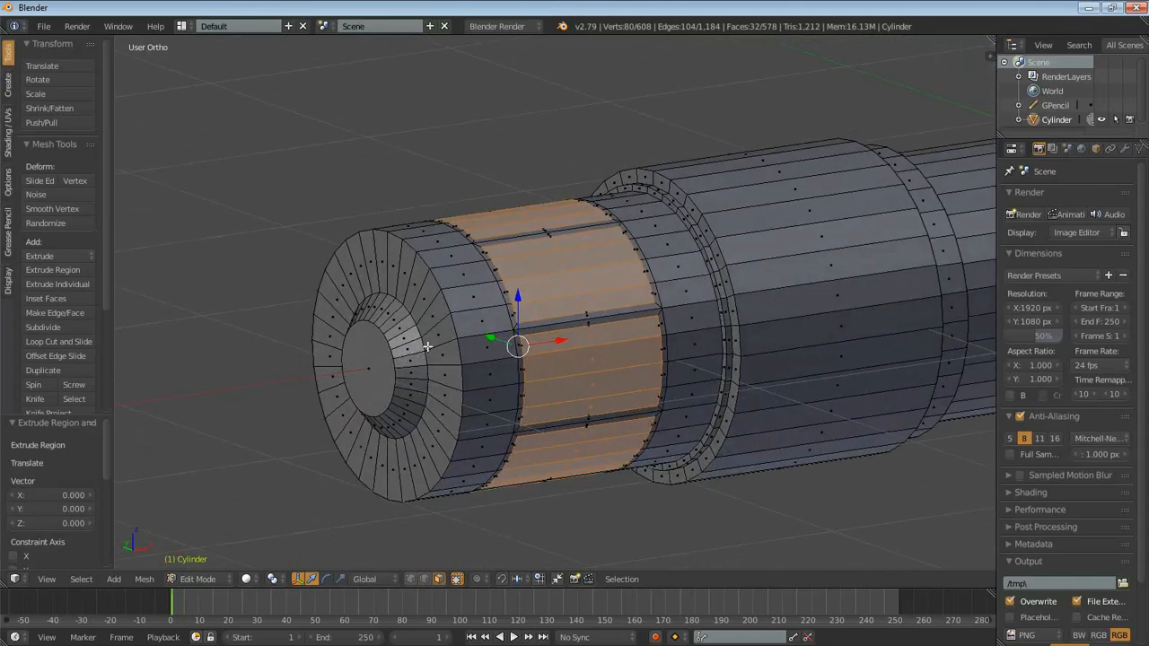
key(s)
key(Escape)
middle_drag(436, 365, 596, 409)
scroll(620, 346, up, 2)
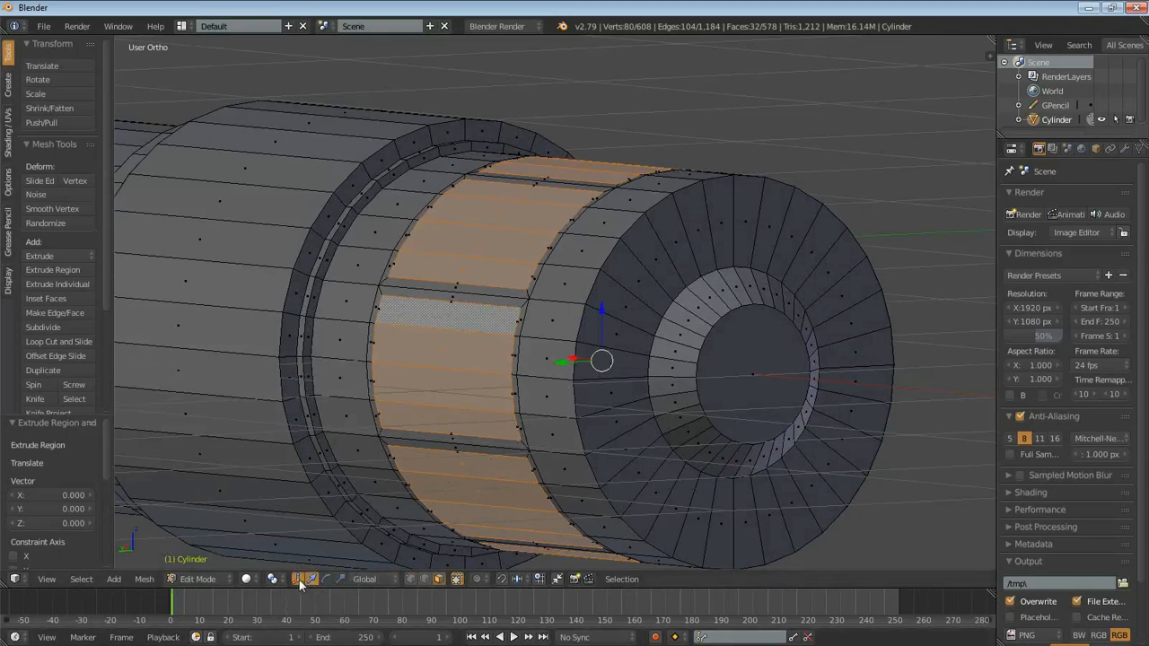
middle_drag(528, 395, 503, 417)
key(s)
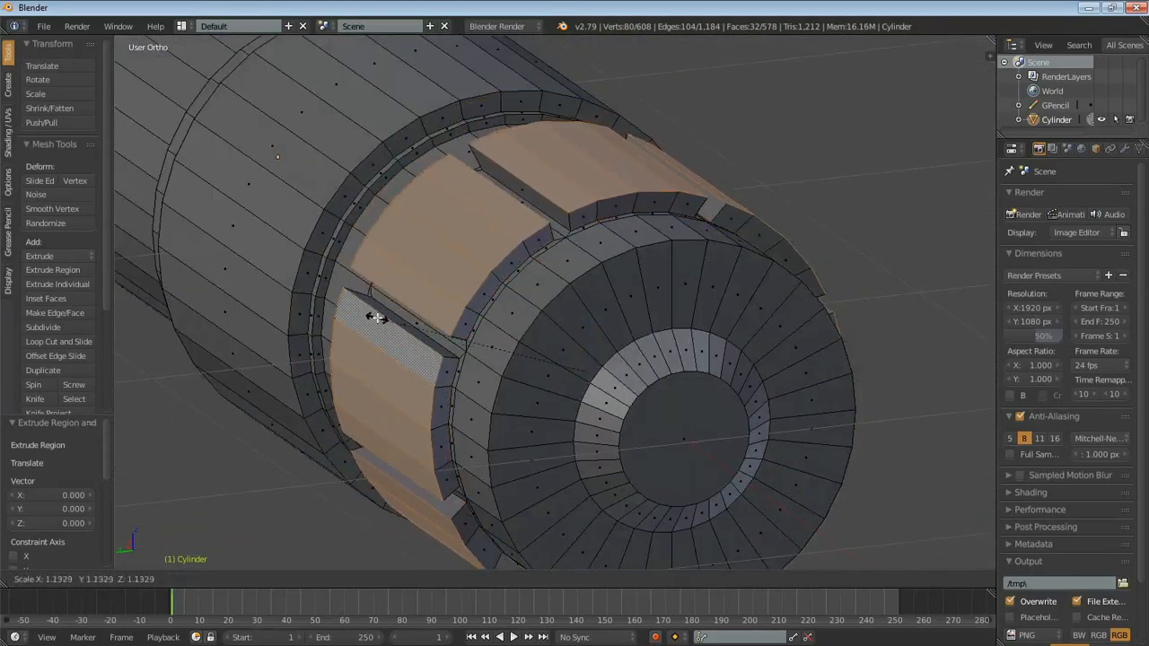
right_click(380, 319)
key(s)
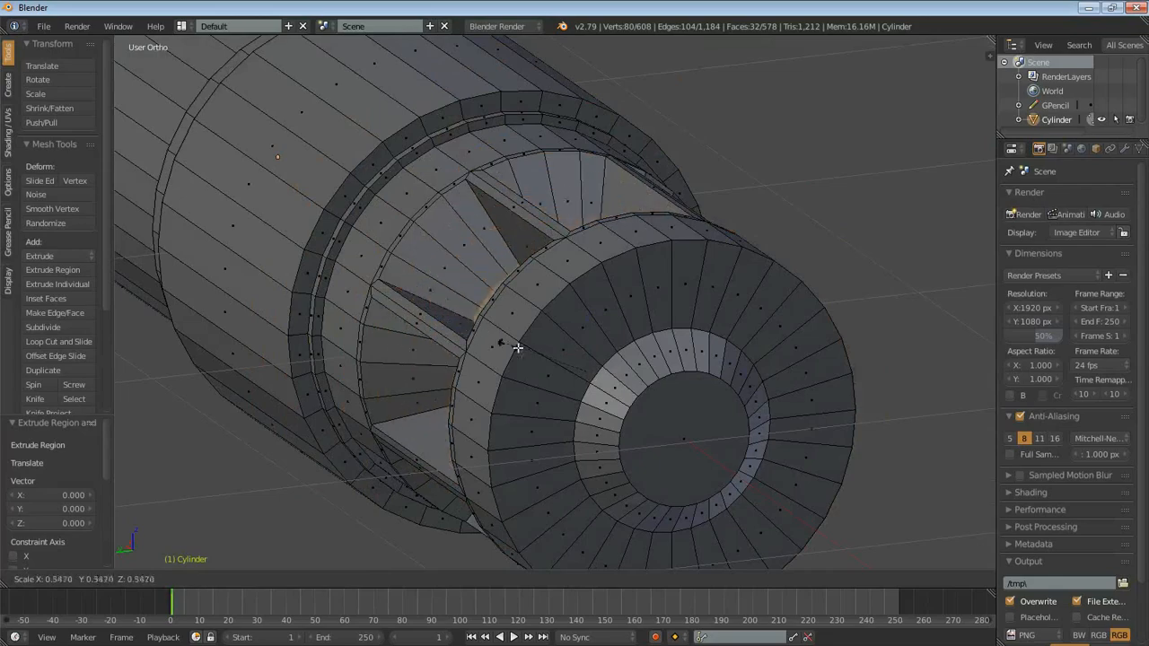
key(Escape)
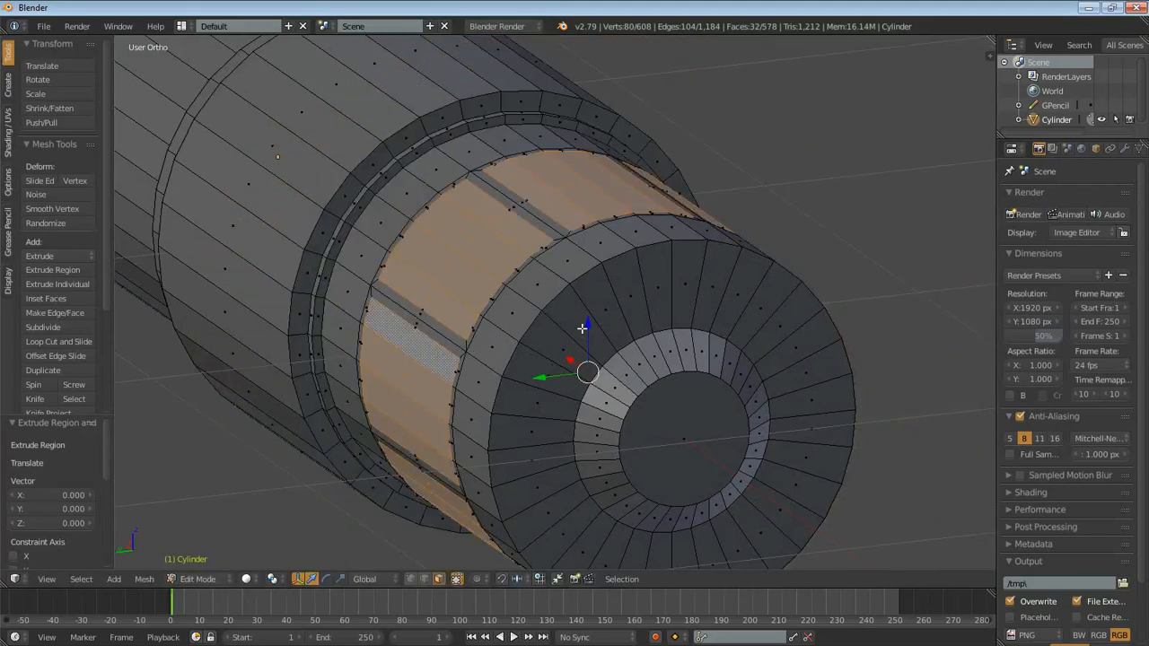
- Scale the extruded panels outward by 1.295 and compare them with the reference in the front view
key(s)
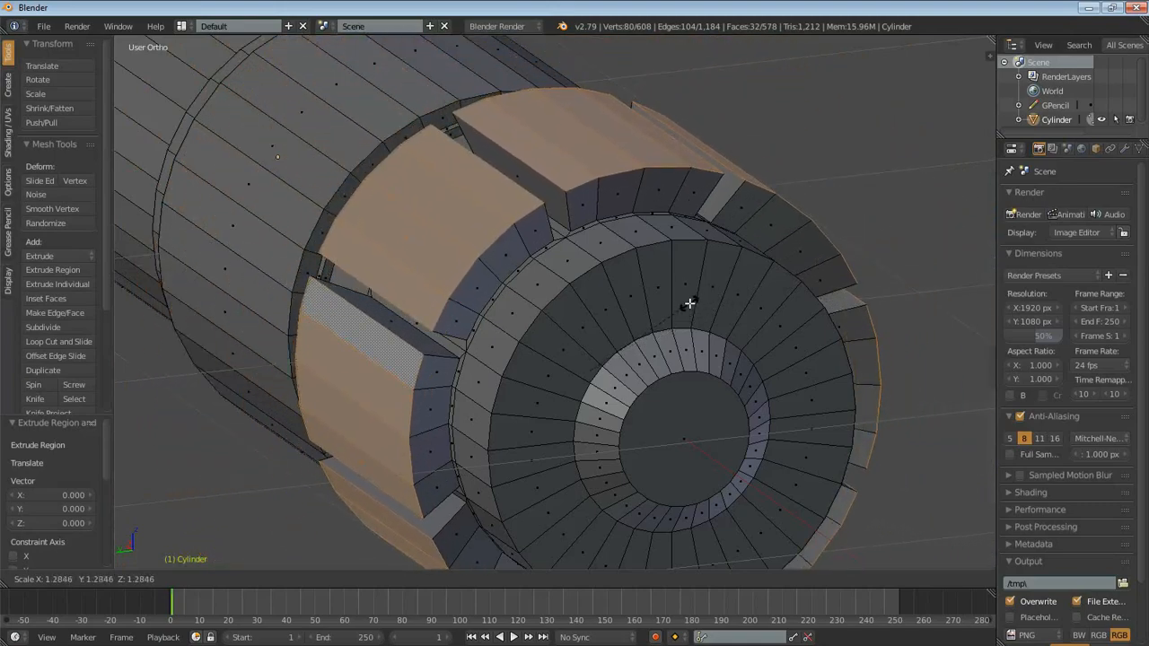
click(689, 302)
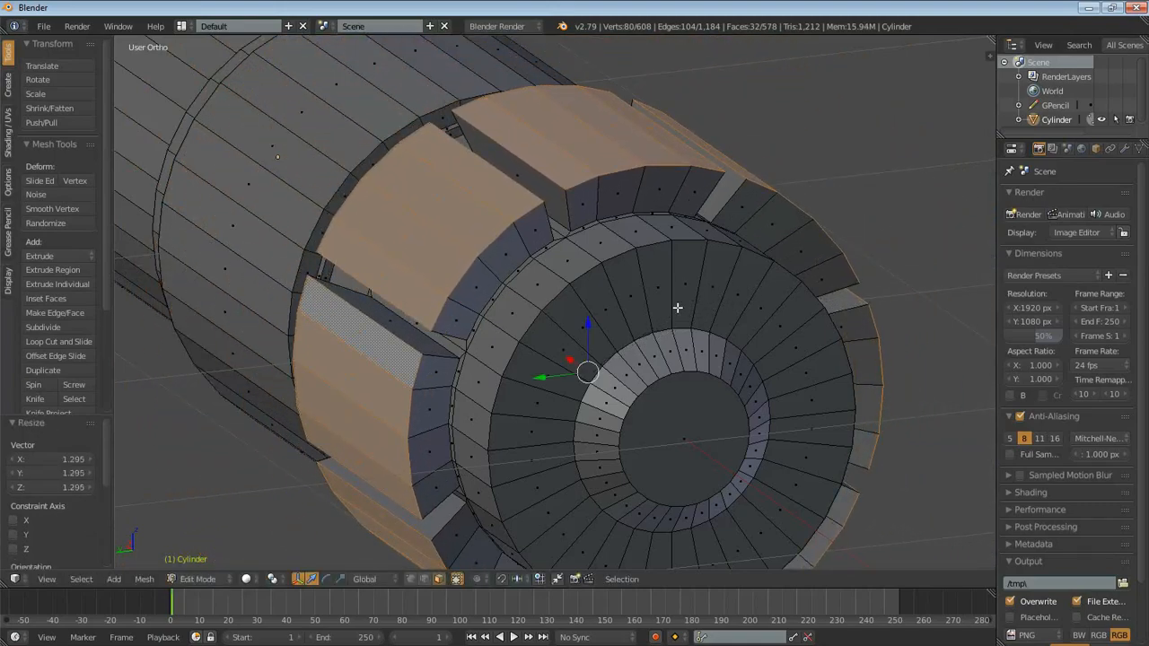
key(KP_1)
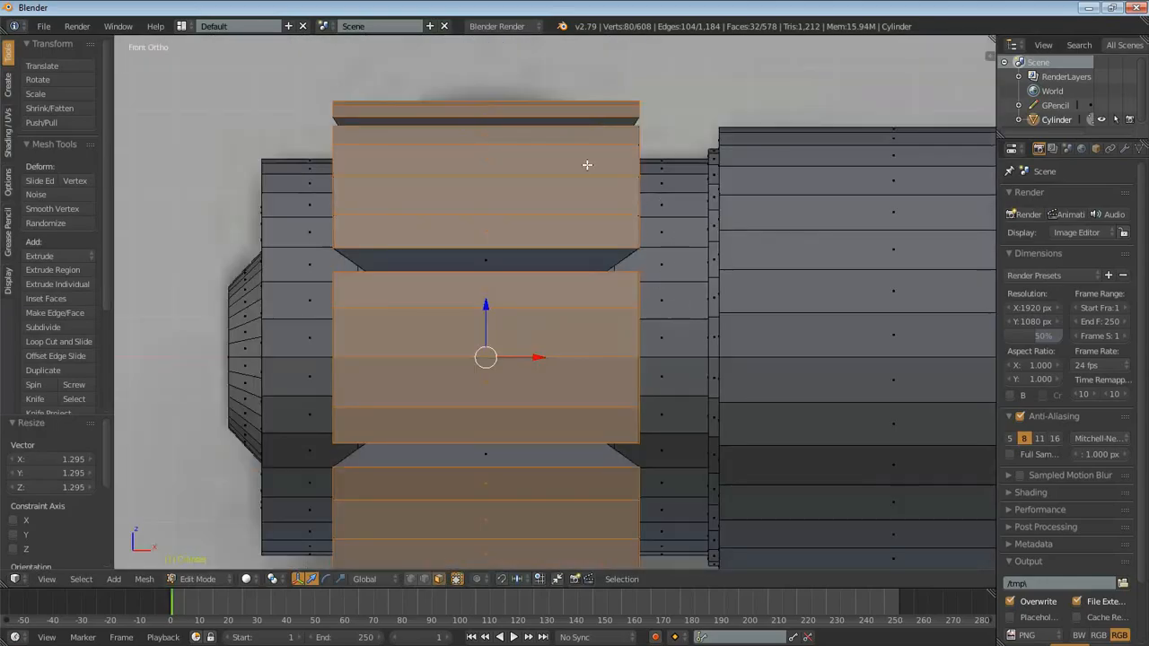
key(z)
key(z)
- Set the transform pivot point to Individual Origins for scaling the raised panels separately
mouse_move(588, 115)
middle_down()
mouse_move(661, 374)
mouse_move(718, 400)
mouse_move(790, 380)
mouse_move(644, 355)
mouse_move(739, 390)
mouse_move(828, 267)
mouse_move(726, 316)
mouse_move(687, 482)
mouse_move(539, 494)
middle_up()
scroll(566, 424, up, 2)
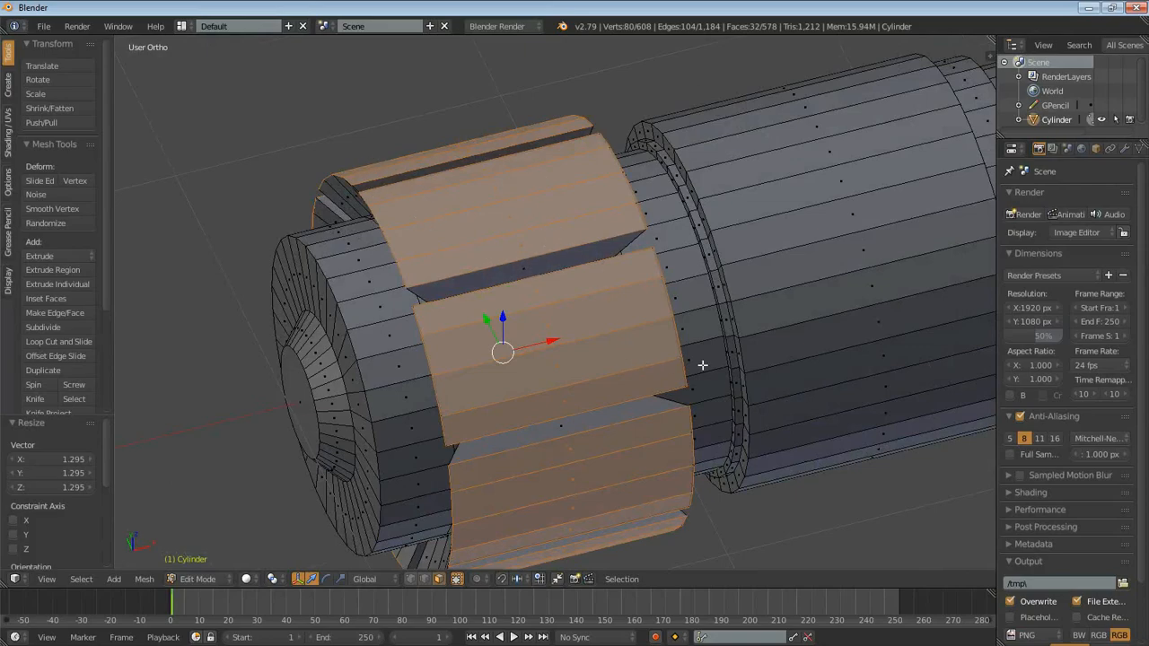
key(s)
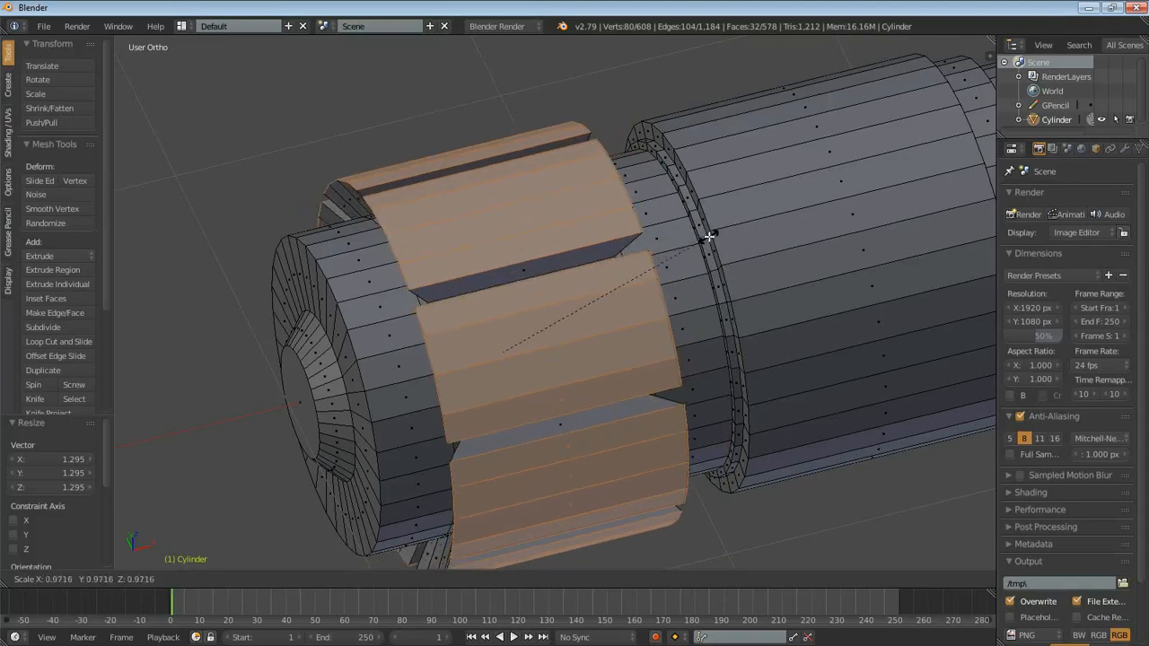
key(Escape)
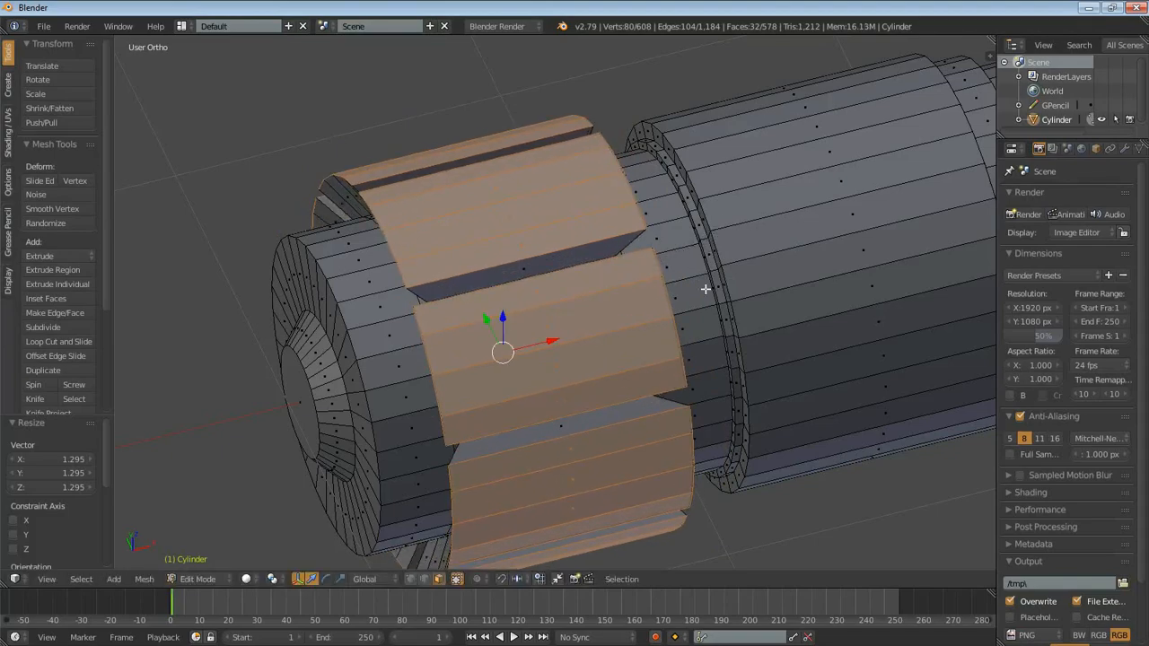
click(274, 578)
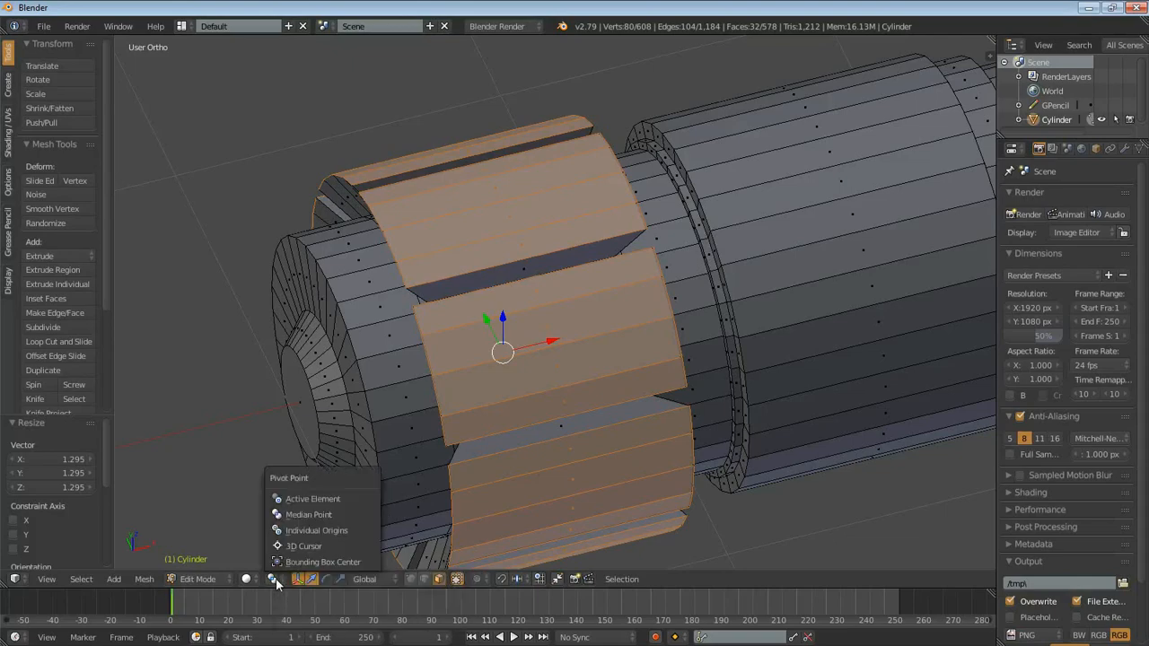
click(336, 531)
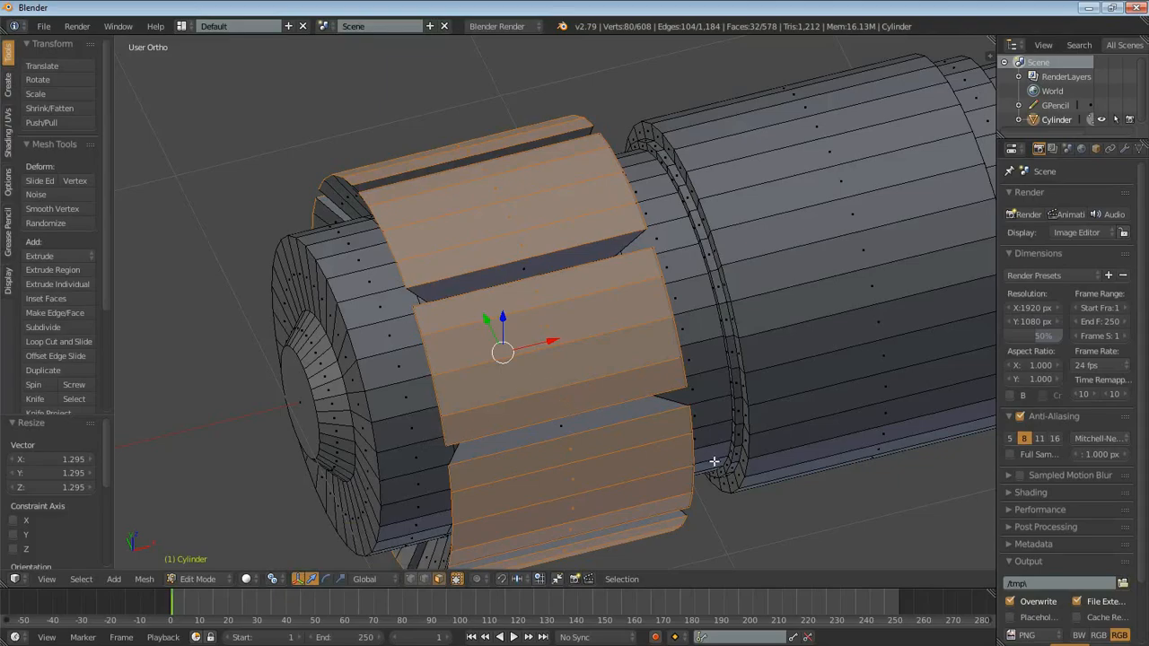
- Scale each raised panel's outer faces around its own centre to about 0.52 to taper the knobs
middle_drag(708, 495, 776, 343)
scroll(843, 226, down, 3)
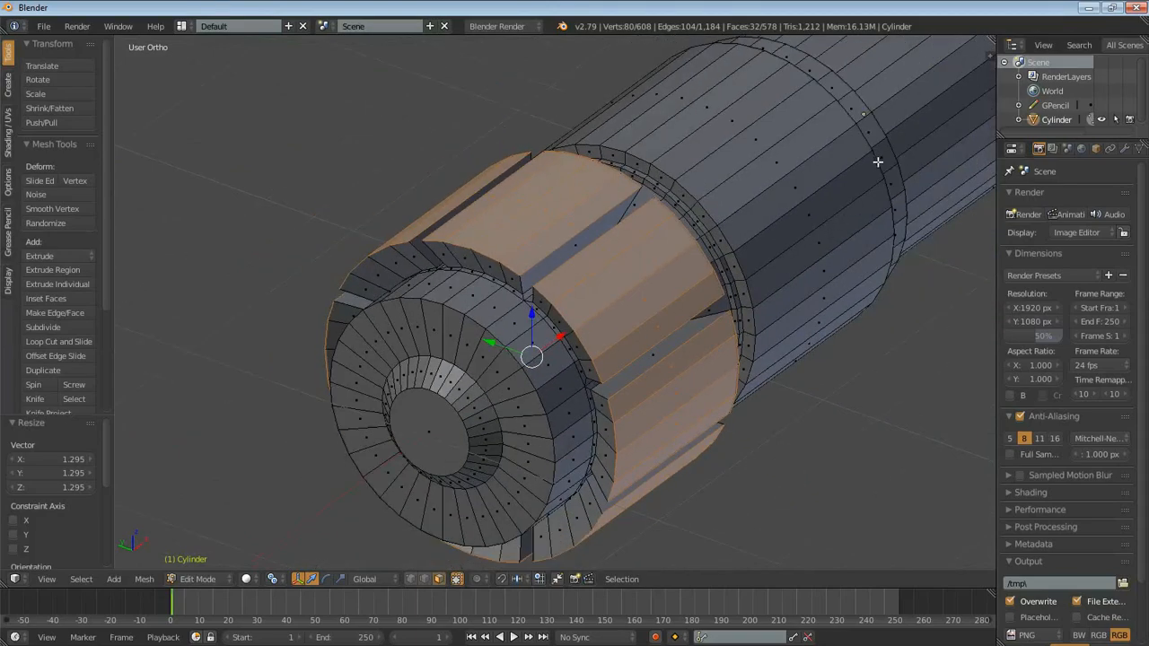
key(s)
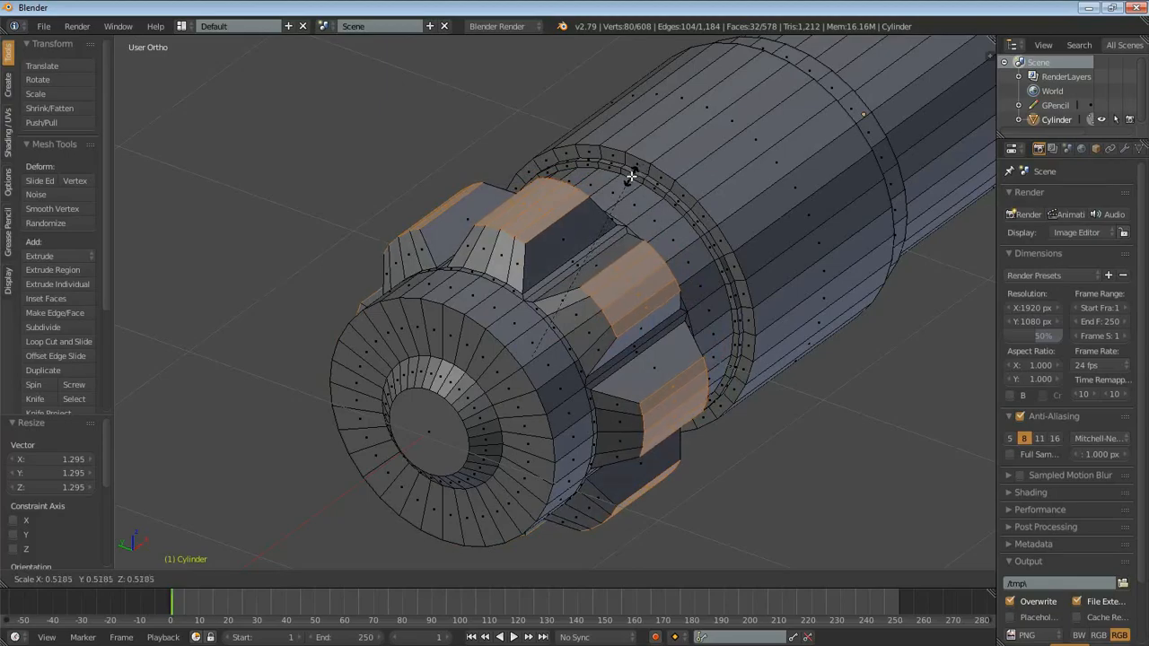
click(631, 177)
- Examine the tapered knobs from several angles and close up, in both Edit Mode and Object Mode
middle_drag(631, 177, 674, 320)
scroll(684, 318, down, 5)
middle_drag(726, 319, 712, 455)
scroll(701, 412, up, 4)
key(Tab)
middle_drag(689, 371, 723, 382)
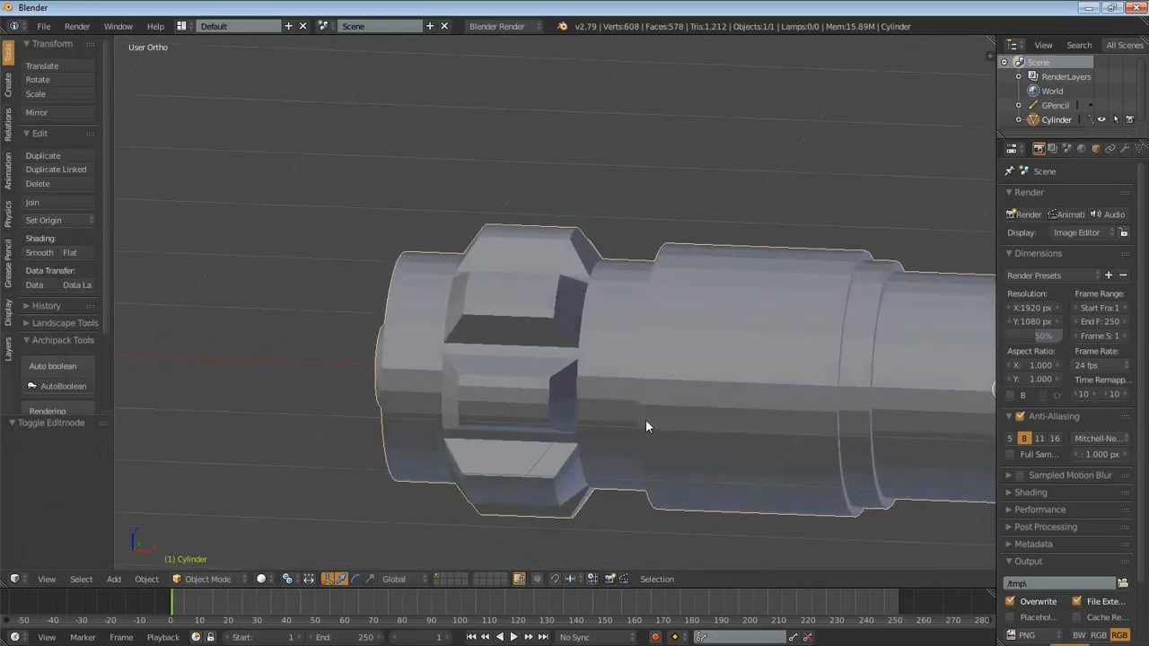
key(Tab)
scroll(583, 369, up, 2)
middle_drag(583, 369, 664, 329)
key(Tab)
scroll(689, 341, up, 3)
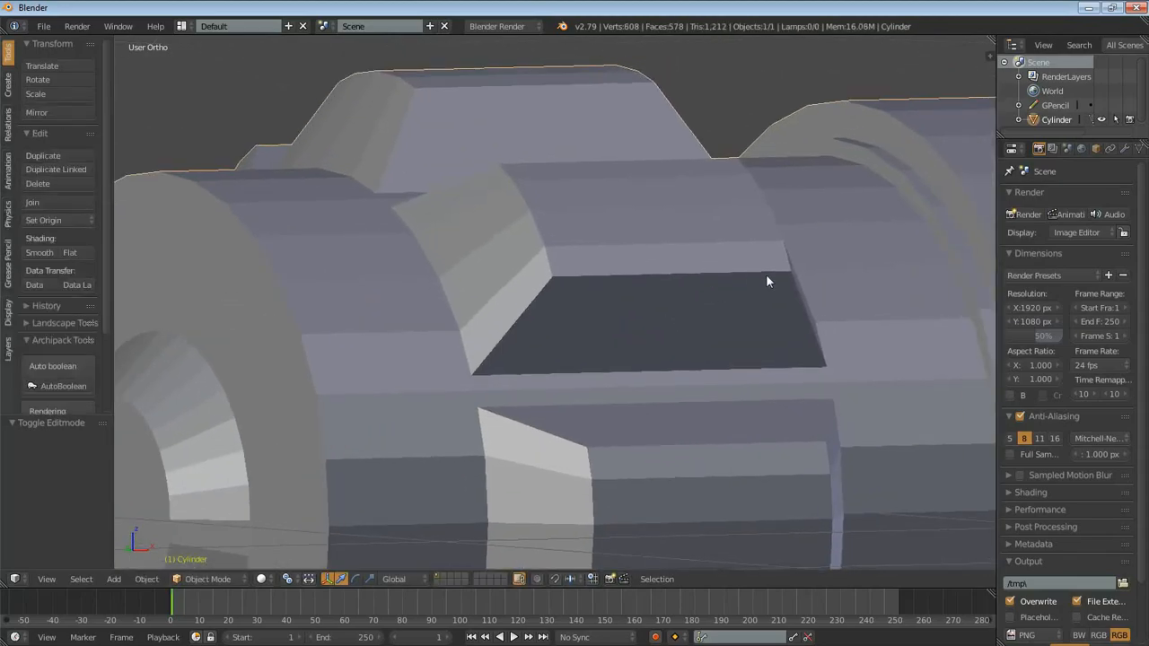
- Apply smooth shading to the whole lightsaber handle
mouse_move(787, 269)
mouse_down()
mouse_move(585, 278)
mouse_move(513, 191)
mouse_move(556, 284)
mouse_up()
key(ctrl+z)
scroll(45, 301, down, 3)
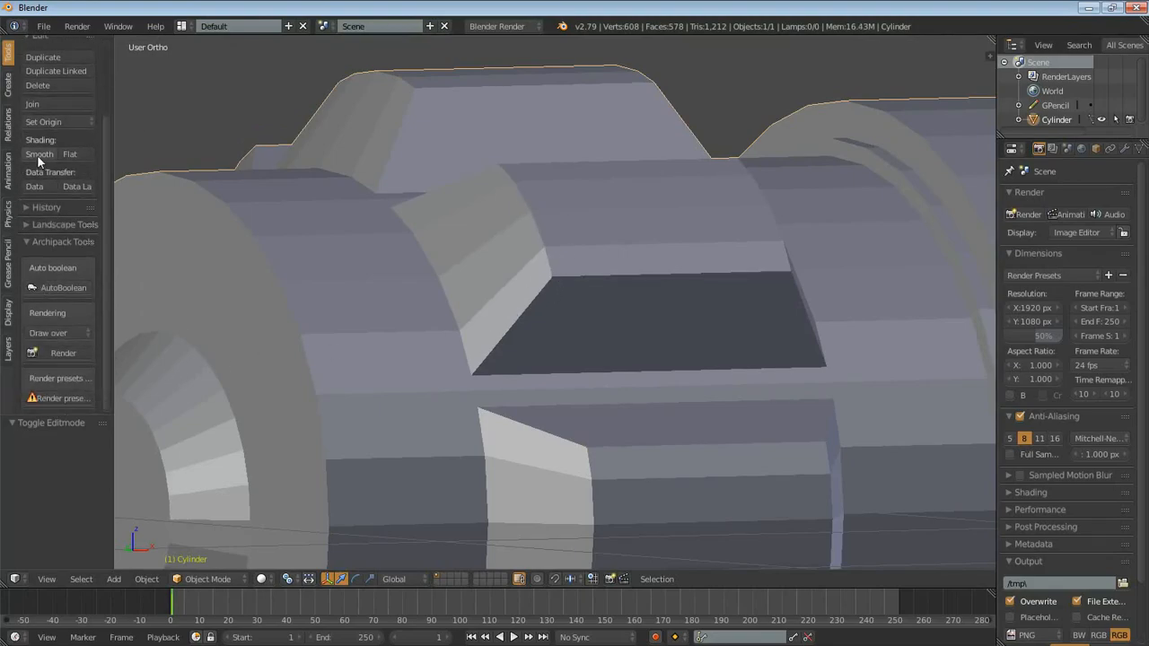
click(37, 154)
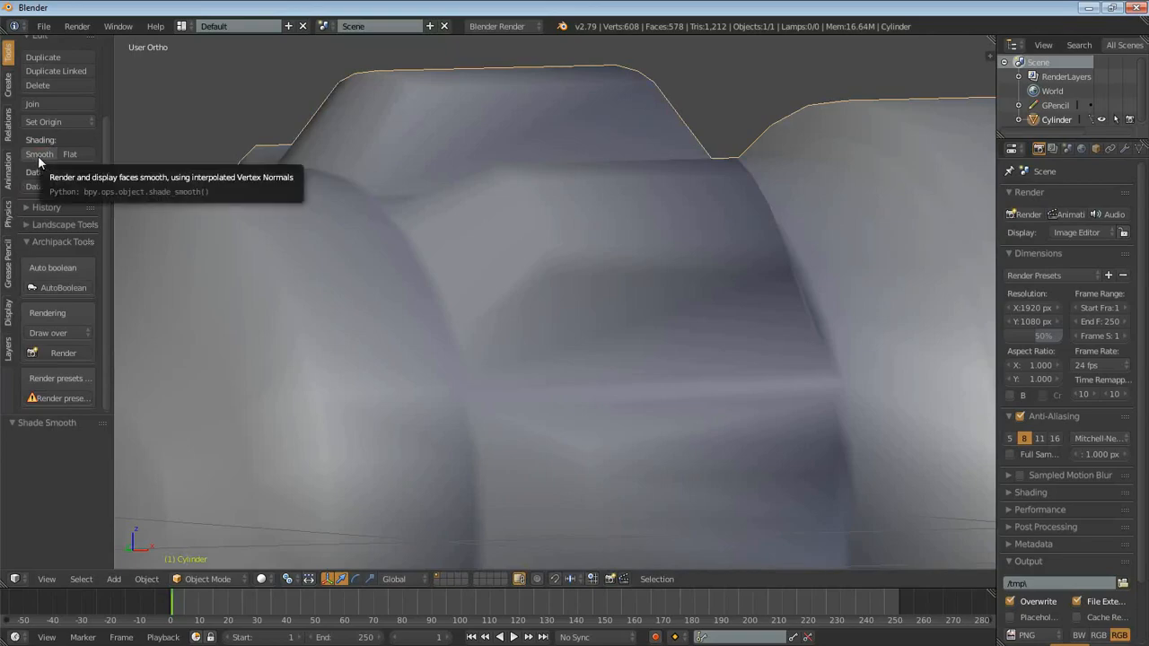
middle_drag(808, 209, 728, 270)
scroll(761, 231, down, 3)
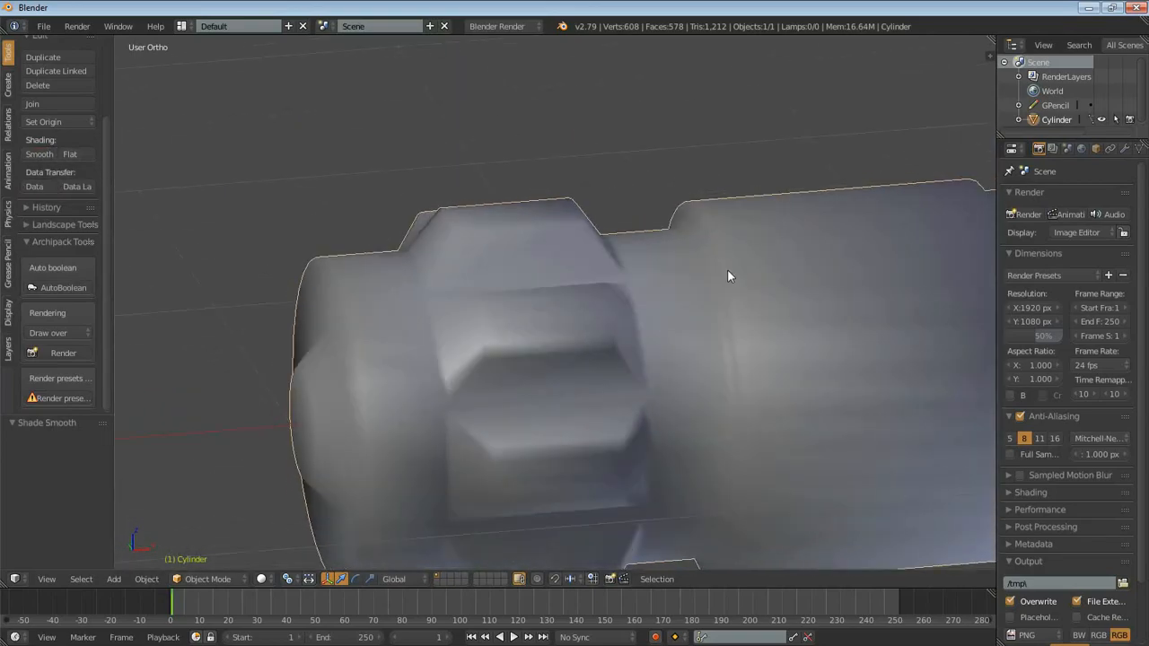
- Enable Auto Smooth for the handle mesh's normals, try an angle of 45°, and set it back to 30°
click(1138, 149)
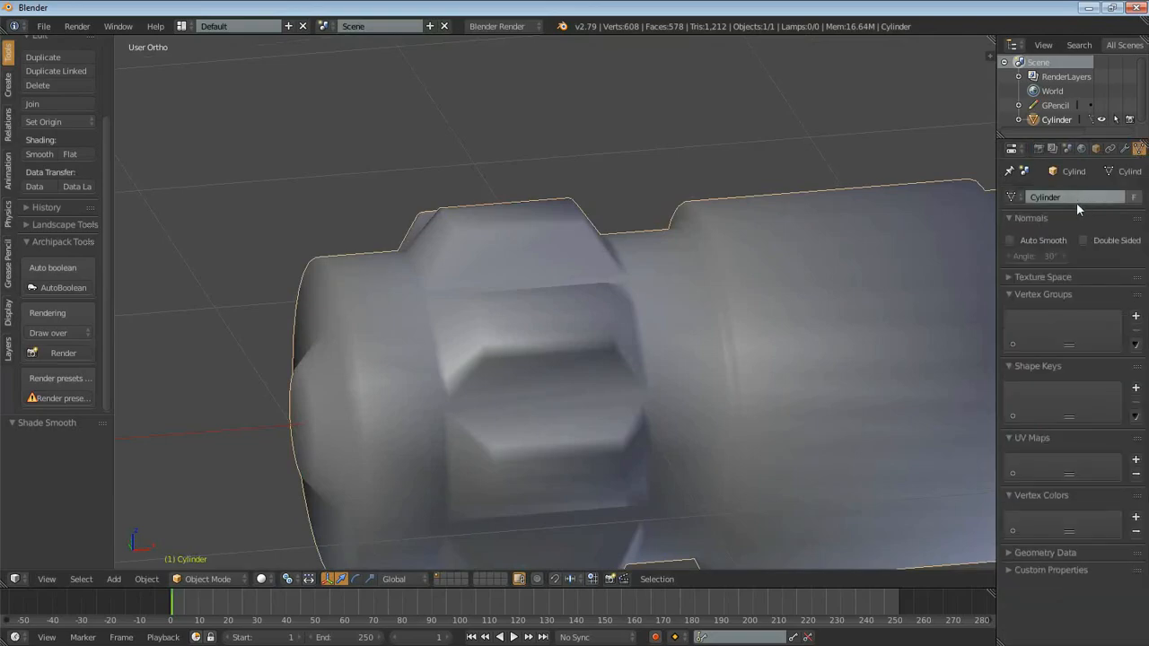
click(1010, 240)
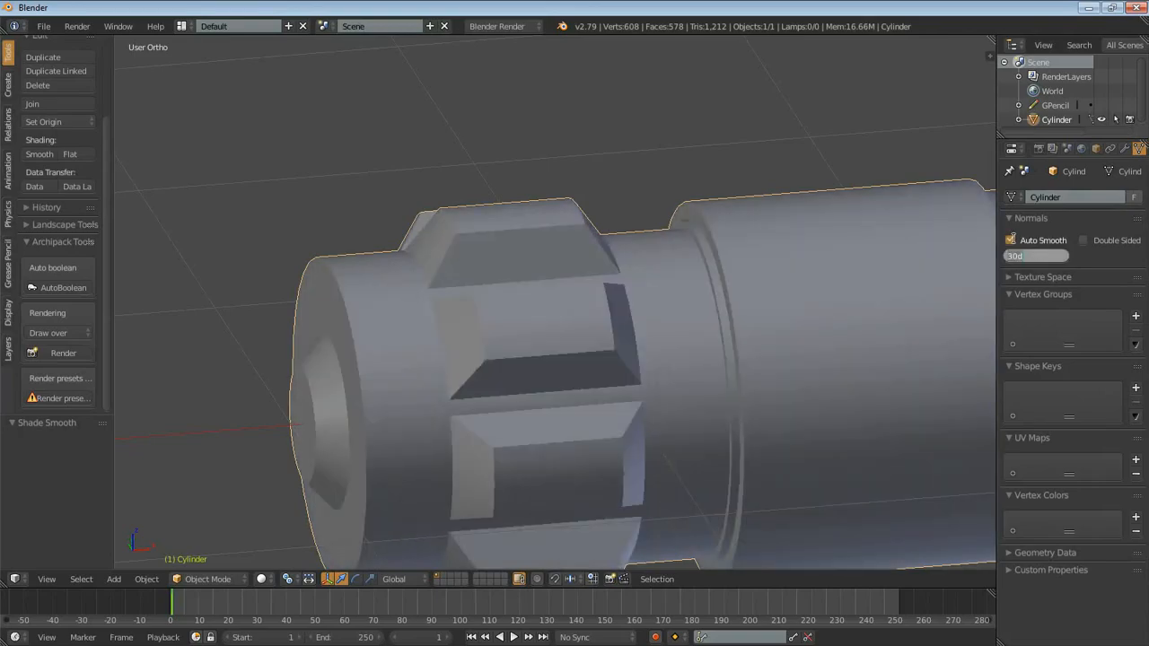
click(1042, 258)
text(45)
key(Return)
text(30)
key(Return)
- Examine the shading of the tapered knobs and body from several angles, in both Object Mode and Edit Mode
scroll(789, 275, down, 4)
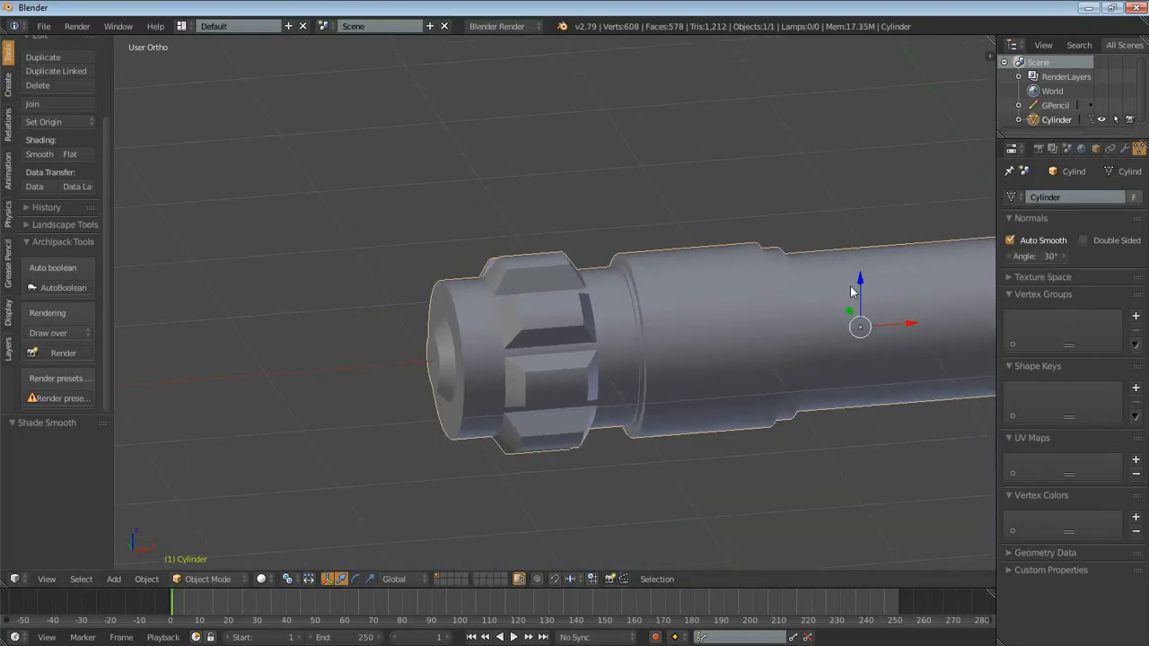
scroll(732, 310, up, 7)
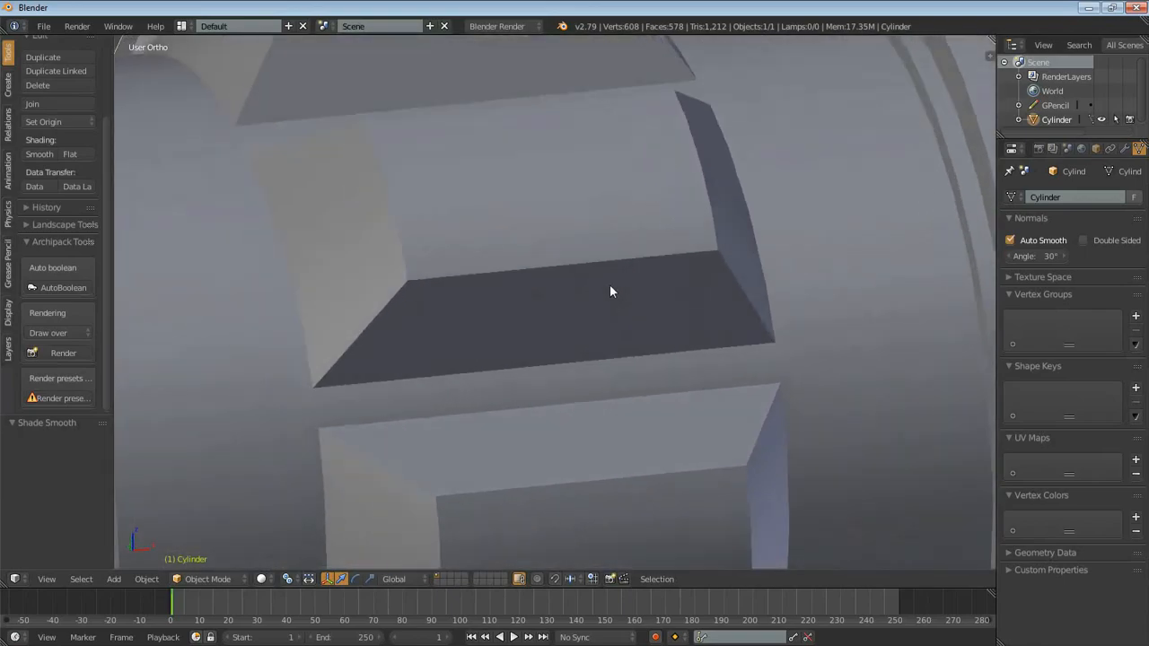
scroll(579, 270, down, 3)
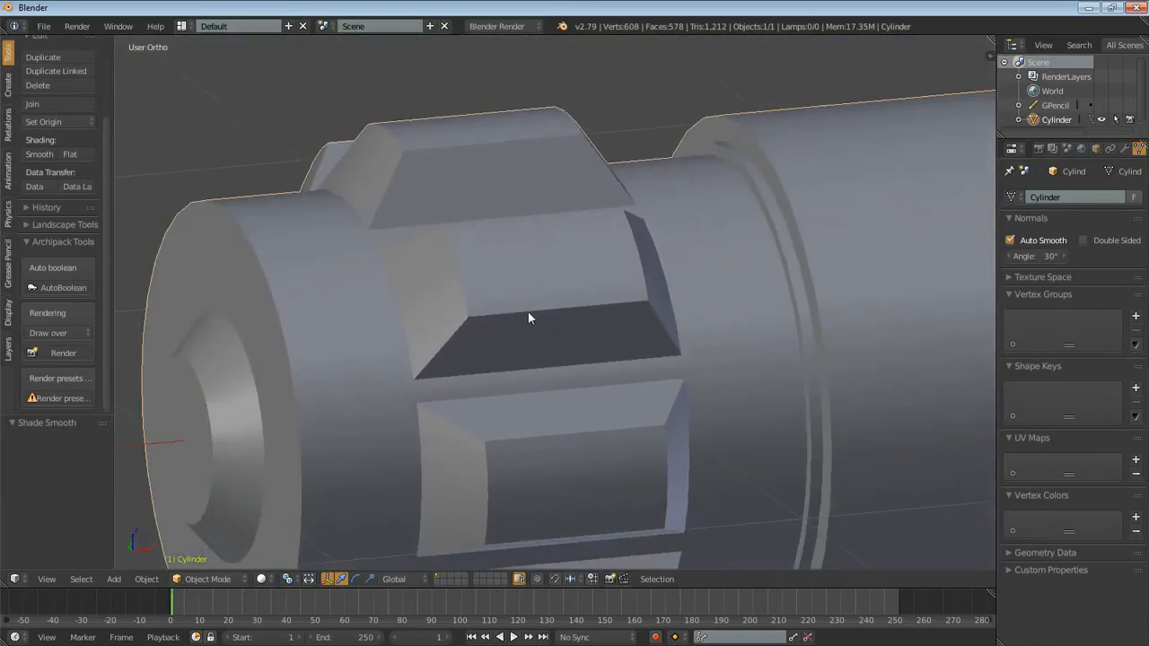
mouse_move(470, 316)
mouse_down()
mouse_move(649, 298)
mouse_move(634, 216)
mouse_move(447, 218)
mouse_move(466, 313)
mouse_up()
key(ctrl+z)
scroll(686, 272, down, 5)
middle_drag(693, 288, 527, 296)
scroll(527, 297, up, 6)
key(Tab)
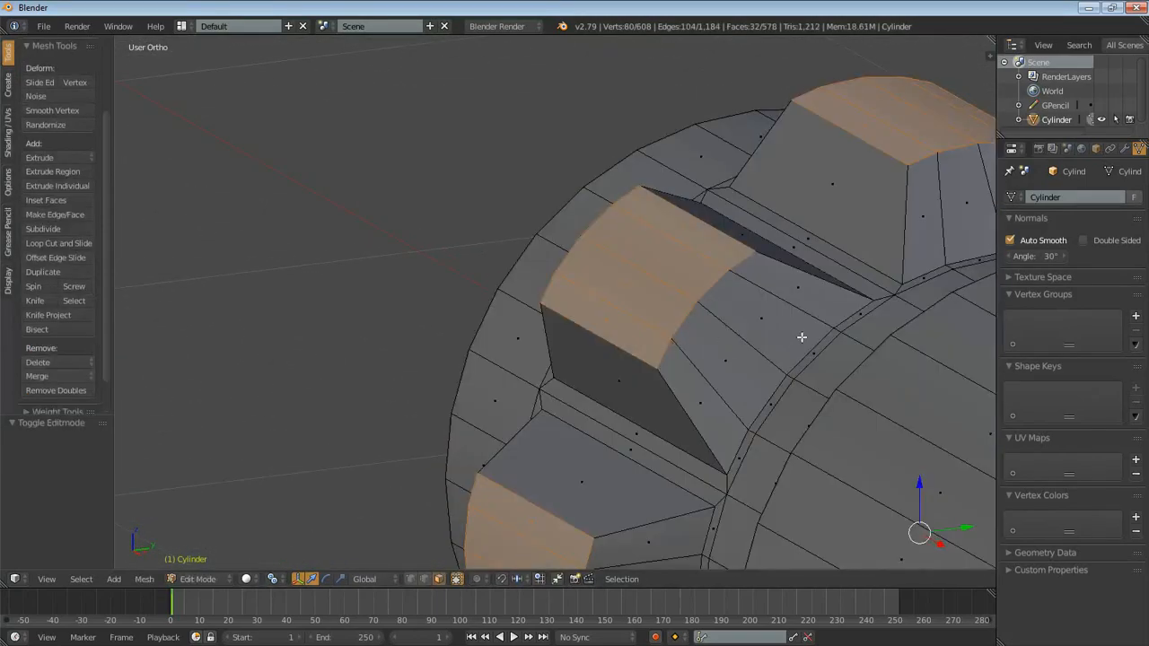
shift+middle_drag(790, 314, 729, 254)
key(Tab)
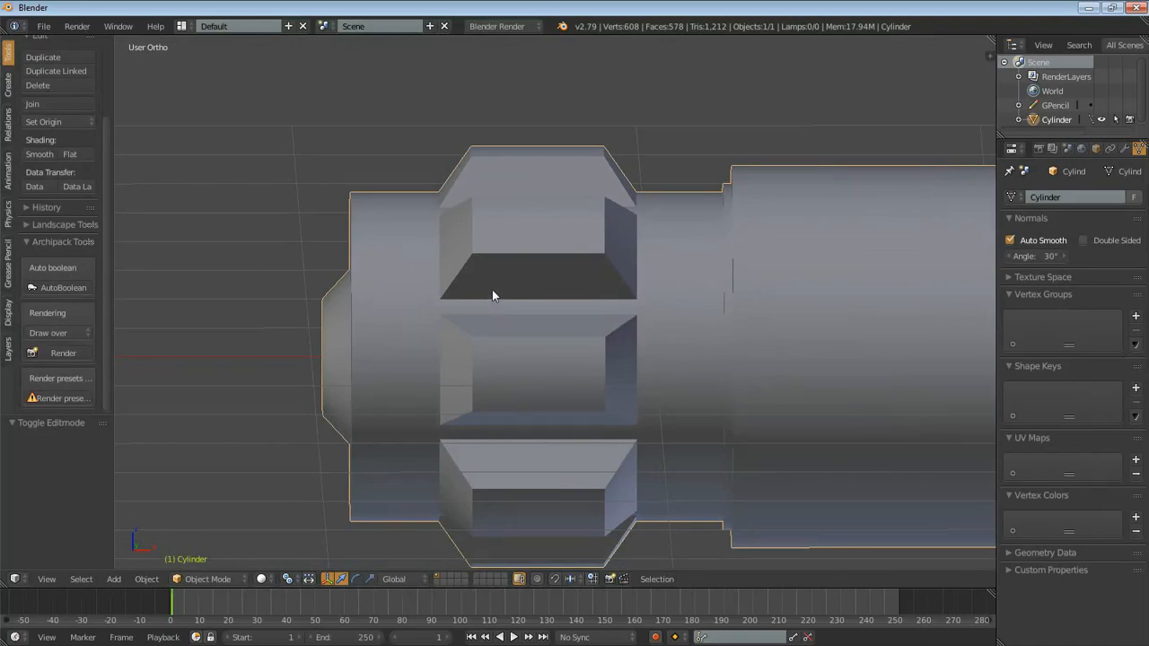
scroll(492, 291, down, 4)
shift+middle_drag(666, 317, 557, 311)
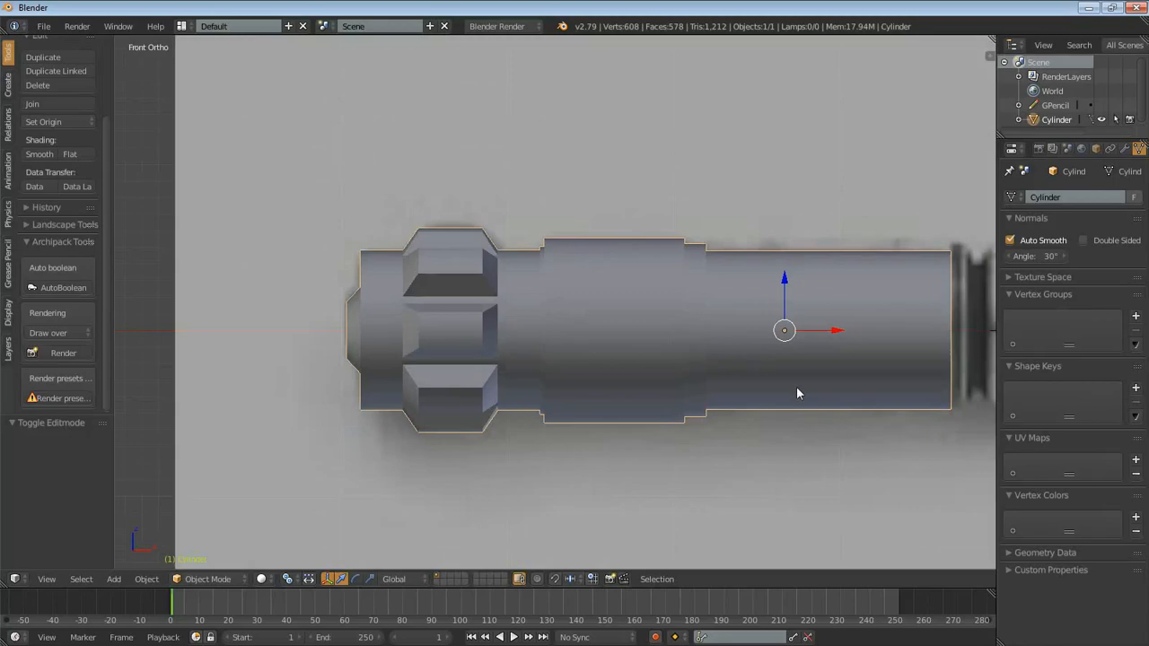
- In the front view, select the edge loop at the handle's open end beside the reference's ribbed section in Edit Mode
shift+middle_drag(796, 392, 329, 368)
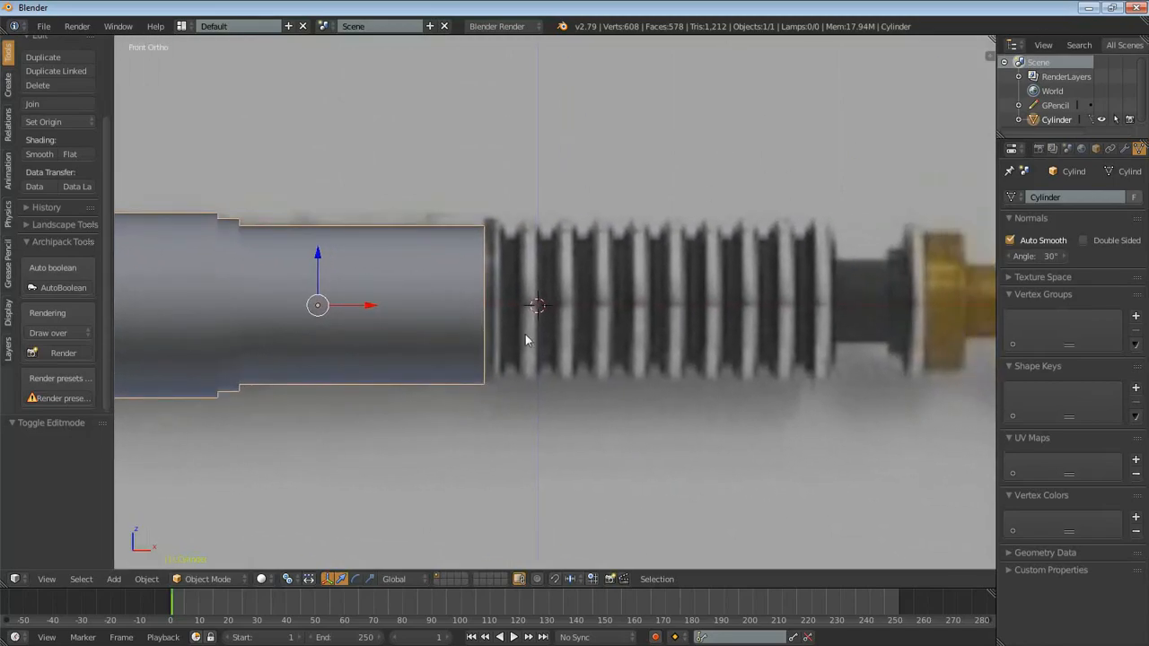
scroll(566, 345, up, 4)
mouse_move(418, 123)
mouse_down()
mouse_move(454, 158)
mouse_move(489, 140)
mouse_move(632, 160)
mouse_move(662, 128)
mouse_move(684, 176)
mouse_up()
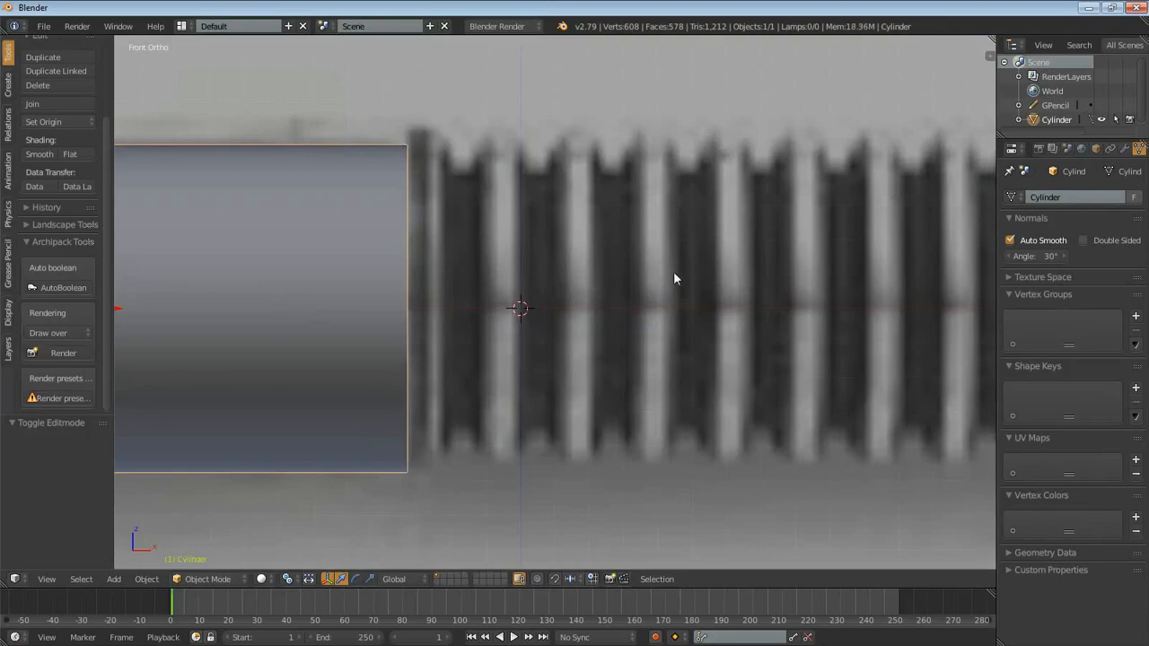
scroll(676, 269, down, 3)
shift+middle_drag(614, 290, 583, 252)
scroll(545, 274, up, 2)
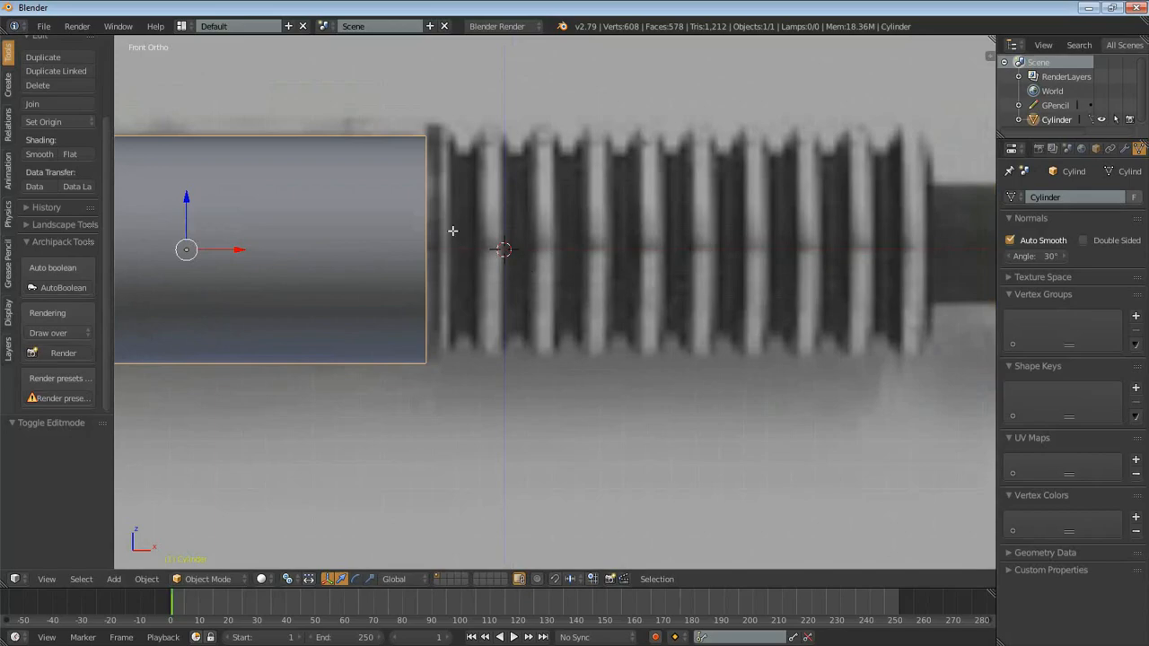
key(Tab)
shift+middle_drag(530, 290, 569, 339)
scroll(569, 338, up, 3)
scroll(526, 416, up, 2)
scroll(448, 326, down, 2)
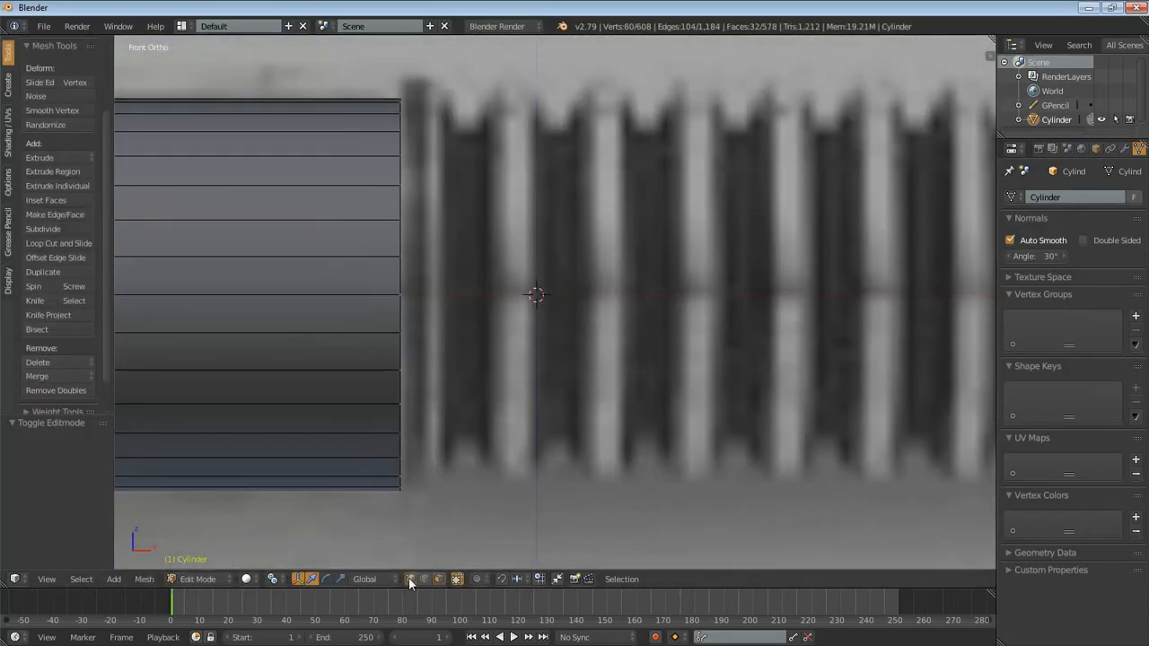
alt+right_click(400, 236)
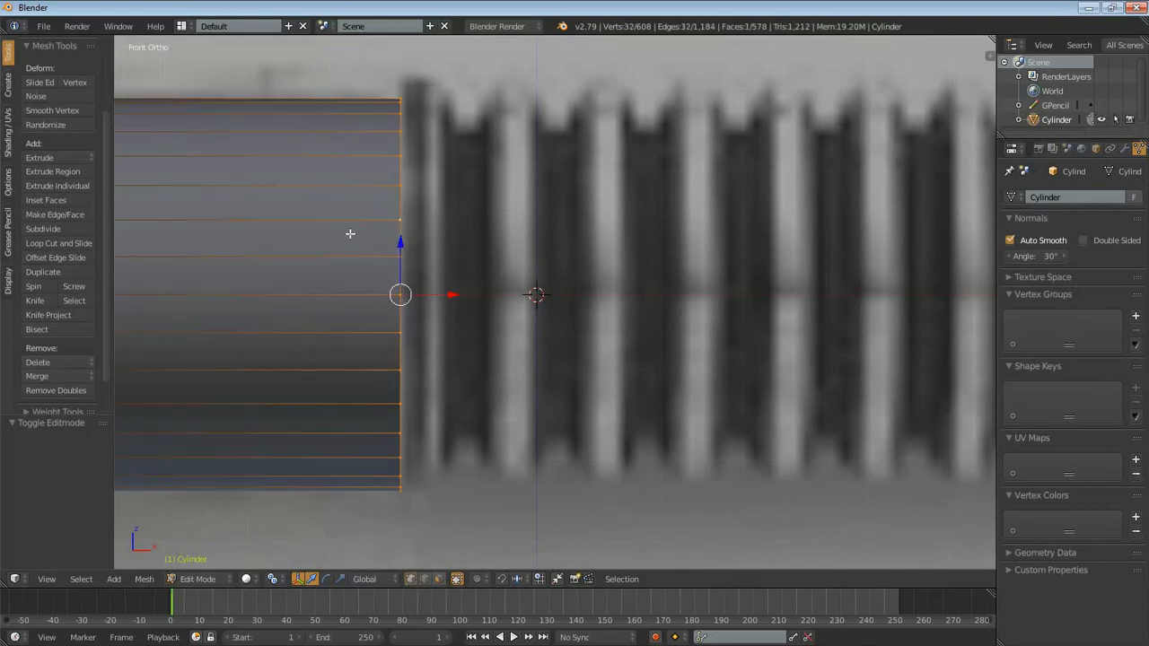
- Try extruding the end loop in place and scaling it outward by 1.113 for a straight-edged collar, and undo it
key(e)
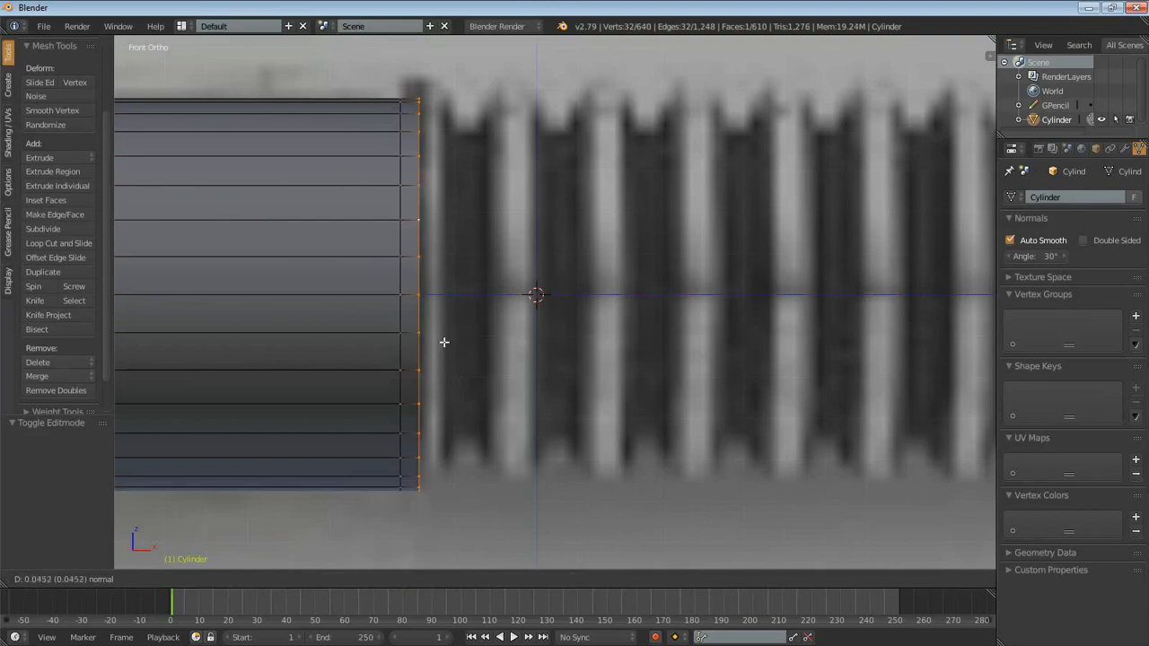
right_click(291, 308)
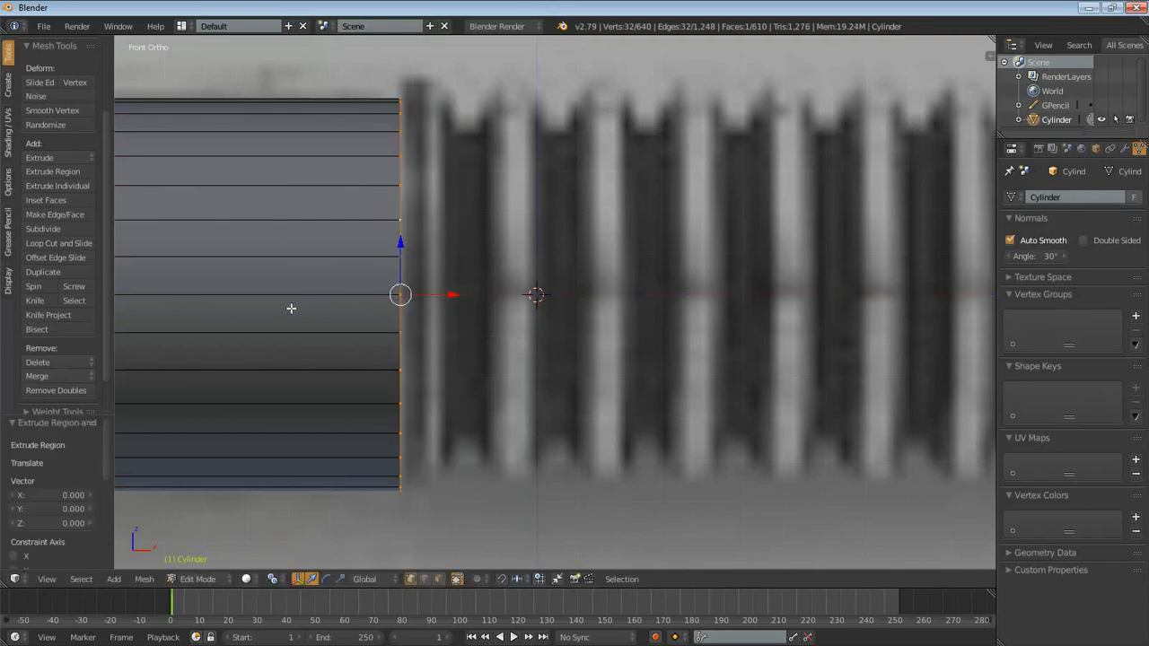
key(s)
click(533, 325)
key(e)
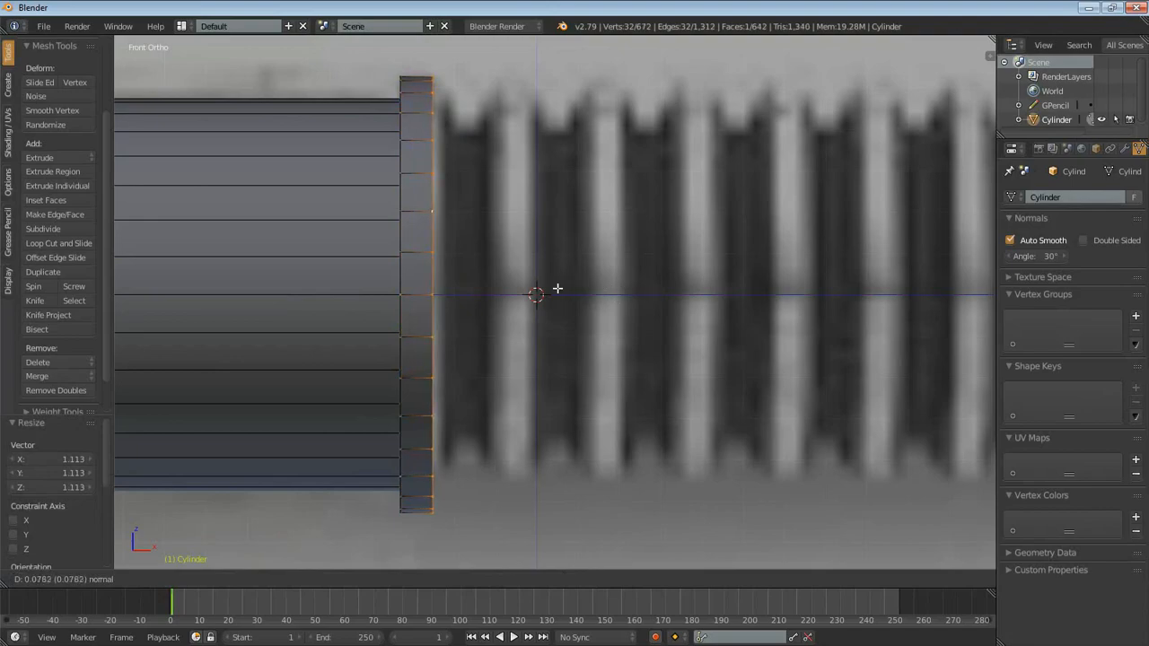
right_click(401, 287)
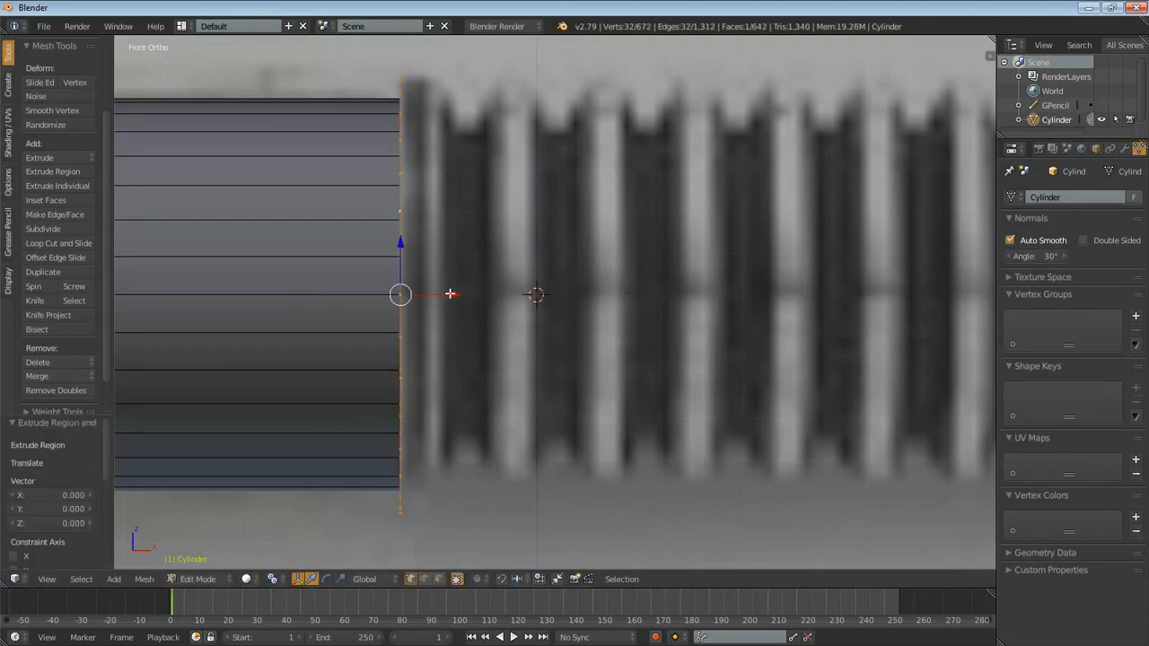
key(e)
right_click(483, 288)
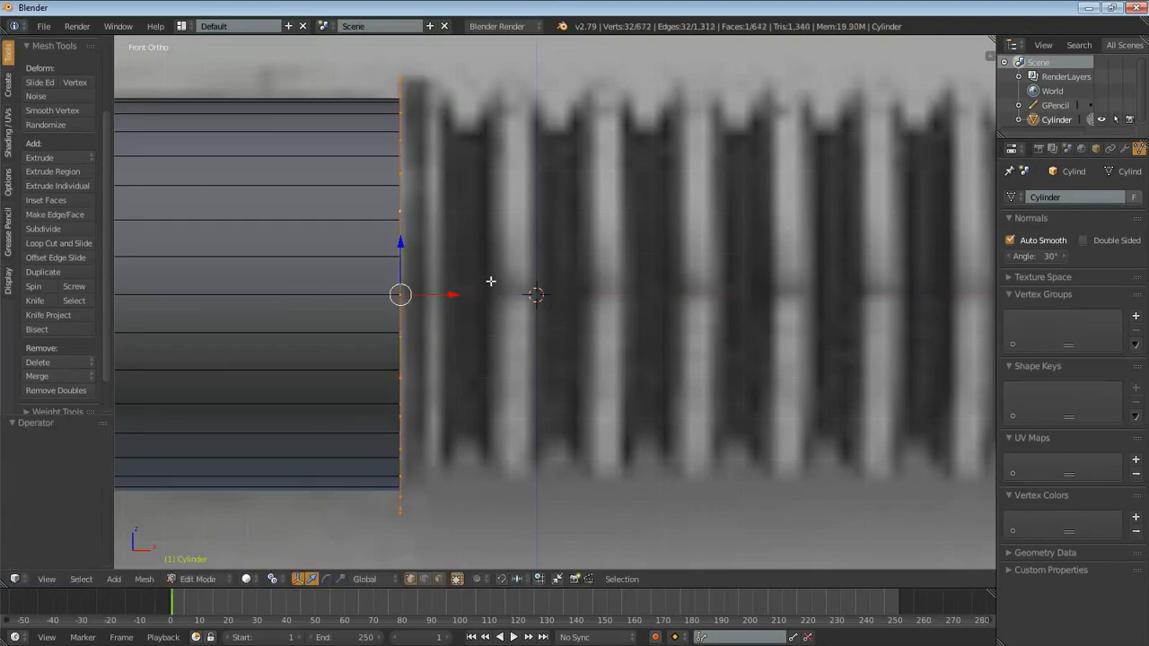
key(ctrl+z)
key(ctrl+z)
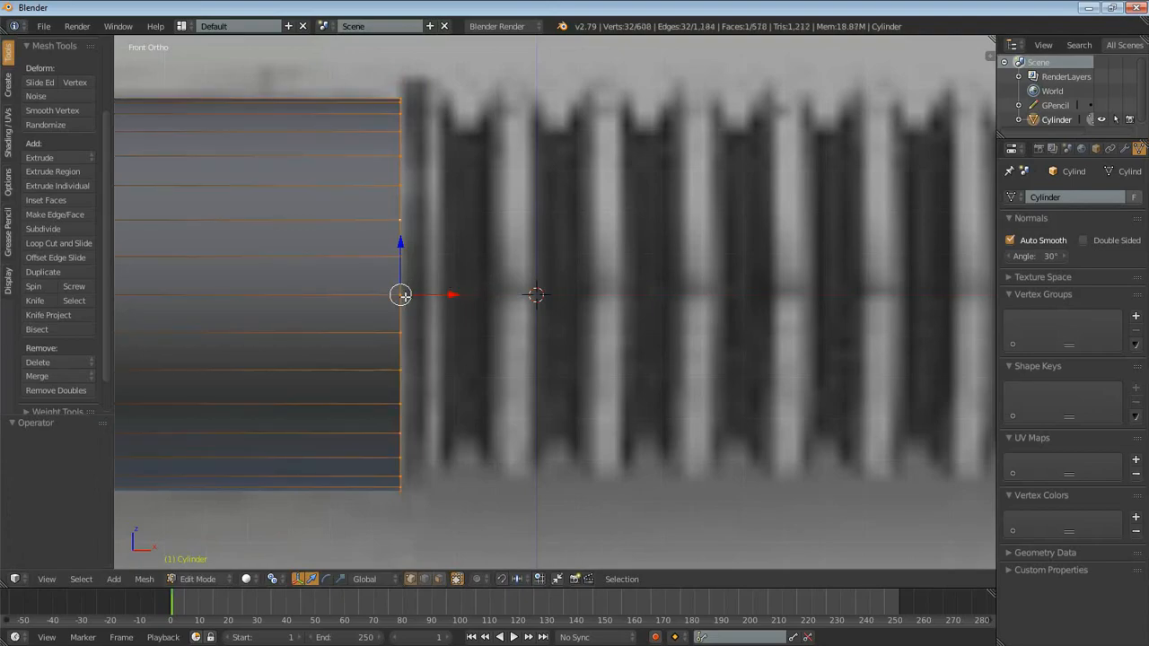
- Extrude the end loop slightly toward the ribs and scale it by 1.081 to form the collar's slanted edge
key(e)
click(466, 302)
key(s)
click(466, 303)
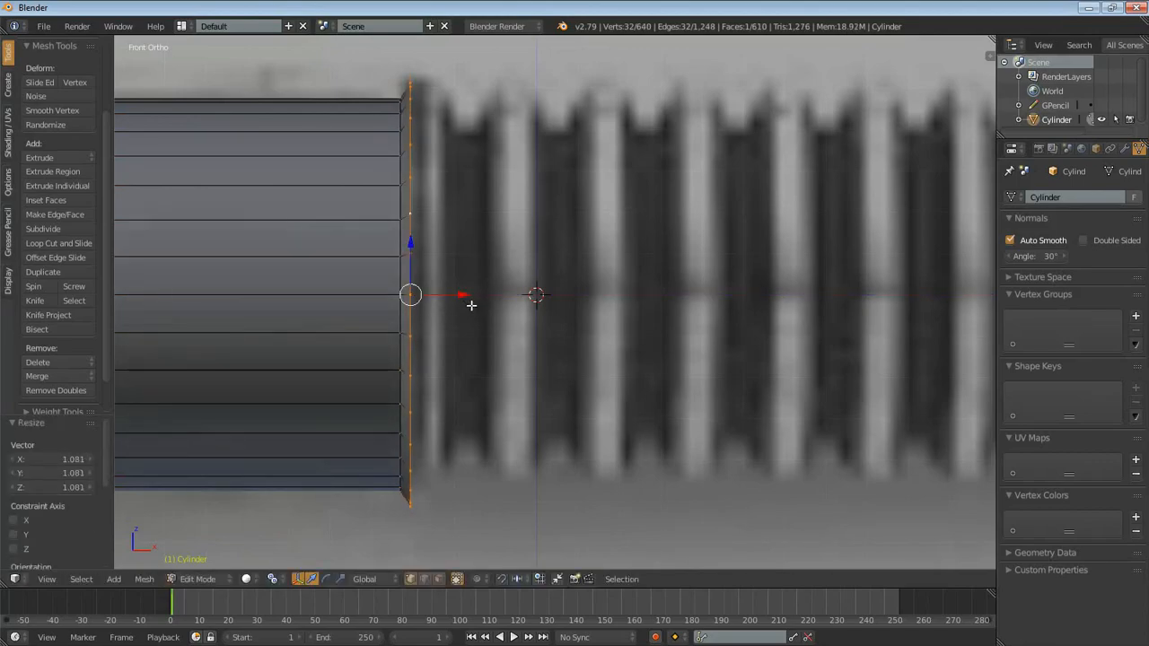
- Set the transform pivot to Median Point and extrude the collar's outer loop about 0.08 toward the ribs
click(269, 582)
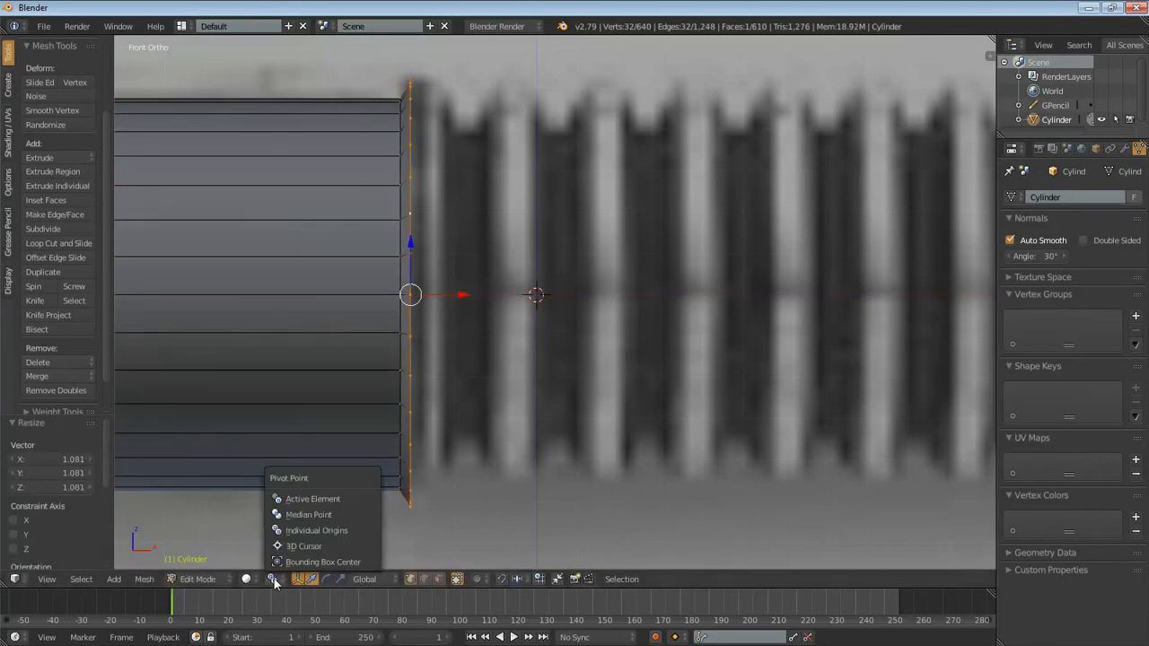
click(315, 517)
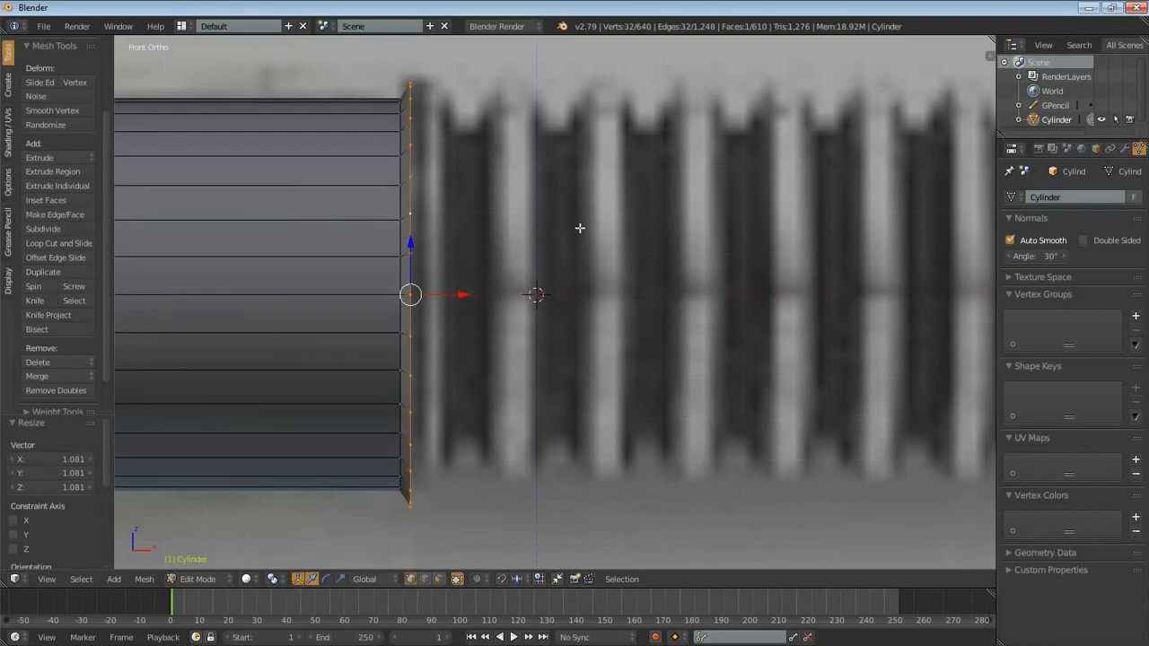
key(e)
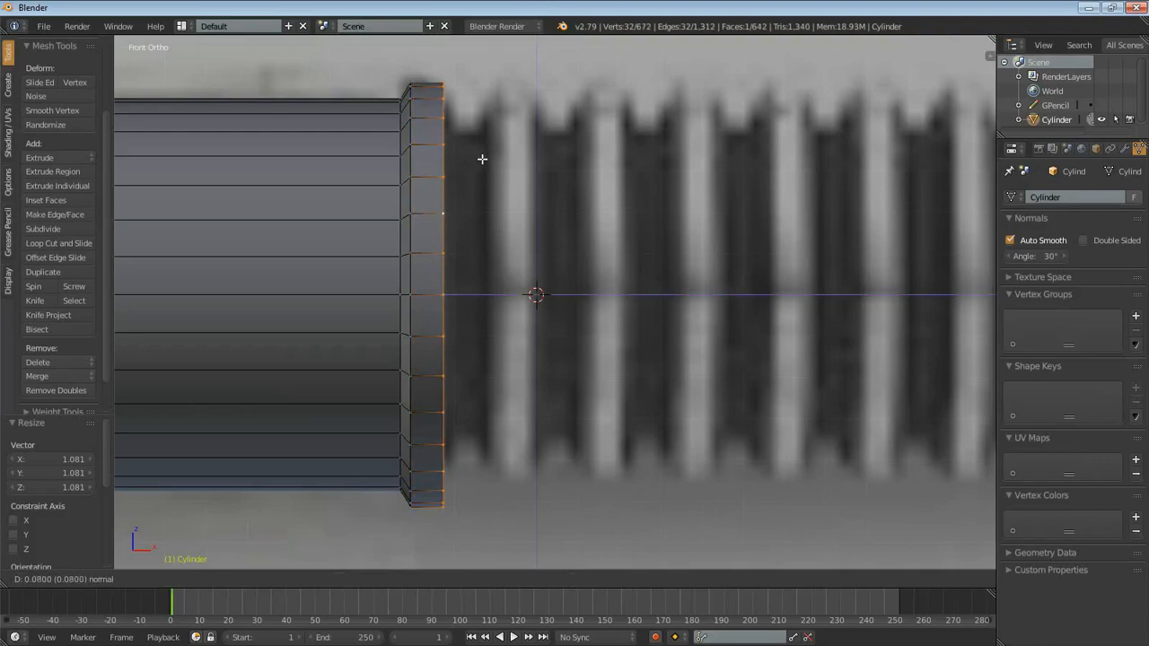
click(482, 159)
- Extrude the collar's end loop in place, scale it inward by 0.782, and refine it in wireframe to the reference's groove depth
key(e)
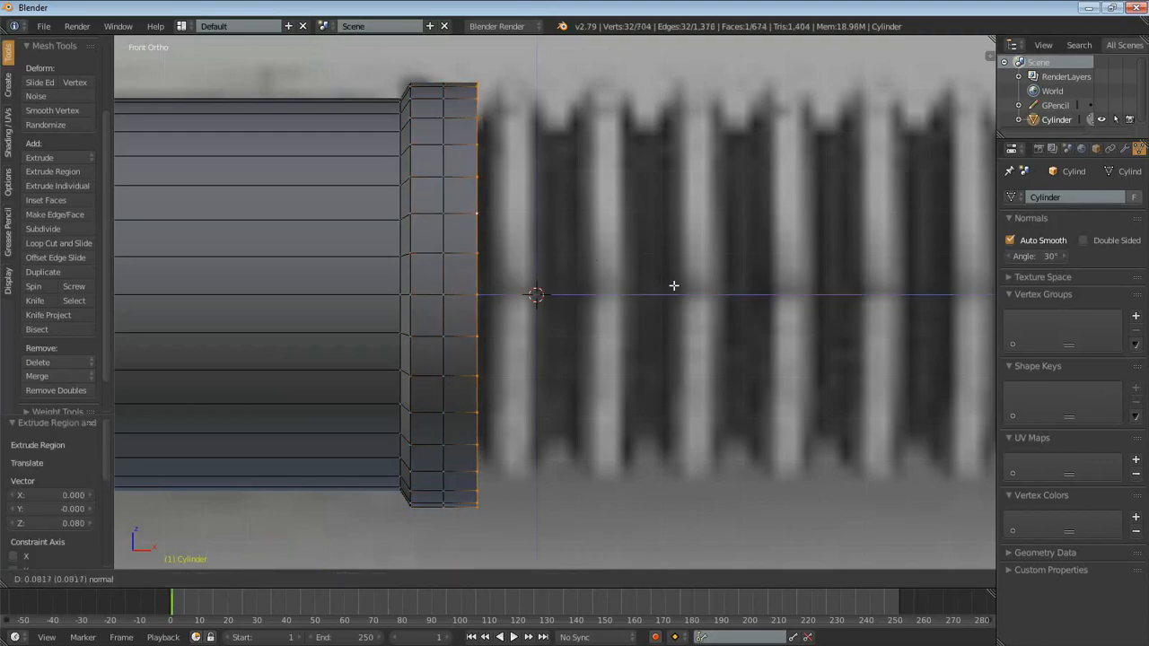
right_click(721, 291)
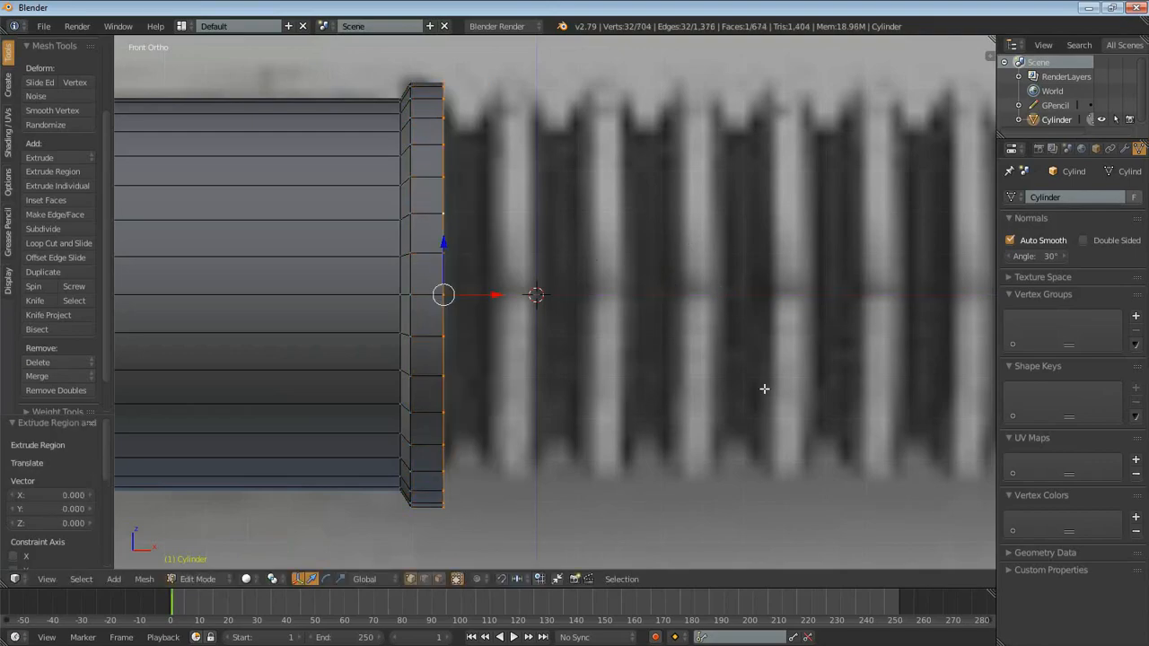
key(s)
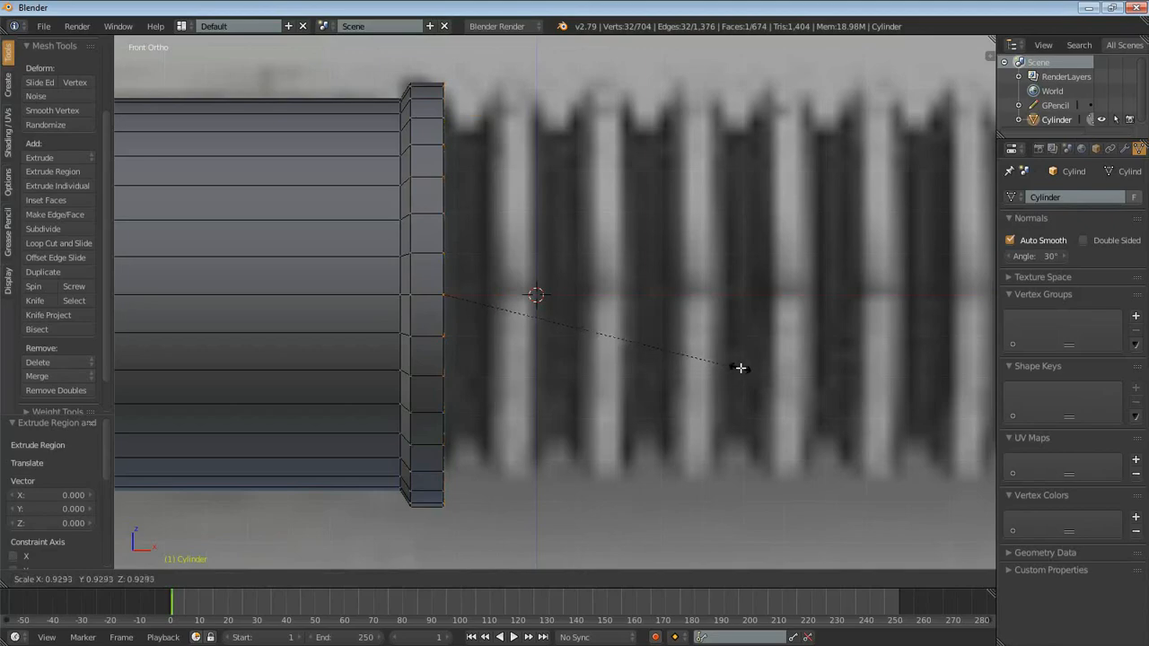
click(696, 348)
scroll(505, 206, up, 4)
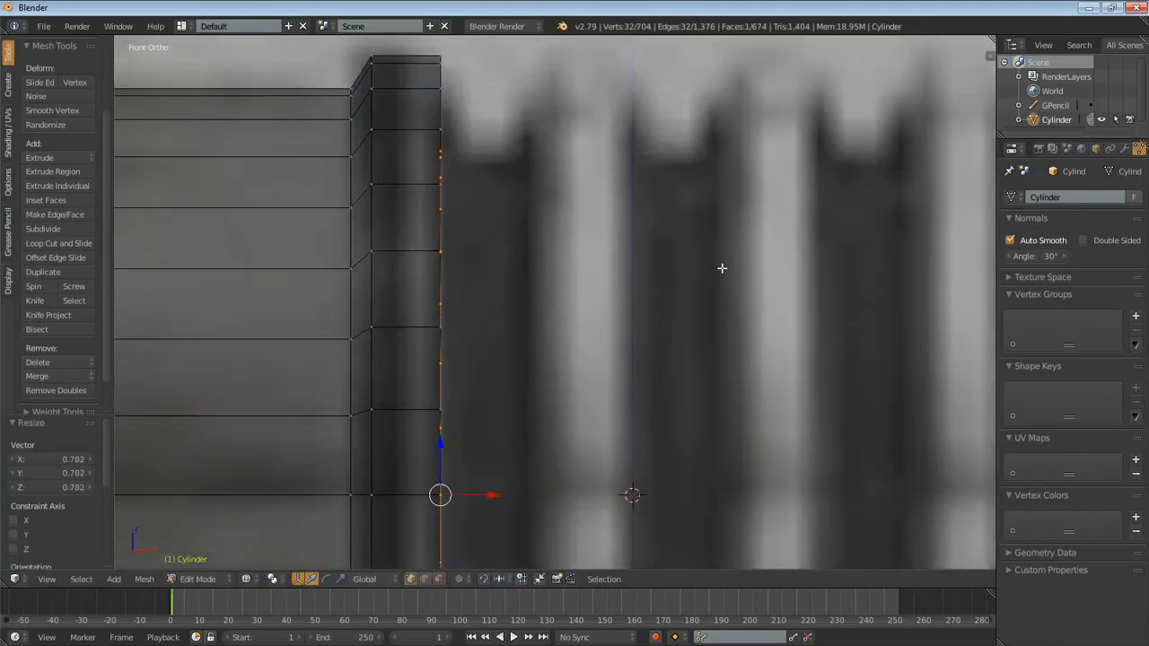
key(s)
click(774, 270)
key(s)
click(629, 192)
scroll(637, 225, down, 4)
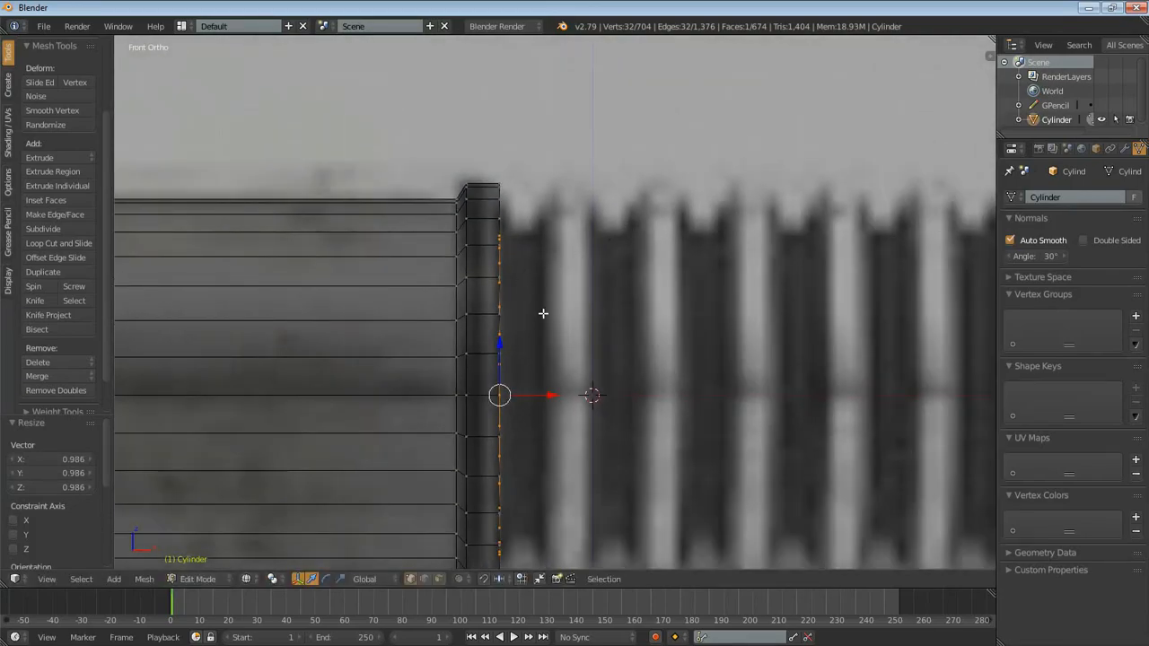
- Extrude the groove about 0.096 long, extrude its end loop in place, and scale that outward by 1.289 and 1.010 for the first rib
key(e)
click(585, 307)
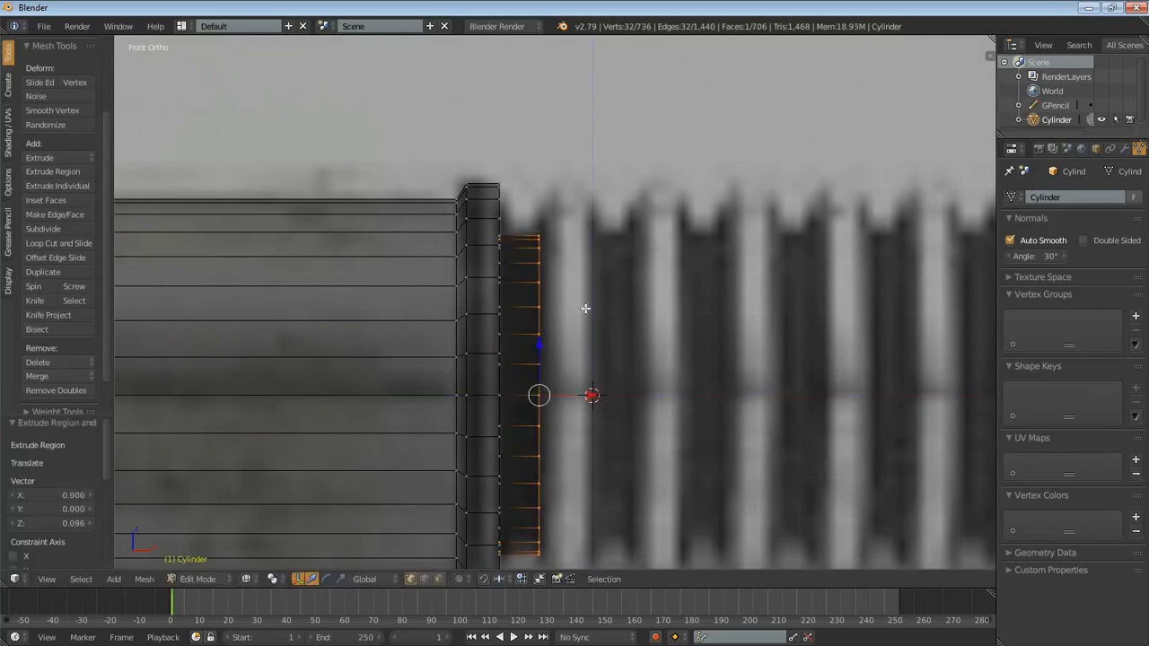
key(e)
right_click(682, 259)
key(s)
click(794, 224)
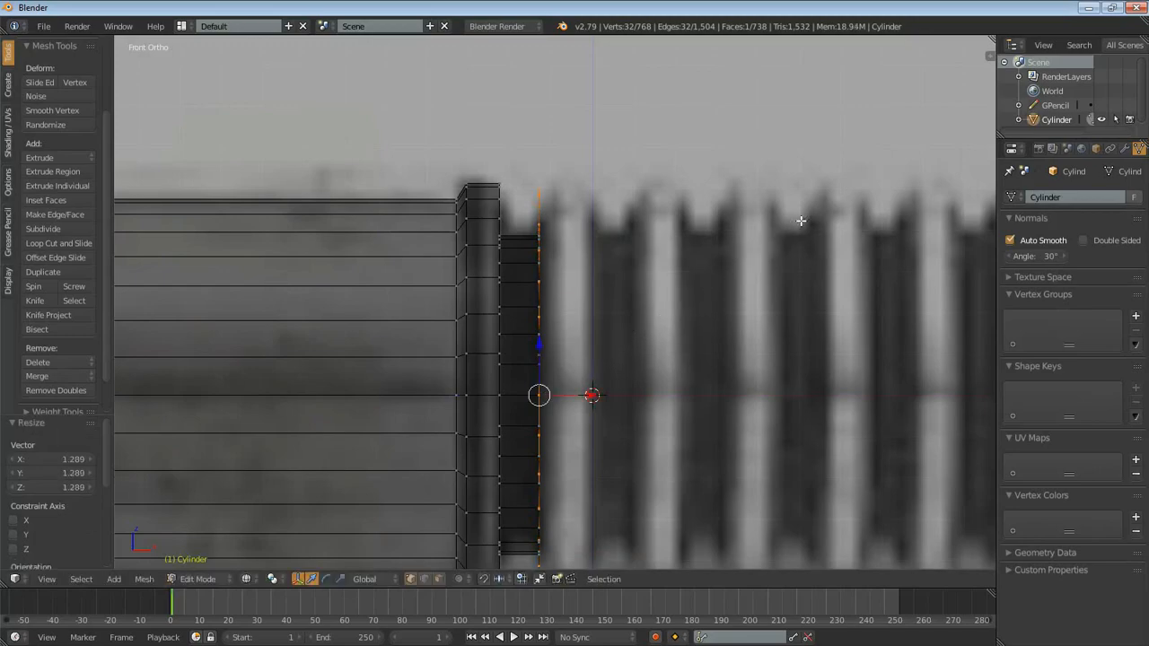
scroll(602, 412, up, 4)
scroll(603, 412, up, 4)
key(s)
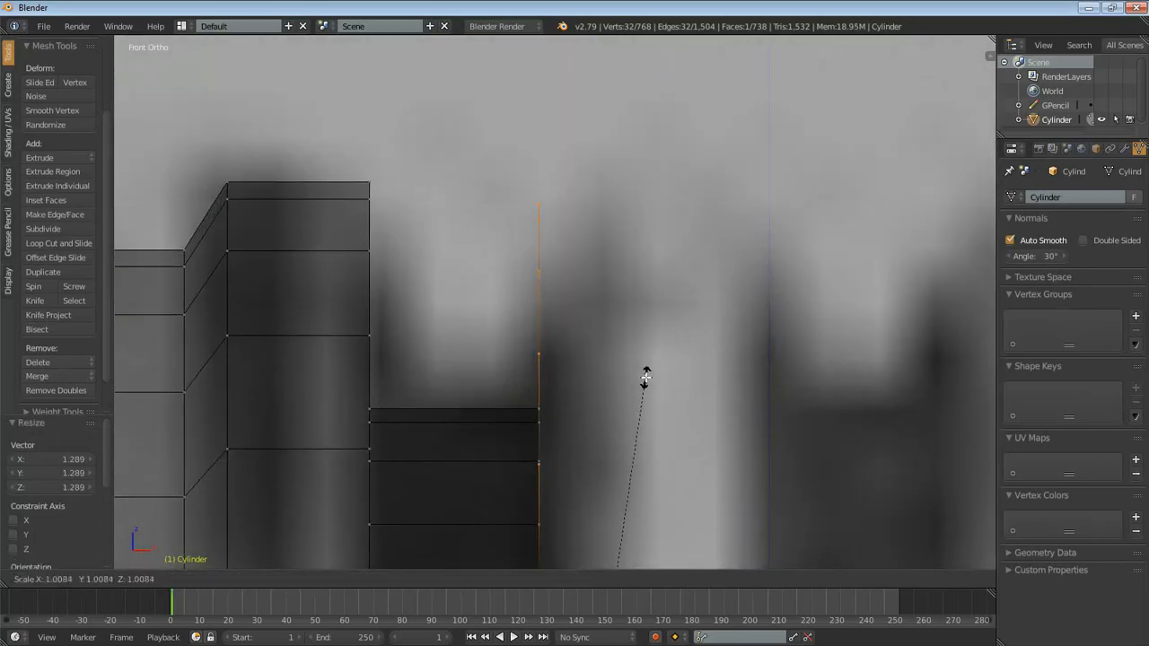
click(632, 374)
scroll(646, 240, down, 2)
mouse_move(545, 294)
mouse_down()
mouse_move(558, 257)
mouse_move(711, 300)
mouse_up()
key(ctrl+z)
scroll(617, 345, down, 2)
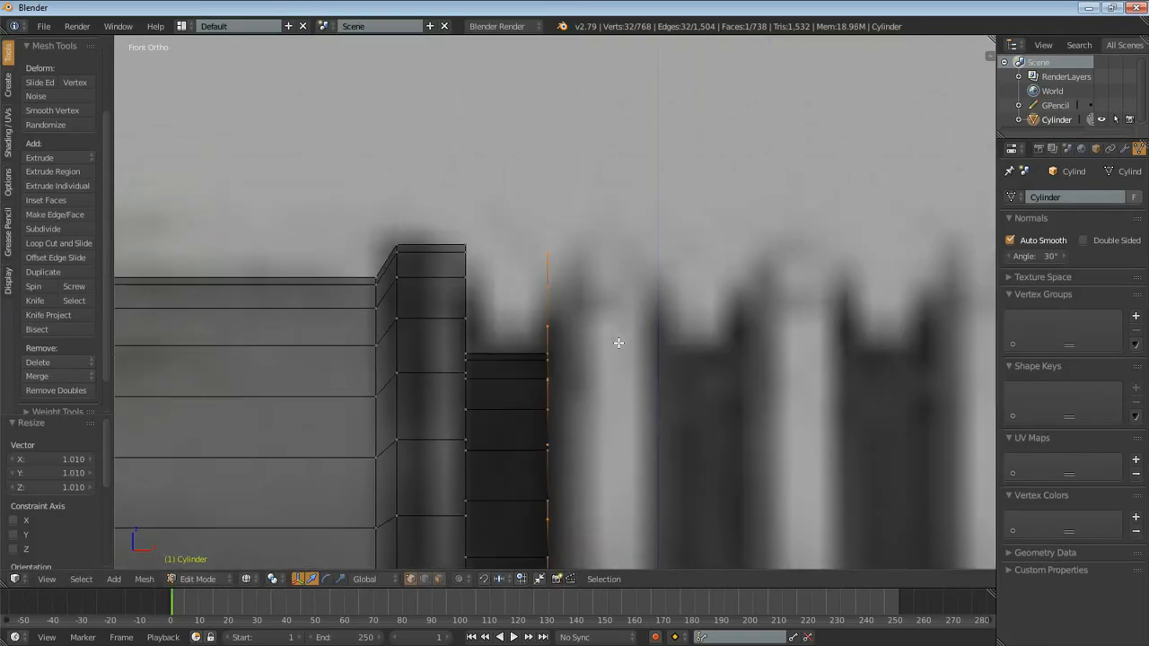
- Extrude the selected outer loop about 0.132 along the handle axis to give the first grip rib its width
key(e)
click(731, 336)
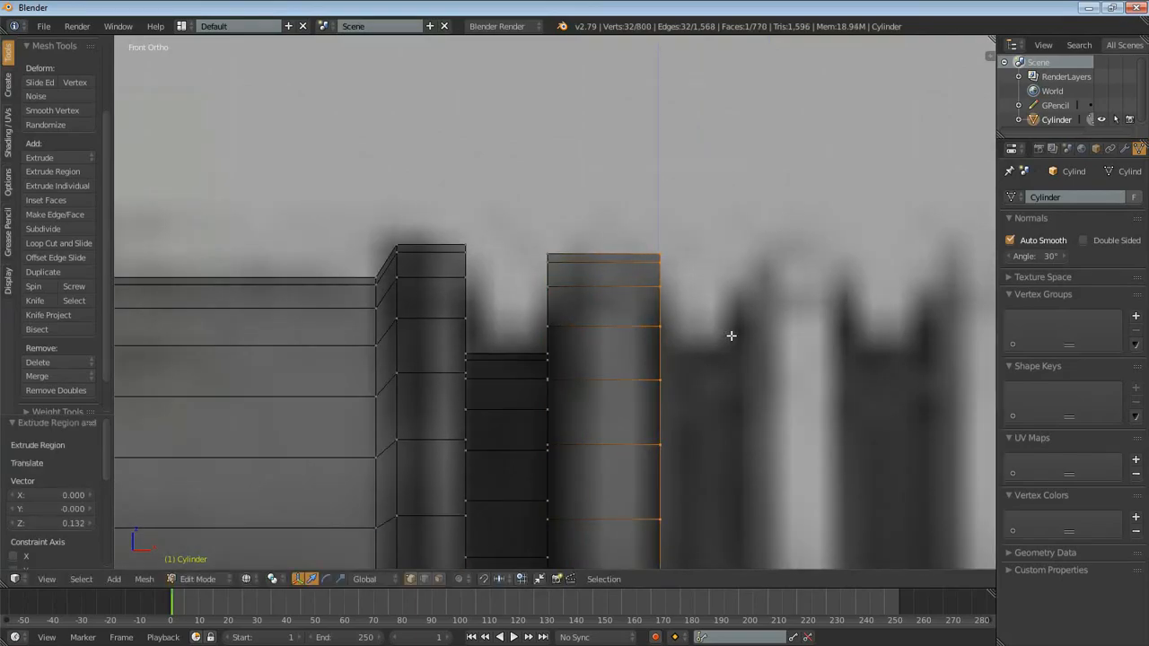
scroll(727, 323, down, 4)
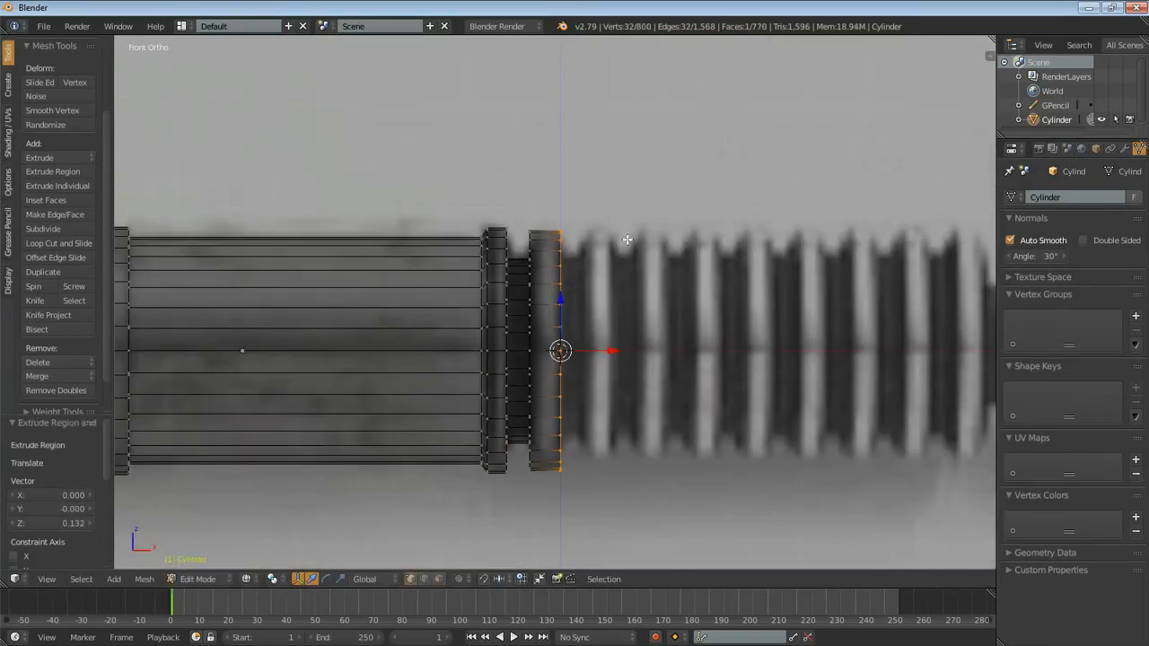
middle_drag(627, 240, 567, 293)
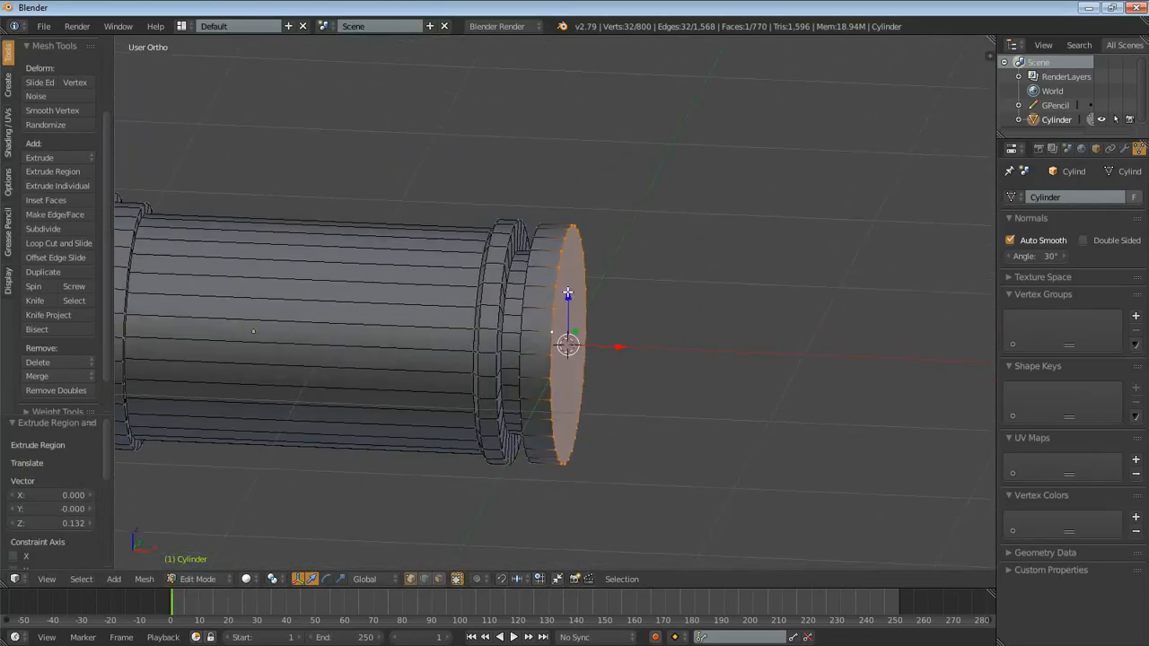
- Extrude the first rib's end loop in place, scale it inward by 0.766, and extrude the next groove about 0.083 long
key(KP_1)
scroll(618, 257, up, 6)
shift+middle_drag(644, 298, 639, 269)
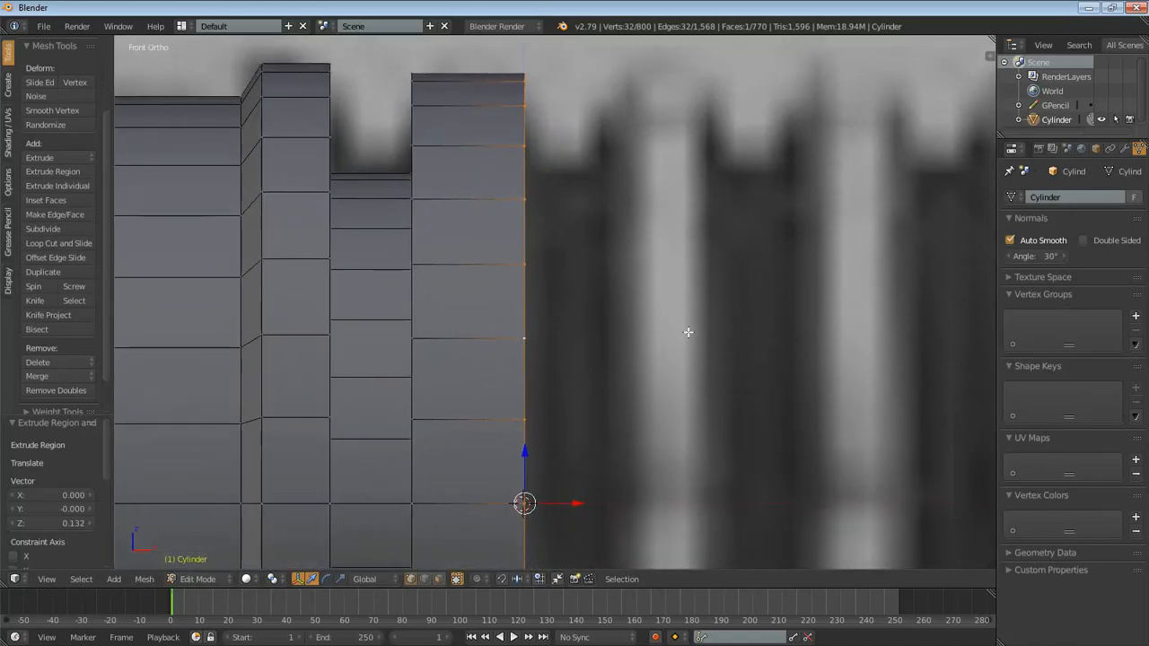
key(e)
right_click(781, 222)
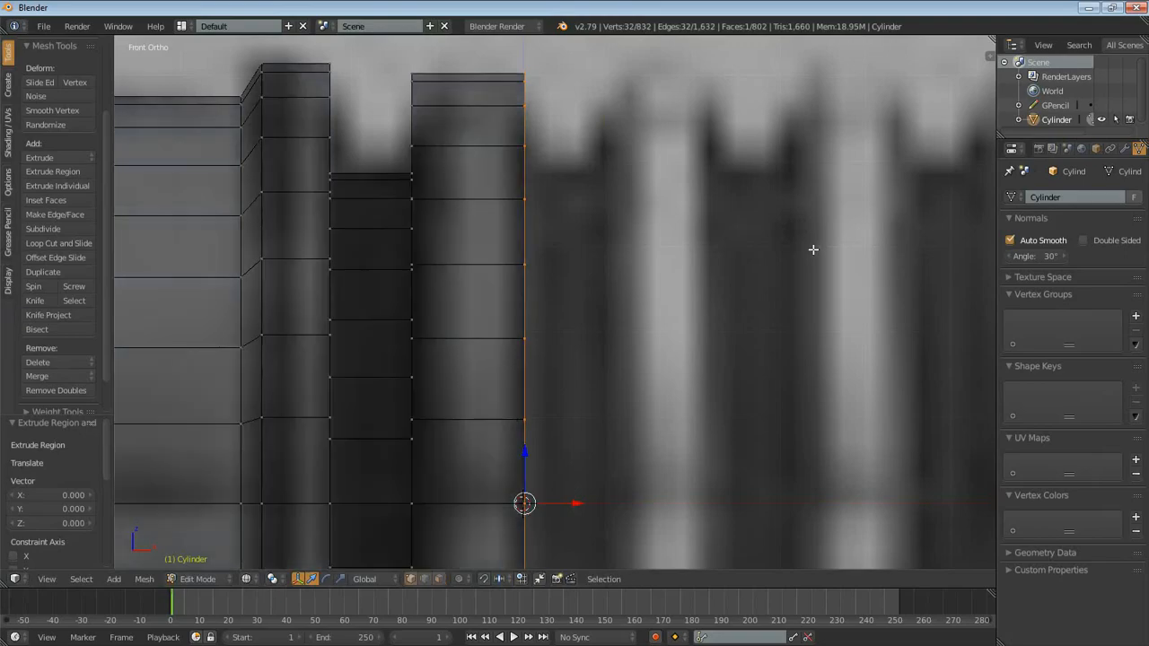
key(s)
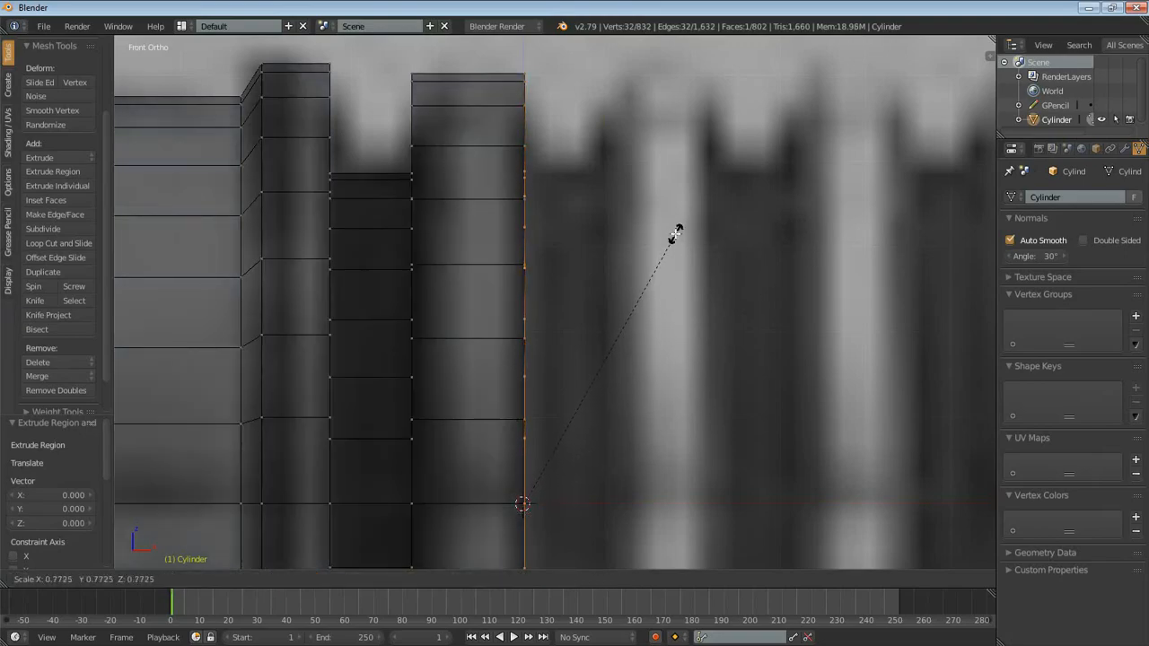
click(669, 230)
key(e)
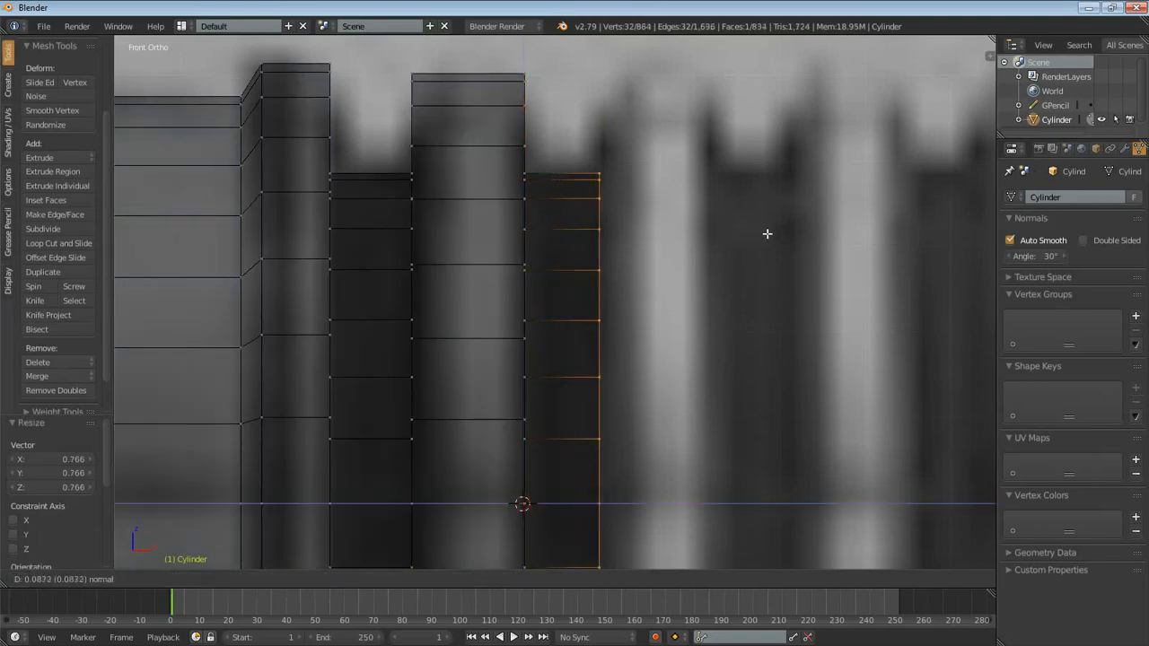
click(769, 236)
- Select the first rib and the groove after it, duplicate them, and move the copy 0.226 along X against the original
scroll(694, 243, down, 6)
scroll(709, 235, up, 5)
scroll(700, 231, down, 5)
key(a)
key(b)
drag(508, 195, 637, 513)
scroll(641, 441, up, 4)
shift+middle_drag(758, 356, 503, 358)
scroll(501, 358, down, 3)
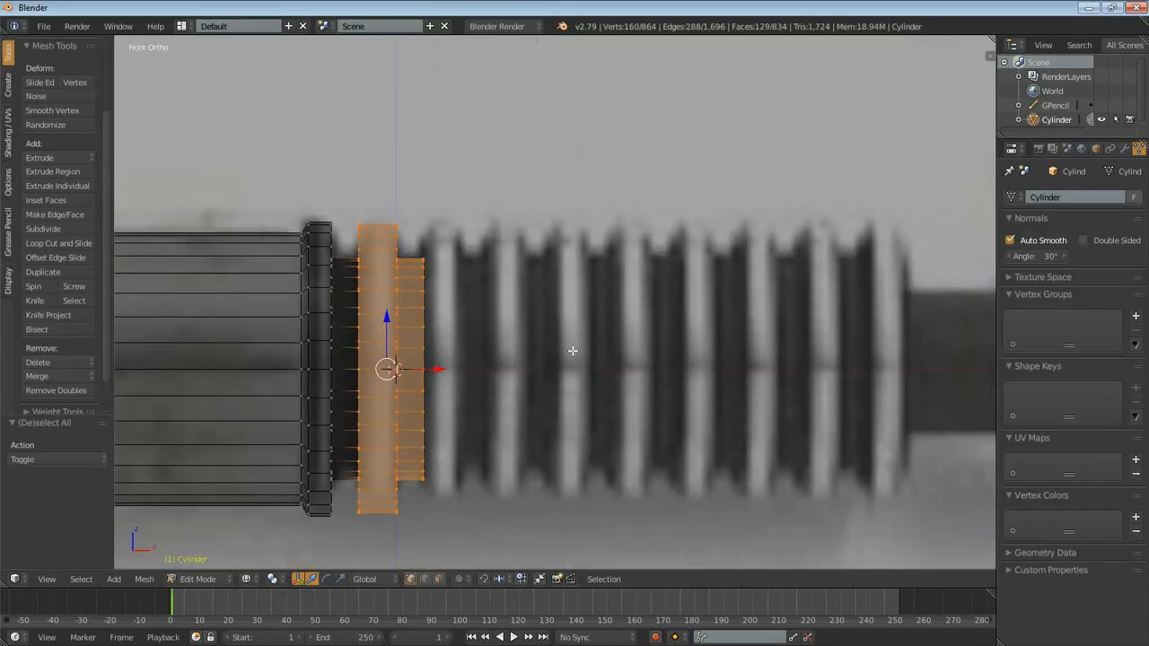
scroll(464, 387, up, 1)
scroll(502, 318, up, 1)
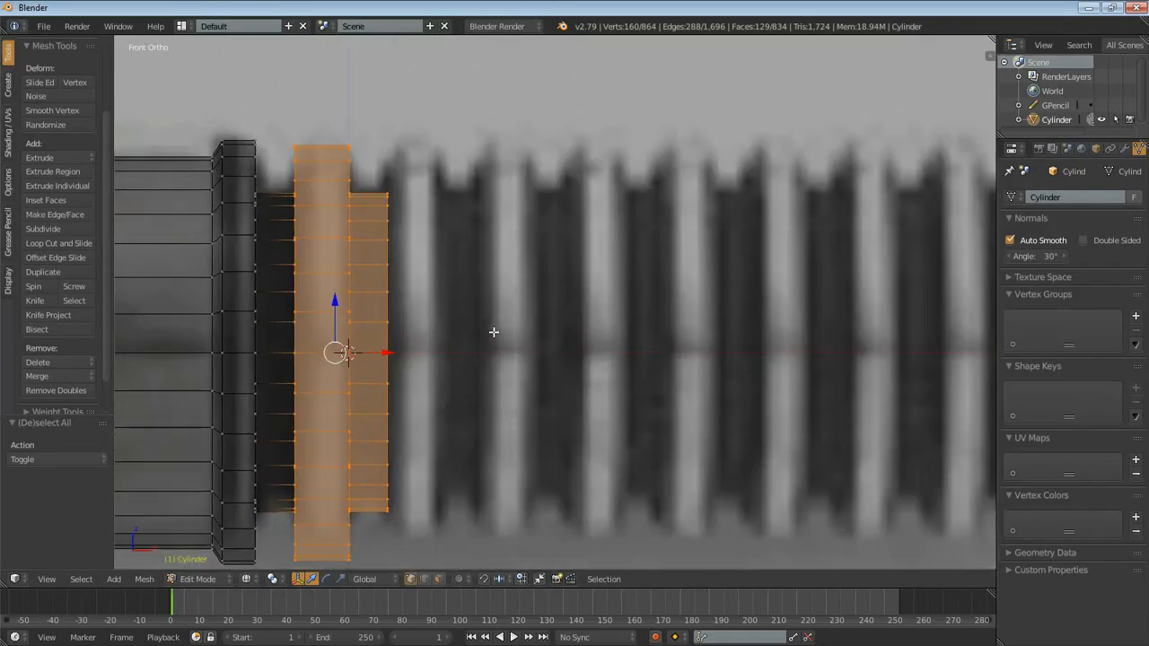
shift+middle_drag(519, 321, 541, 275)
key(e)
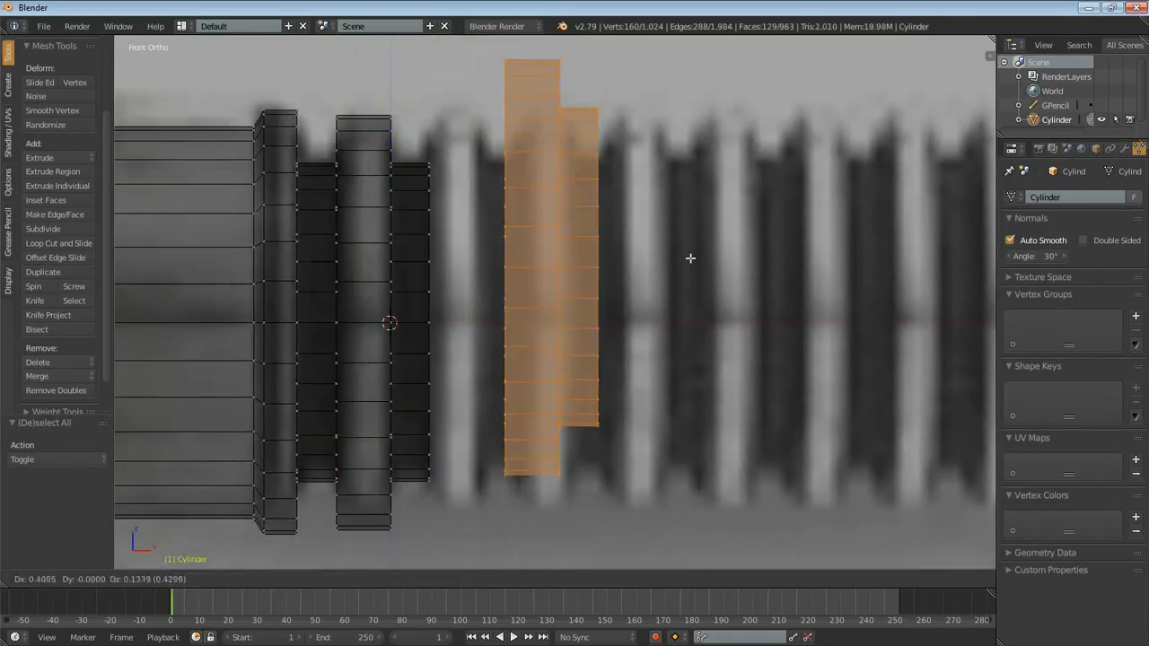
right_click(751, 206)
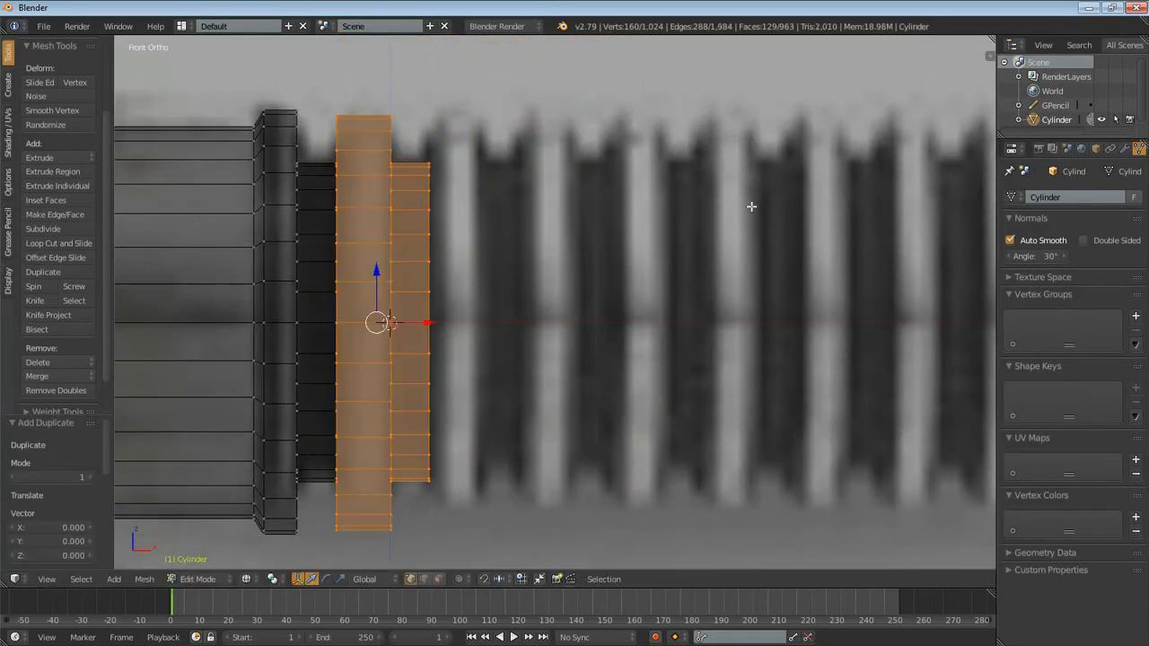
key(g)
key(x)
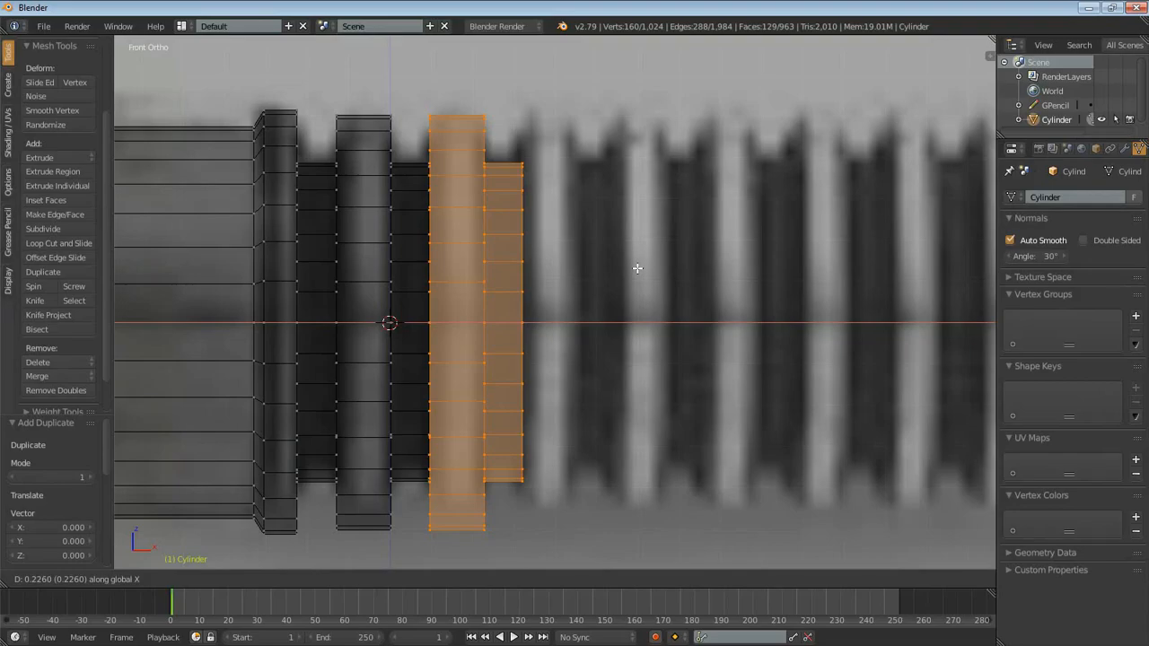
click(638, 267)
- Switch to solid shading and duplicate the copied rib and groove once more, offset 0.225 along X
scroll(567, 355, up, 3)
shift+middle_drag(547, 315, 565, 179)
scroll(529, 252, down, 1)
middle_drag(528, 255, 542, 267)
key(z)
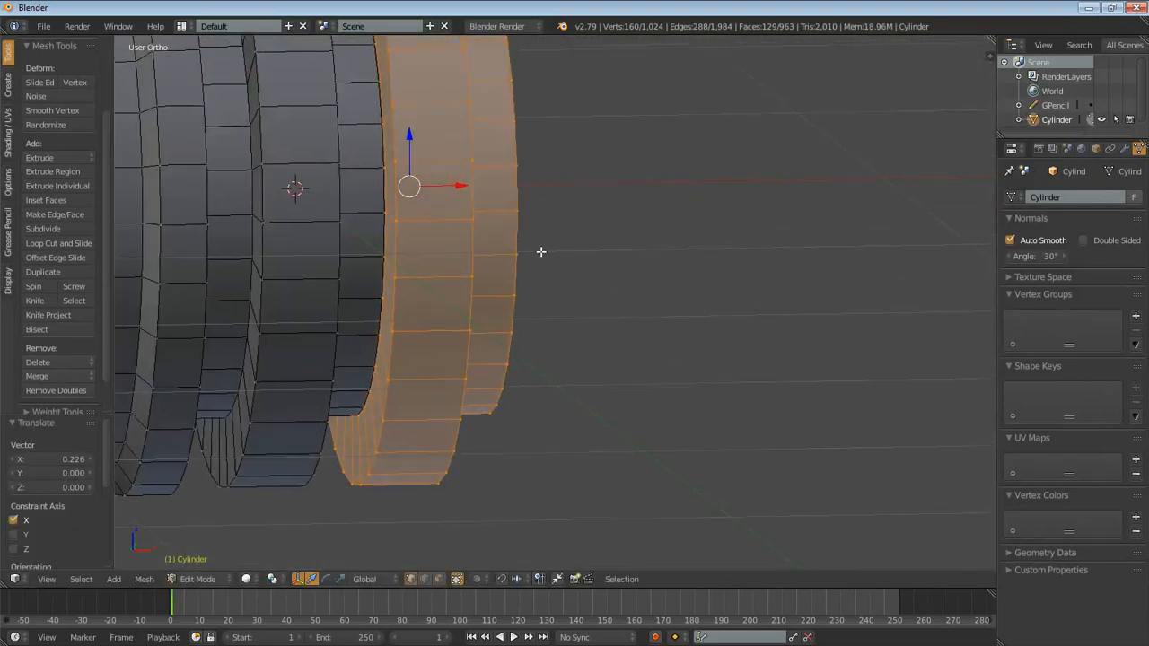
scroll(592, 331, down, 5)
middle_drag(700, 338, 679, 316)
key(KP_1)
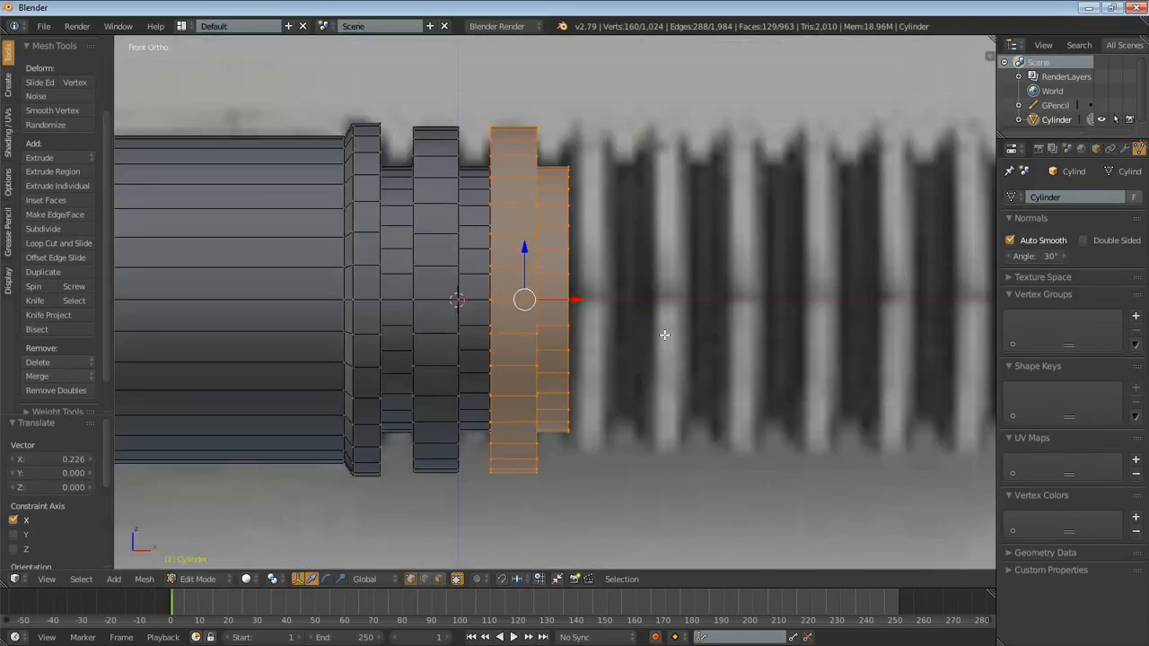
key(shift+d)
key(x)
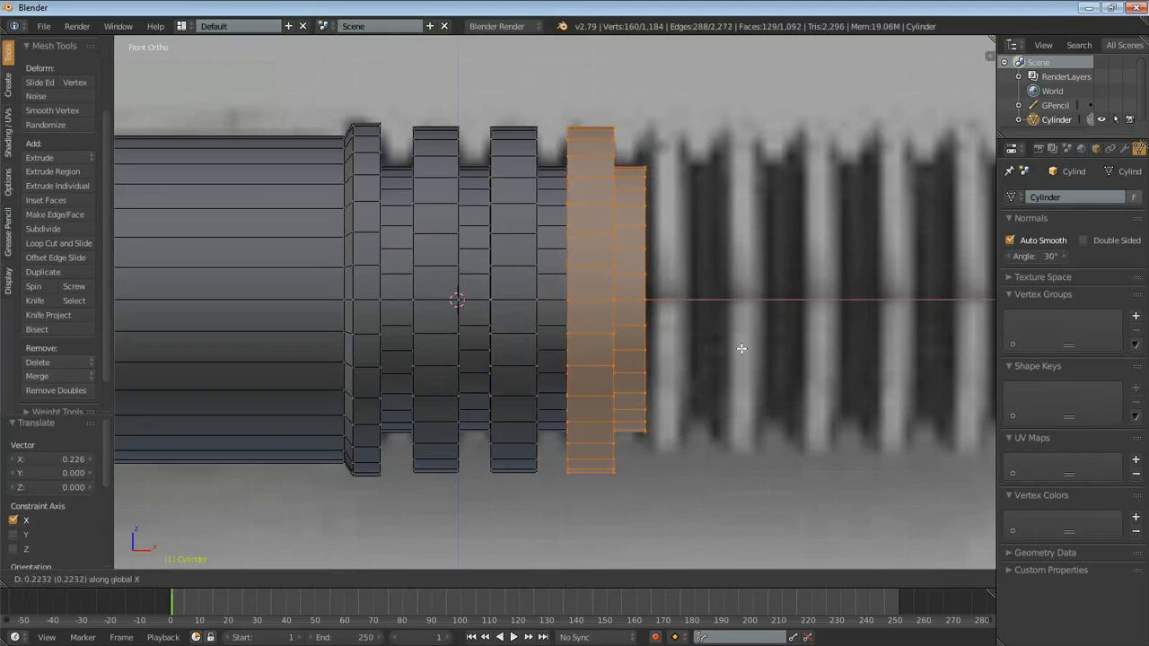
click(742, 349)
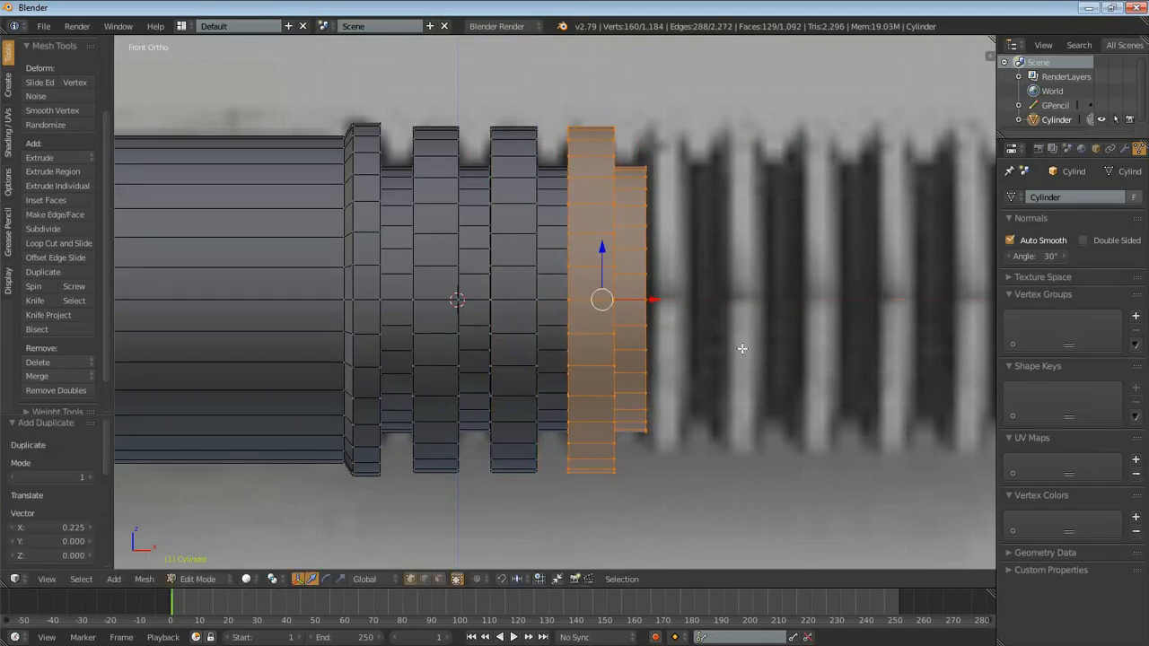
- Repeat the 0.225 duplication six times to extend the grip to nine ribs
key(shift+r)
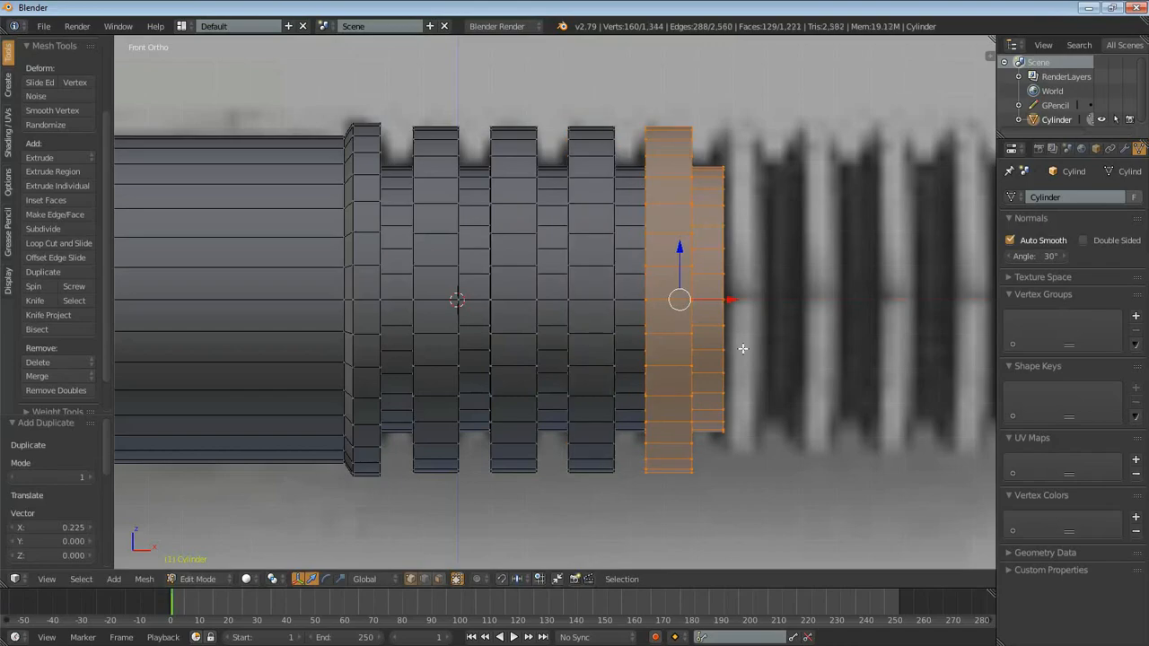
key(shift+r)
key(shift+r)
key(shift+r)
key(shift+r)
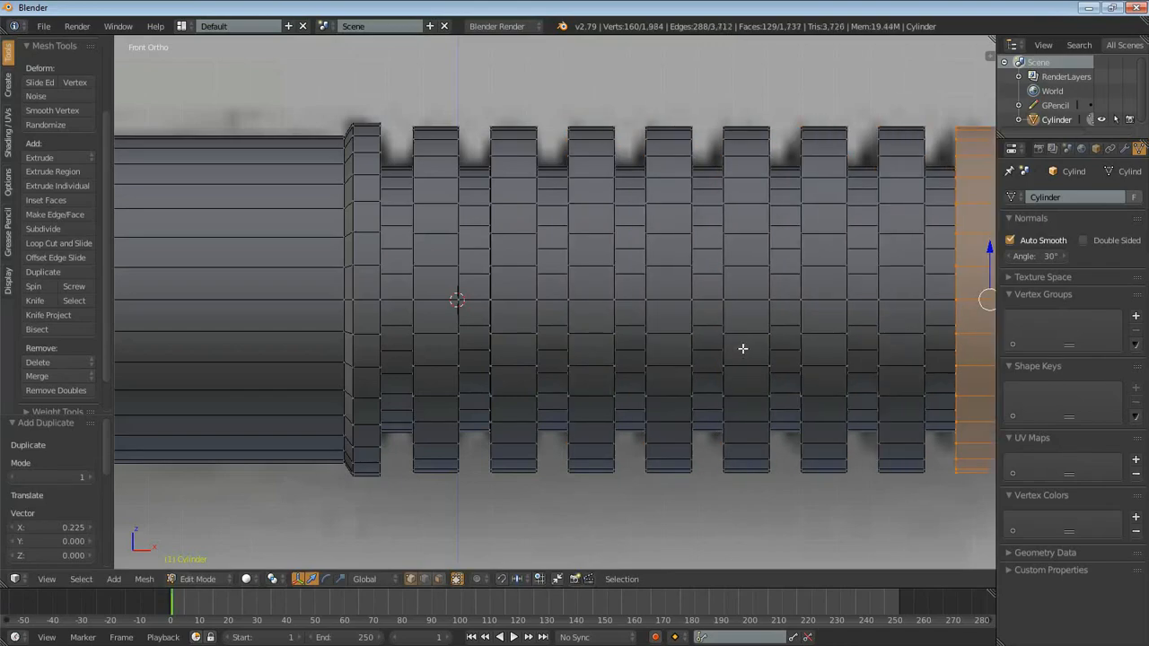
scroll(742, 348, down, 4)
key(shift+r)
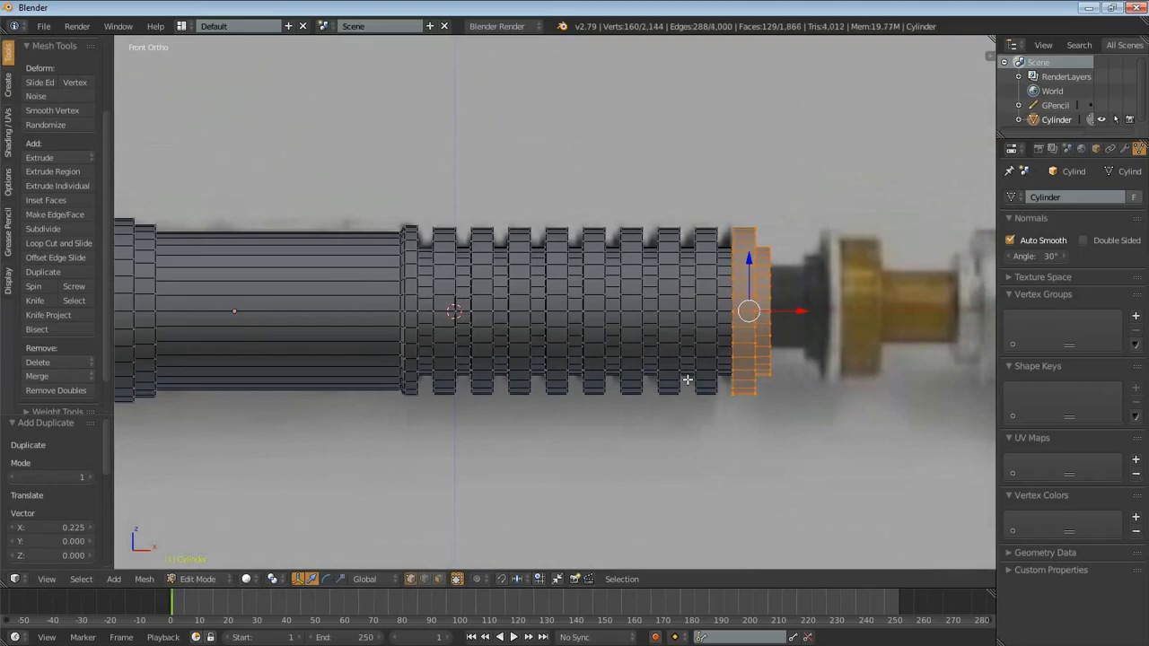
scroll(678, 393, up, 5)
scroll(572, 379, down, 2)
- Examine the seams between the duplicated ribs and grooves, trying to move one groove's edge loop
shift+middle_drag(721, 397, 602, 410)
key(z)
key(z)
scroll(510, 406, up, 5)
middle_drag(509, 407, 786, 324)
scroll(559, 295, up, 6)
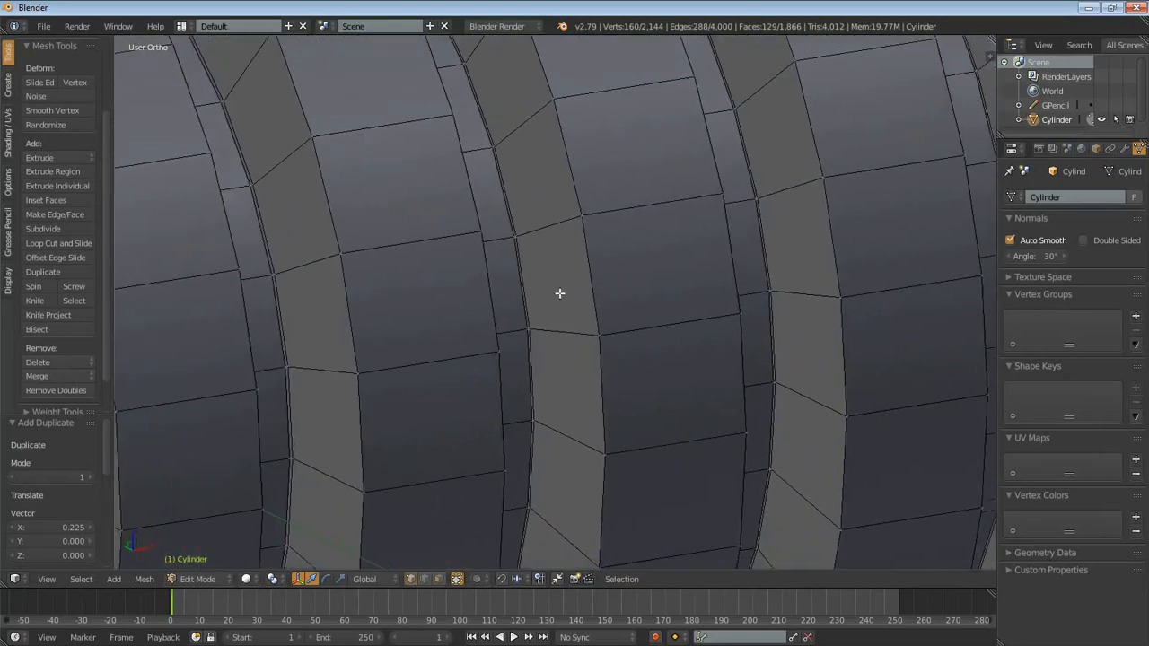
alt+right_click(504, 297)
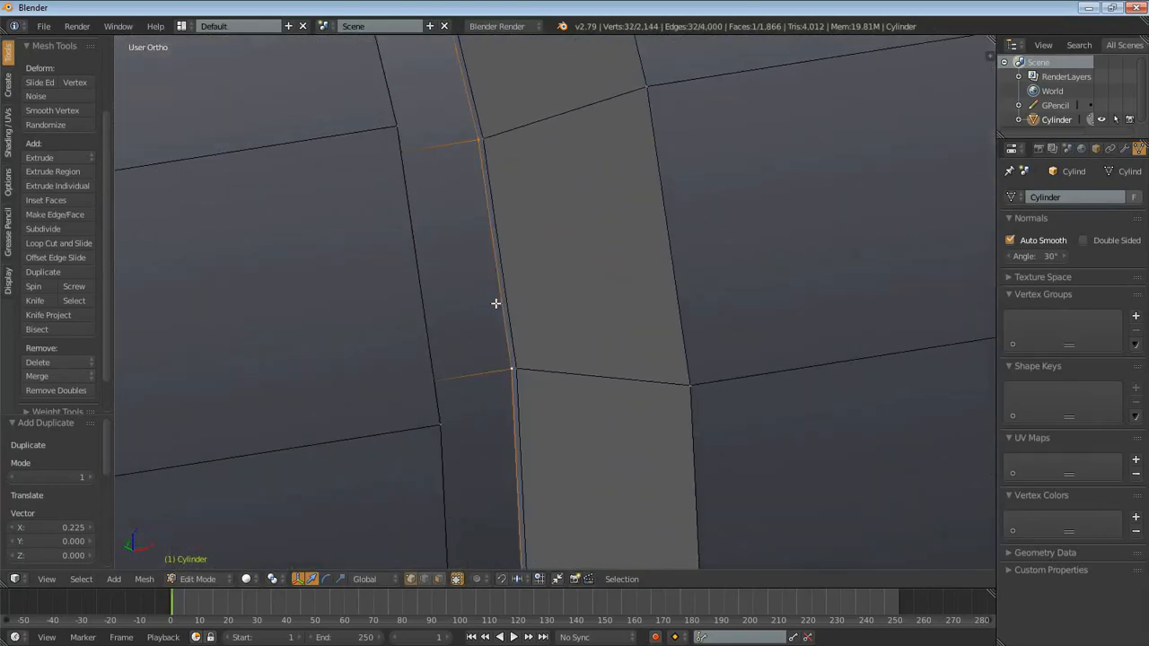
key(g)
right_click(631, 314)
scroll(624, 304, down, 6)
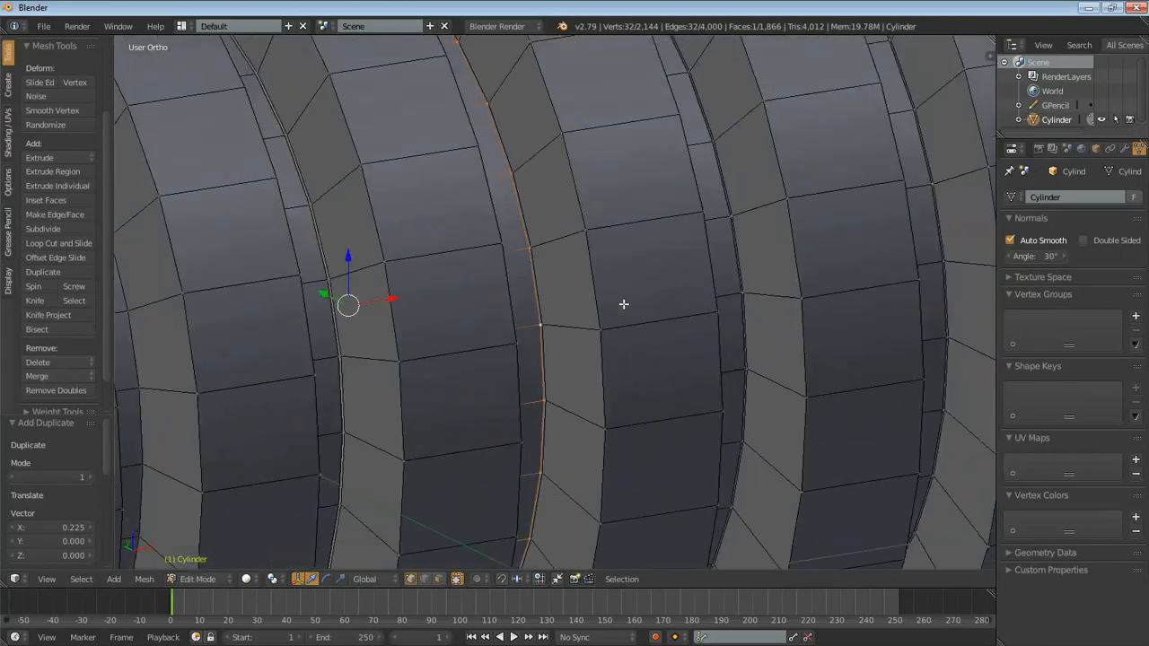
scroll(624, 304, down, 5)
shift+middle_drag(449, 315, 430, 296)
- In face selection mode, select the eight groove face loops between the nine ribs and delete those faces
click(440, 579)
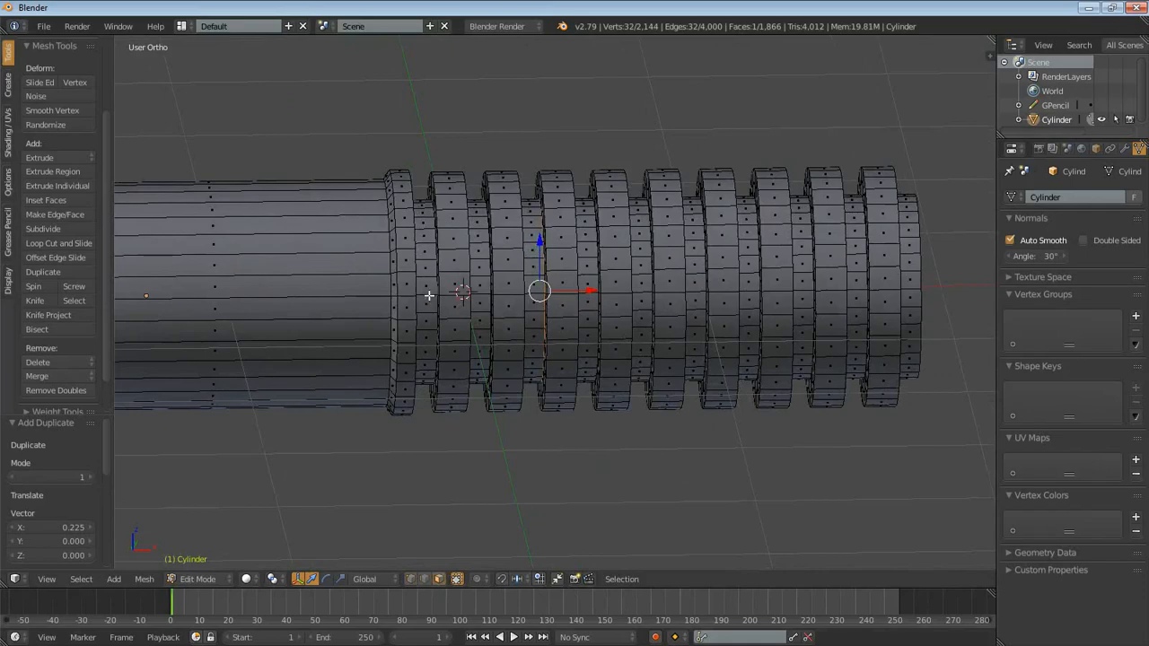
alt+right_click(429, 281)
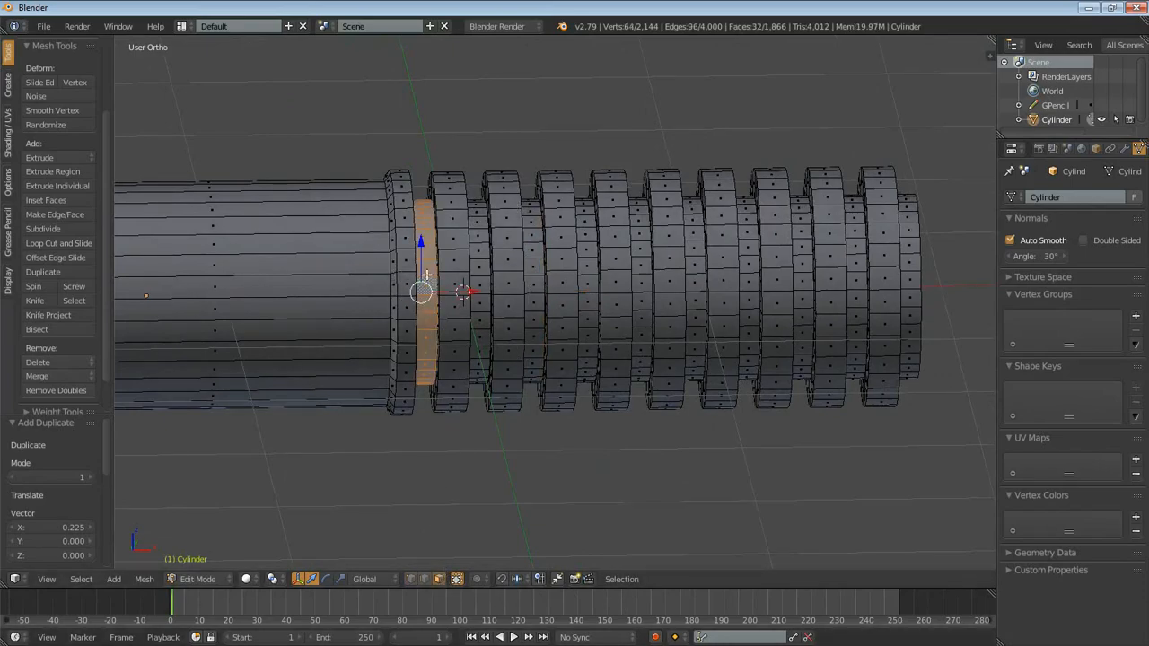
alt+shift+right_click(483, 273)
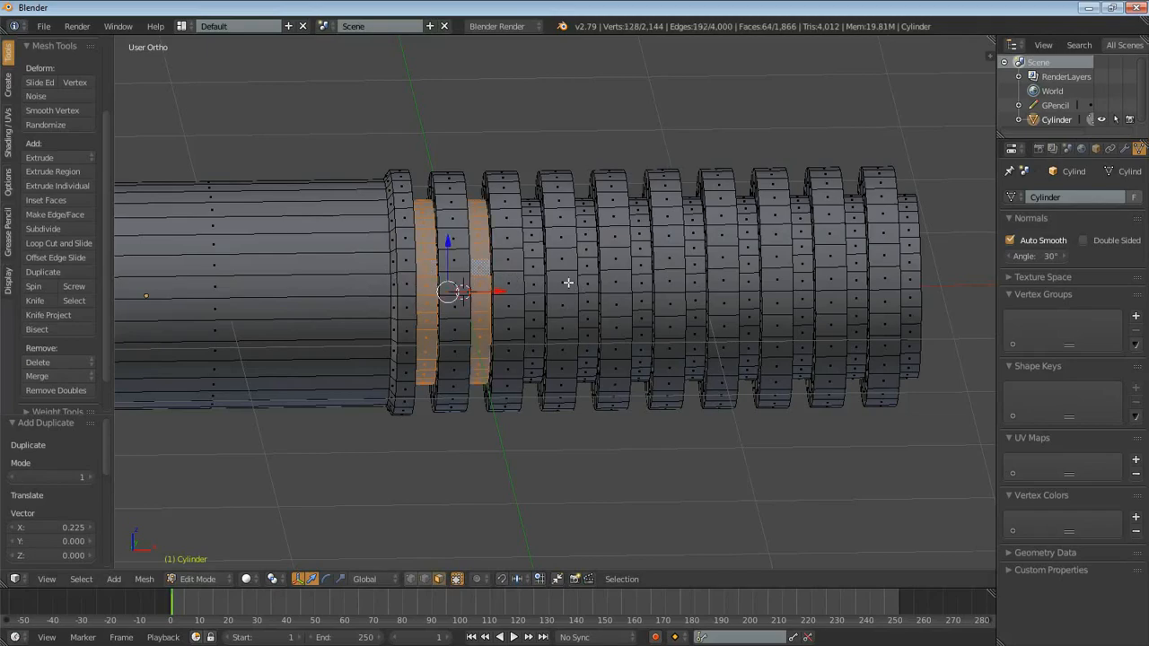
alt+shift+right_click(535, 273)
alt+shift+right_click(588, 274)
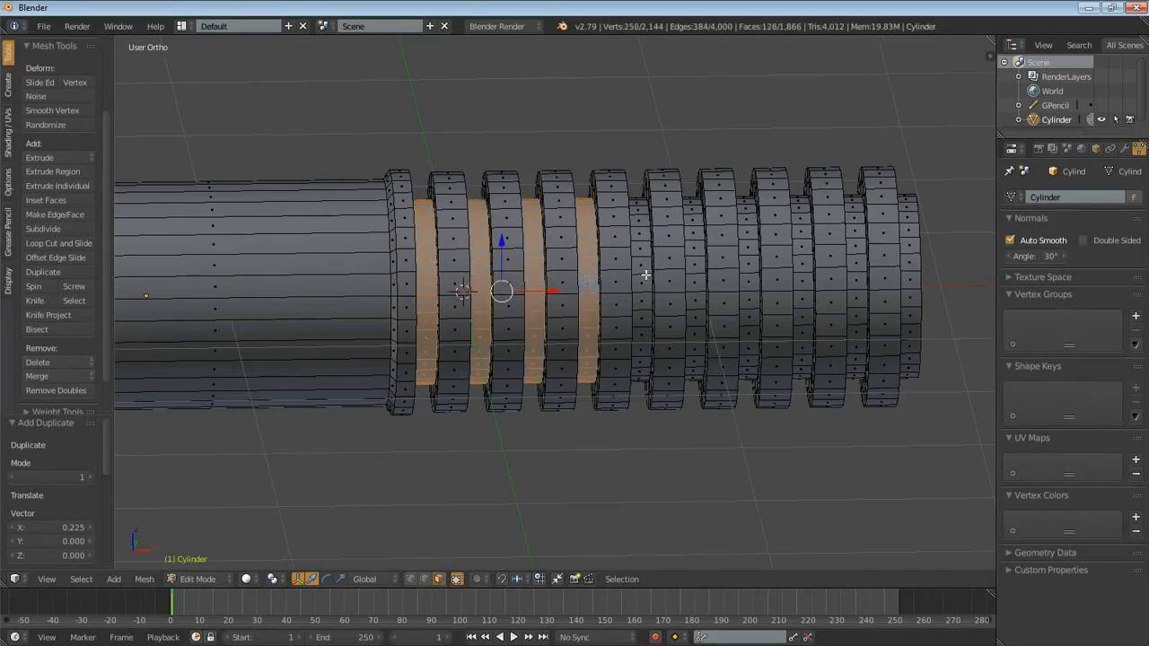
alt+shift+right_click(639, 272)
alt+shift+right_click(699, 269)
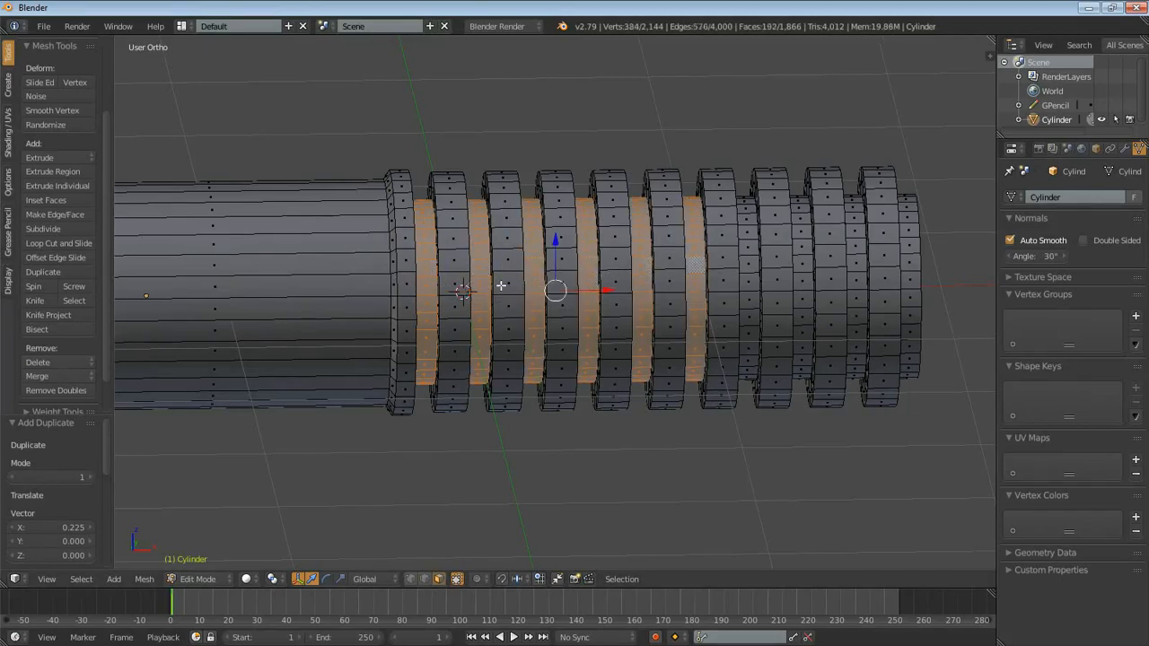
alt+shift+right_click(425, 274)
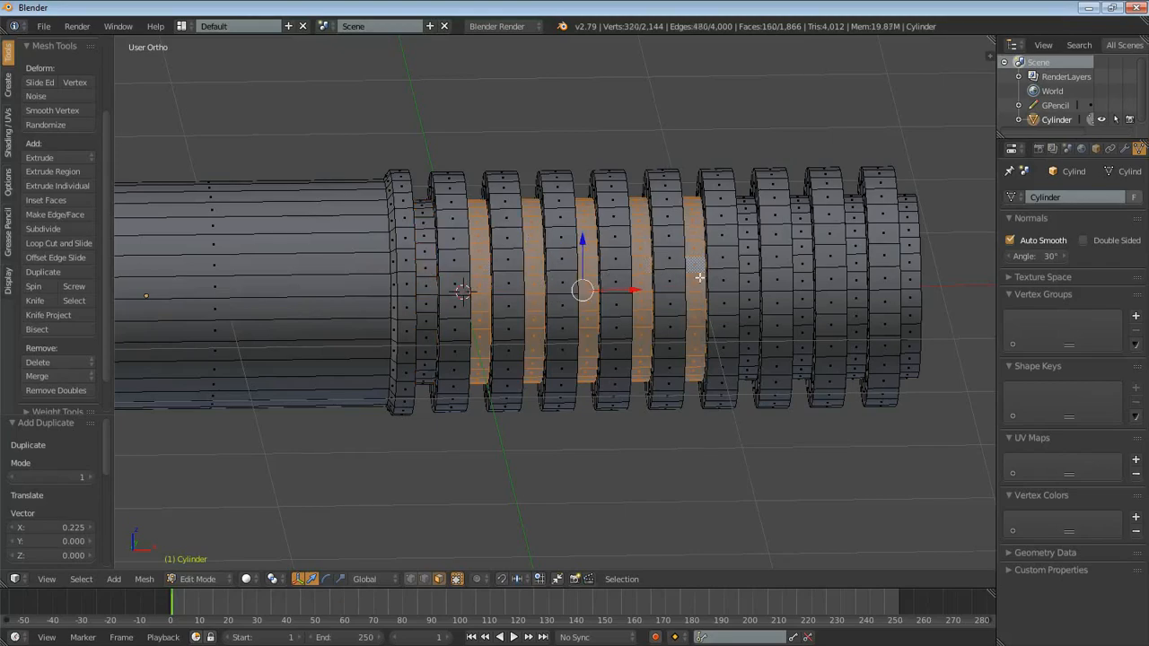
alt+shift+right_click(748, 270)
alt+shift+right_click(802, 271)
alt+shift+right_click(858, 270)
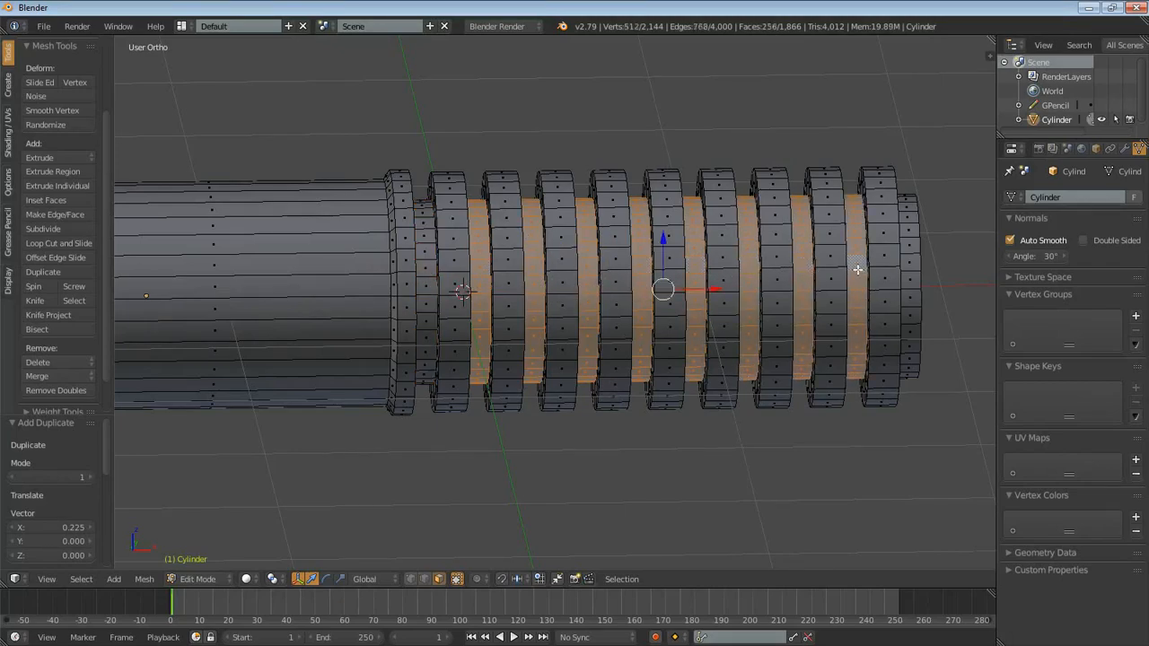
alt+shift+right_click(915, 269)
alt+shift+right_click(923, 271)
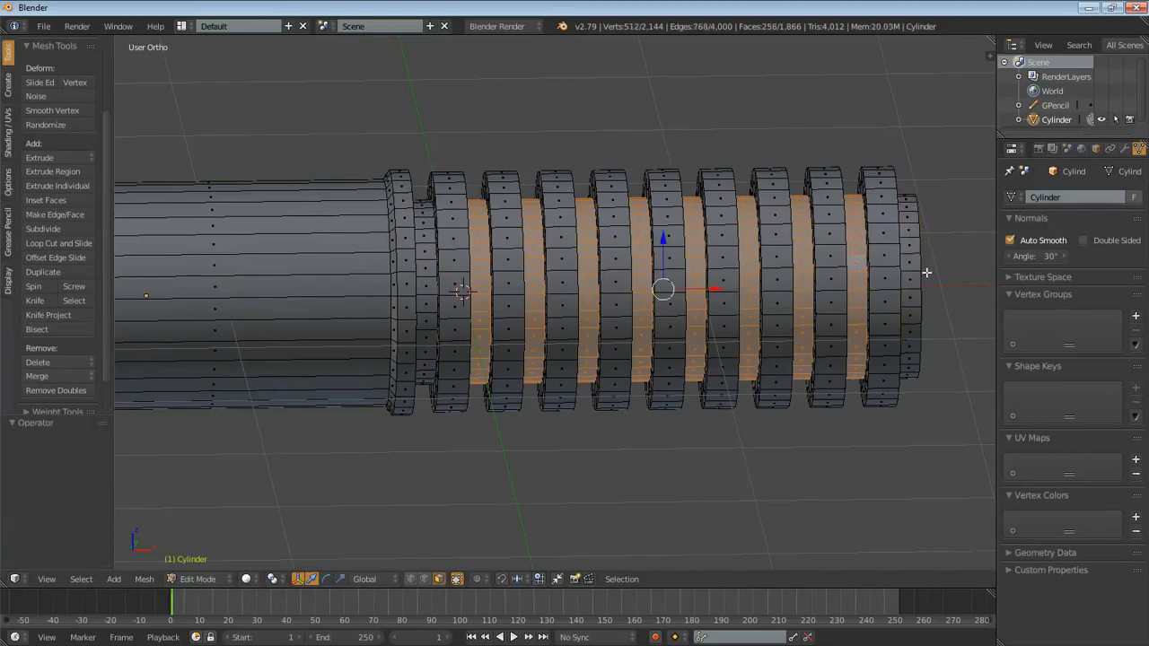
key(x)
click(731, 310)
- Select the eight round cap faces exposed in the gaps between the ribs and delete them
middle_drag(838, 302, 791, 322)
middle_drag(758, 331, 710, 336)
scroll(571, 363, up, 5)
right_click(617, 232)
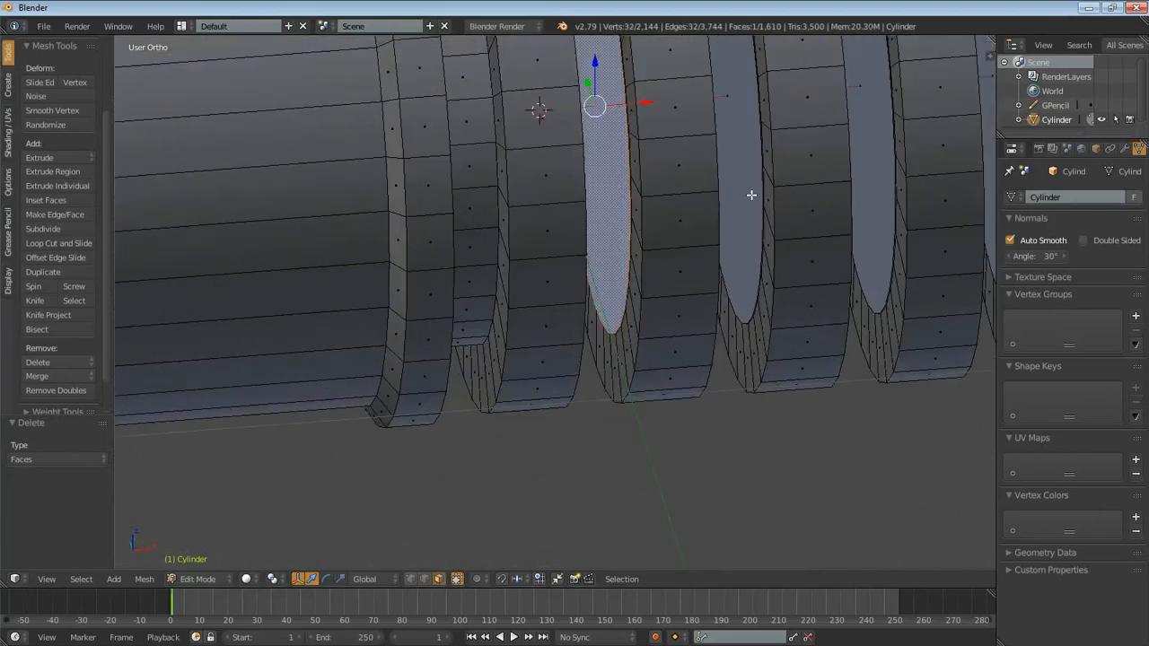
shift+right_click(751, 195)
shift+right_click(854, 196)
middle_drag(853, 198, 674, 311)
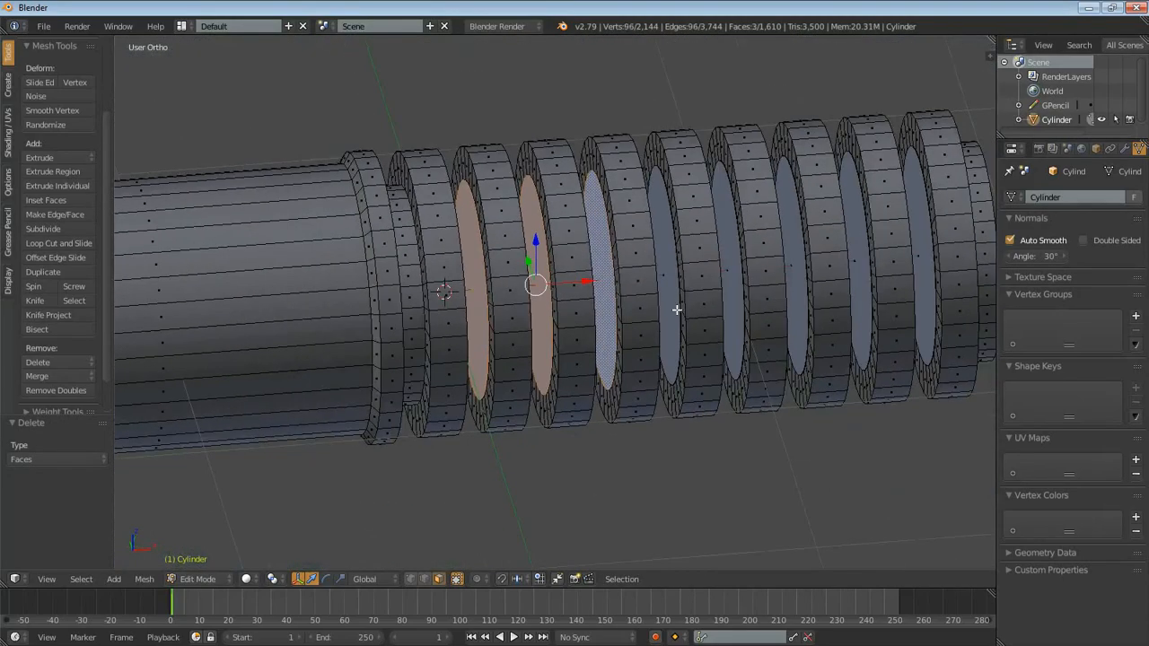
shift+right_click(674, 310)
shift+right_click(733, 290)
shift+right_click(795, 263)
shift+right_click(858, 252)
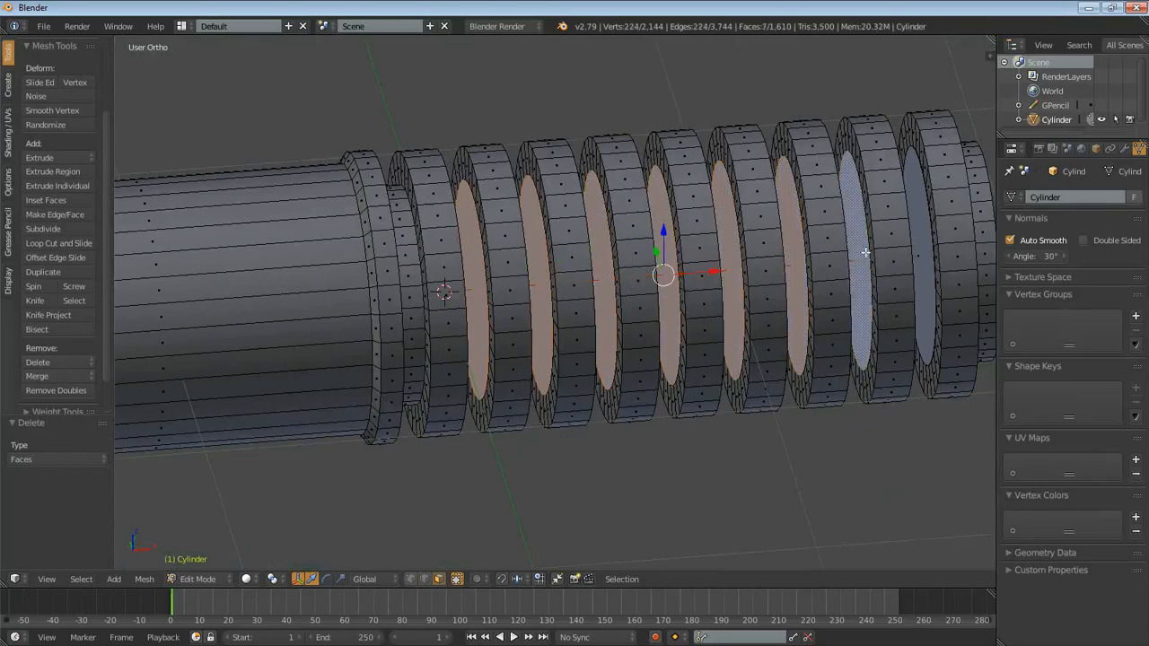
shift+right_click(923, 238)
key(x)
click(822, 260)
- In vertex selection mode, select the two open edge loops facing each other across the gap between the first and second ribs
middle_drag(736, 269, 626, 333)
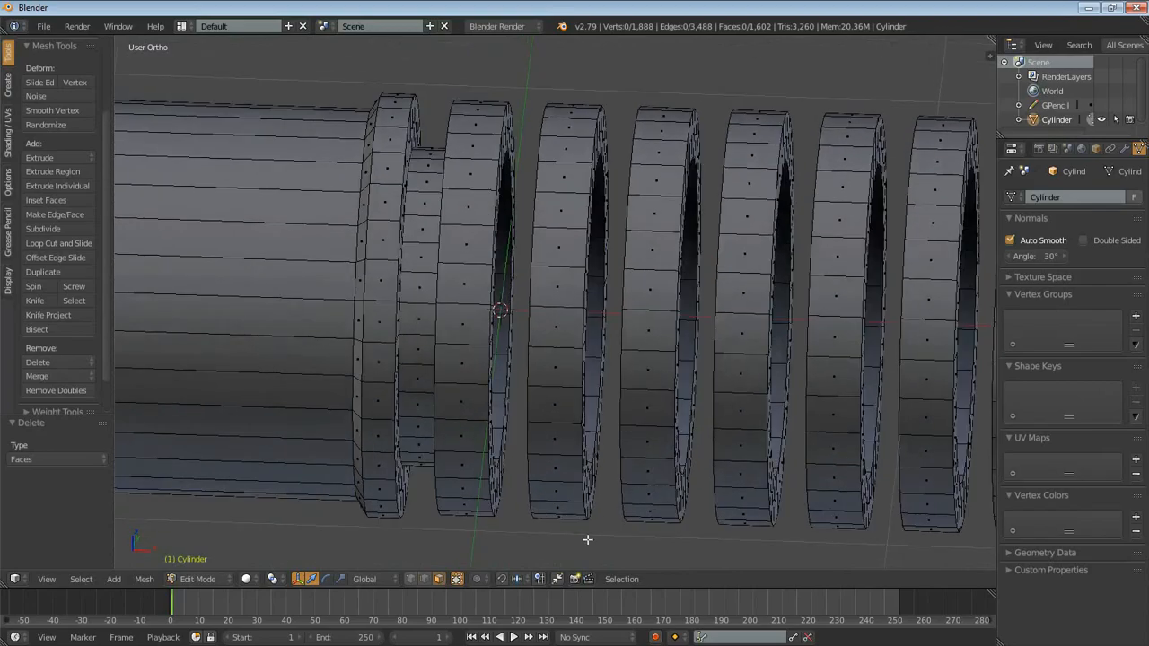
click(409, 580)
middle_drag(503, 361, 472, 329)
scroll(472, 329, up, 3)
alt+click(415, 214)
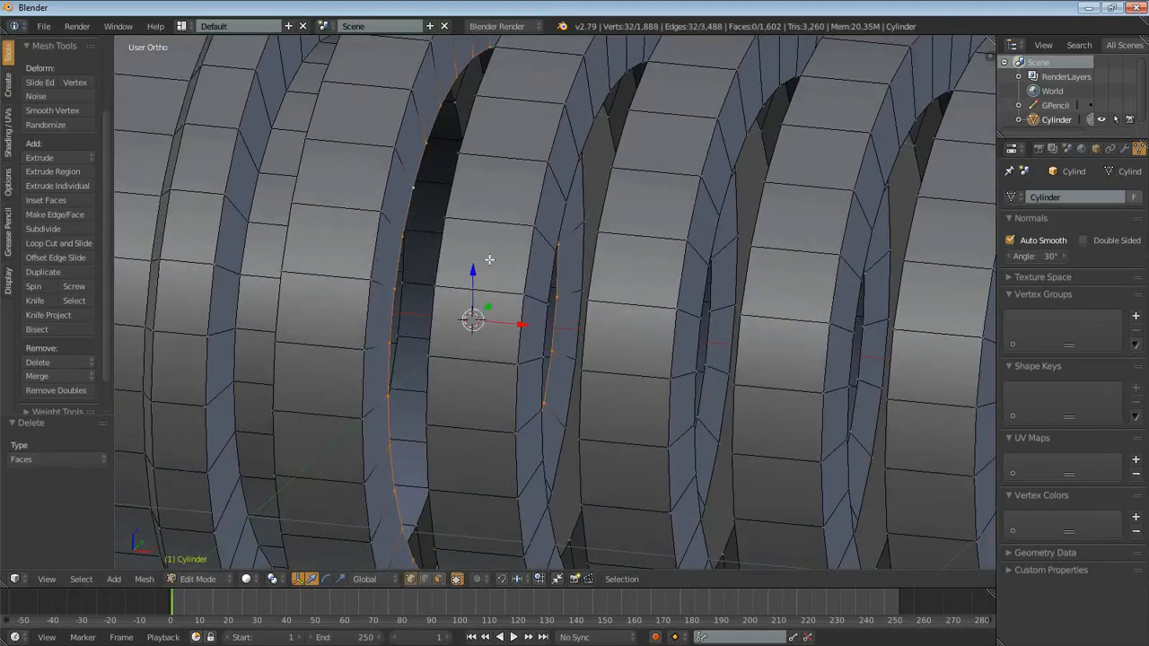
middle_drag(499, 273, 646, 231)
alt+shift+click(630, 220)
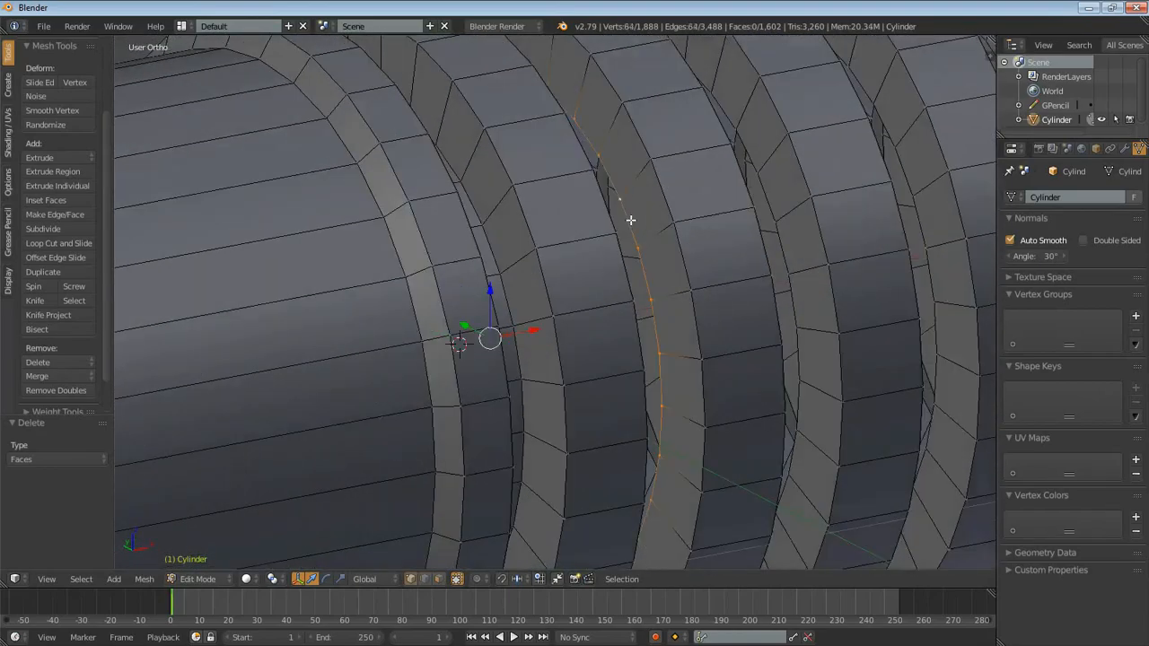
key(w)
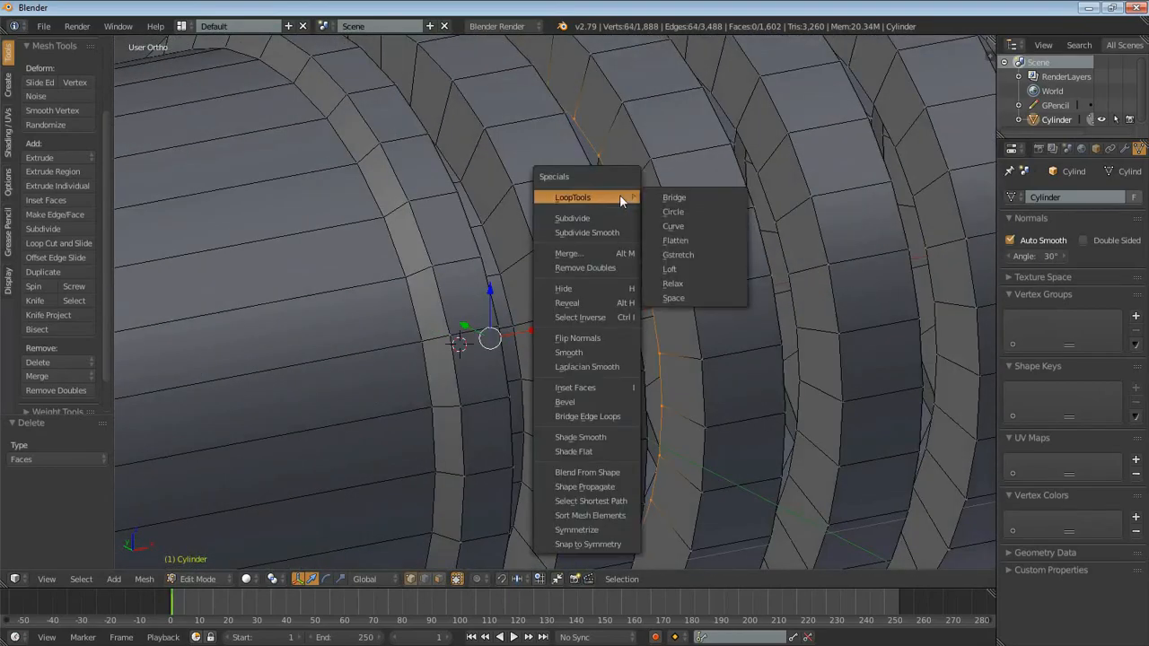
middle_drag(685, 154, 537, 331)
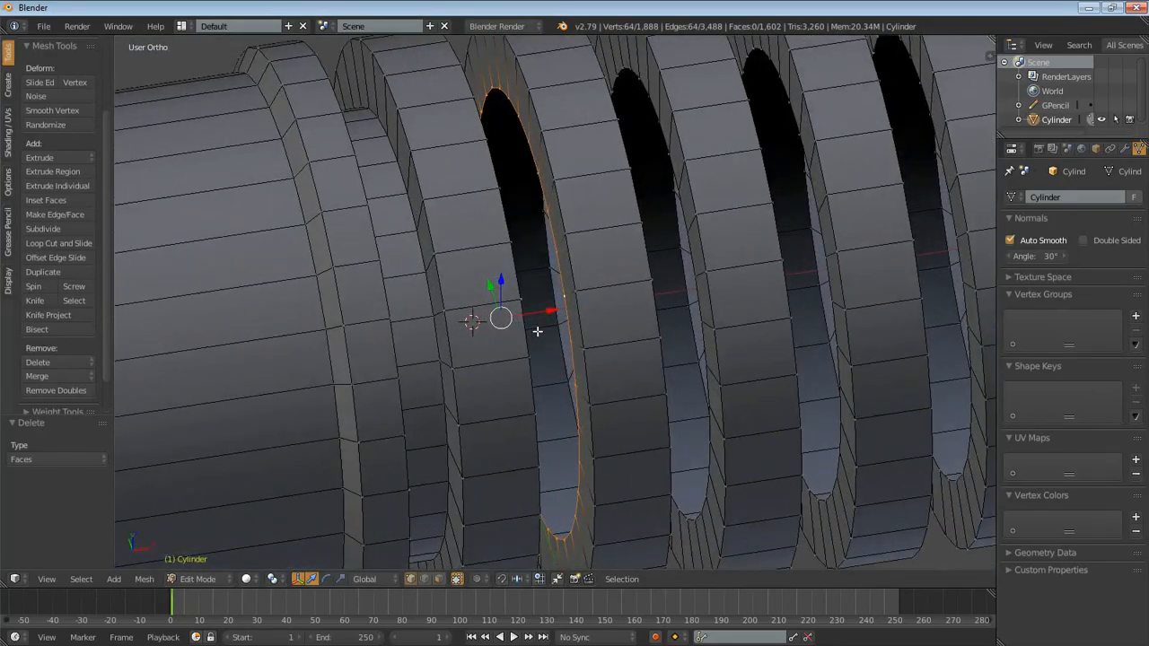
- Look up the LoopTools add-on in the user preferences by searching for "loop", and view its details
click(44, 27)
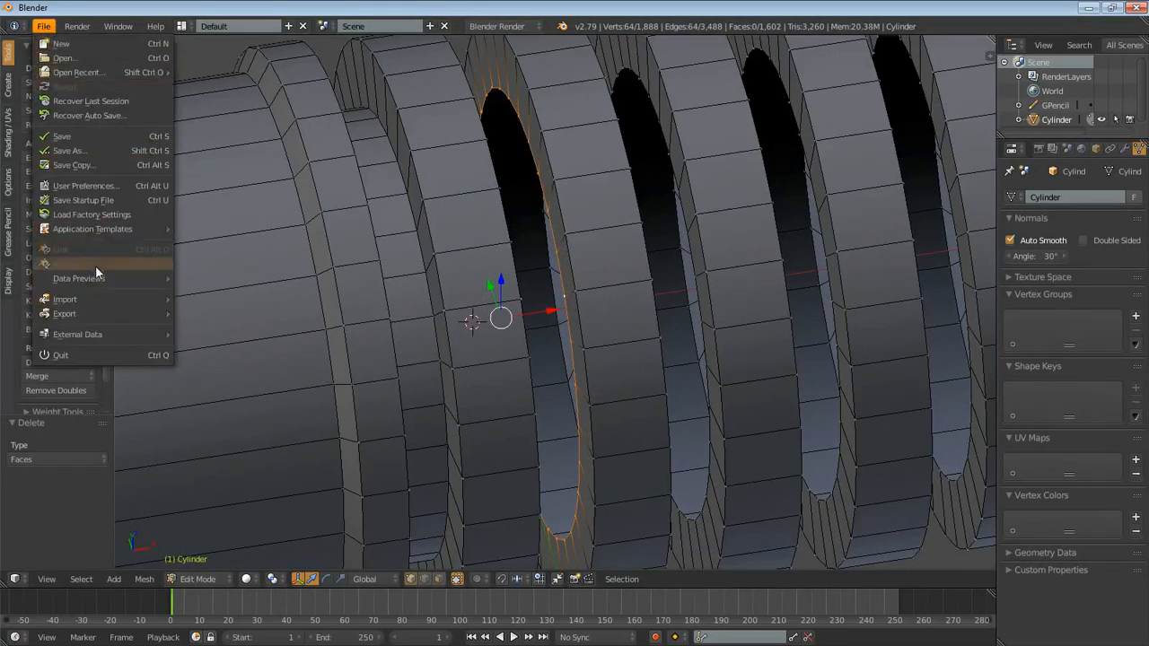
click(80, 185)
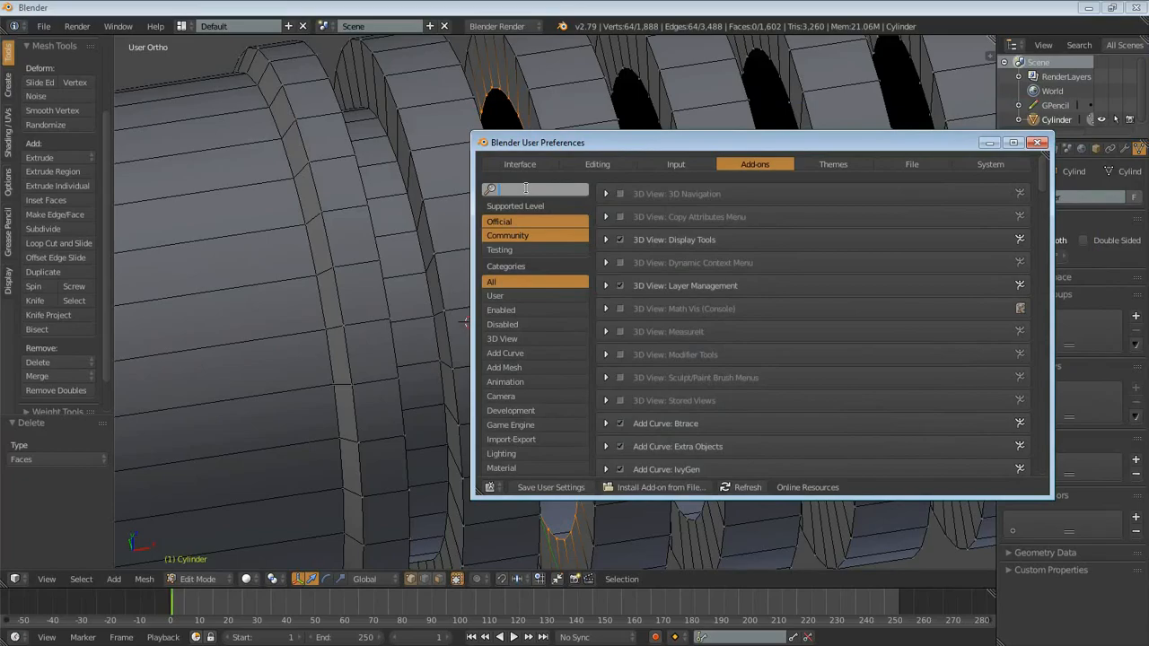
text(mesh)
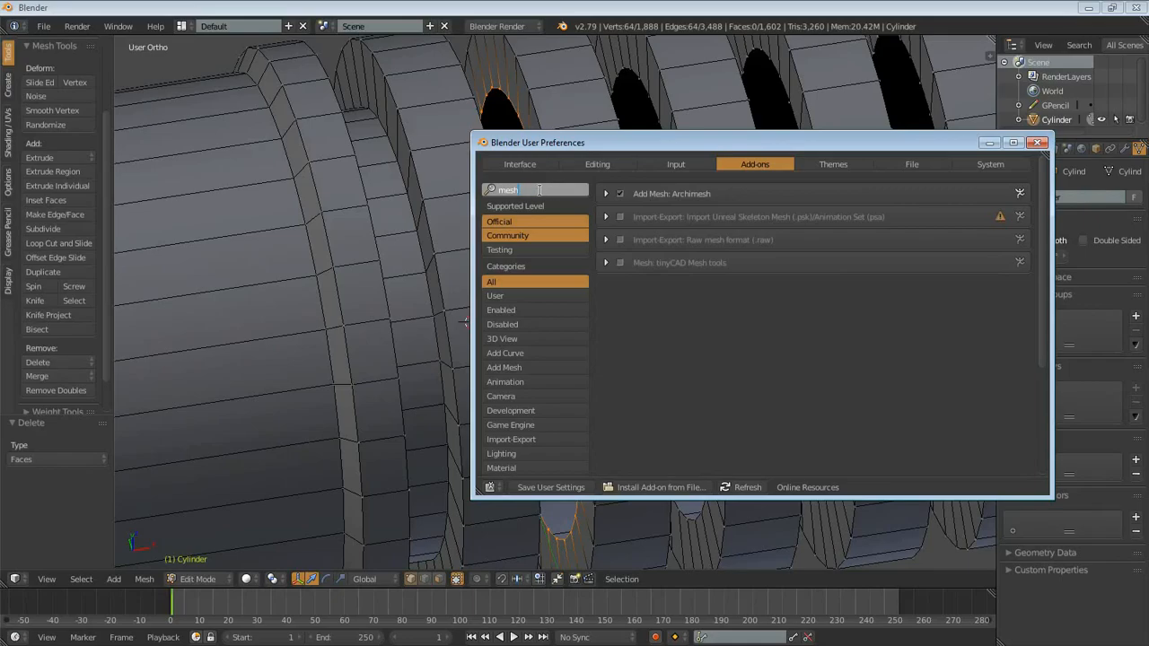
text(loop)
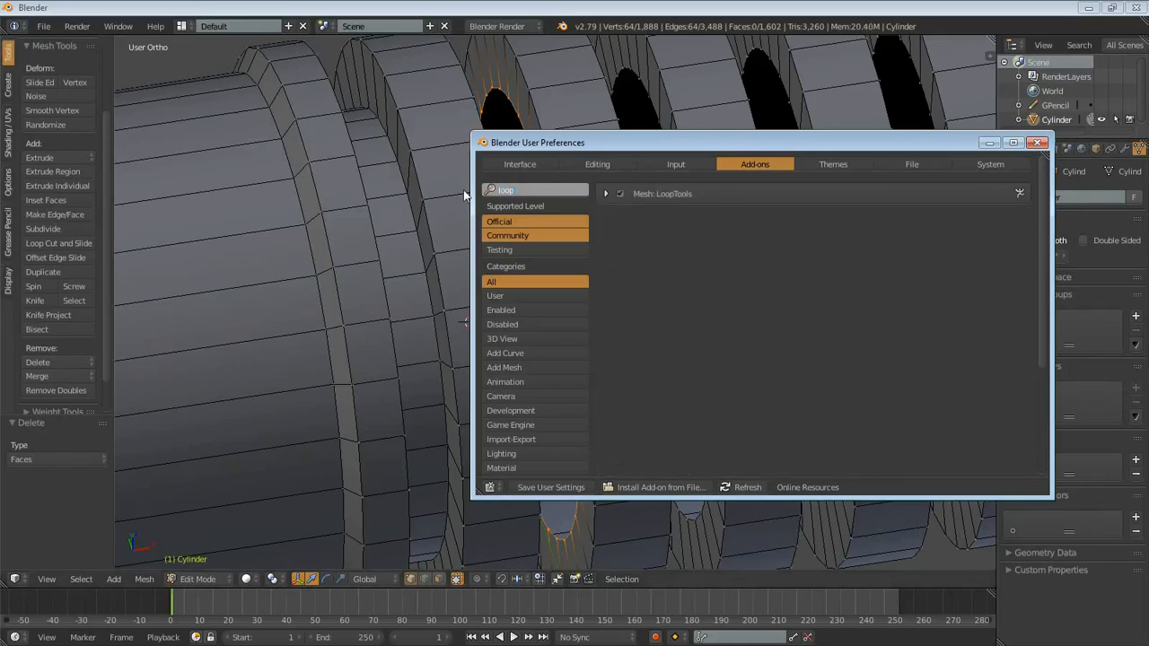
click(801, 249)
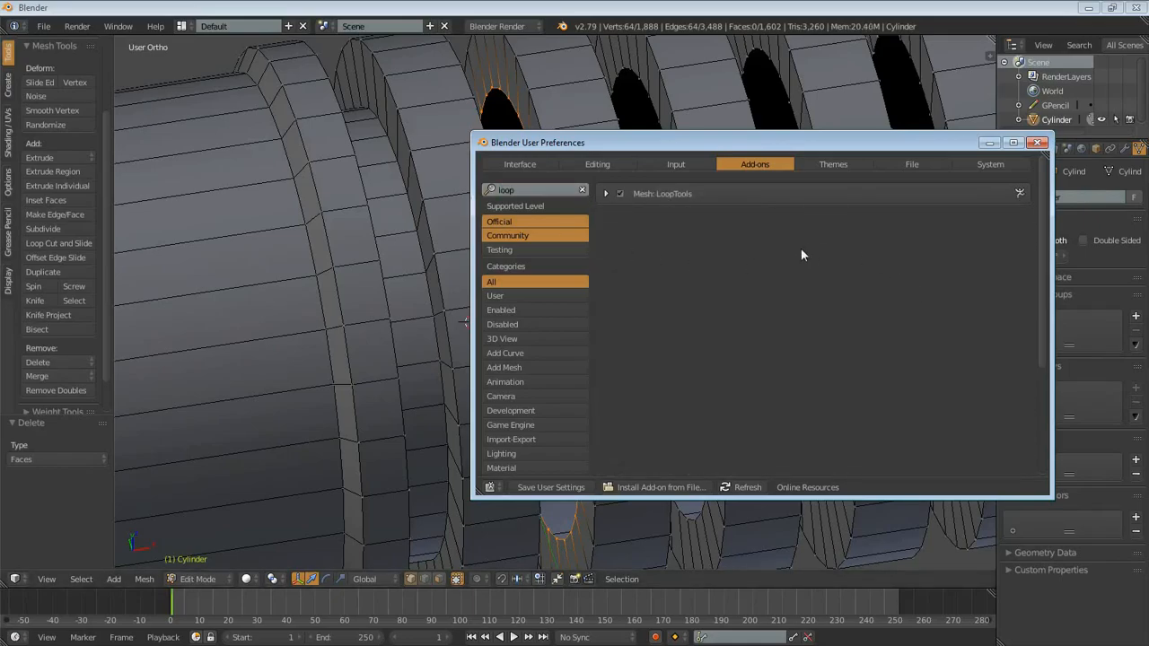
click(607, 192)
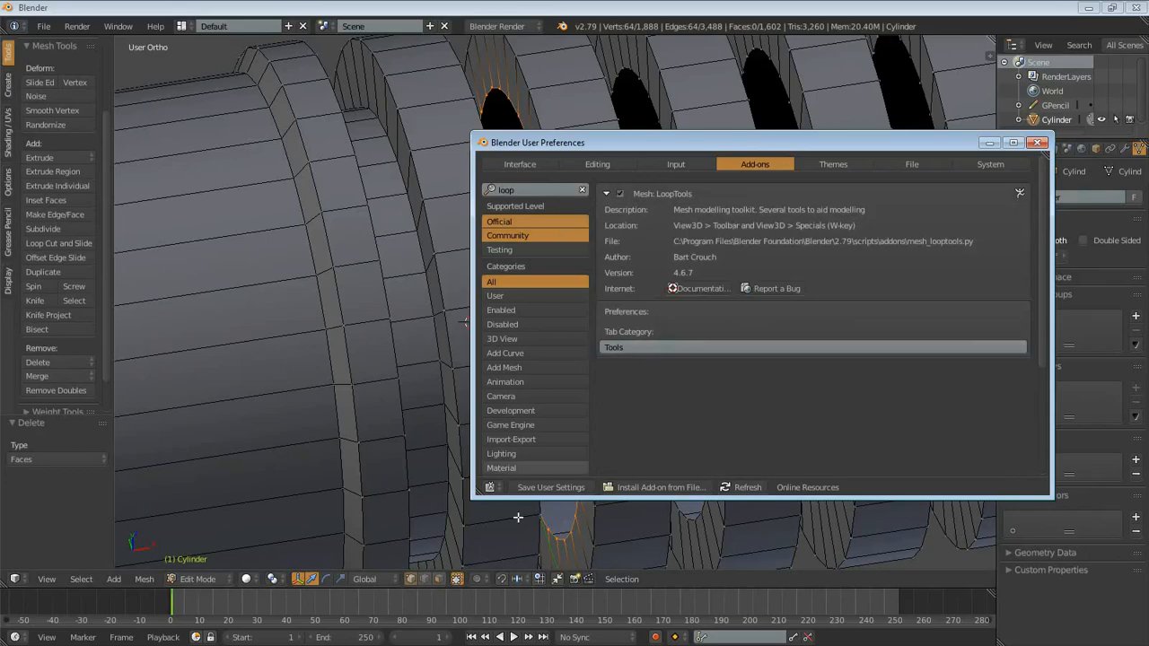
click(1037, 142)
- Close the first two gaps between the ribs by joining their facing edge loops with LoopTools Bridge
middle_drag(537, 294, 504, 260)
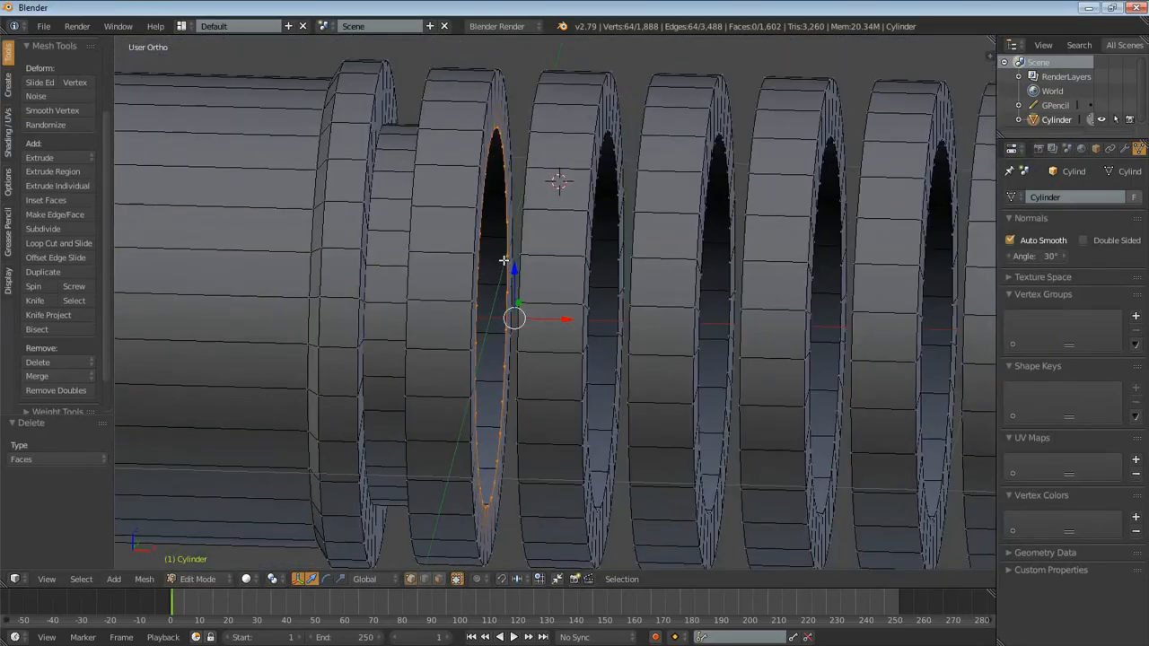
key(w)
mouse_move(449, 181)
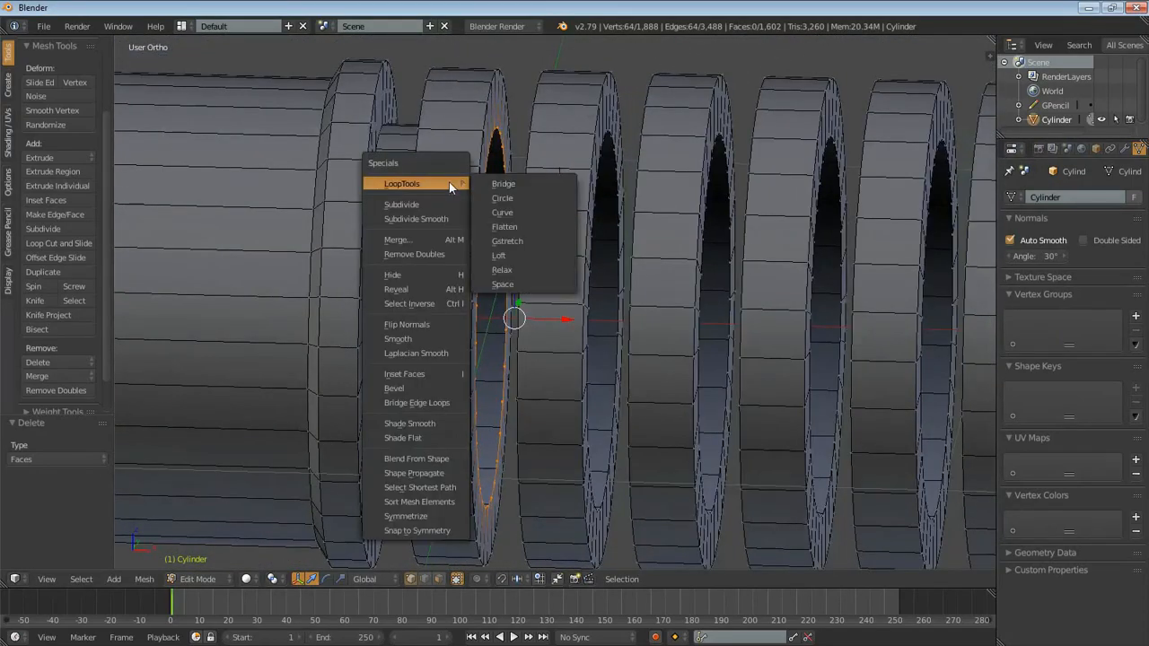
click(514, 184)
middle_drag(635, 312, 610, 316)
alt+right_click(496, 304)
alt+shift+right_click(670, 304)
key(w)
click(709, 208)
- Select the facing edge loops between the third and fourth ribs and join them with LoopTools Bridge, undoing a wrong first attempt
middle_drag(748, 290, 616, 342)
scroll(756, 283, up, 1)
alt+right_click(798, 277)
alt+shift+right_click(550, 340)
key(w)
click(571, 316)
key(ctrl+z)
key(w)
mouse_move(526, 237)
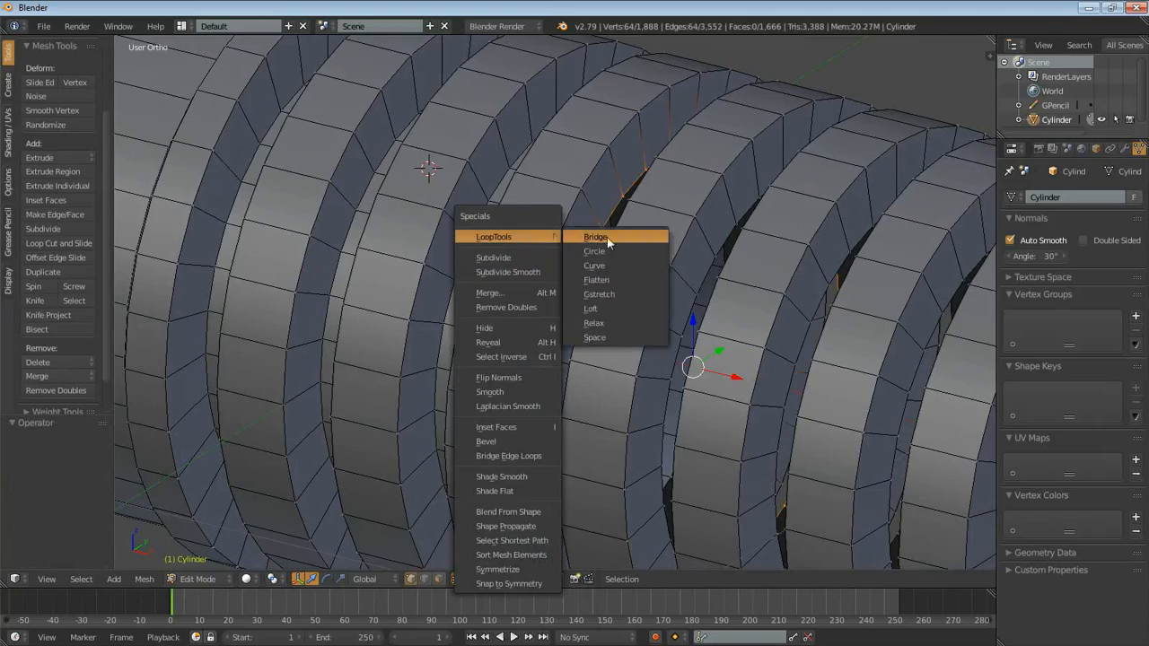
click(607, 237)
- Bridge the open edge loops between the fourth and fifth ribs with LoopTools
scroll(821, 383, up, 3)
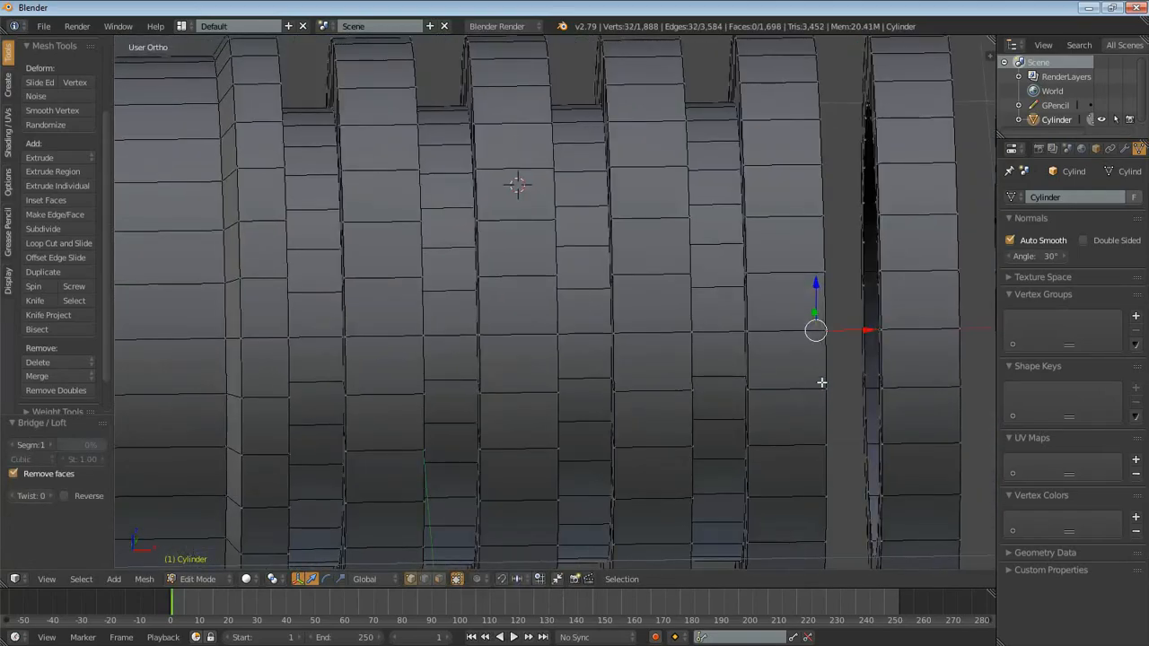
alt+shift+right_click(861, 276)
key(w)
mouse_move(832, 286)
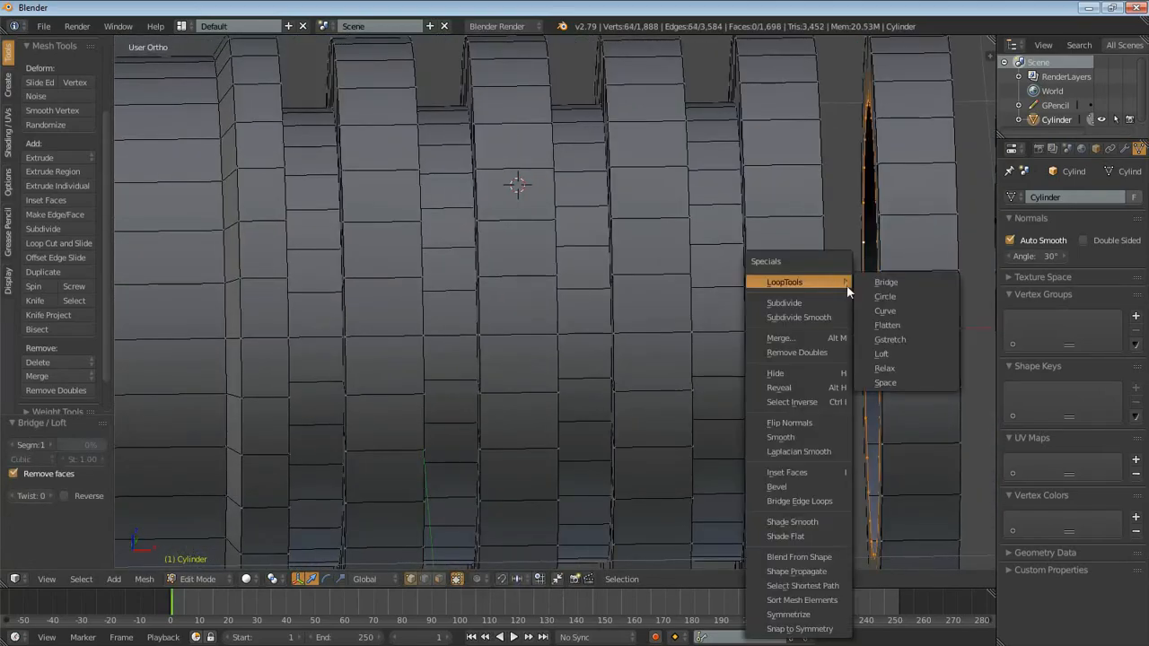
click(965, 295)
- Select the two open loops between the fifth and sixth ribs and connect them with LoopTools Bridge
shift+middle_drag(913, 282, 574, 298)
alt+right_click(771, 269)
alt+shift+right_click(559, 308)
key(w)
mouse_move(538, 282)
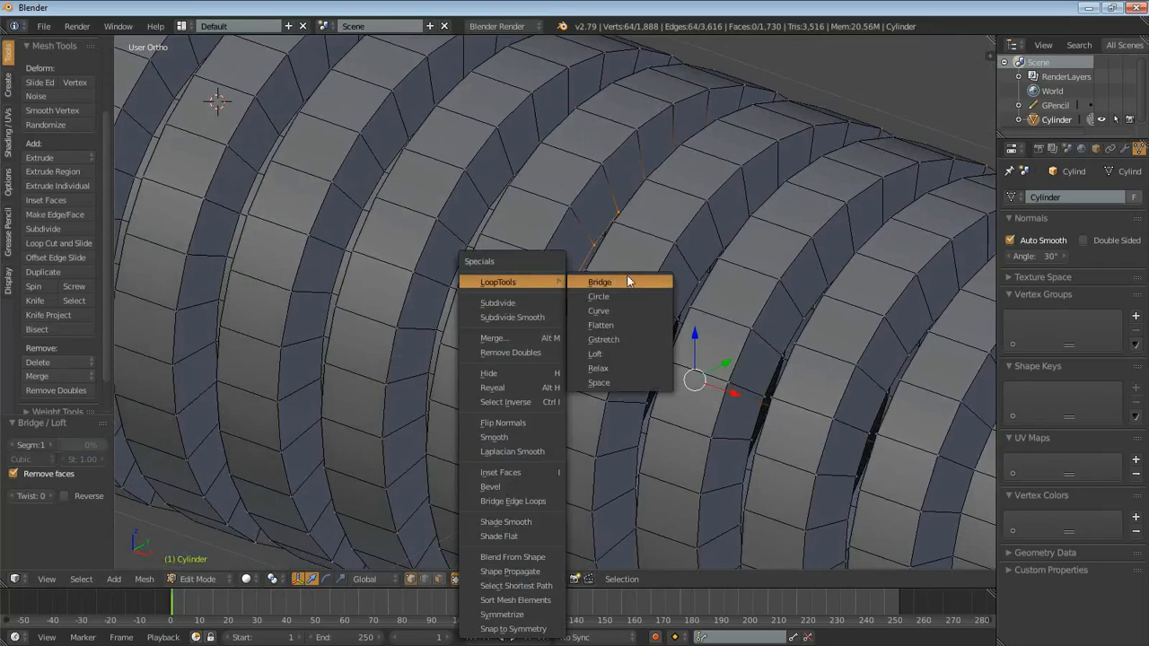
click(619, 280)
- Connect the sixth and seventh ribs with LoopTools Bridge across their facing open loops, undoing a wrong first attempt
middle_drag(626, 275, 766, 362)
scroll(656, 338, up, 3)
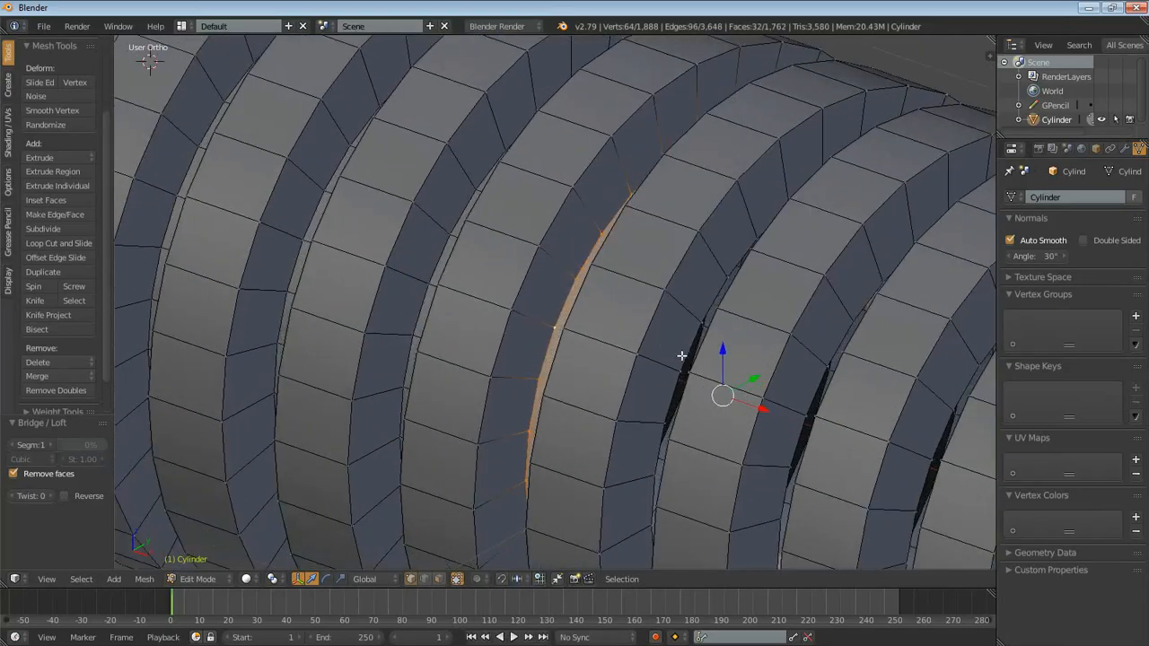
alt+right_click(694, 350)
middle_drag(688, 380, 815, 387)
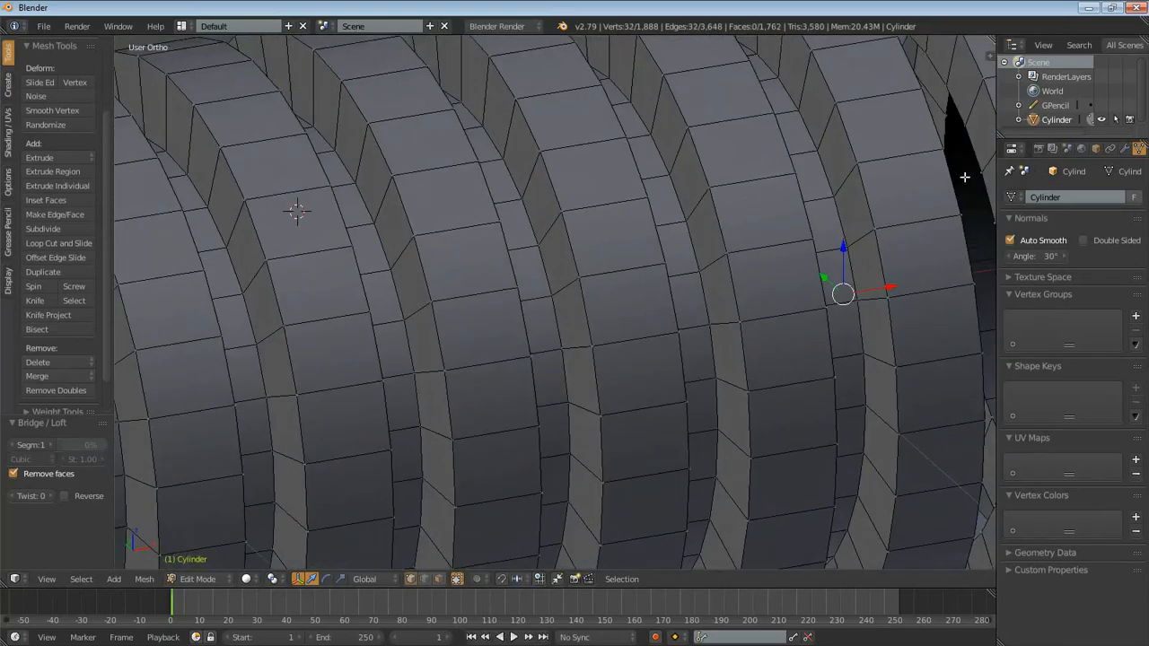
middle_drag(961, 181, 653, 299)
key(w)
click(652, 299)
key(ctrl+z)
key(w)
mouse_move(654, 266)
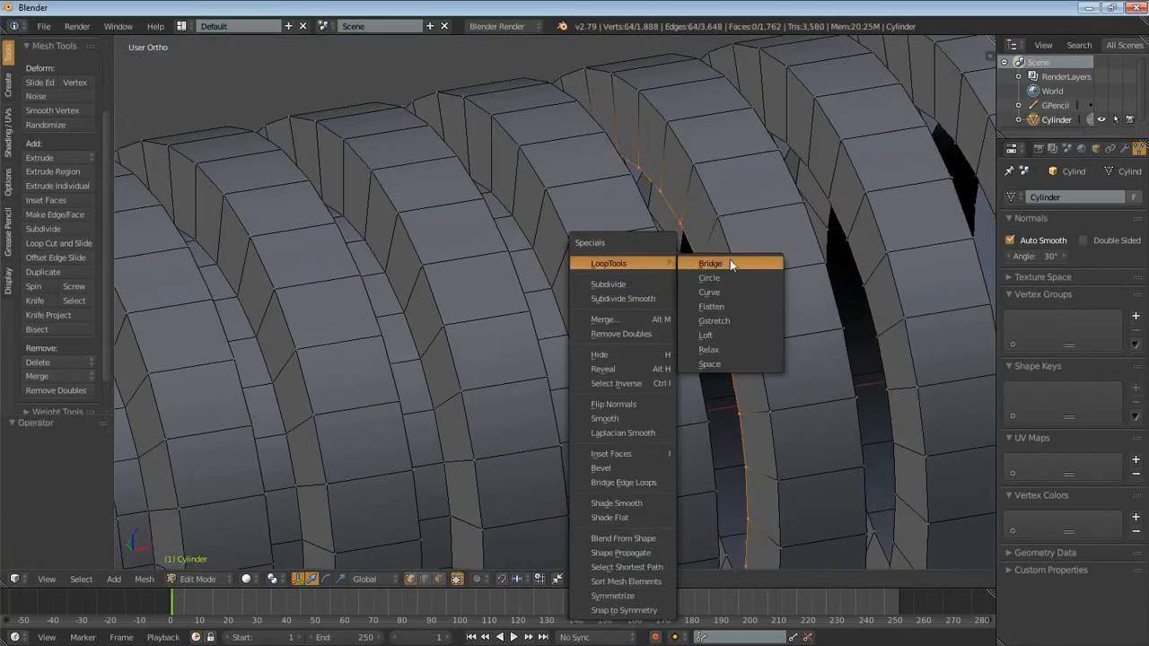
click(729, 258)
- Bridge the gap between the seventh and eighth ribs with LoopTools, using the two open loops facing each other
shift+middle_drag(833, 264, 811, 290)
alt+right_click(811, 290)
middle_drag(754, 393, 685, 386)
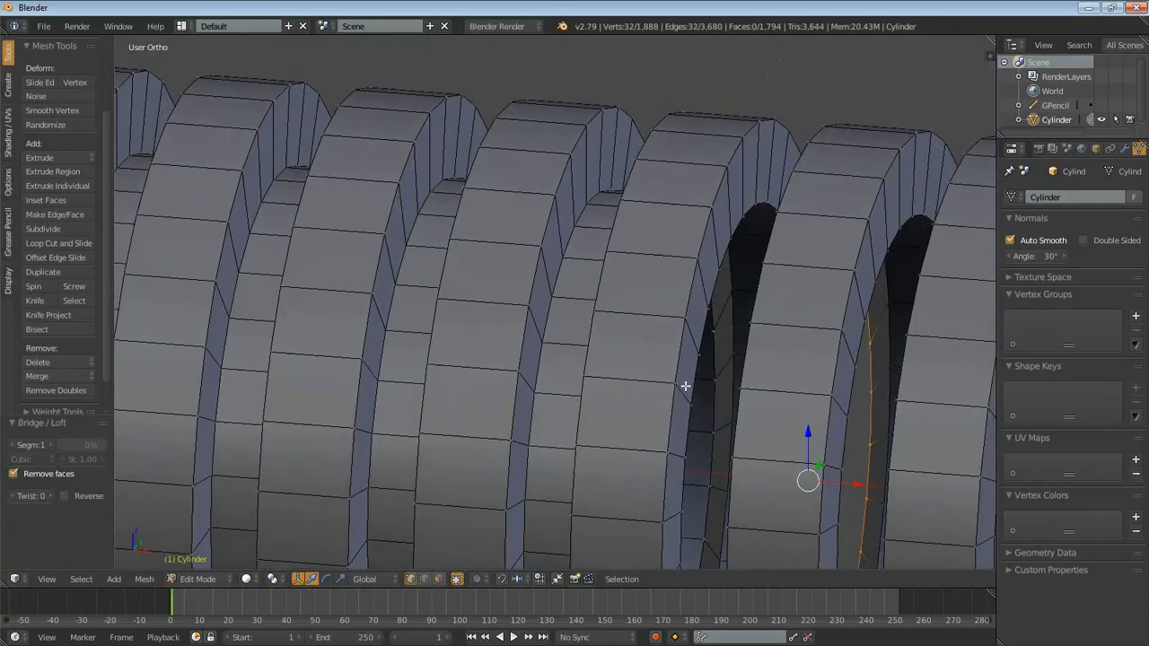
alt+shift+right_click(695, 384)
key(w)
mouse_move(654, 272)
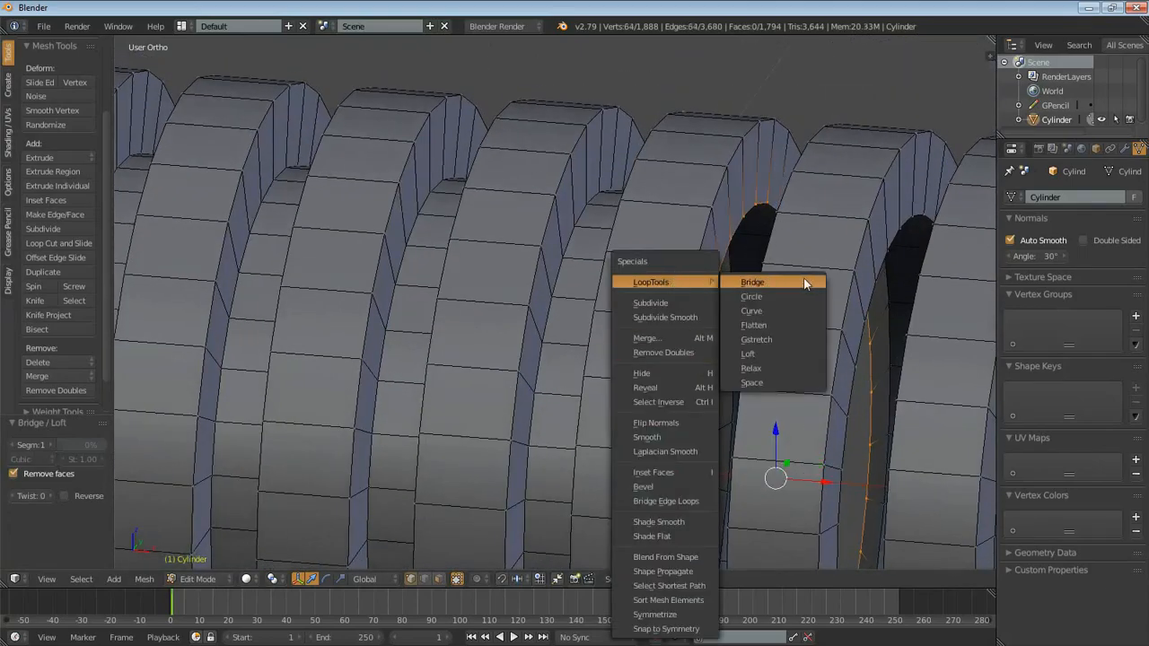
click(763, 282)
- Bridge the last gap, between the eighth and ninth ribs, with LoopTools and deselect everything
alt+right_click(881, 312)
middle_drag(924, 343, 843, 364)
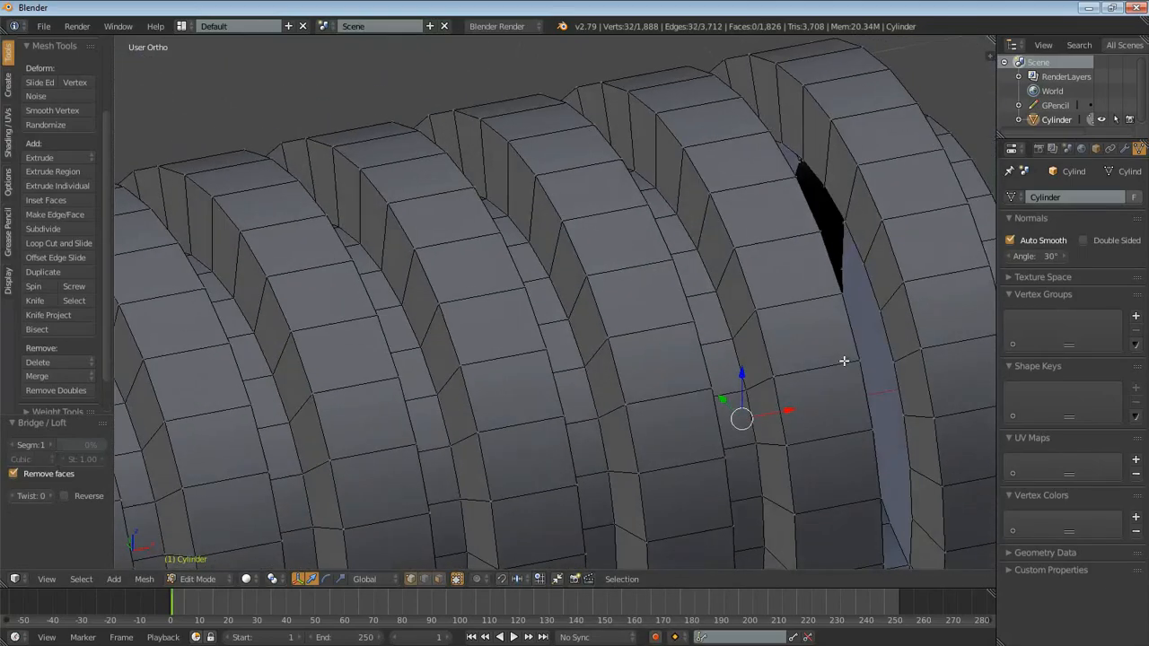
alt+shift+right_click(880, 285)
key(w)
mouse_move(851, 268)
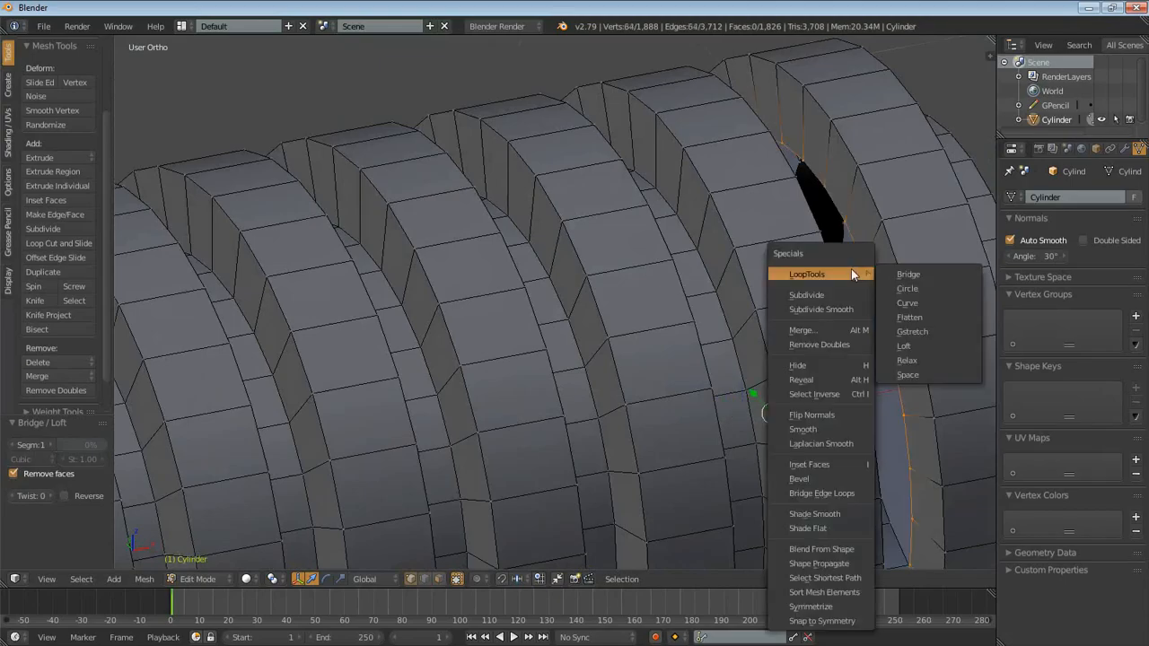
click(913, 274)
scroll(913, 274, down, 5)
key(a)
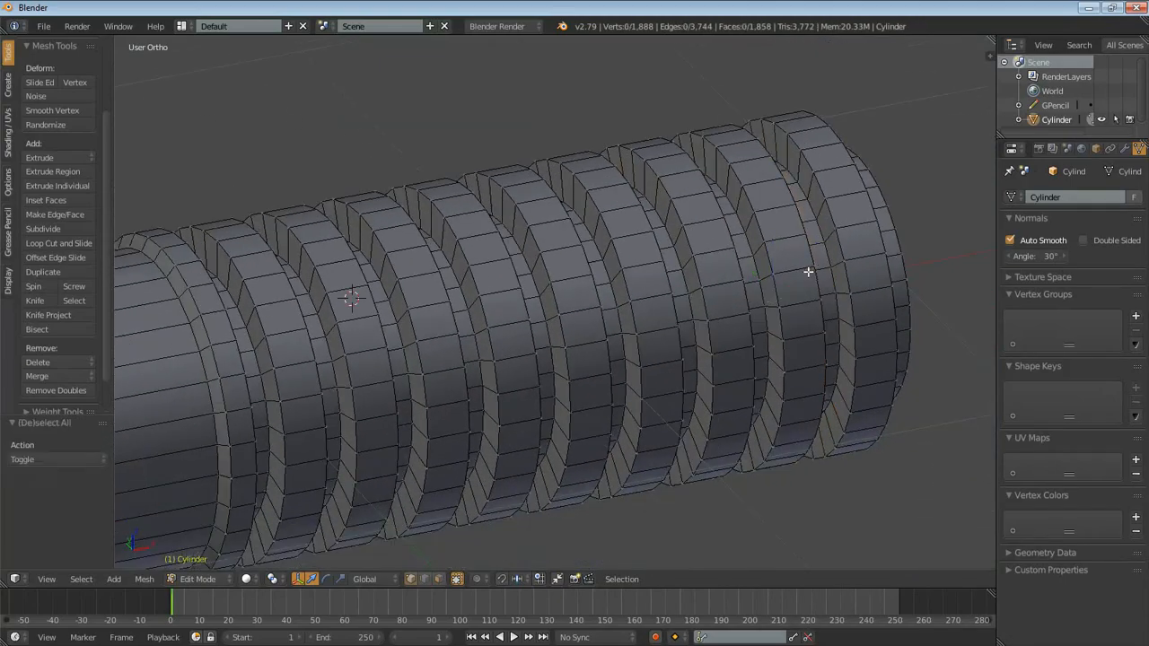
- Compare the joined grip's rib profile with the reference image in front view, examining the rib edges up close
middle_drag(790, 276, 770, 225)
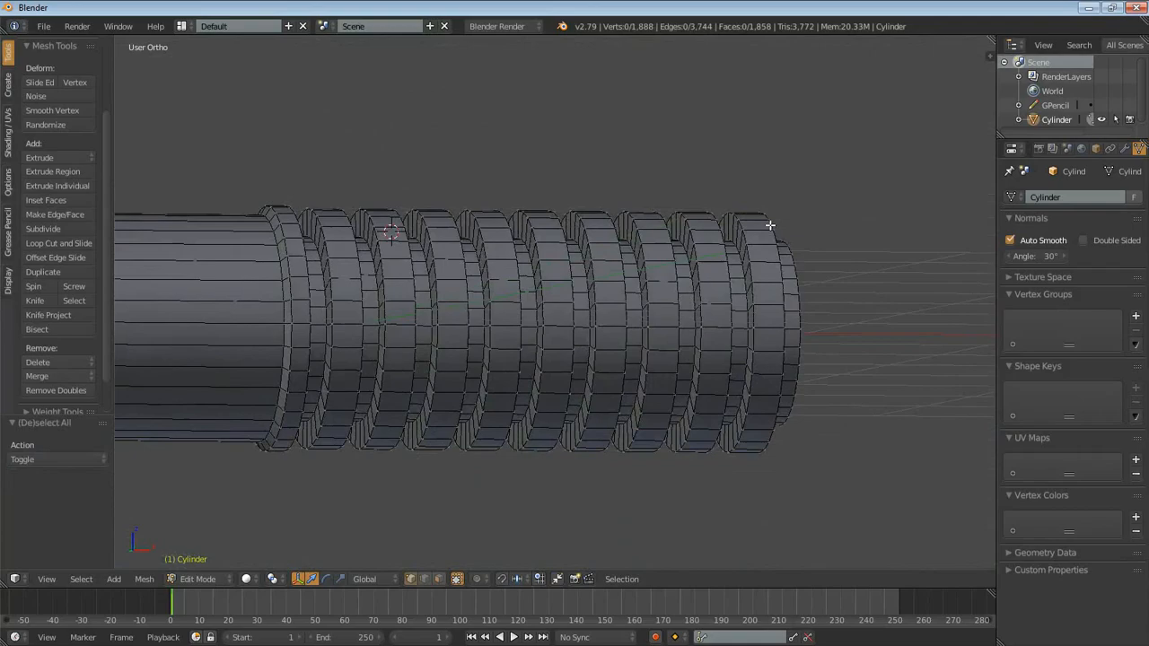
key(KP_1)
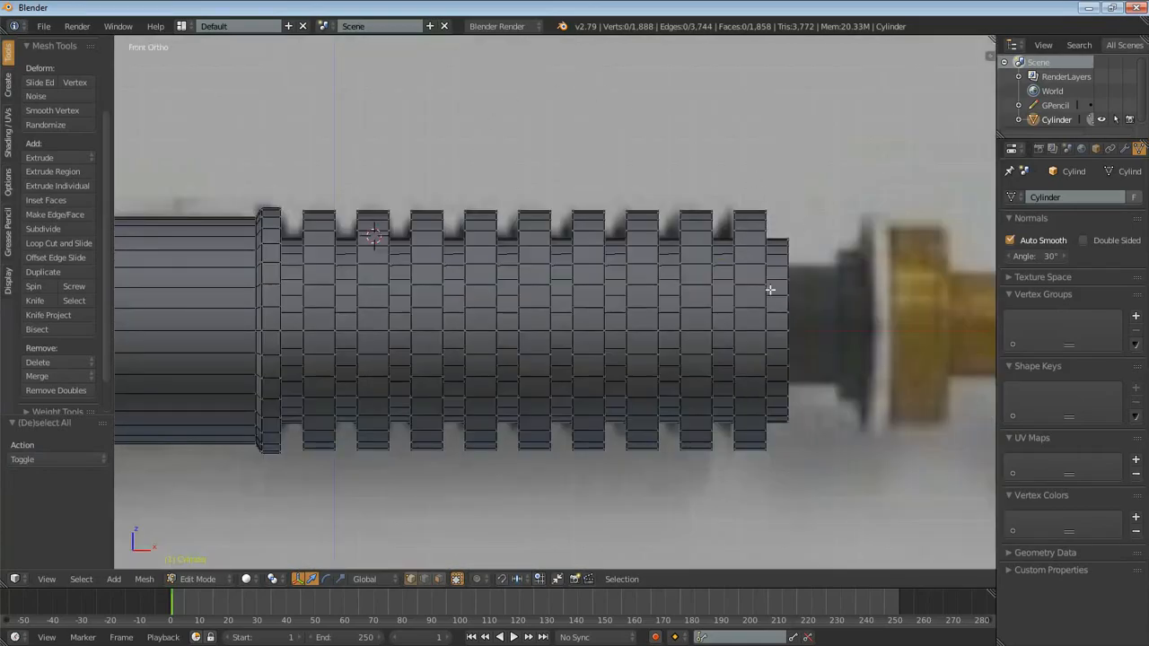
shift+middle_drag(502, 374, 656, 315)
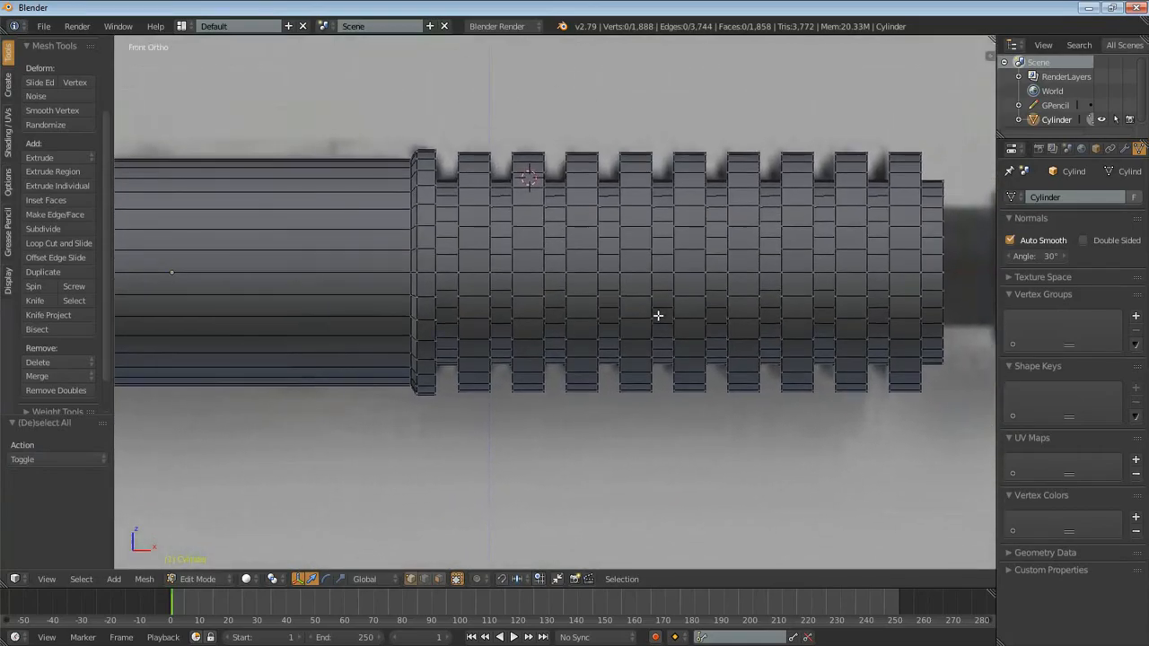
scroll(656, 315, up, 4)
shift+middle_drag(471, 178, 572, 472)
scroll(408, 351, up, 4)
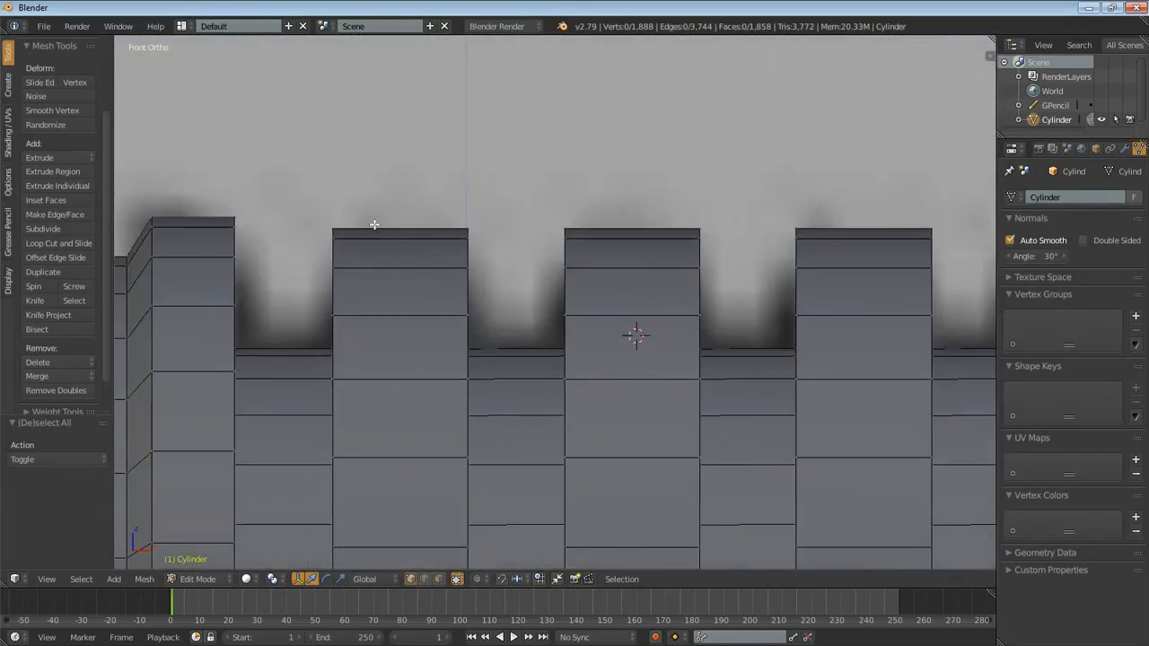
mouse_move(158, 217)
ctrl+mouse_down()
mouse_move(252, 251)
mouse_move(487, 214)
ctrl+mouse_up()
scroll(515, 422, down, 5)
- In edge selection mode, select both outer rim edge loops of the first three ribs next to the collar
middle_drag(512, 392, 554, 464)
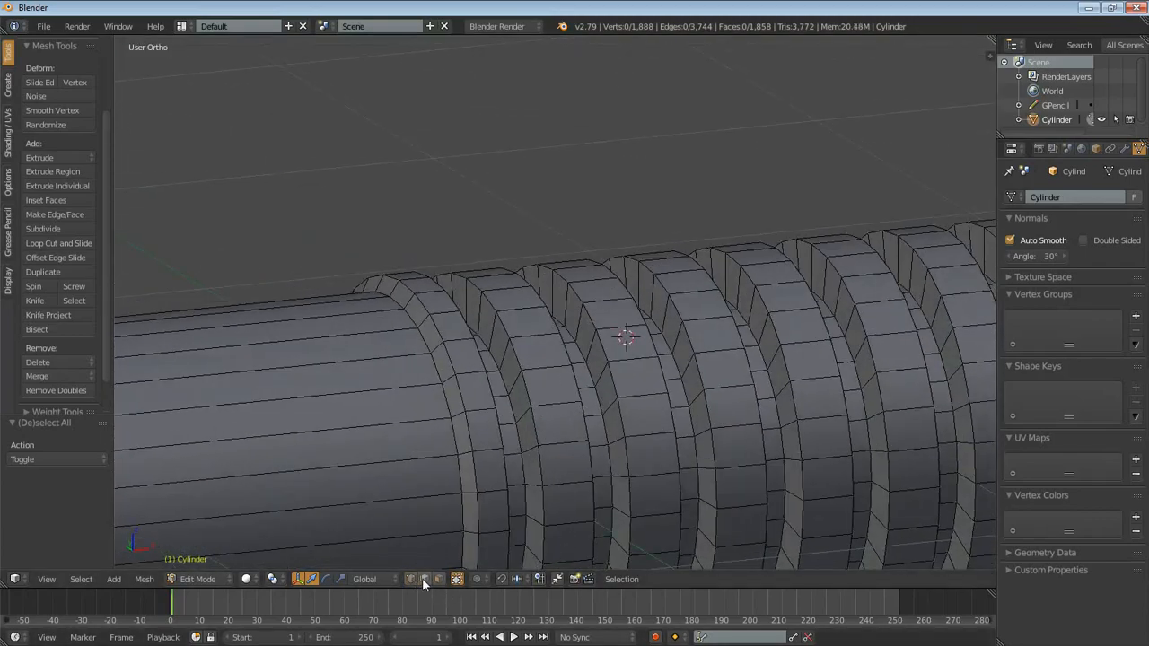
scroll(541, 444, up, 3)
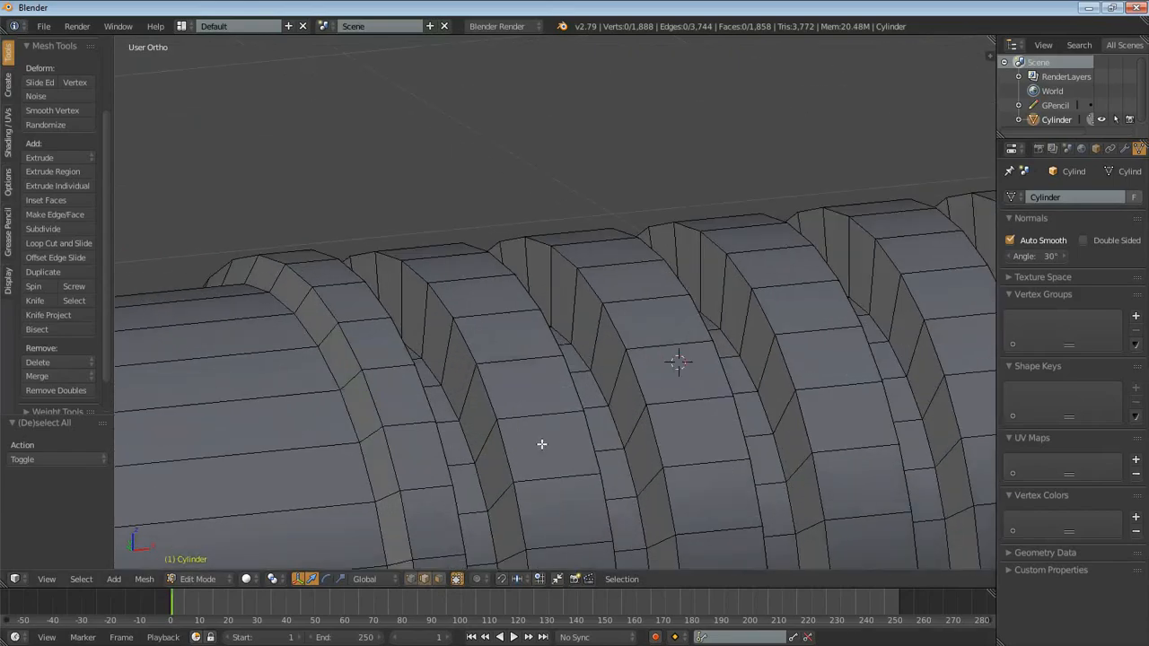
alt+right_click(497, 395)
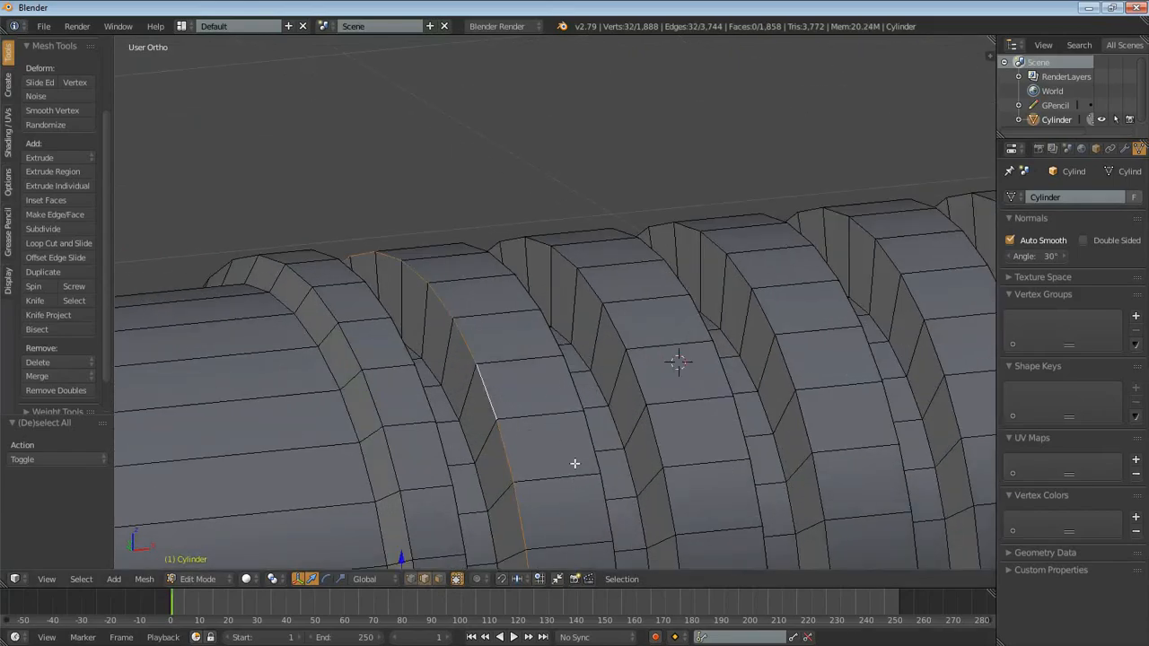
alt+shift+right_click(577, 388)
alt+shift+right_click(641, 369)
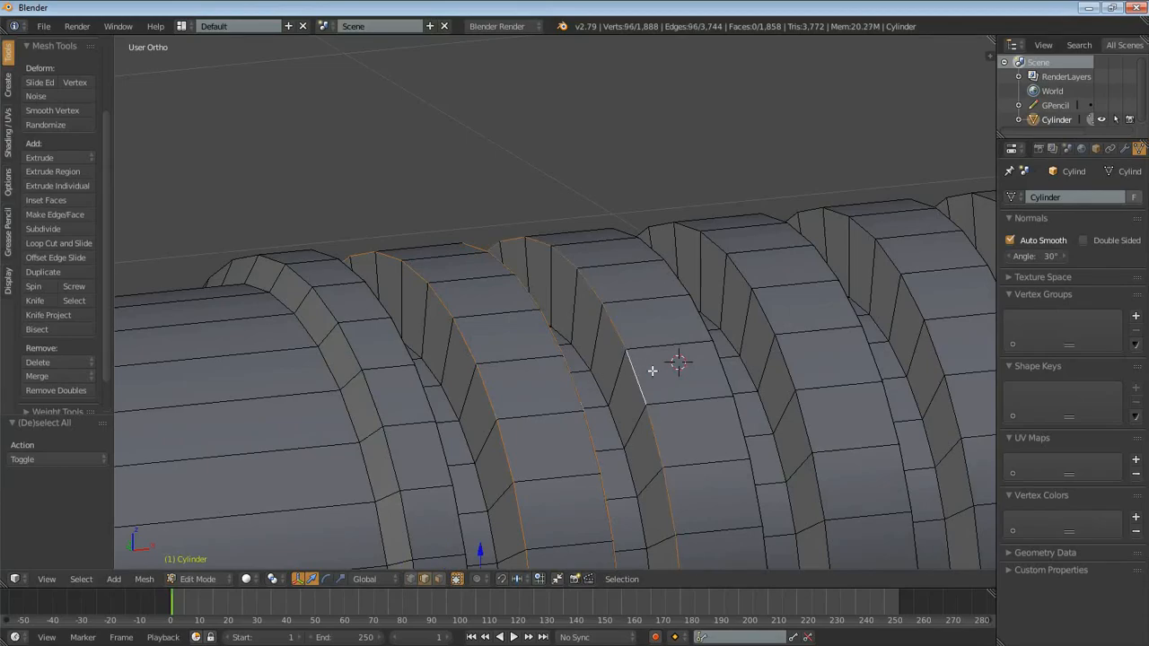
alt+shift+right_click(737, 372)
alt+shift+right_click(787, 369)
alt+shift+right_click(873, 367)
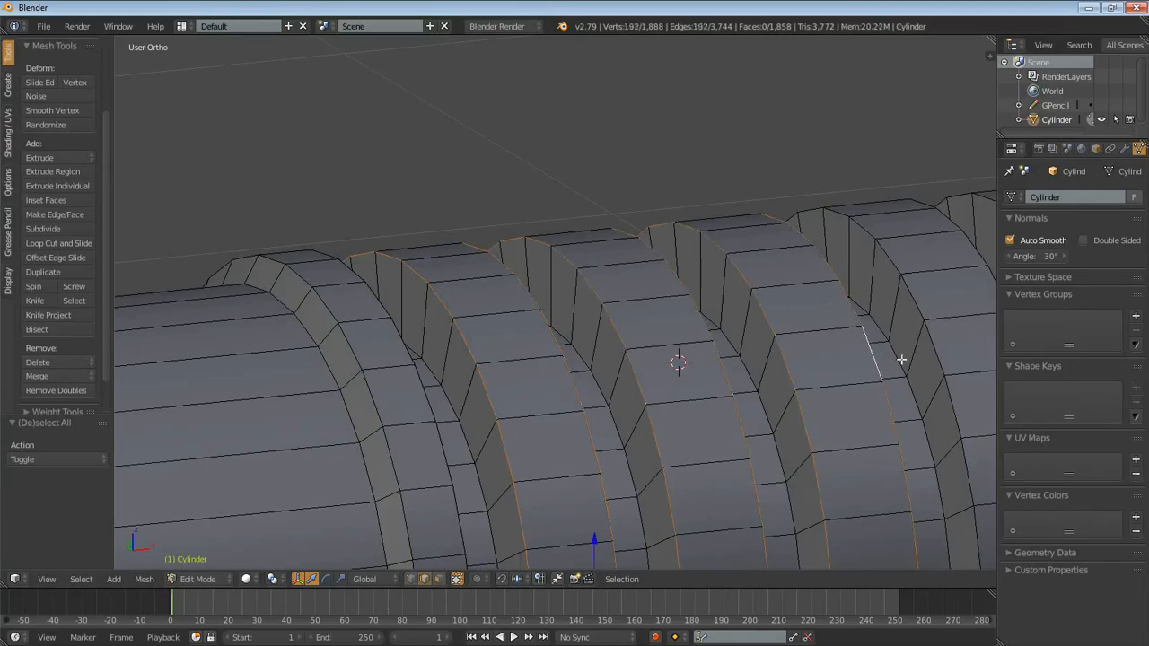
- Add both outer rim edge loops of the fourth, fifth and sixth ribs to the edge selection
shift+middle_drag(934, 349, 610, 341)
alt+shift+right_click(697, 344)
alt+shift+right_click(764, 347)
alt+shift+right_click(846, 335)
alt+shift+right_click(908, 310)
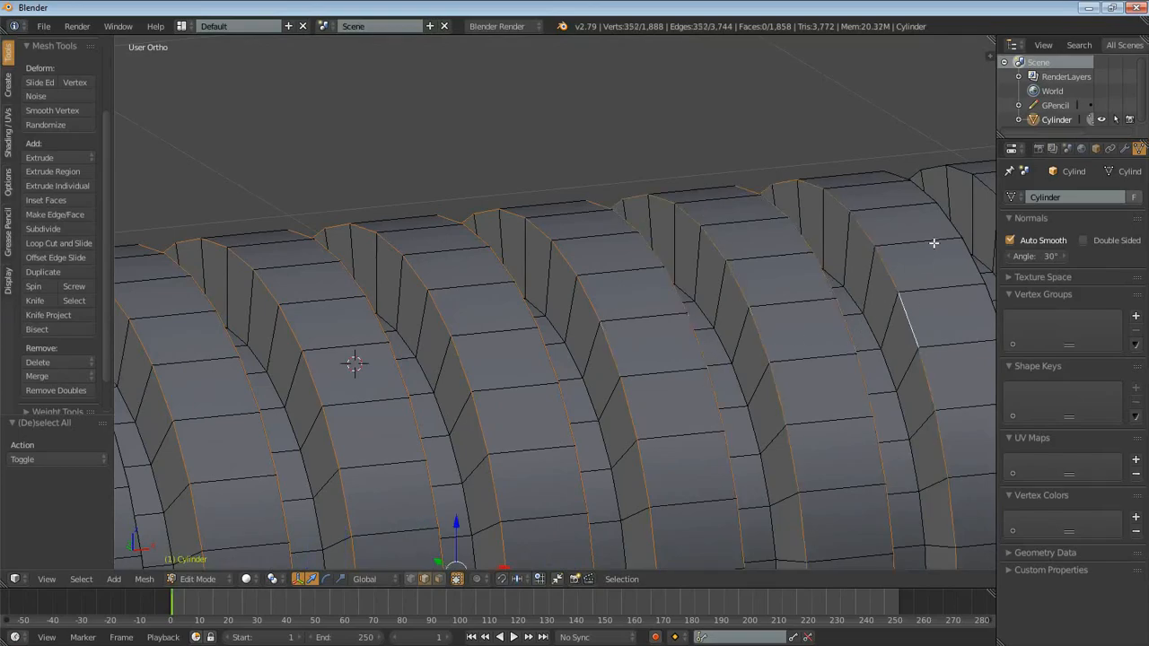
alt+shift+right_click(973, 259)
- Extend the edge selection with both outer rim loops of the last three ribs at the grip's end
scroll(961, 301, down, 3)
shift+middle_drag(929, 301, 661, 296)
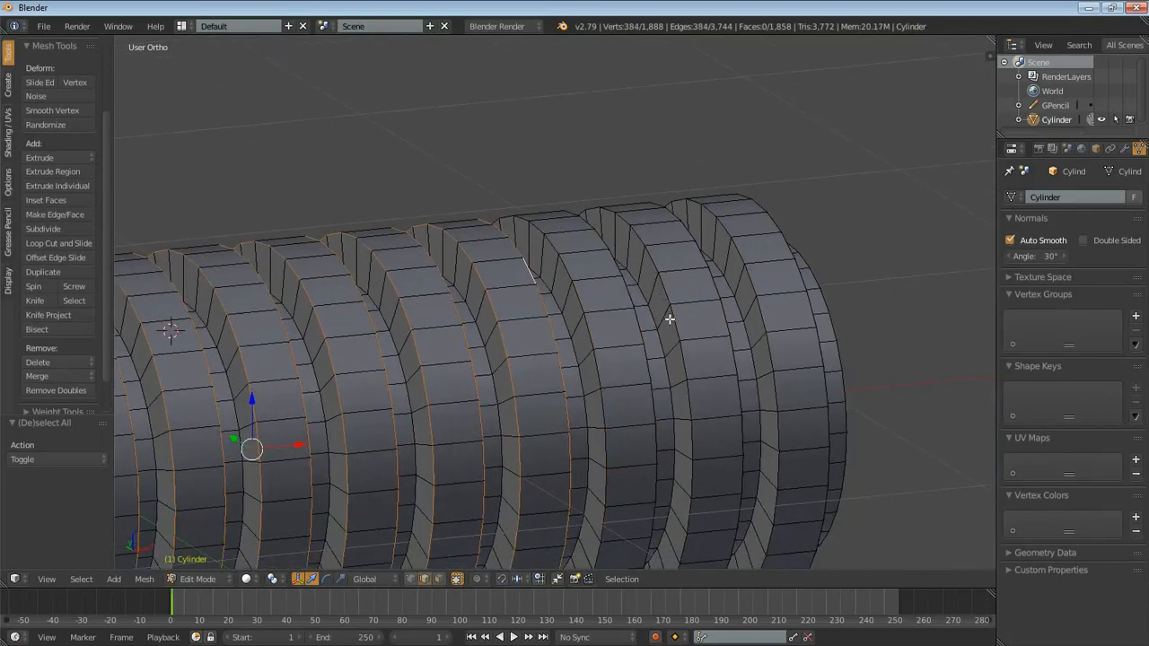
alt+shift+right_click(603, 330)
alt+shift+right_click(636, 328)
alt+shift+right_click(665, 295)
alt+shift+right_click(715, 288)
alt+shift+right_click(757, 284)
alt+shift+right_click(797, 279)
- Bevel all the selected rib rim edges with an offset of about 0.054 and one segment
shift+middle_drag(580, 374, 804, 217)
scroll(694, 305, down, 1)
shift+middle_drag(467, 345, 536, 315)
scroll(521, 359, up, 3)
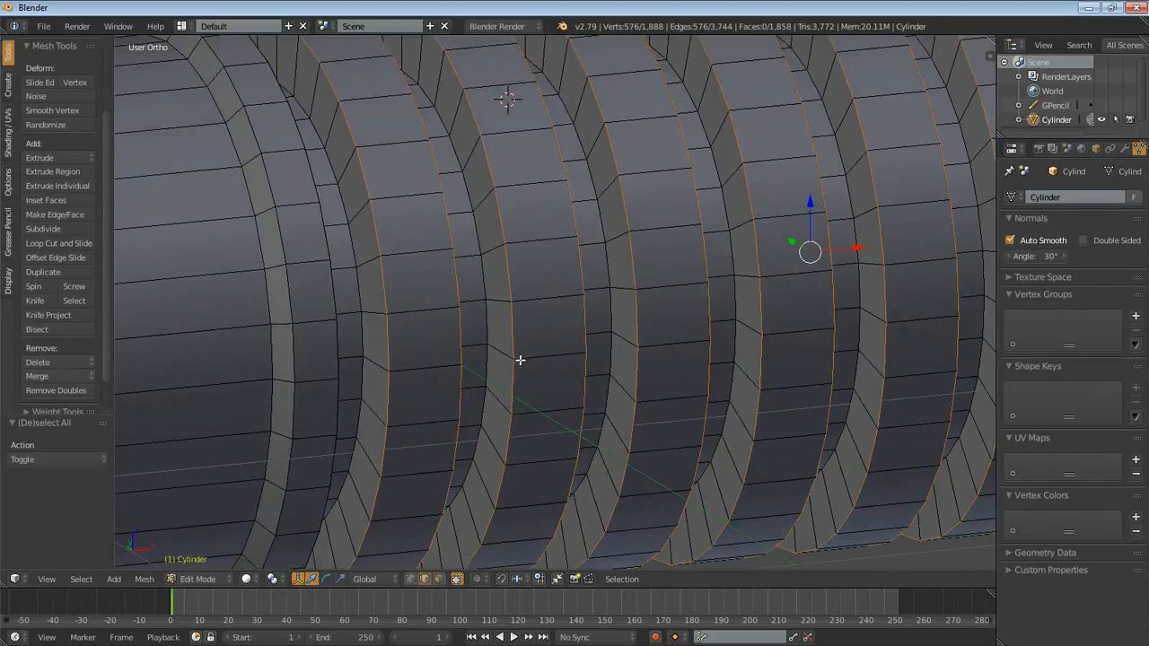
key(ctrl+b)
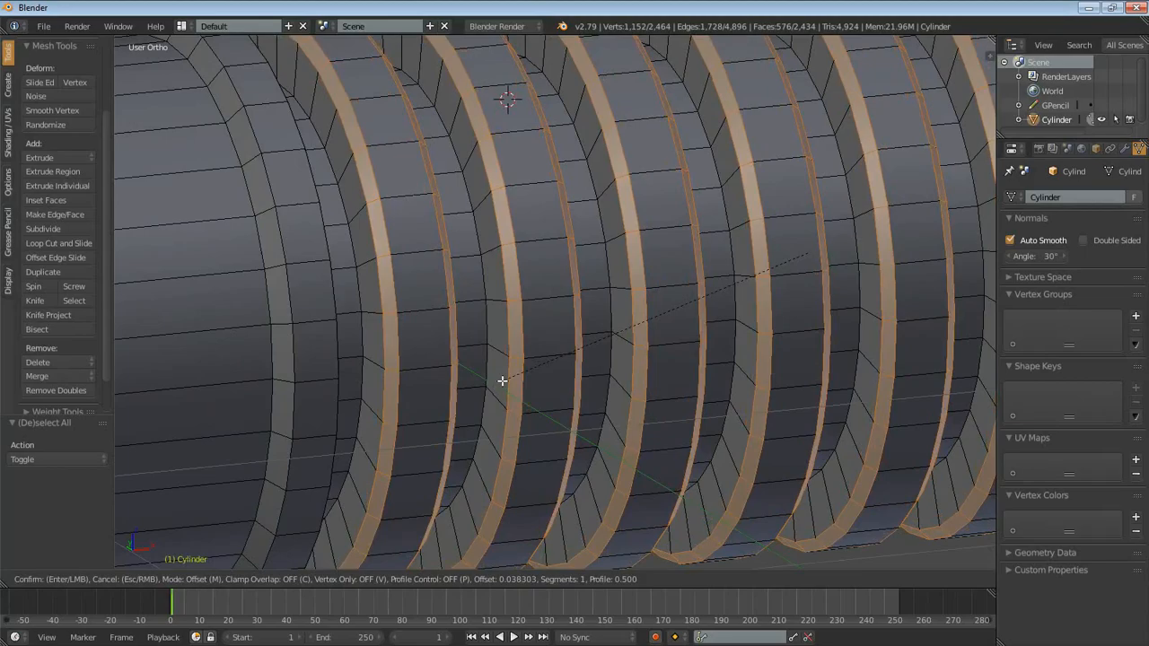
click(493, 384)
- Examine the bevelled ribs in Object Mode from several angles and compare them with the reference image in front view
scroll(676, 307, down, 5)
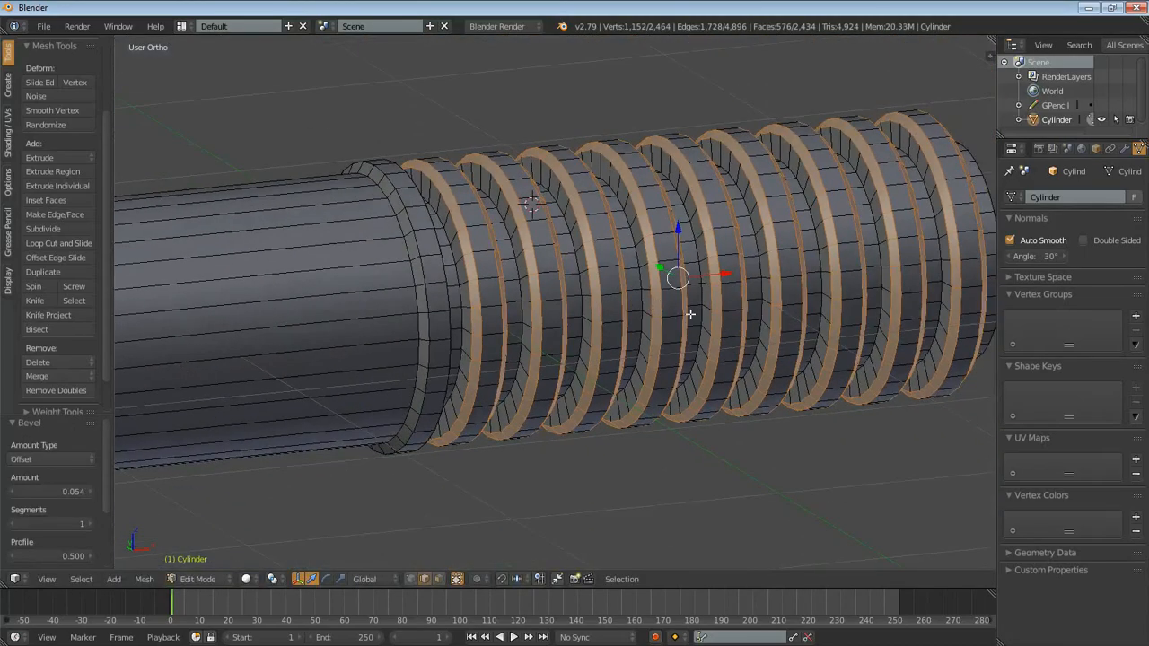
key(Tab)
middle_drag(769, 371, 696, 399)
shift+middle_drag(528, 361, 756, 357)
scroll(745, 363, down, 4)
middle_drag(659, 368, 727, 392)
scroll(771, 391, up, 6)
shift+middle_drag(816, 380, 697, 393)
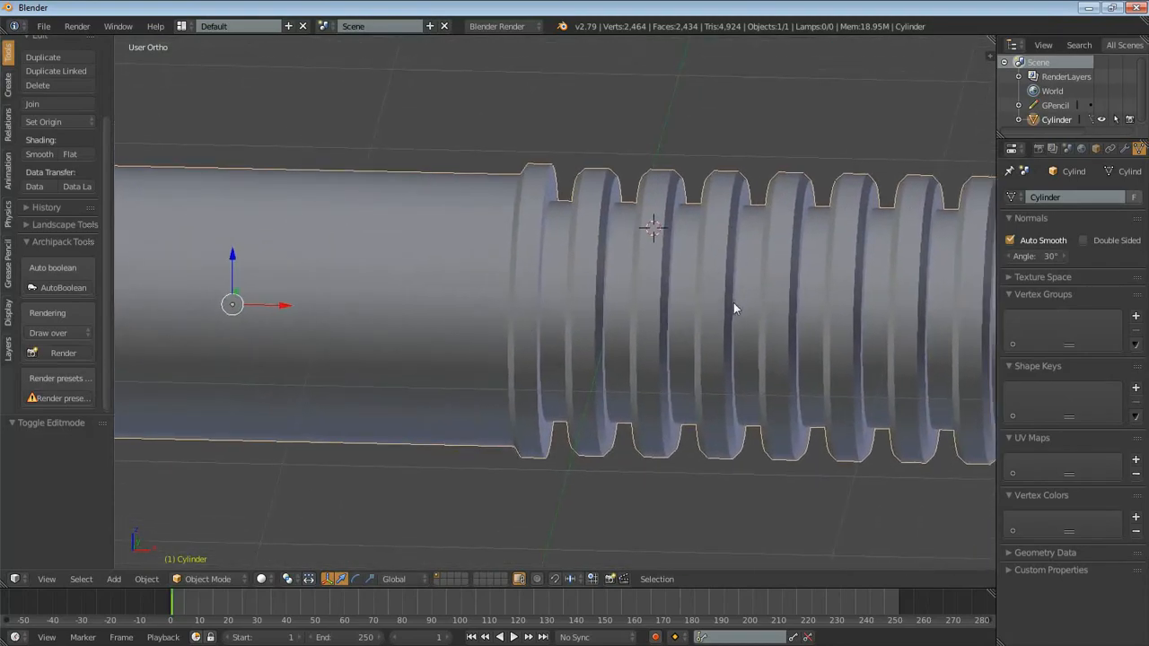
scroll(753, 319, down, 6)
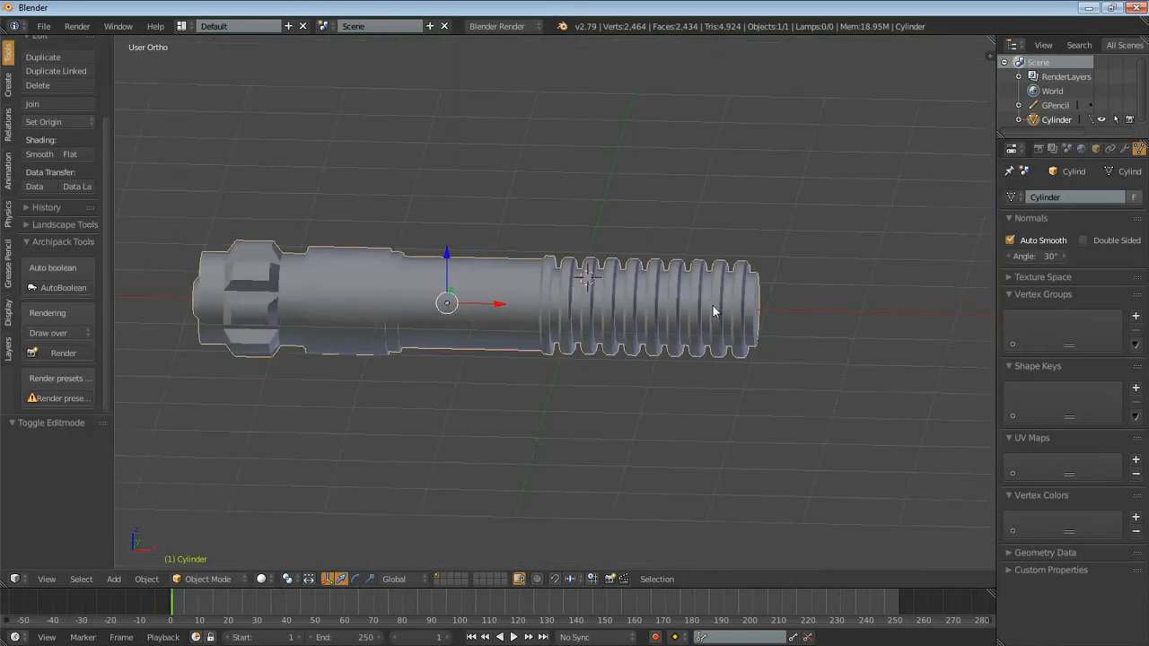
key(KP_1)
scroll(619, 292, up, 8)
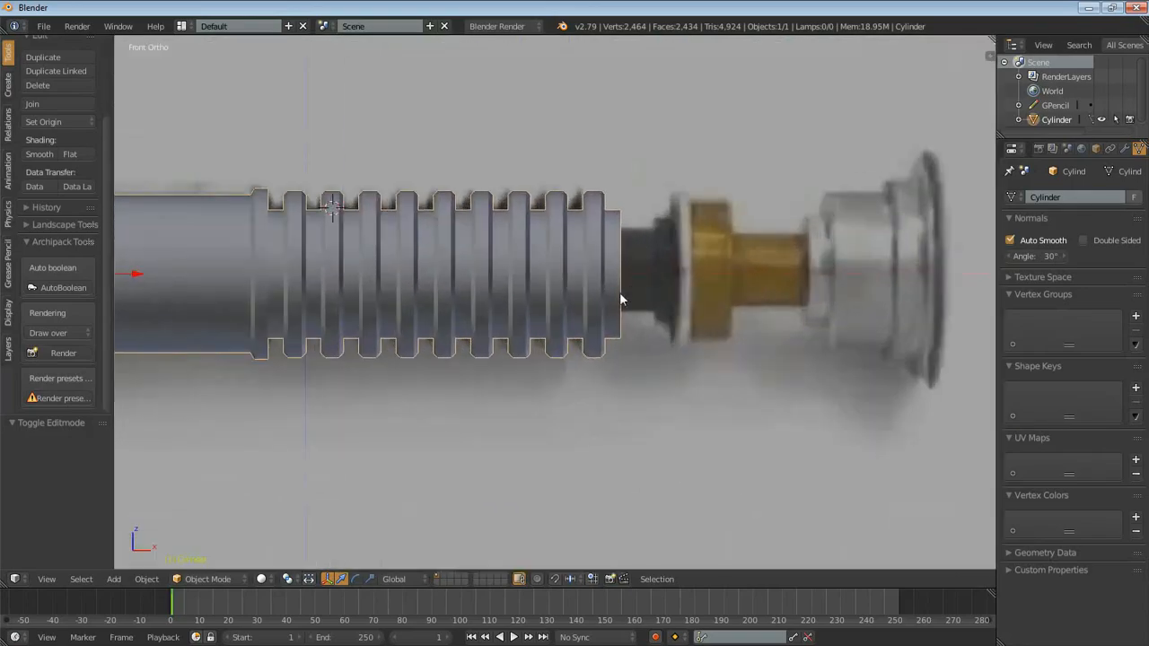
- In Edit Mode with wireframe display and vertex selection, select only the grip's end ring and grow the selection once towards the last rib
key(Tab)
shift+middle_drag(738, 271, 644, 341)
scroll(643, 341, up, 3)
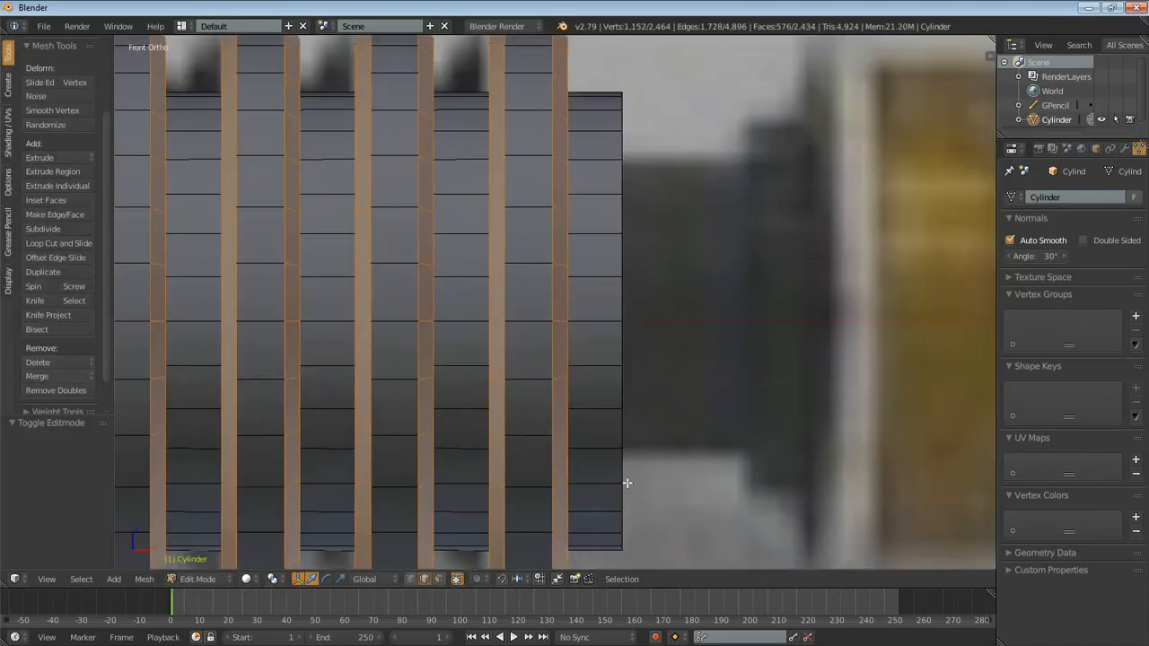
click(410, 579)
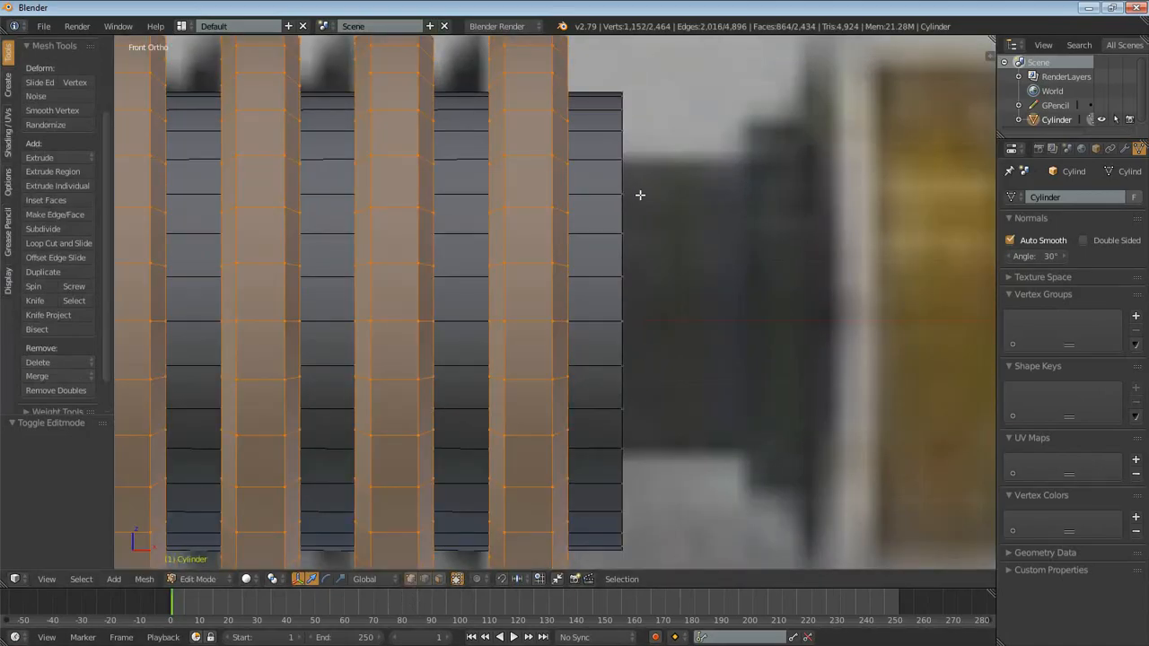
key(z)
scroll(633, 182, down, 2)
key(a)
key(b)
drag(590, 129, 644, 538)
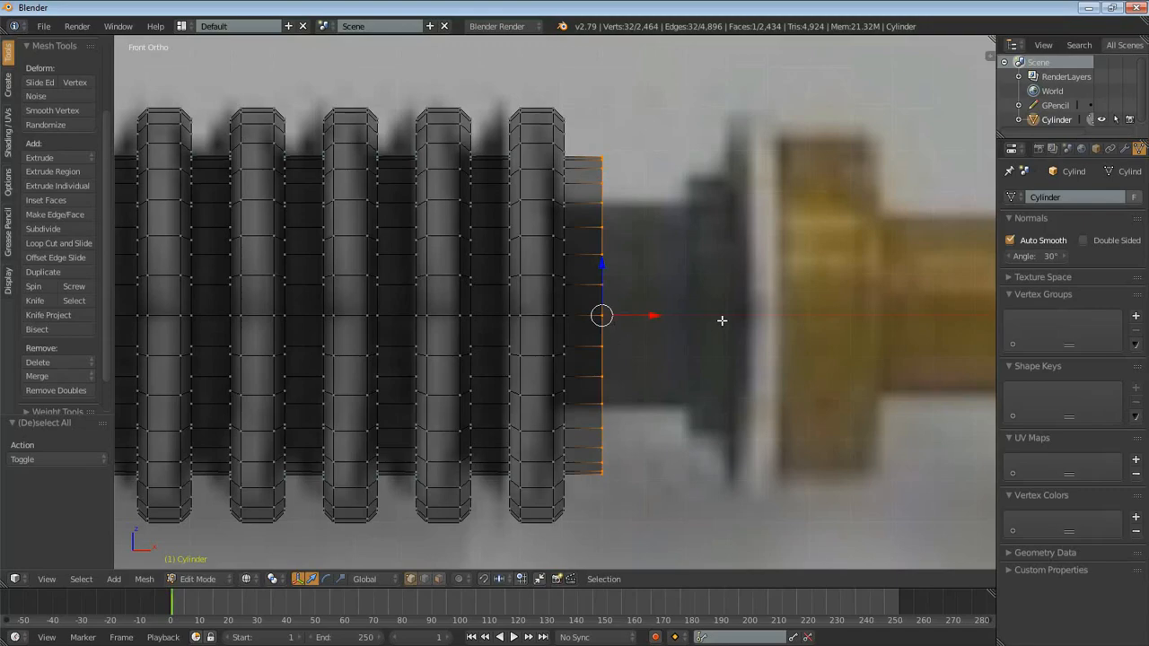
key(ctrl+KP_Add)
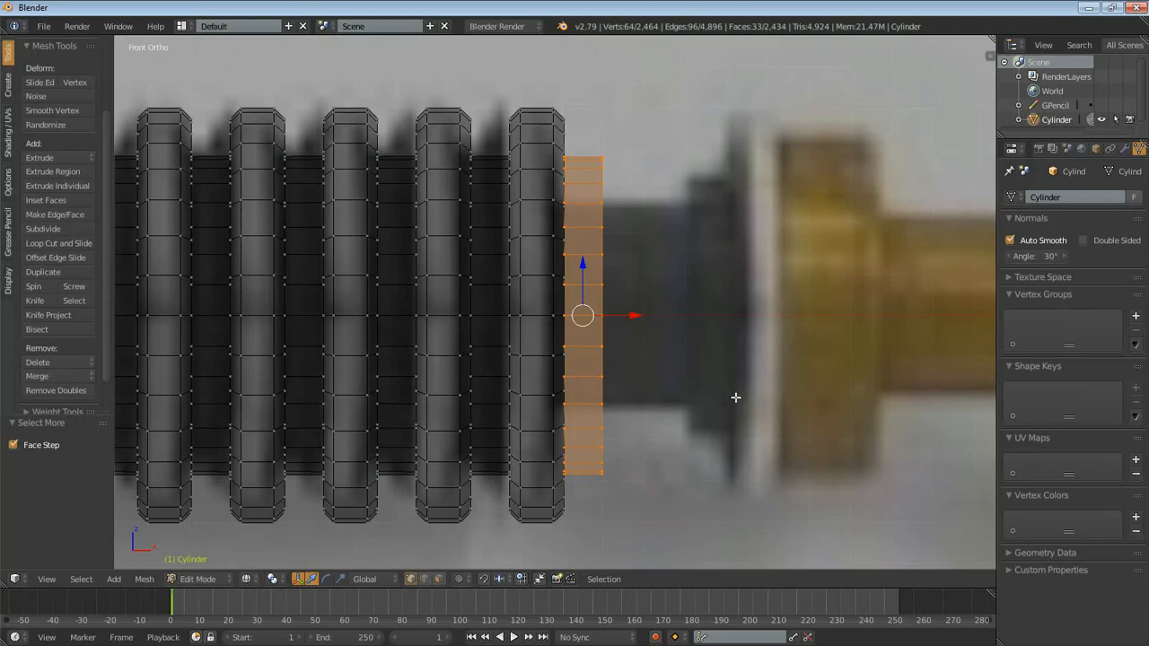
- Scale the grip's end section to about 0.646 in Y and Z only, and move its end ring about 0.207 along X
key(s)
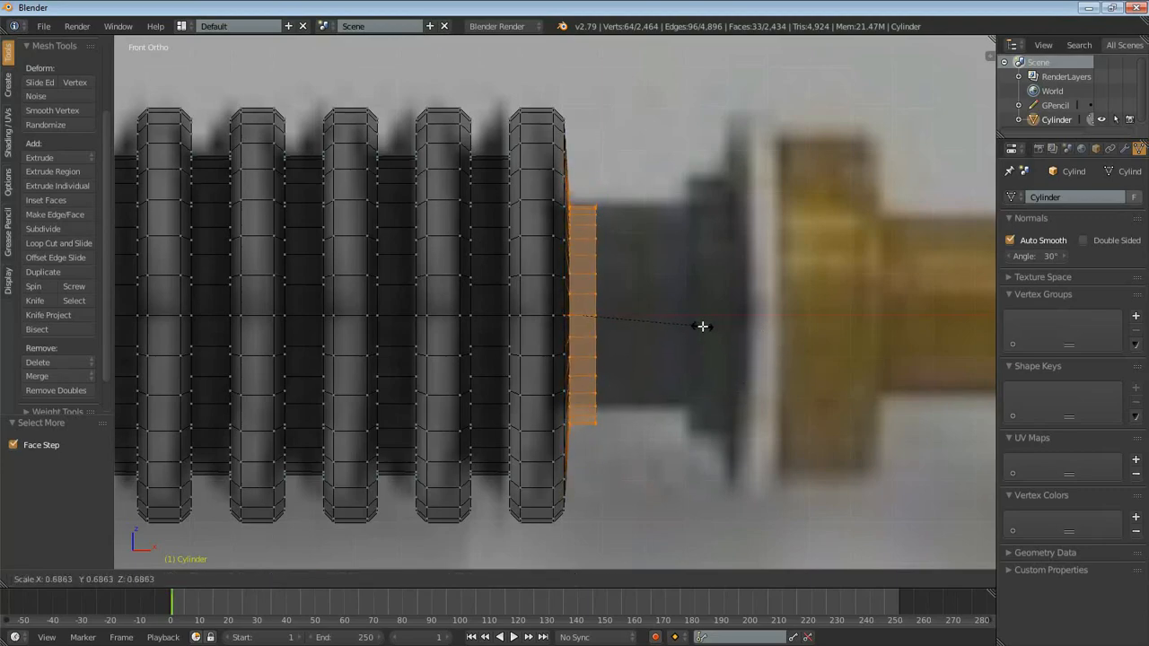
key(shift+x)
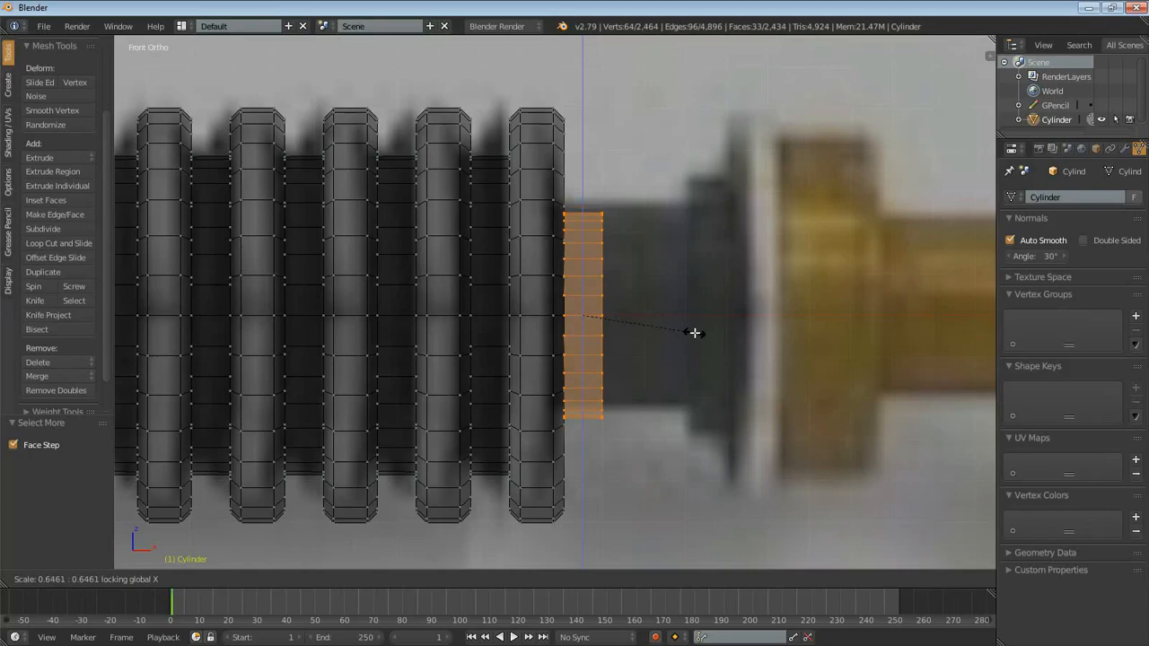
click(694, 333)
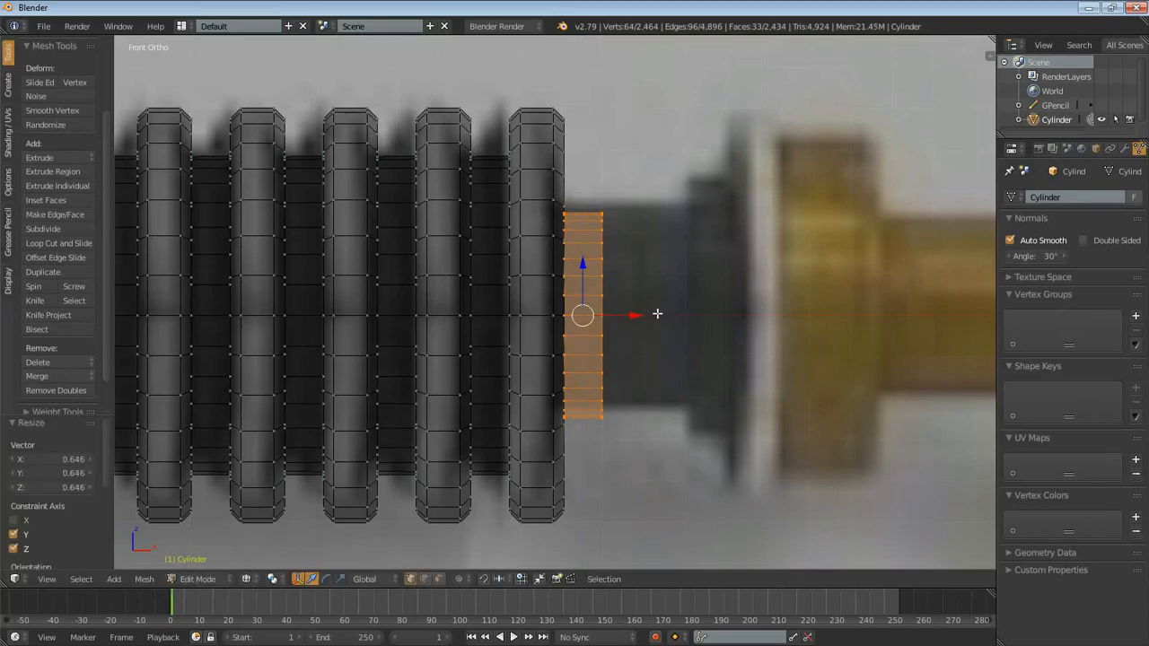
alt+right_click(604, 283)
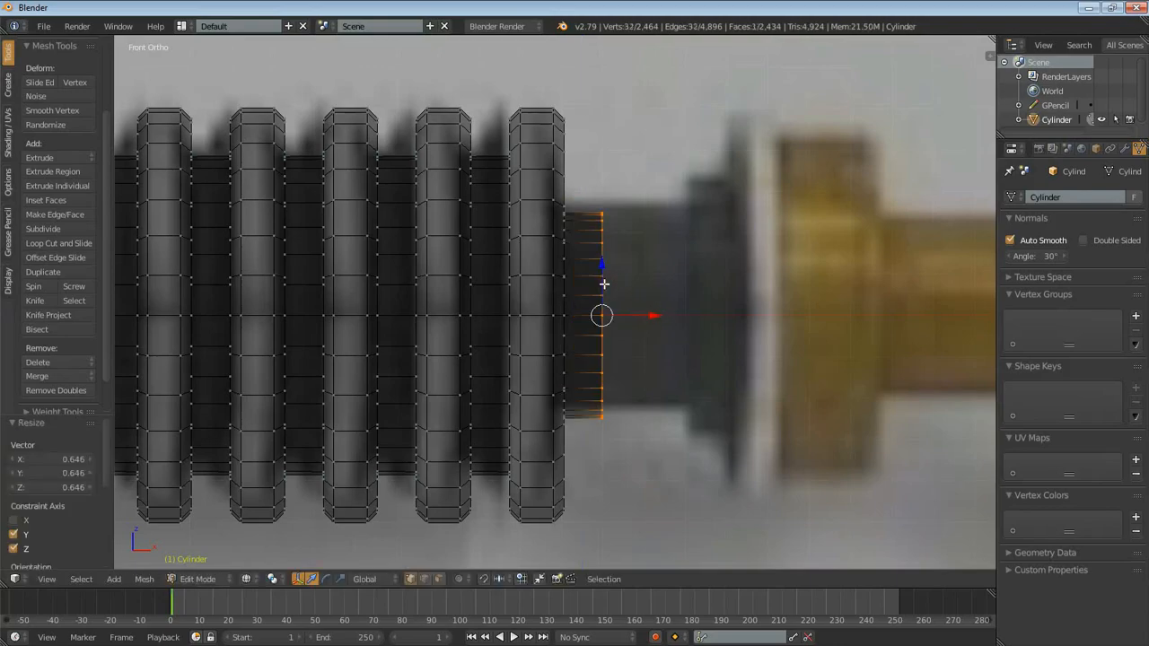
key(g)
key(x)
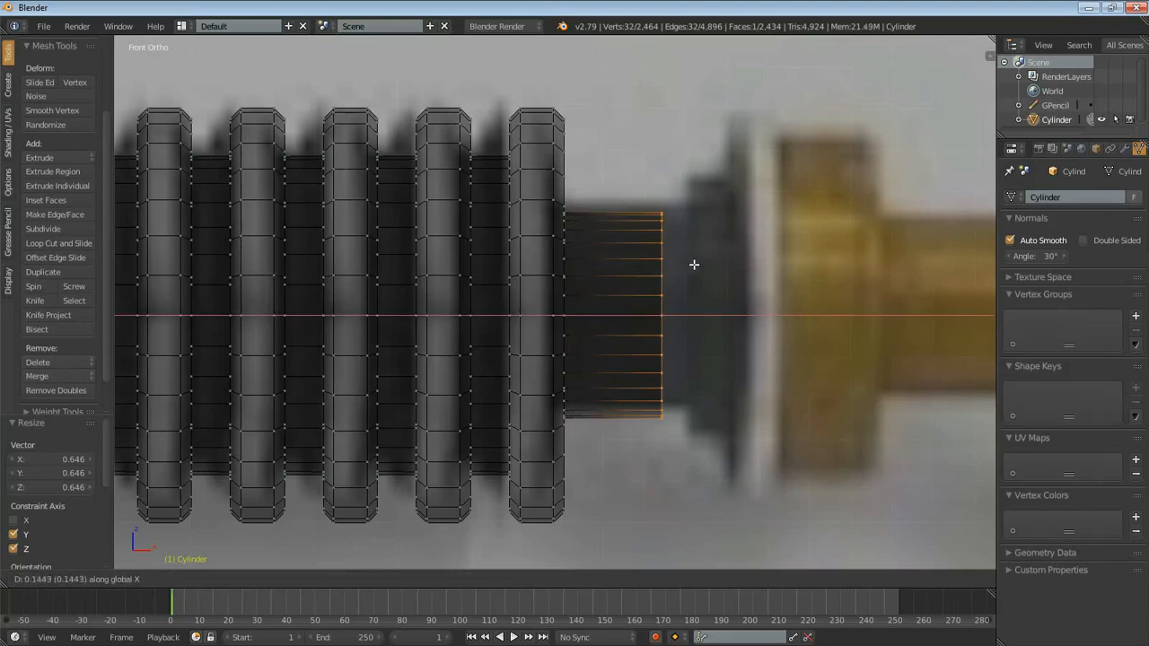
click(712, 260)
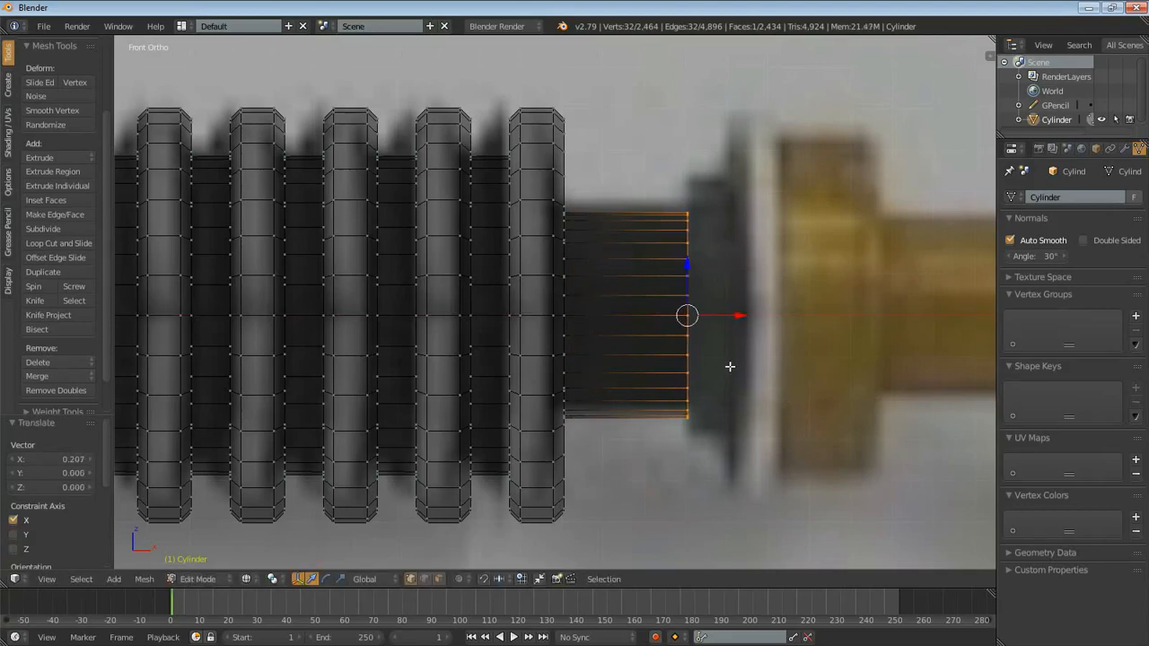
- Extrude the neck's end ring in place, scale it to about 1.247, and extrude it outward to form the narrow dark collar
key(e)
right_click(741, 328)
key(s)
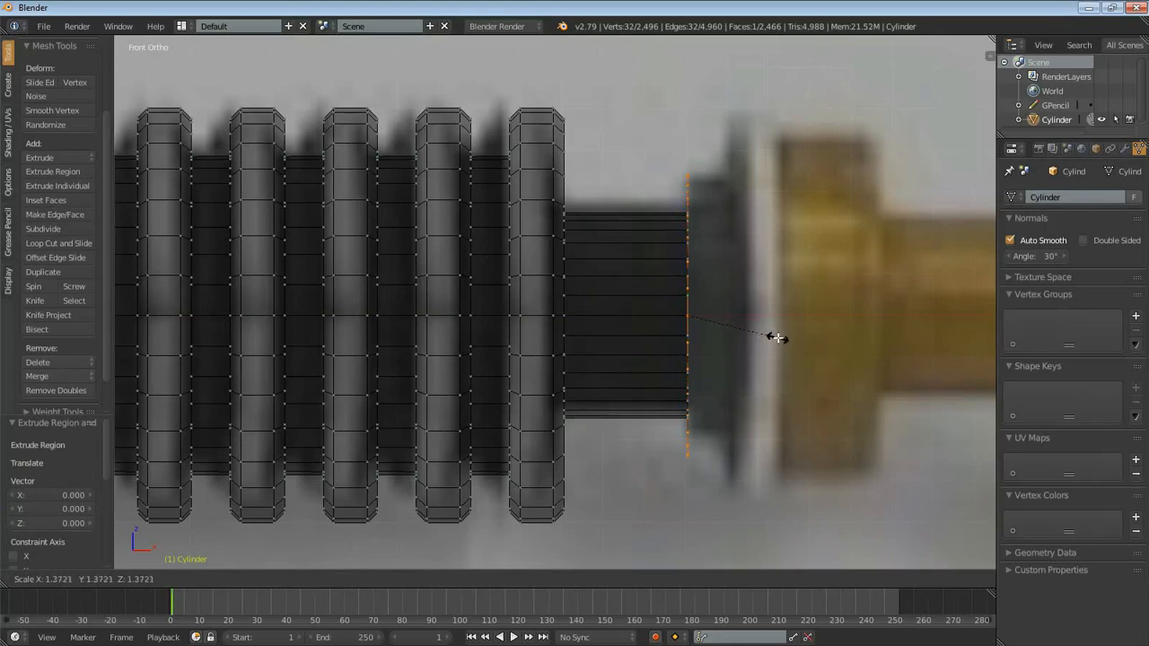
click(770, 331)
key(e)
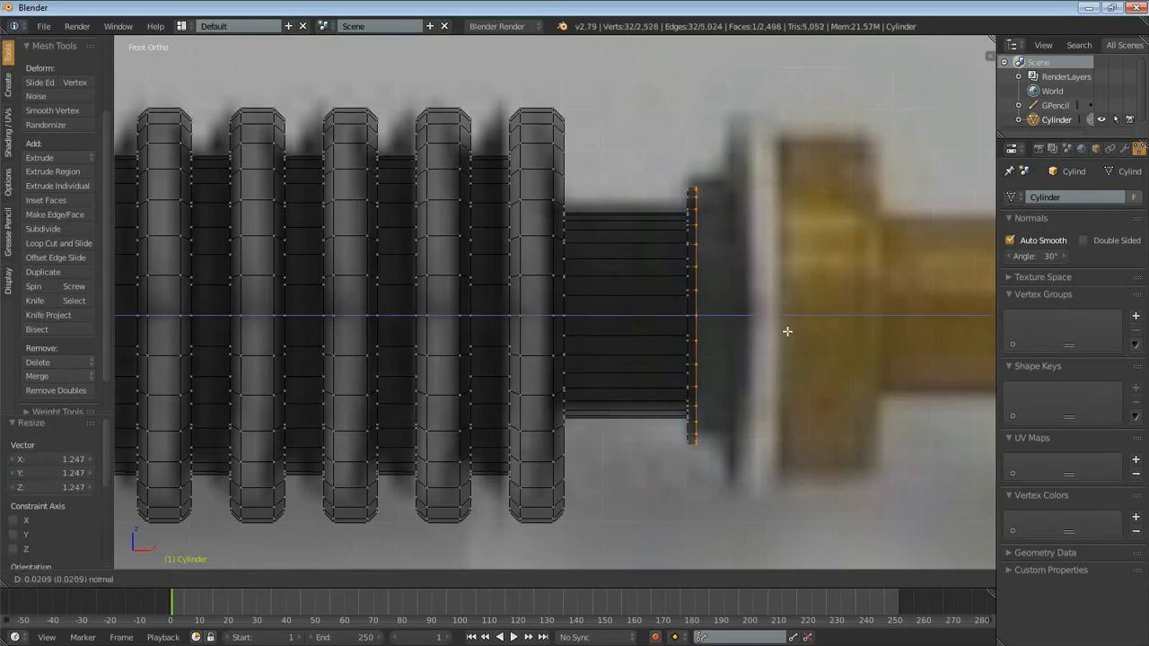
click(811, 330)
- Form the wider disc after the collar by extruding the end ring in place, scaling it about 1.4 times and extruding it about 0.129
key(e)
right_click(825, 288)
key(s)
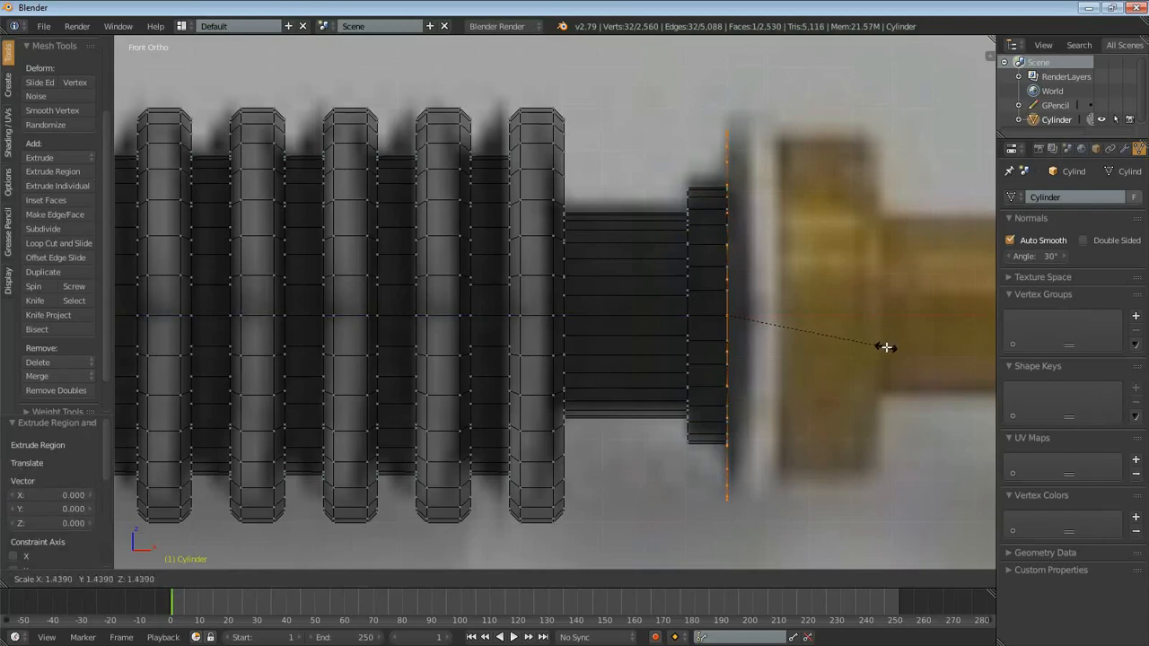
click(883, 339)
key(e)
click(933, 330)
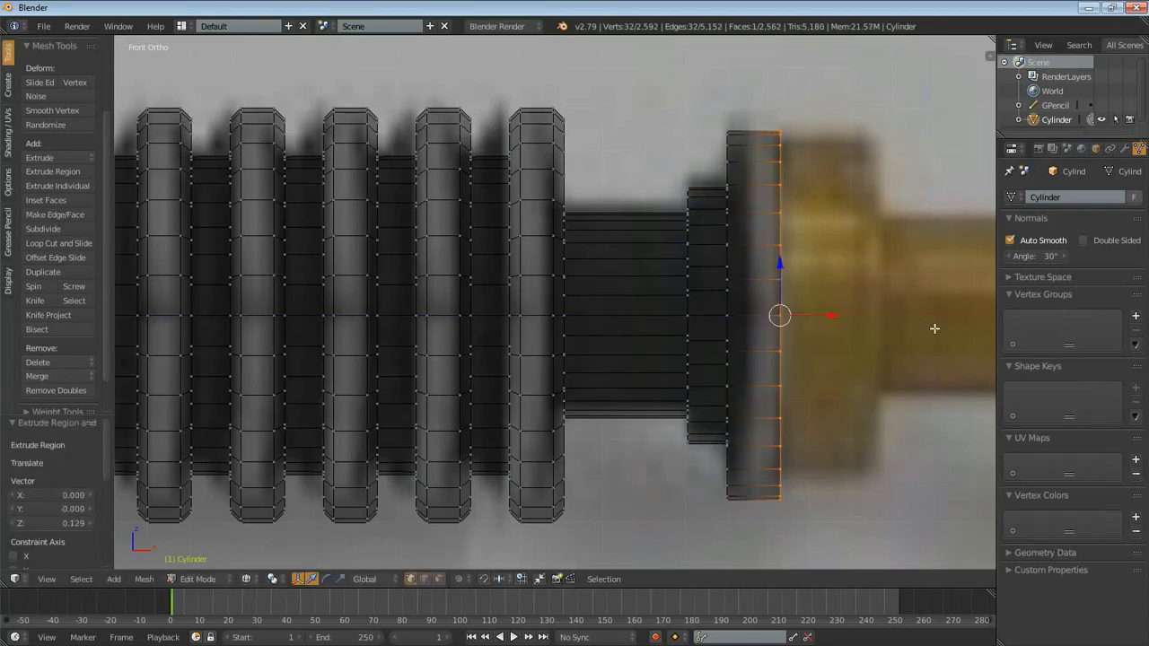
- Form the wide gold ring by extruding the disc's end in place, scaling it to about 0.94 and extruding it about 0.212
key(e)
right_click(873, 386)
key(s)
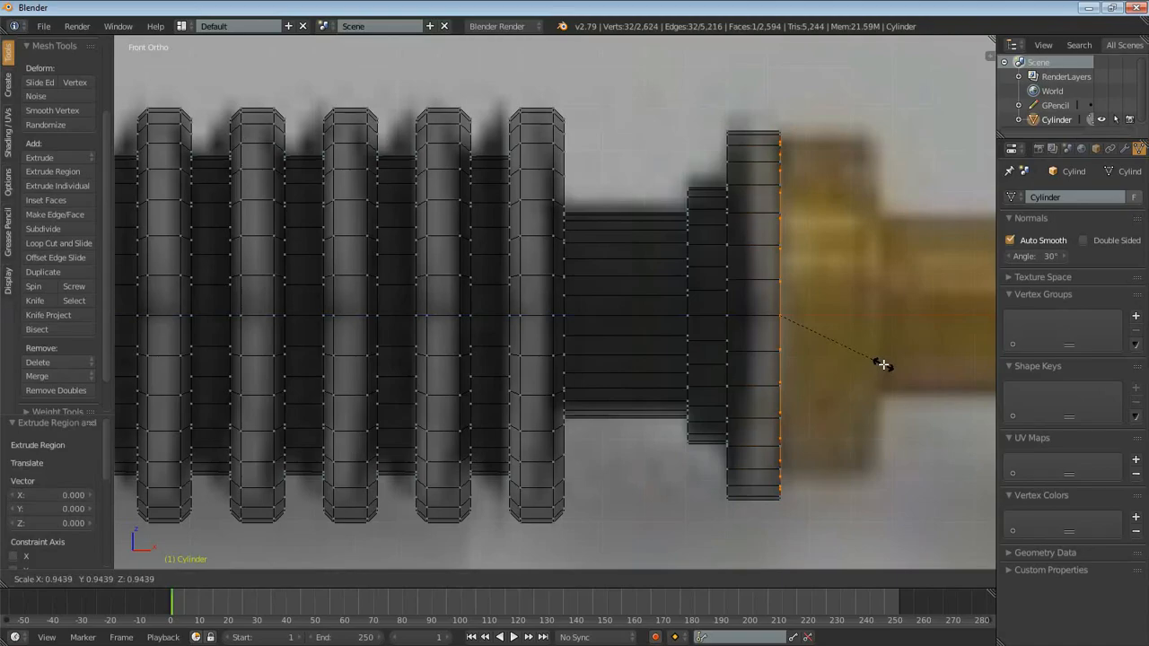
click(883, 364)
key(e)
click(913, 385)
- Form the thin gold neck by extruding the gold ring's end in place, scaling it to about 0.465 and extruding it about 0.482
shift+middle_drag(913, 385, 683, 393)
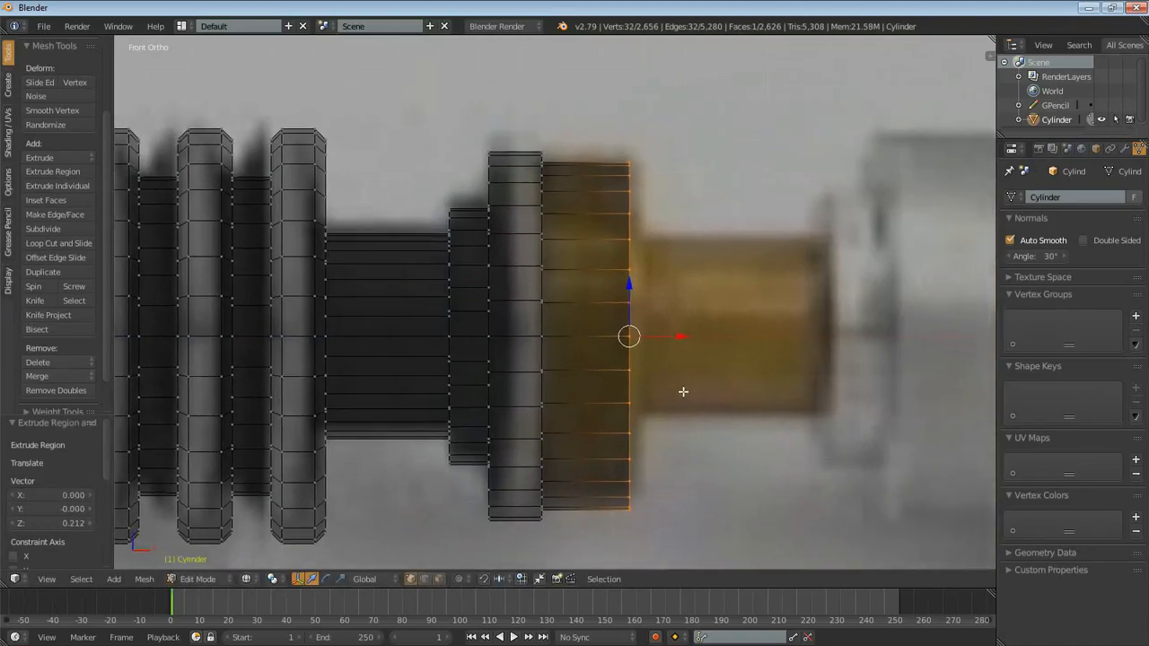
scroll(700, 397, down, 2)
scroll(726, 452, up, 2)
key(e)
right_click(777, 461)
key(s)
click(718, 354)
key(e)
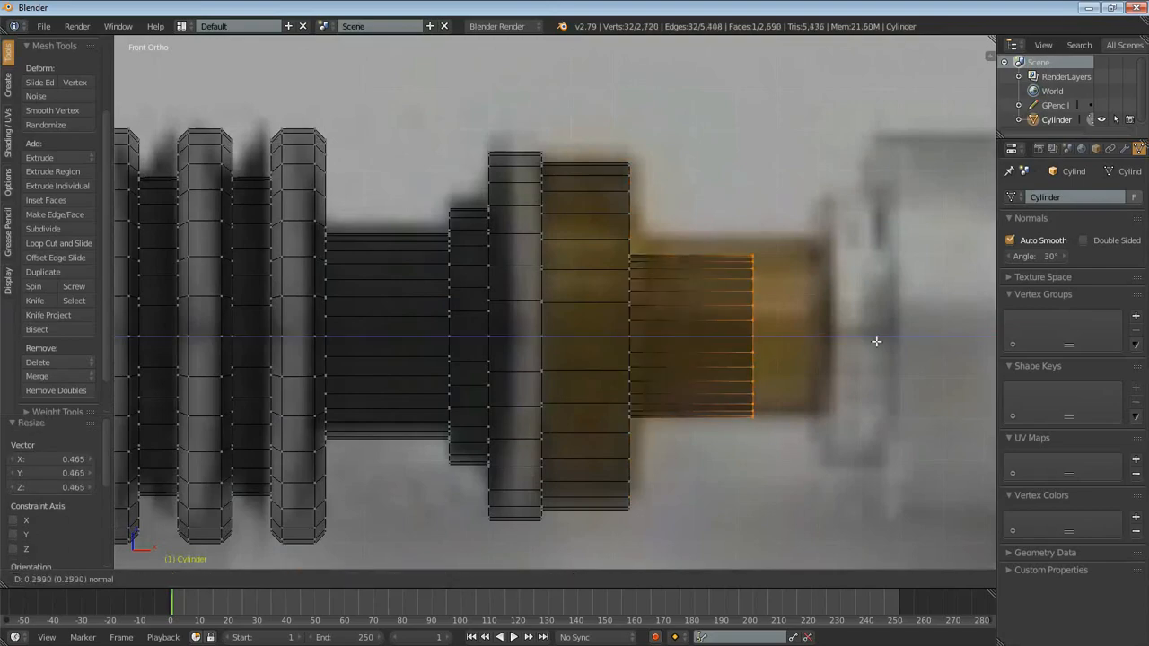
click(916, 335)
- Form the small collar at the gold neck's end with an in-place extrusion scaled about 1.7 times and extruded about 0.085
shift+middle_drag(915, 335, 783, 371)
key(e)
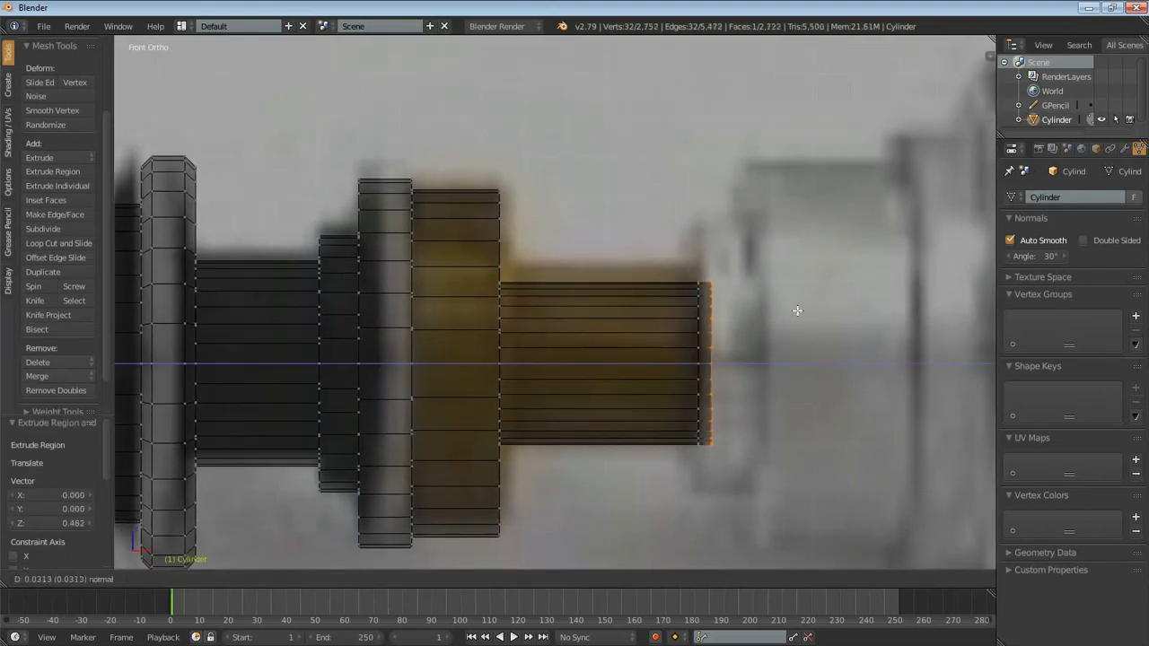
right_click(817, 269)
key(s)
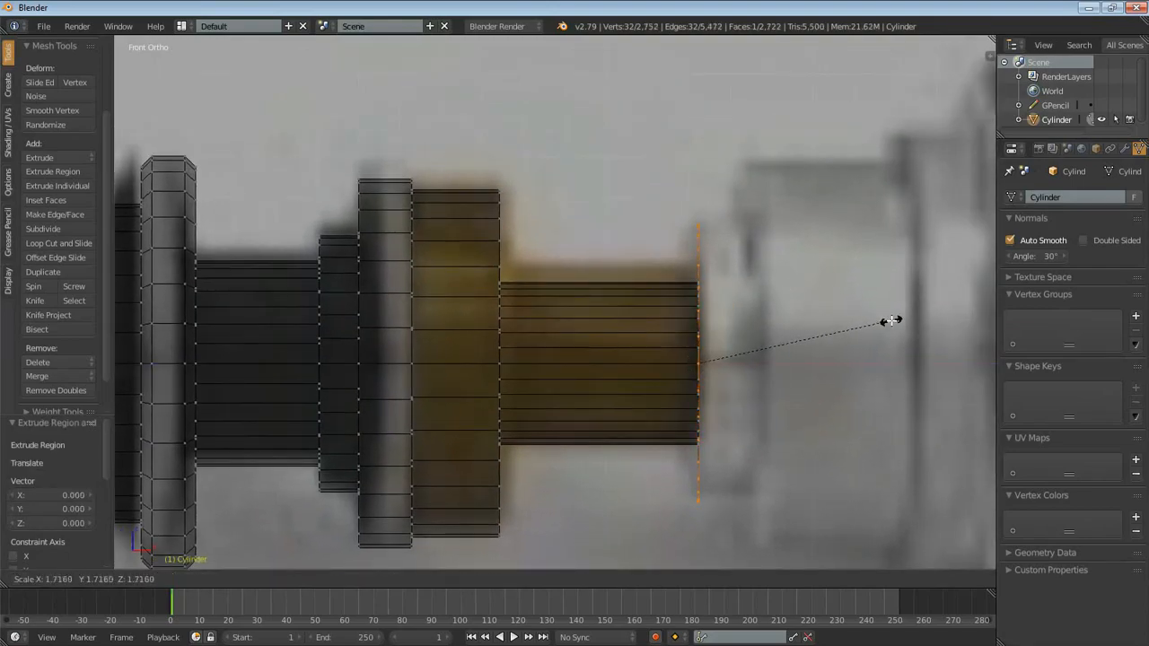
click(882, 318)
key(e)
click(899, 312)
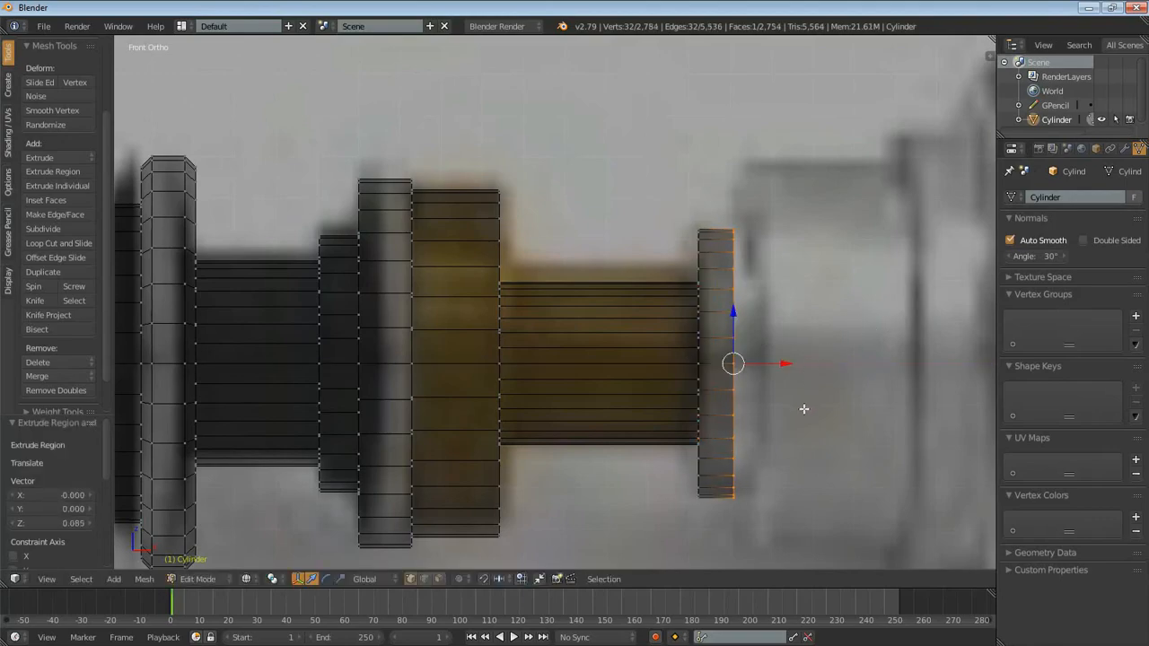
- Extrude the small collar's end in place, scale it to about 1.456, and extrude it along the reference's wide silver section
key(e)
right_click(833, 374)
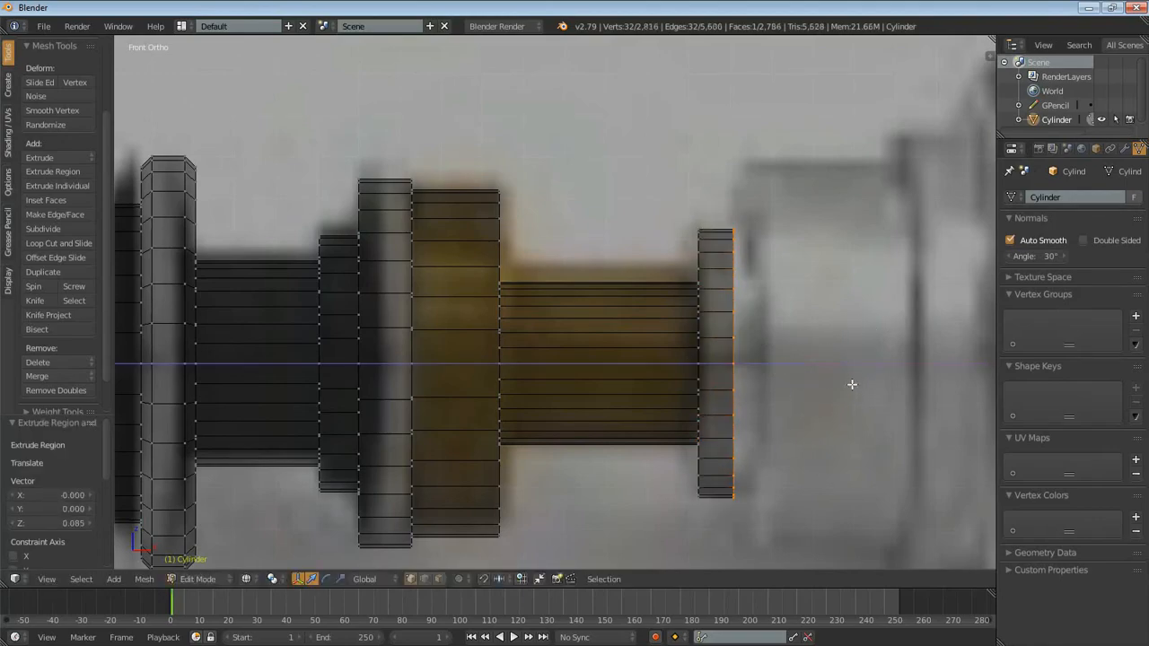
key(s)
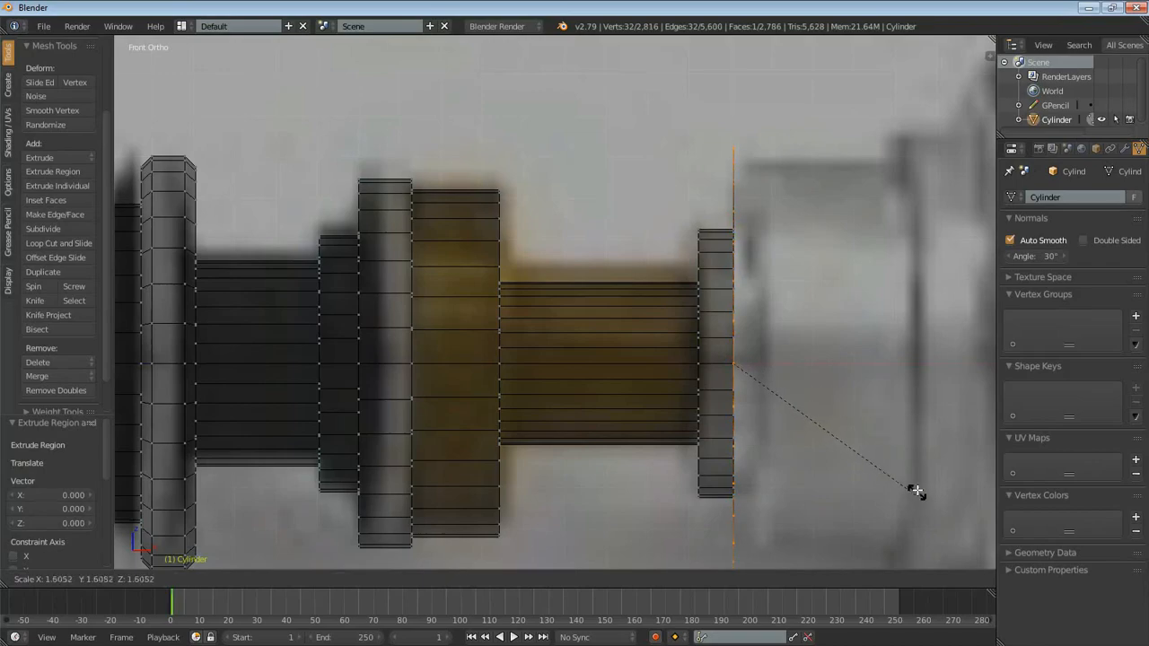
click(906, 467)
scroll(739, 341, down, 3)
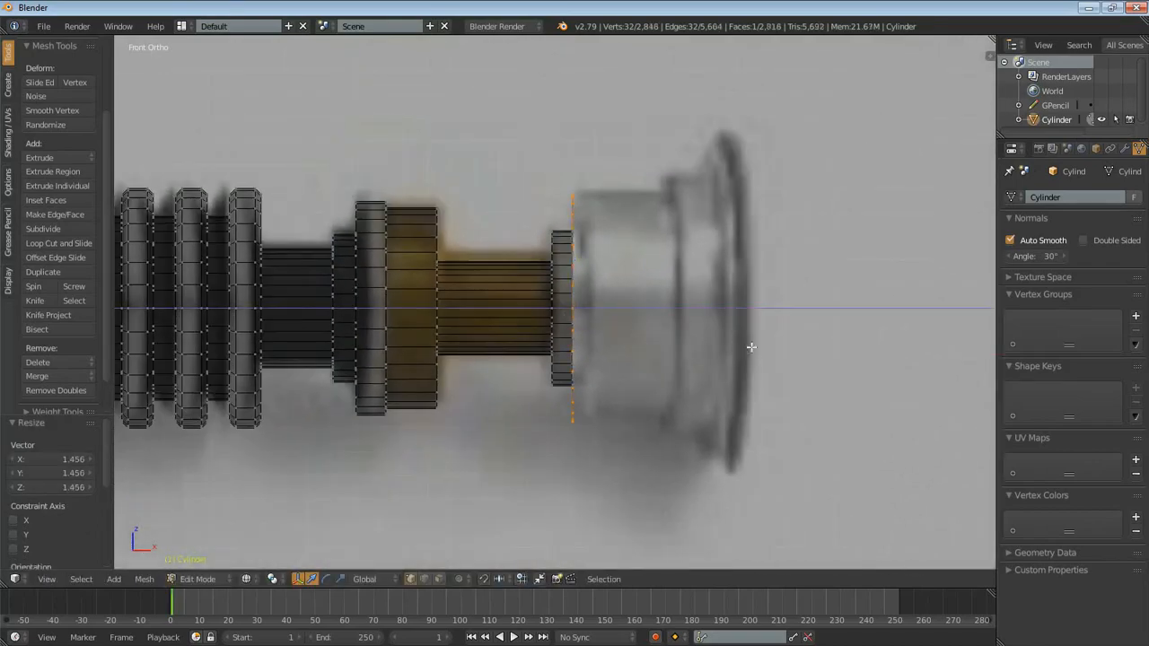
key(e)
click(837, 338)
- Add the silver section's slightly wider step with an in-place extrusion scaled to about 1.139 and extruded about 0.156
key(e)
key(Escape)
key(s)
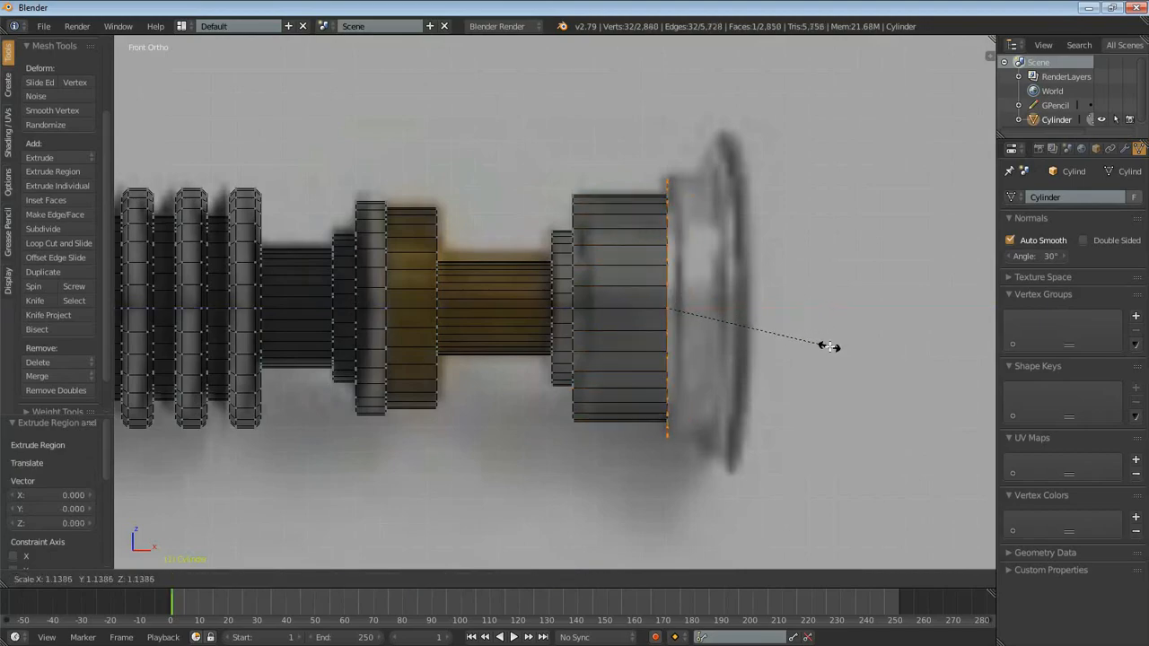
click(828, 346)
key(e)
click(864, 349)
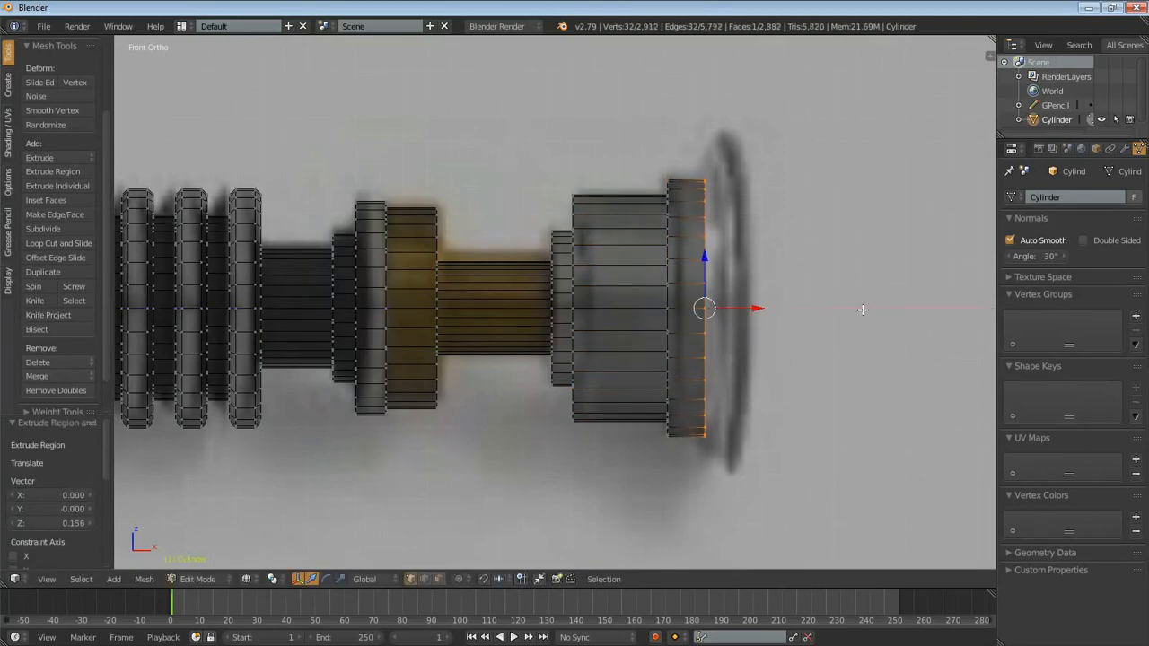
- Flare the end by extruding its ring in place, enlarging it to the reference's emitter diameter and moving it about 0.072 along X
key(e)
key(Escape)
key(s)
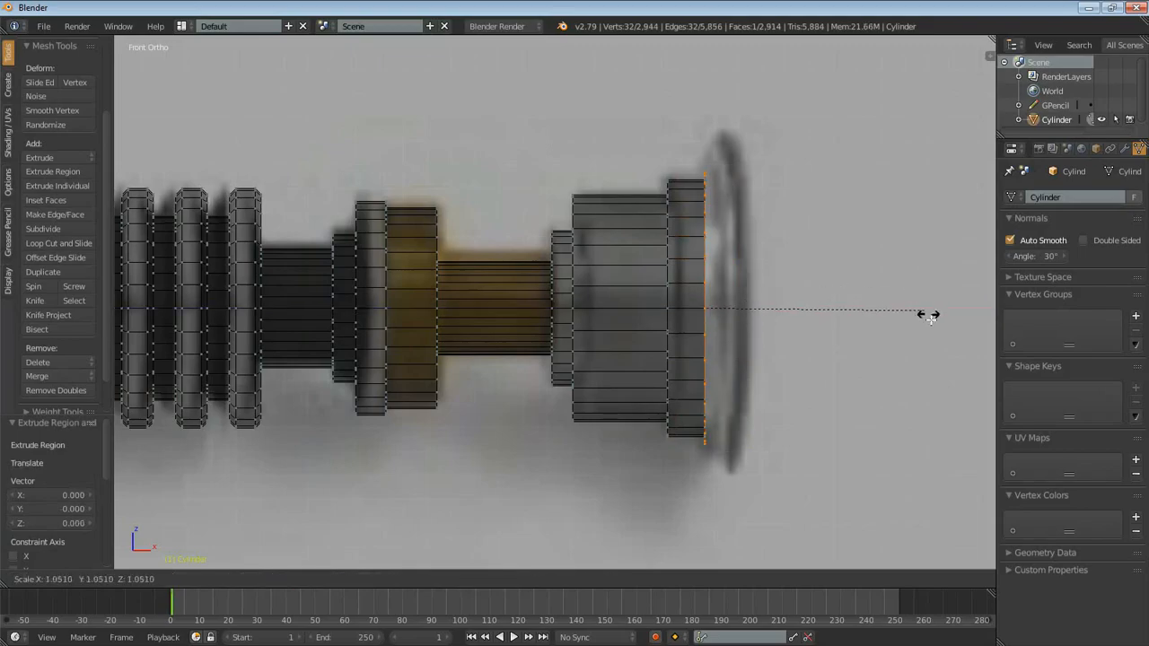
click(955, 400)
key(g)
key(x)
click(818, 335)
- Extrude the flare's outer ring about 0.064 to form the emitter's rim
scroll(790, 332, up, 4)
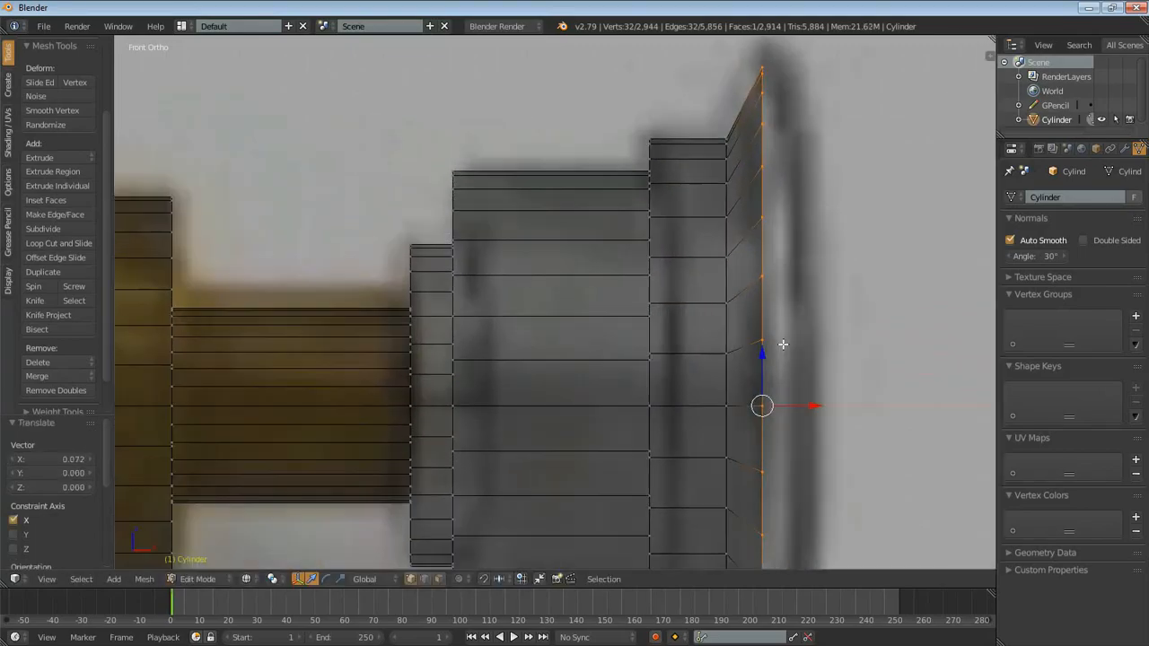
key(e)
click(813, 343)
- In solid display, inset the emitter's end face by about 0.4305 and extrude it about 0.211 inward
scroll(813, 343, down, 4)
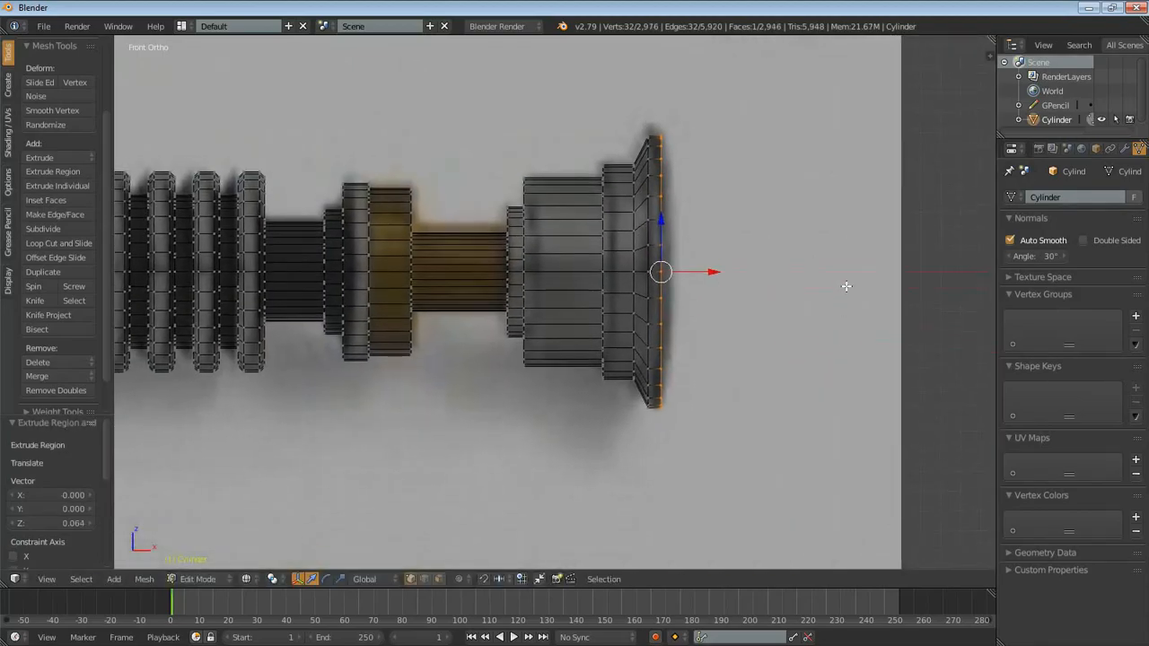
scroll(826, 313, up, 3)
shift+middle_drag(790, 354, 753, 403)
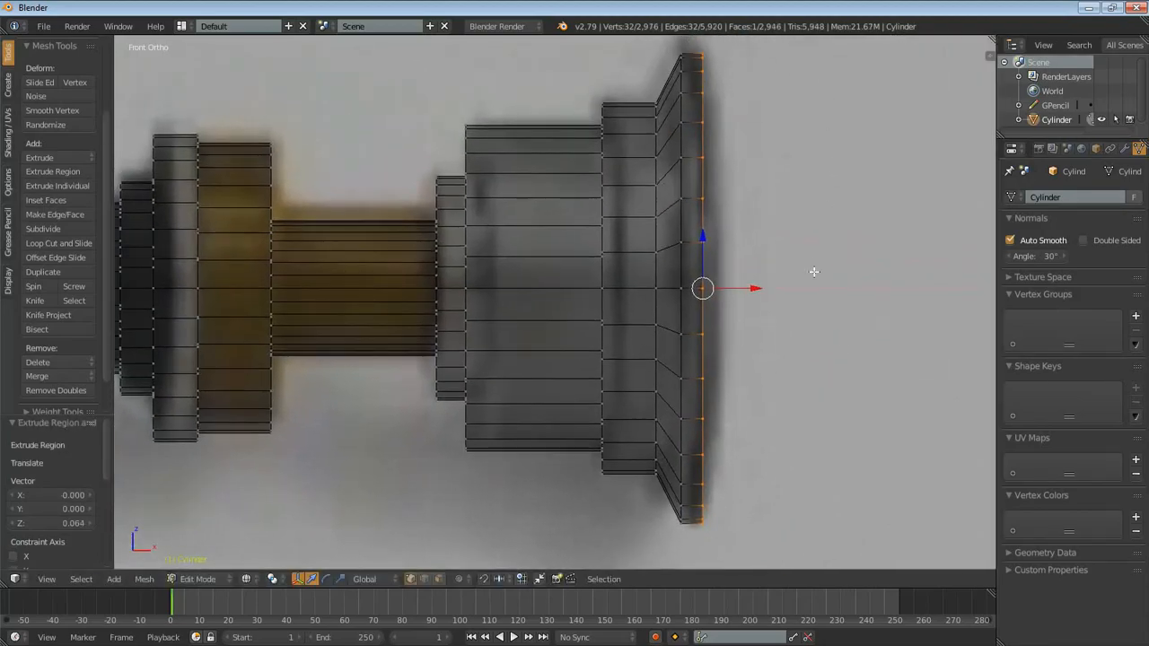
scroll(808, 283, down, 3)
mouse_move(807, 285)
middle_down()
mouse_move(652, 356)
mouse_move(662, 461)
mouse_move(674, 393)
mouse_move(524, 239)
middle_up()
key(z)
middle_drag(699, 397, 634, 390)
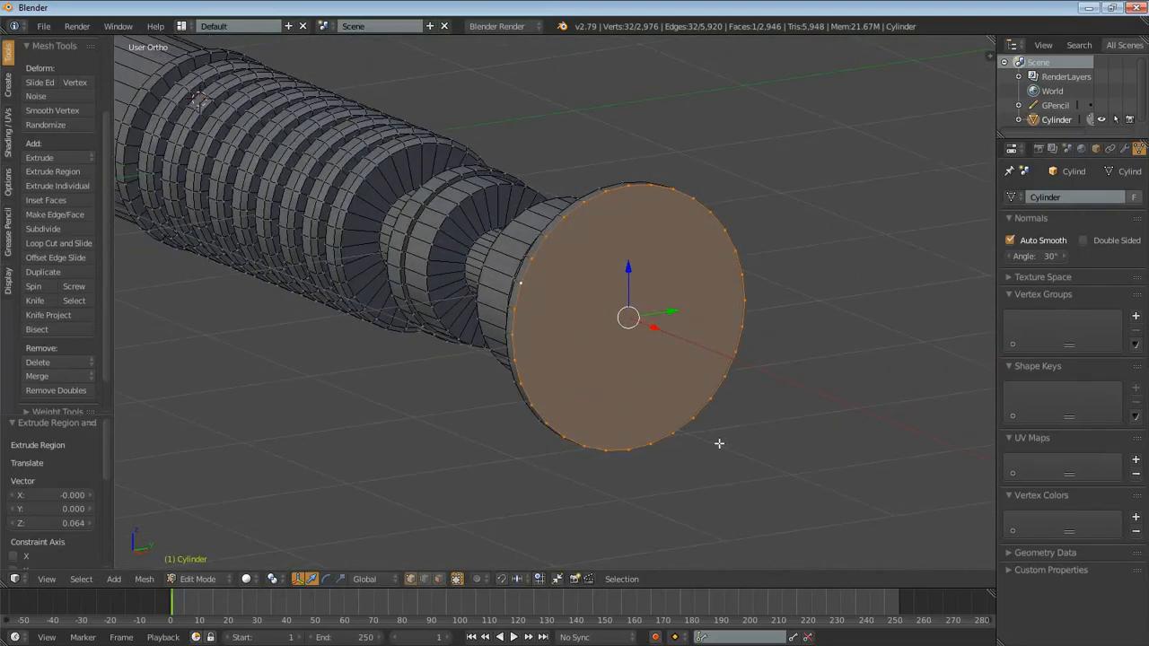
key(i)
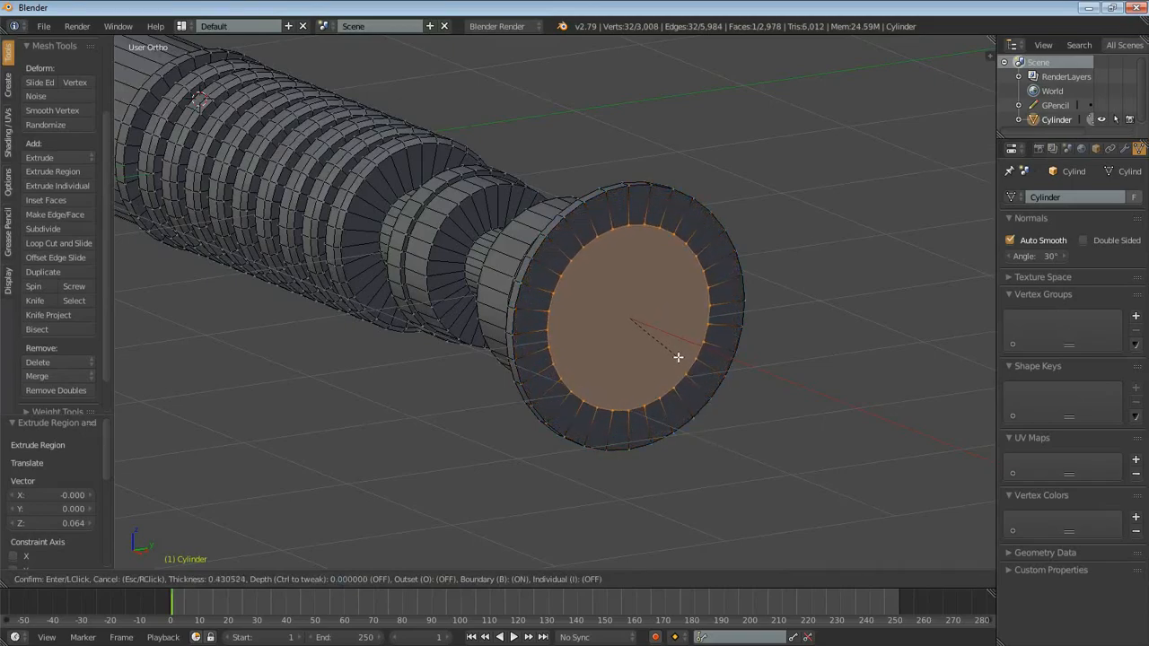
click(677, 358)
key(e)
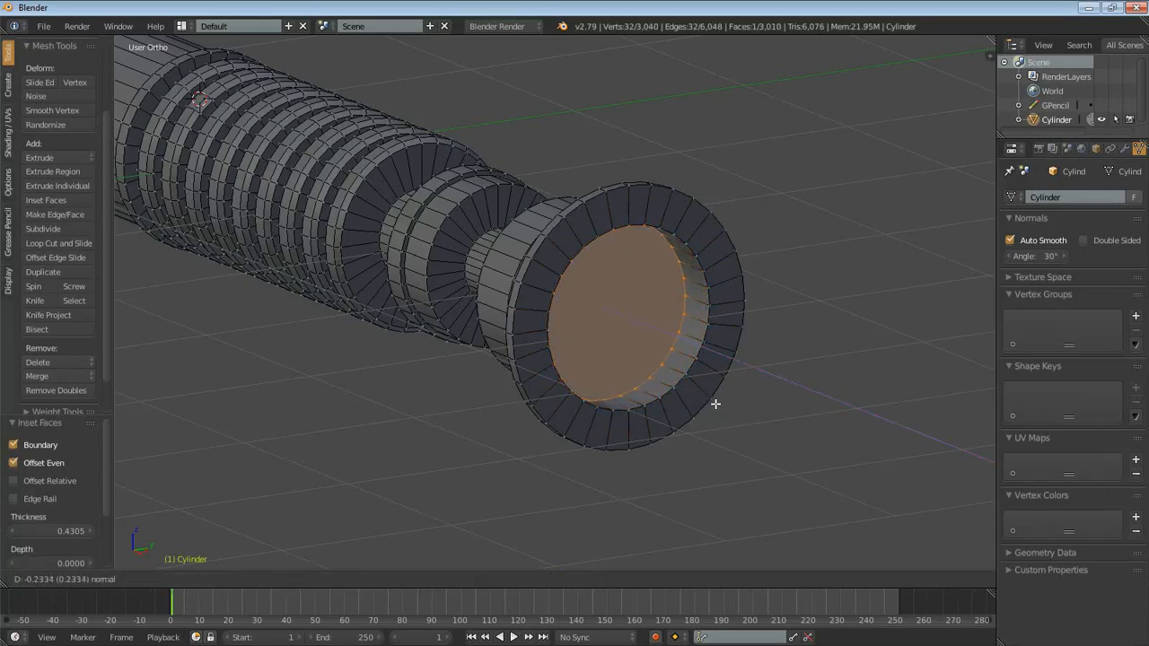
click(717, 405)
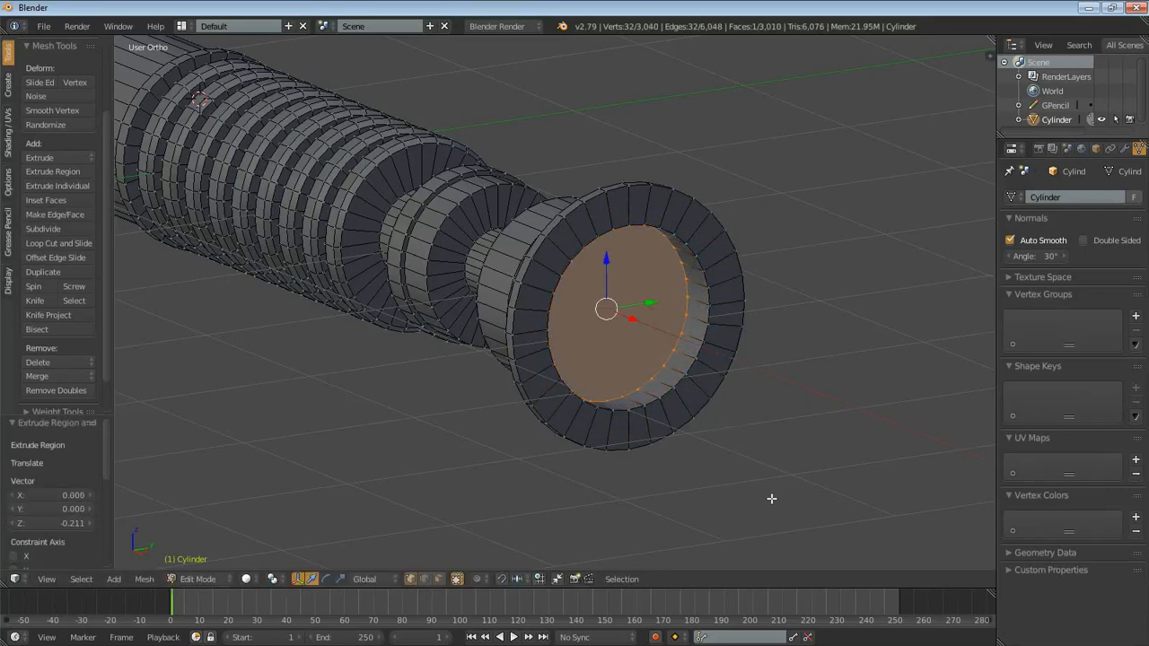
- Inset the recessed emitter face by about 0.471 and scale the inner face to about 1.065
key(i)
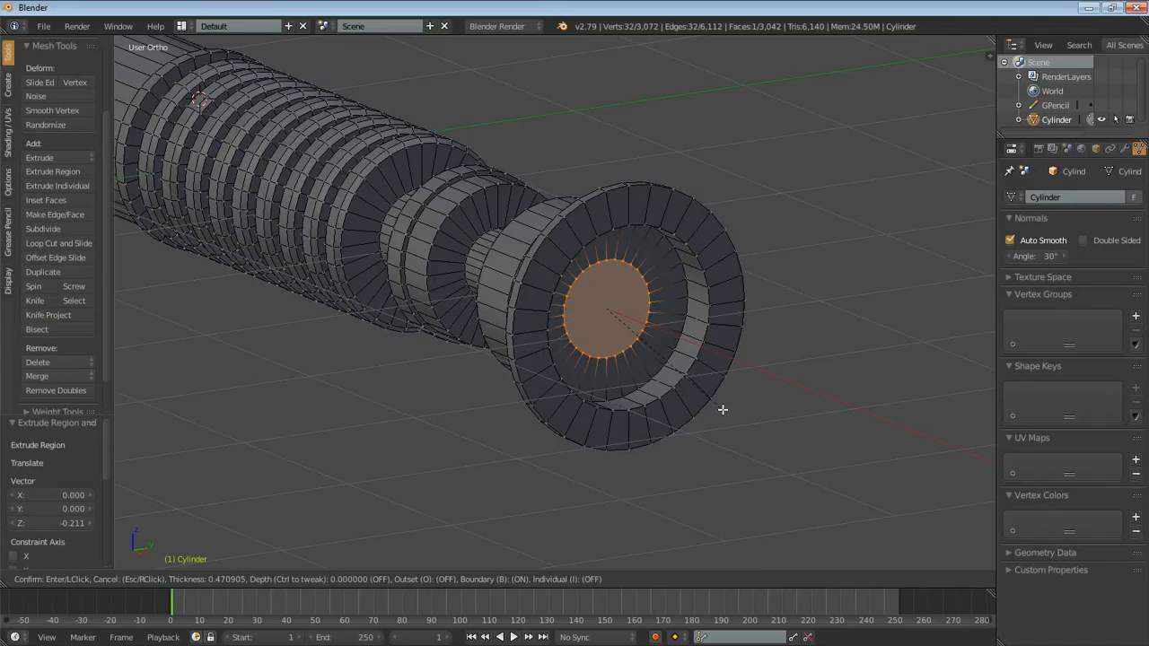
click(723, 409)
middle_drag(717, 405, 712, 437)
key(s)
click(581, 437)
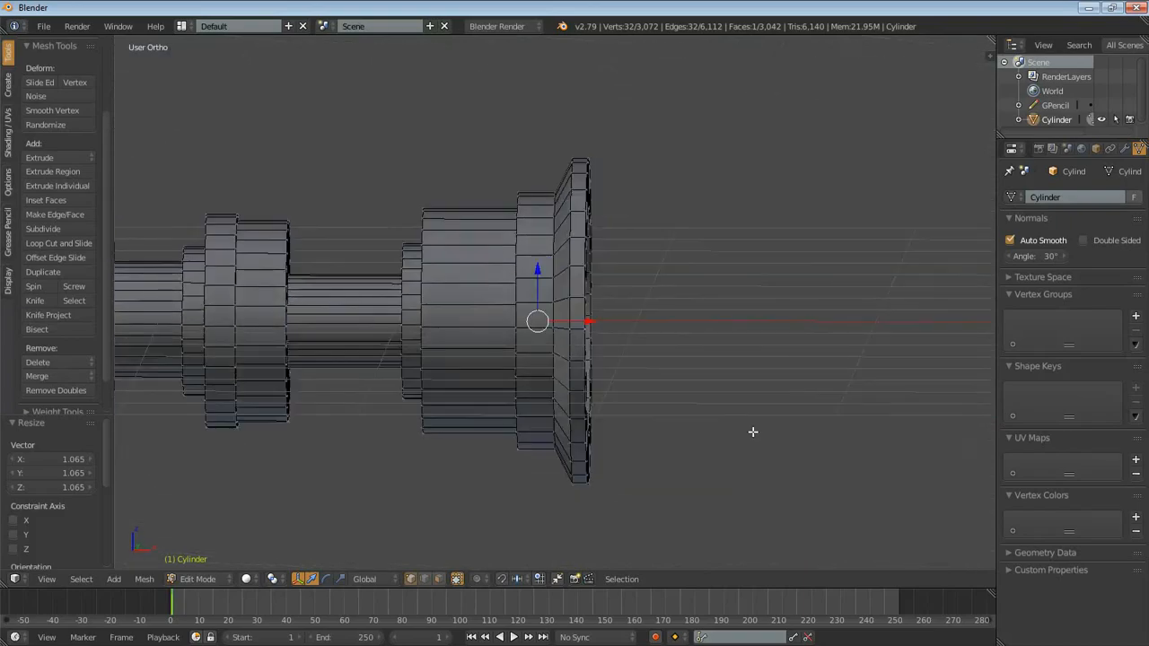
- In wireframe display, extrude the inner face about 0.496 back into the silver section
key(z)
key(e)
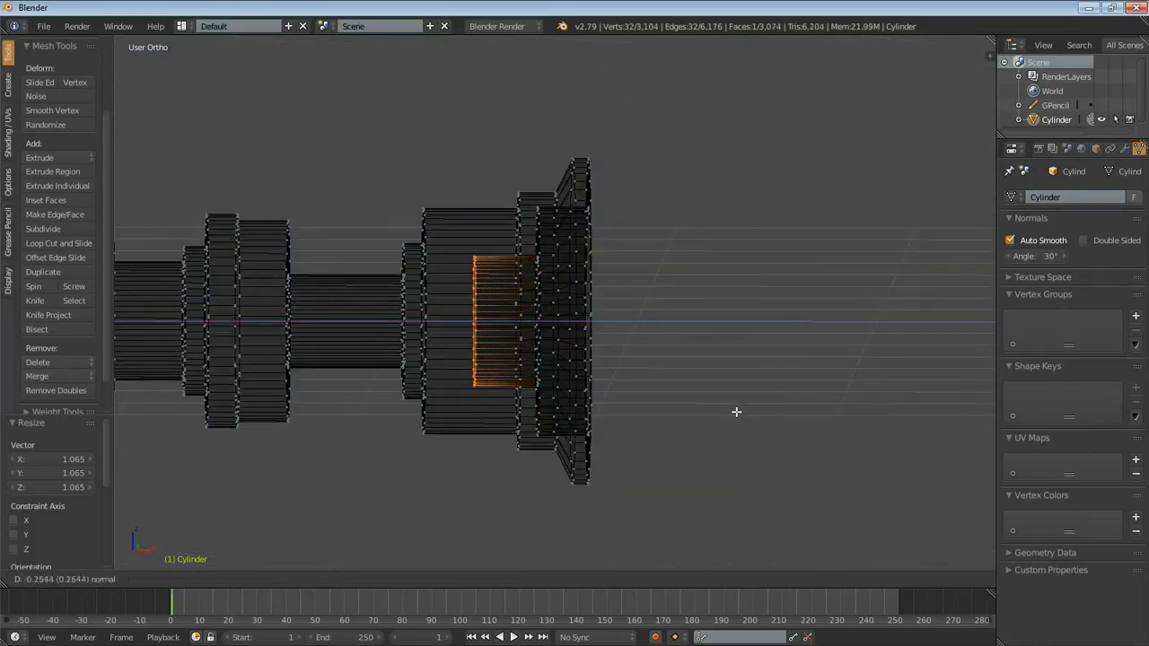
click(682, 405)
- Inset the bore's bottom face by about 0.211, extrude it about 0.49 into the gold neck, and check its depth in wireframe
middle_drag(649, 418, 558, 445)
key(z)
mouse_move(787, 389)
middle_down()
mouse_move(782, 436)
mouse_move(728, 379)
mouse_move(720, 410)
mouse_move(745, 404)
middle_up()
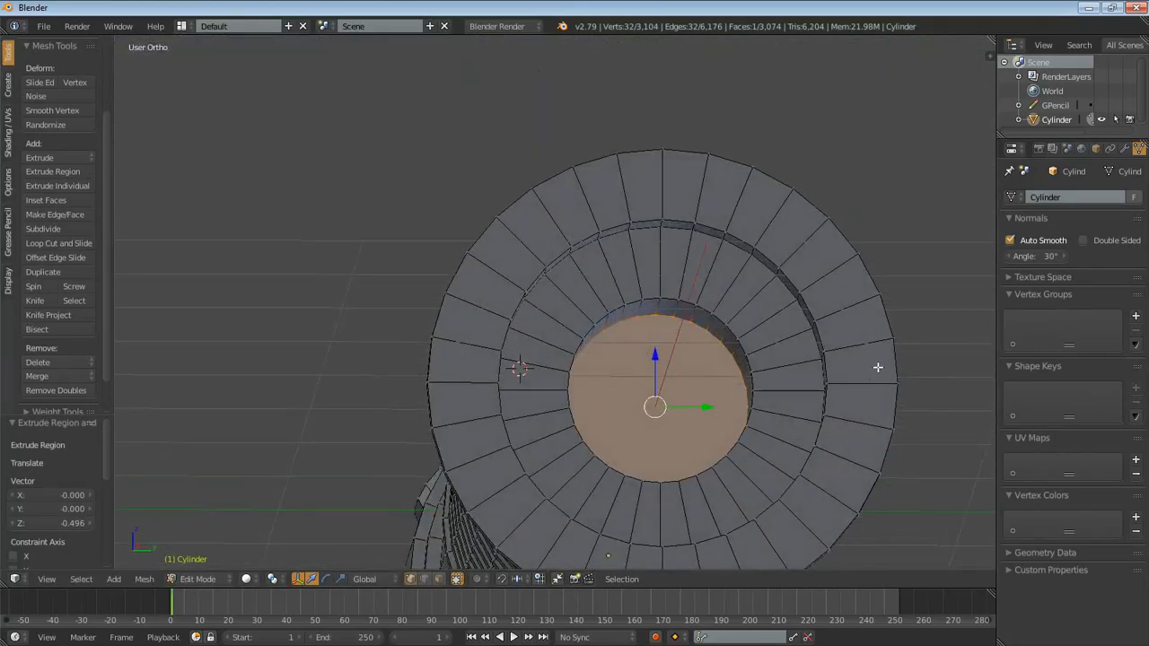
key(i)
click(850, 318)
middle_drag(846, 317, 839, 405)
key(e)
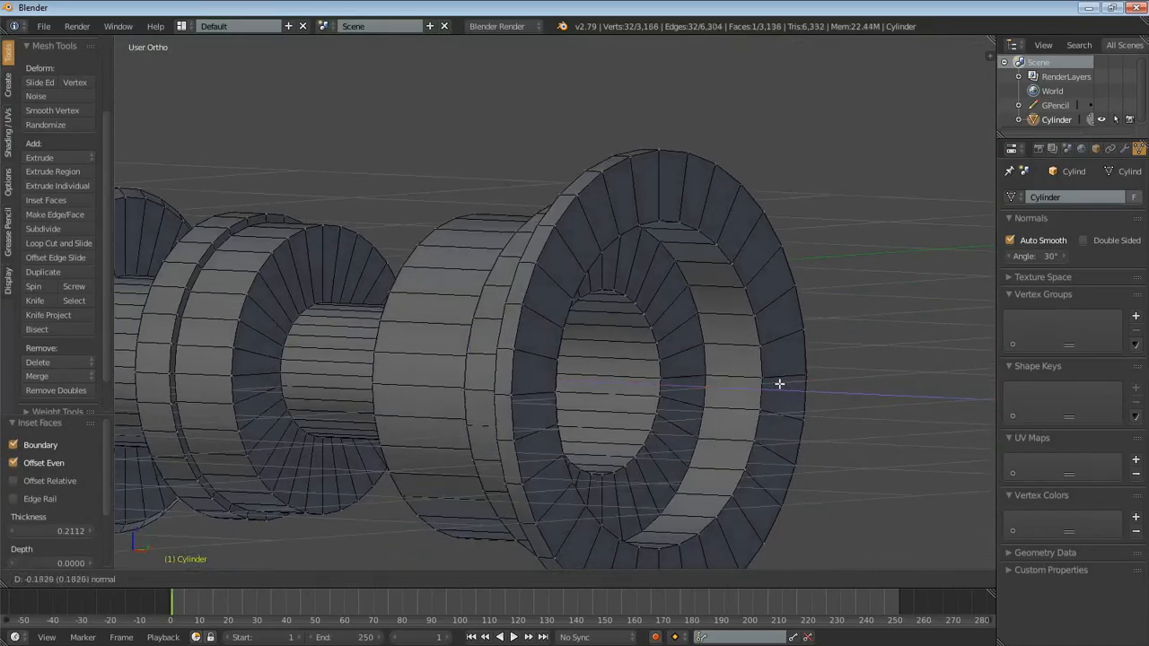
click(713, 371)
key(z)
mouse_move(713, 367)
middle_down()
mouse_move(565, 380)
mouse_move(705, 362)
mouse_move(624, 416)
mouse_move(682, 408)
middle_up()
scroll(706, 407, up, 4)
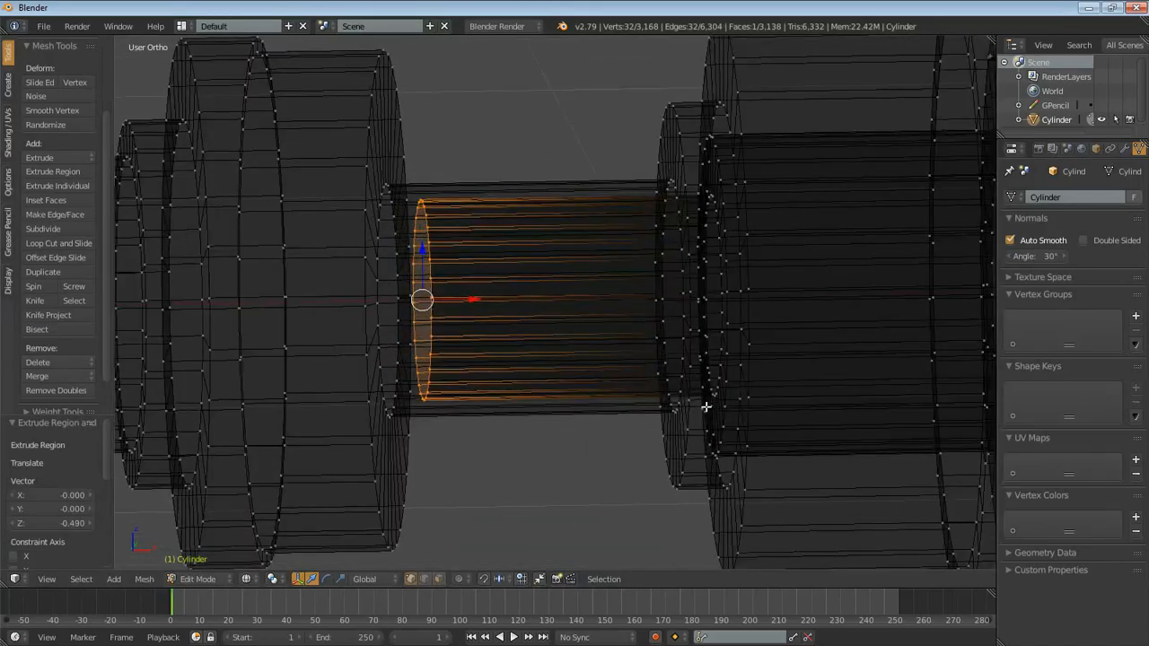
- Move the bore's bottom face about -0.037 along X, and return to solid display in Object Mode
key(g)
key(x)
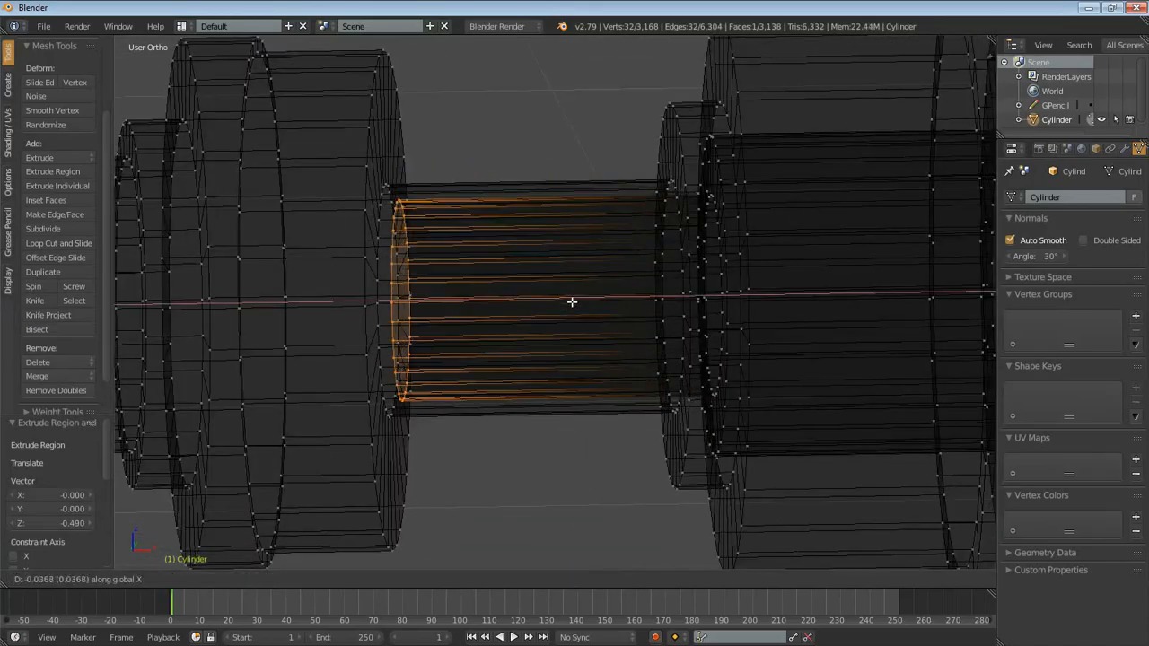
click(564, 311)
scroll(731, 318, down, 3)
scroll(730, 317, down, 2)
mouse_move(781, 375)
middle_down()
mouse_move(672, 377)
mouse_move(664, 359)
mouse_move(719, 438)
mouse_move(790, 421)
mouse_move(816, 400)
middle_up()
key(z)
scroll(718, 415, down, 3)
key(Tab)
shift+middle_drag(496, 393, 691, 375)
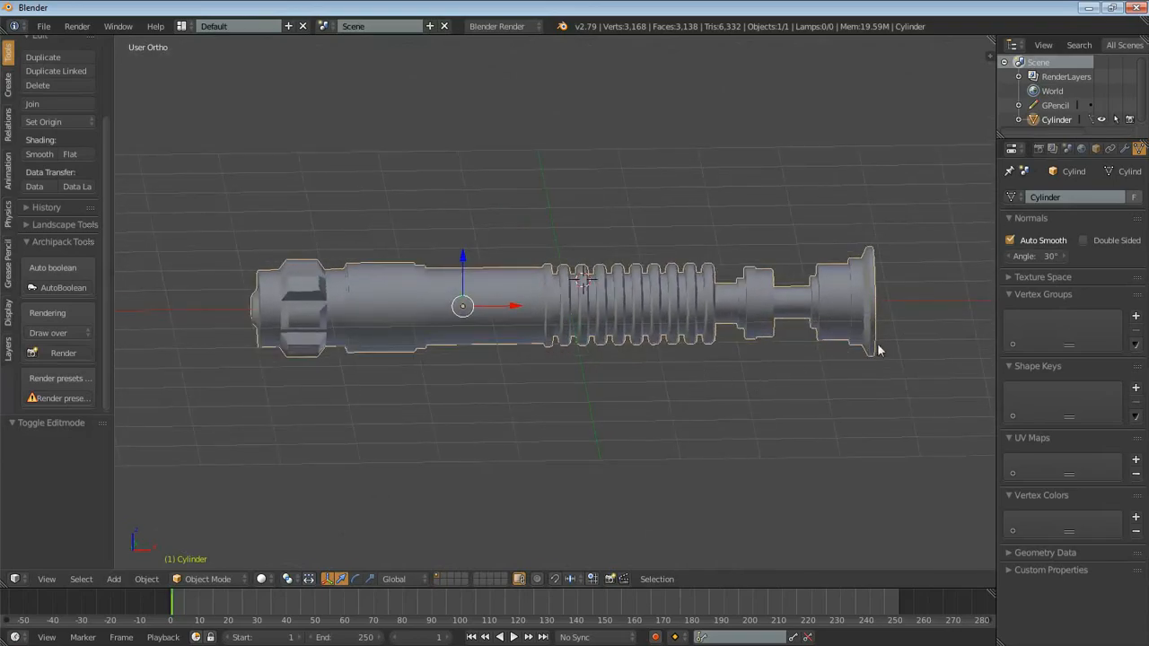
- Widen the properties area and add a Bevel modifier to the lightsaber handle
middle_drag(916, 321, 733, 351)
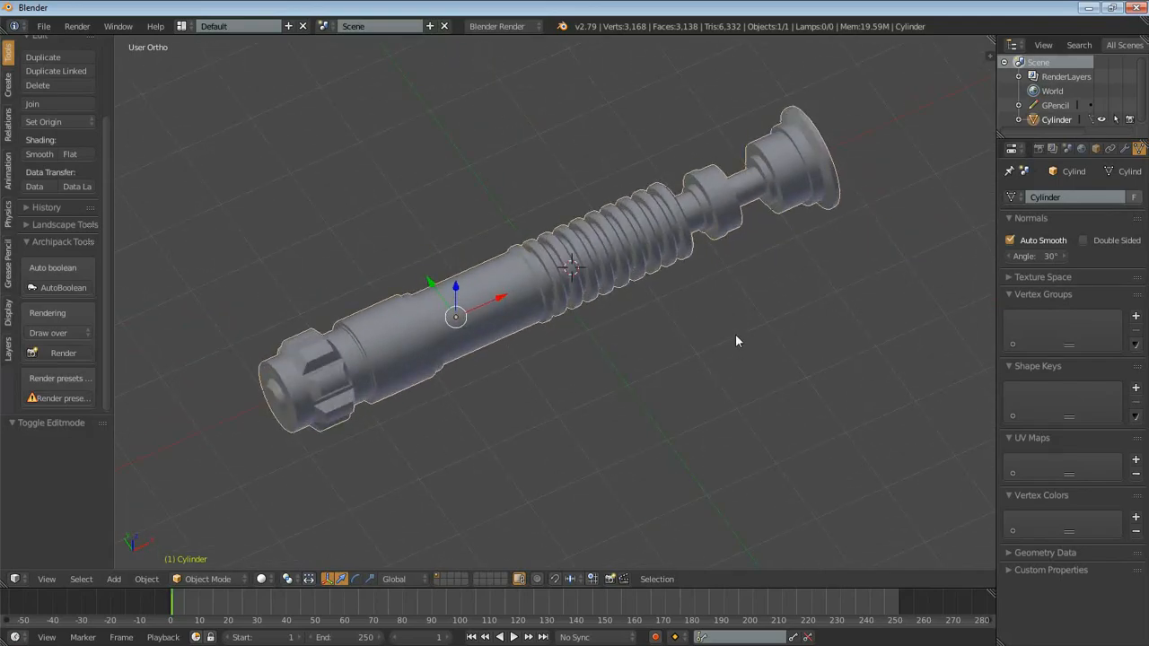
drag(996, 181, 942, 184)
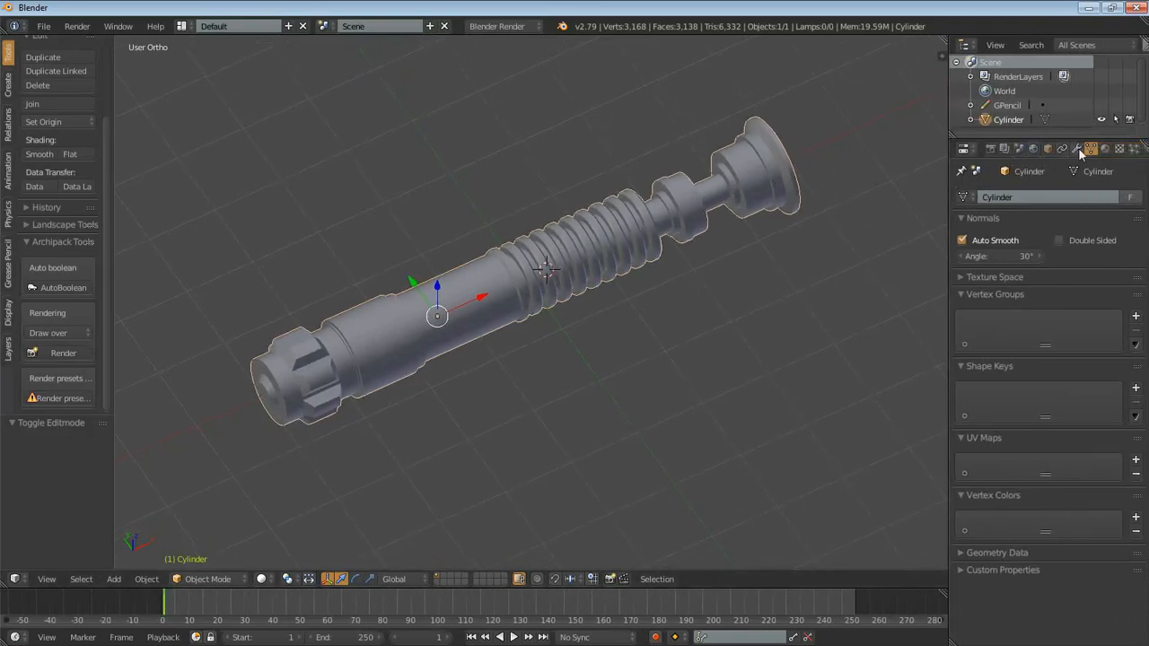
click(1078, 147)
click(985, 198)
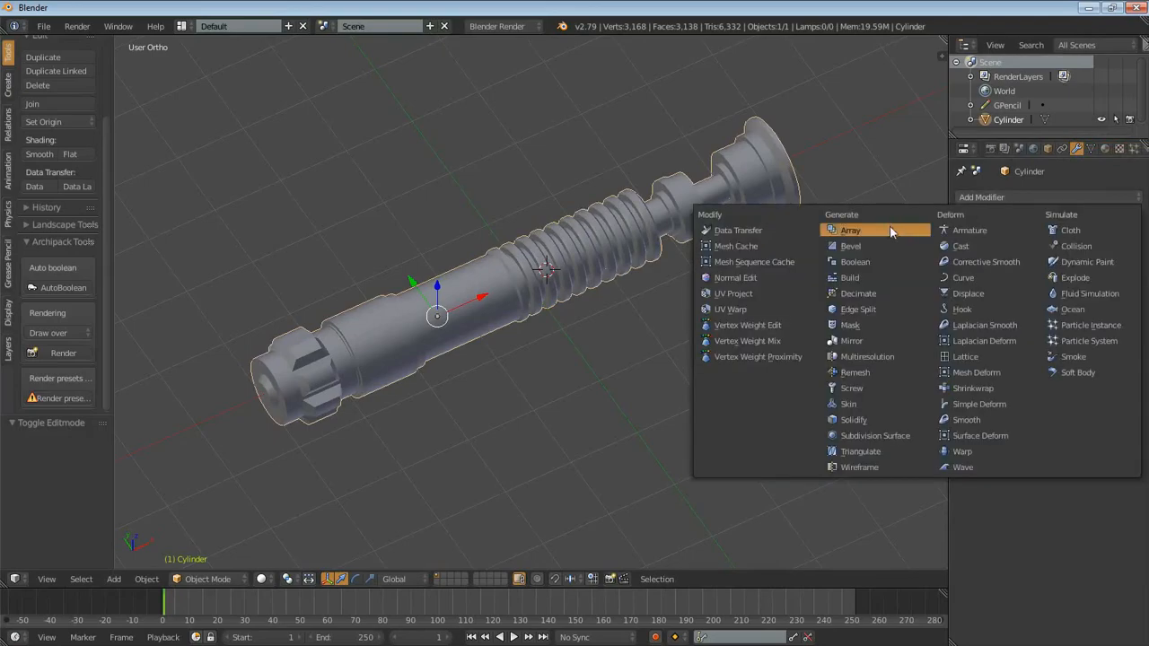
click(853, 246)
scroll(707, 299, up, 4)
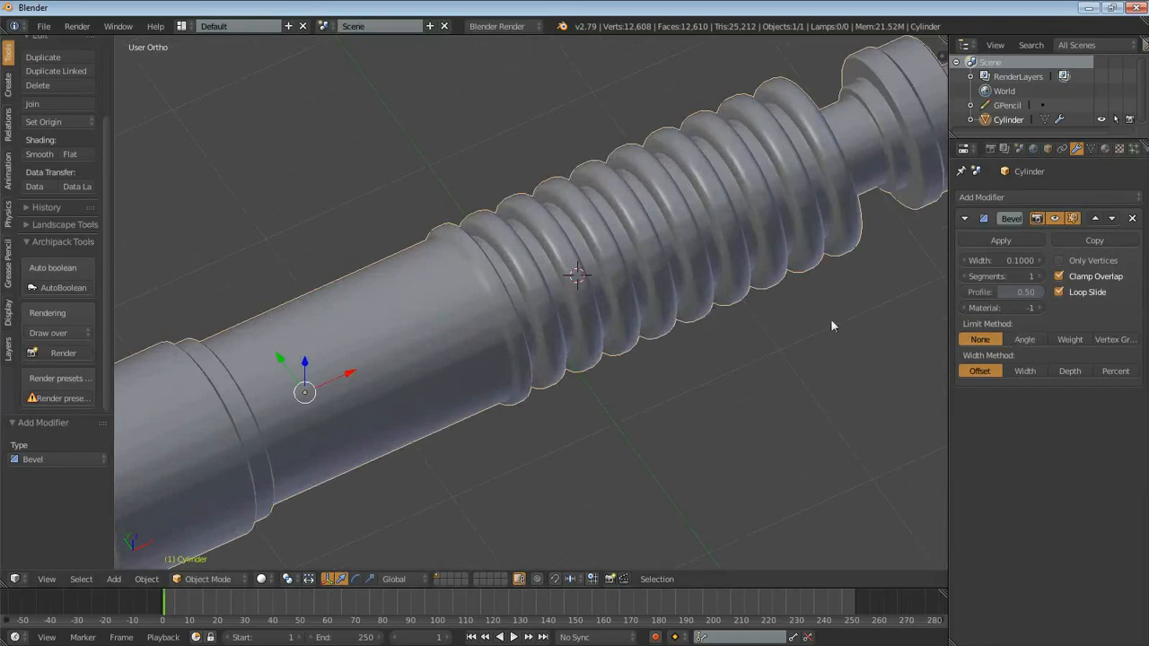
- Compare the Bevel modifier's None and Angle limit methods on the grip, and keep Angle at 30°
click(1024, 339)
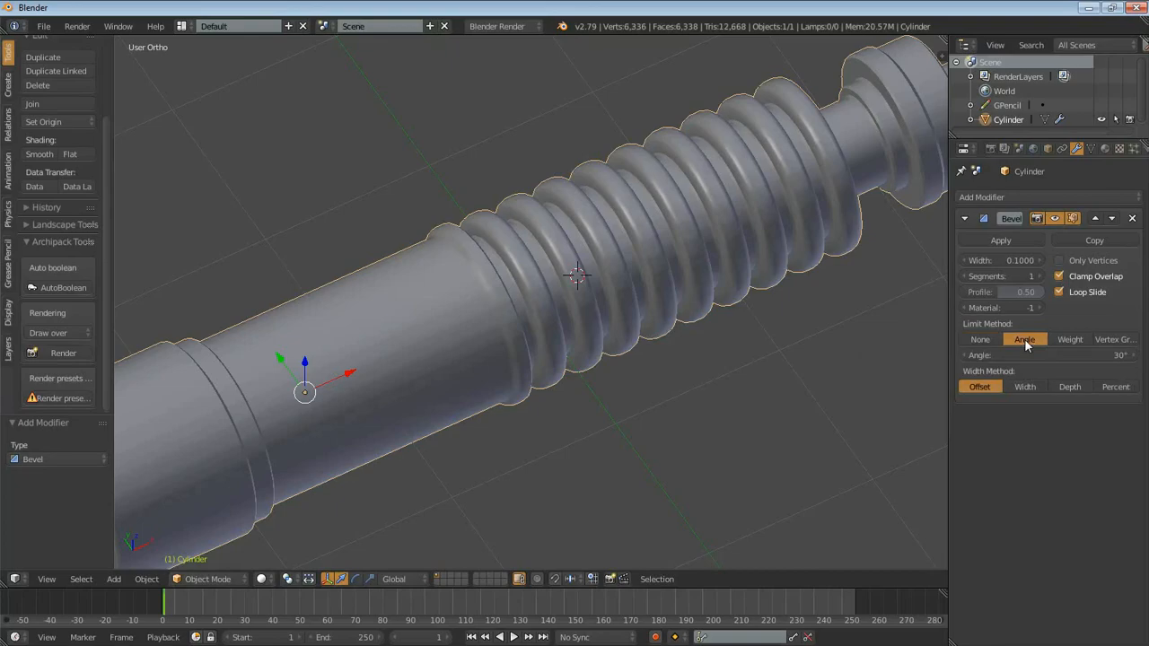
click(1067, 354)
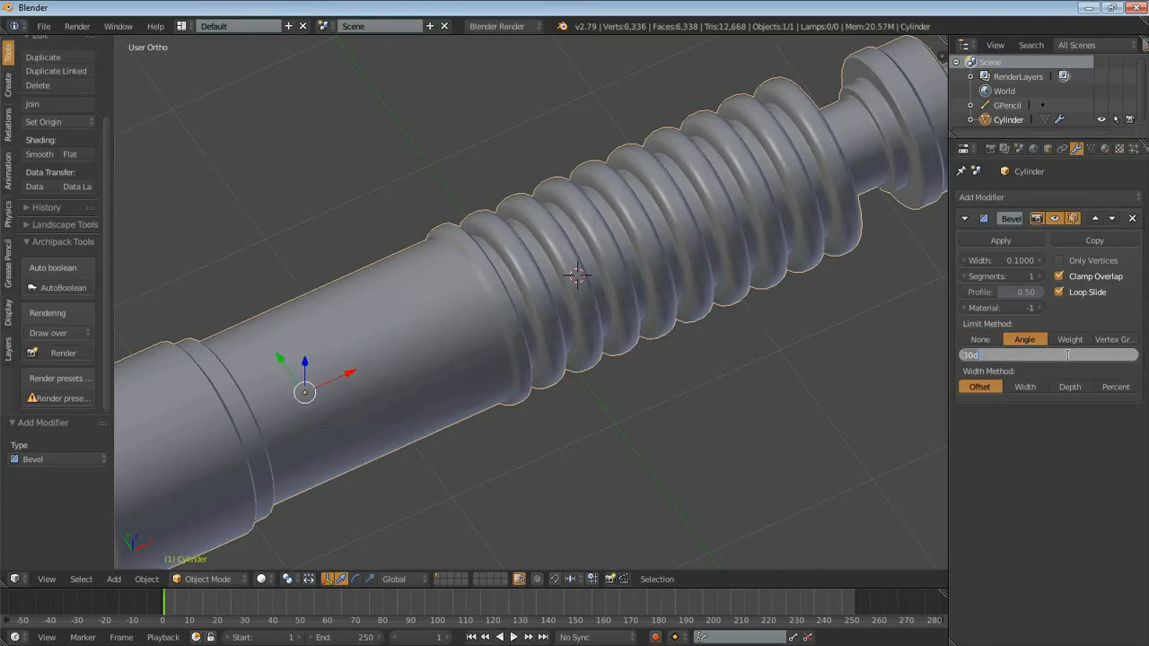
key(Return)
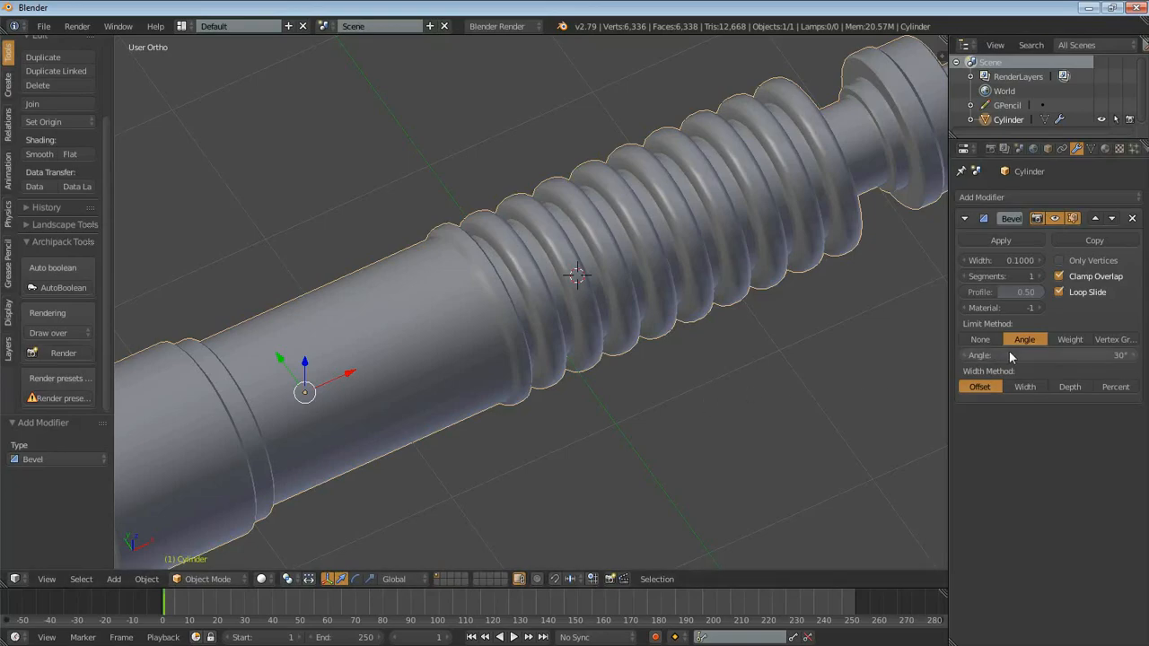
click(978, 340)
scroll(463, 348, up, 8)
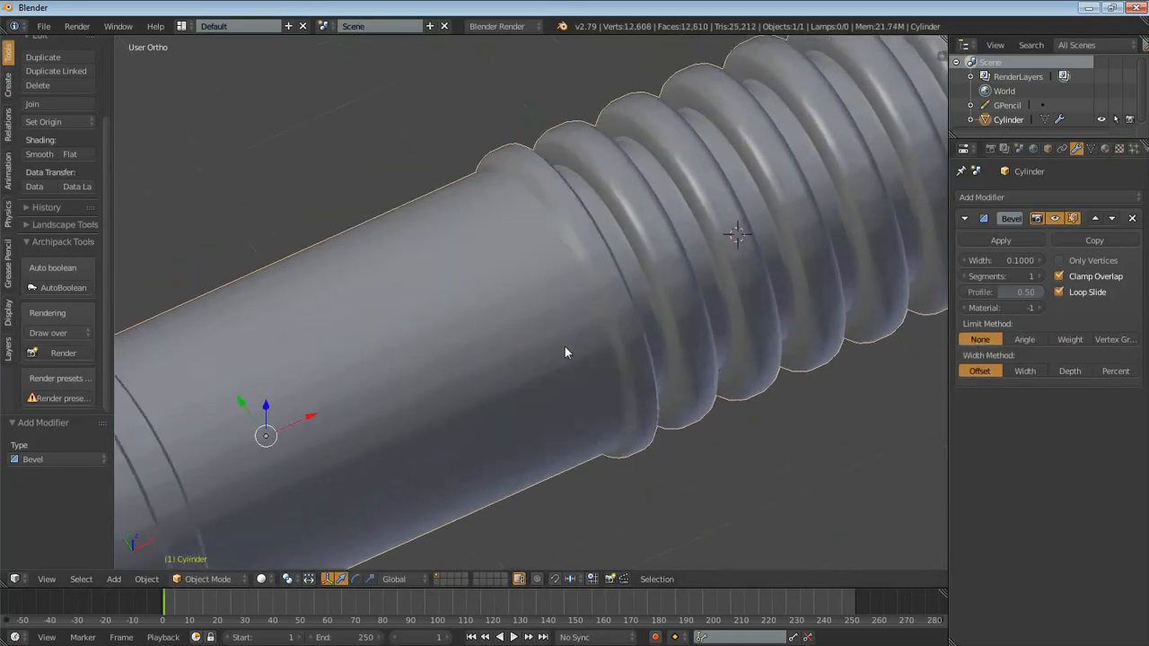
drag(419, 386, 561, 331)
drag(484, 404, 665, 313)
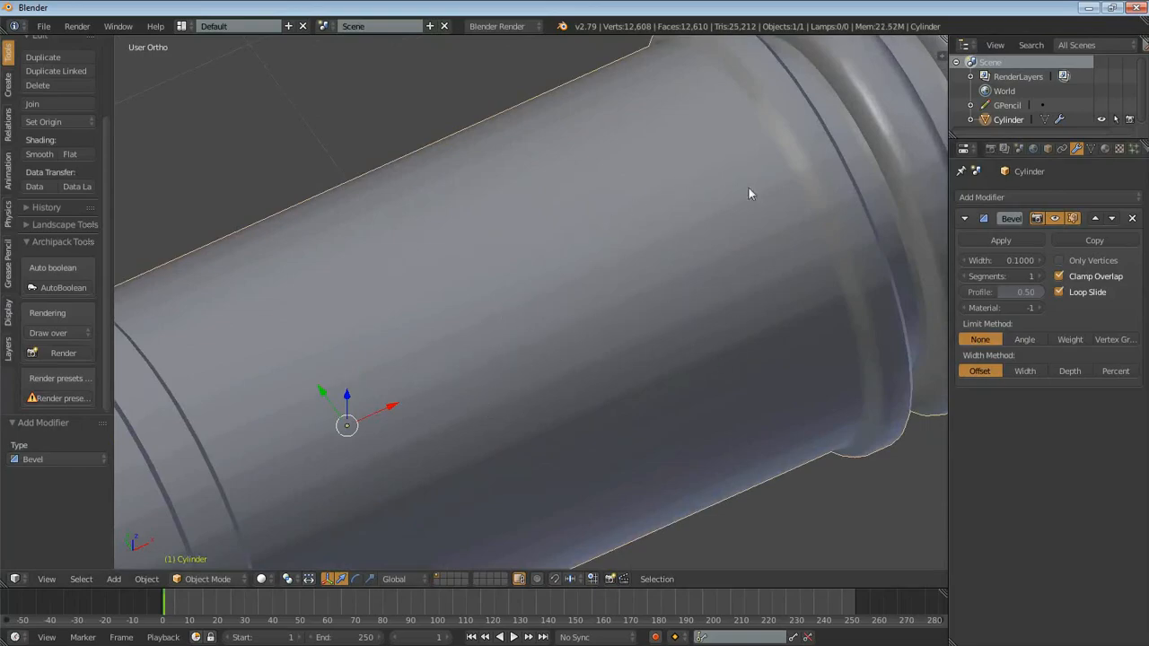
click(1028, 340)
- Compare one and two Bevel segments on the pommel's ridges and collar, and choose 2 segments
scroll(658, 283, down, 6)
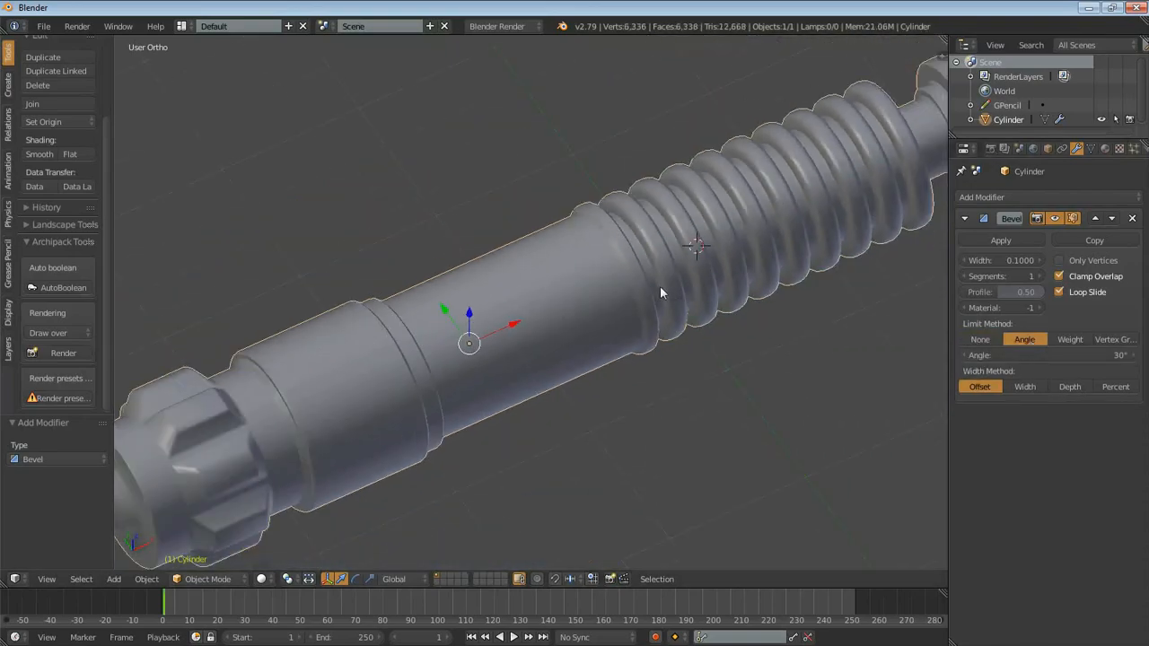
shift+middle_drag(795, 228, 787, 256)
middle_drag(494, 321, 650, 92)
scroll(782, 313, up, 4)
shift+middle_drag(432, 323, 684, 392)
scroll(649, 325, up, 2)
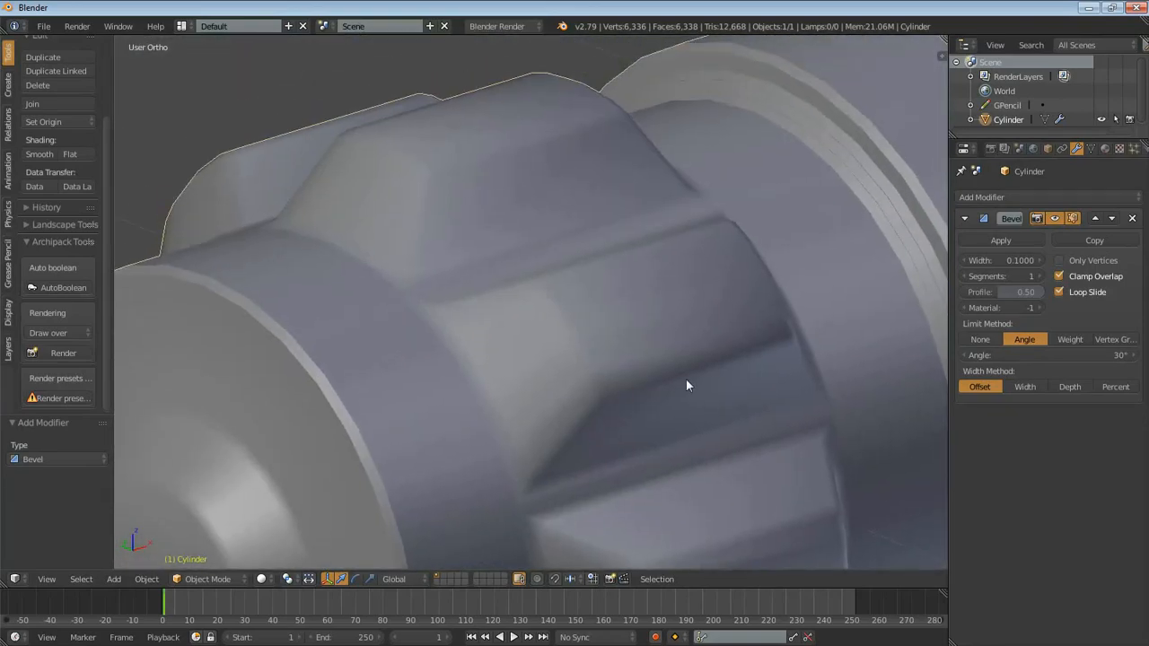
click(1038, 276)
scroll(605, 362, down, 4)
middle_drag(590, 367, 682, 332)
click(964, 277)
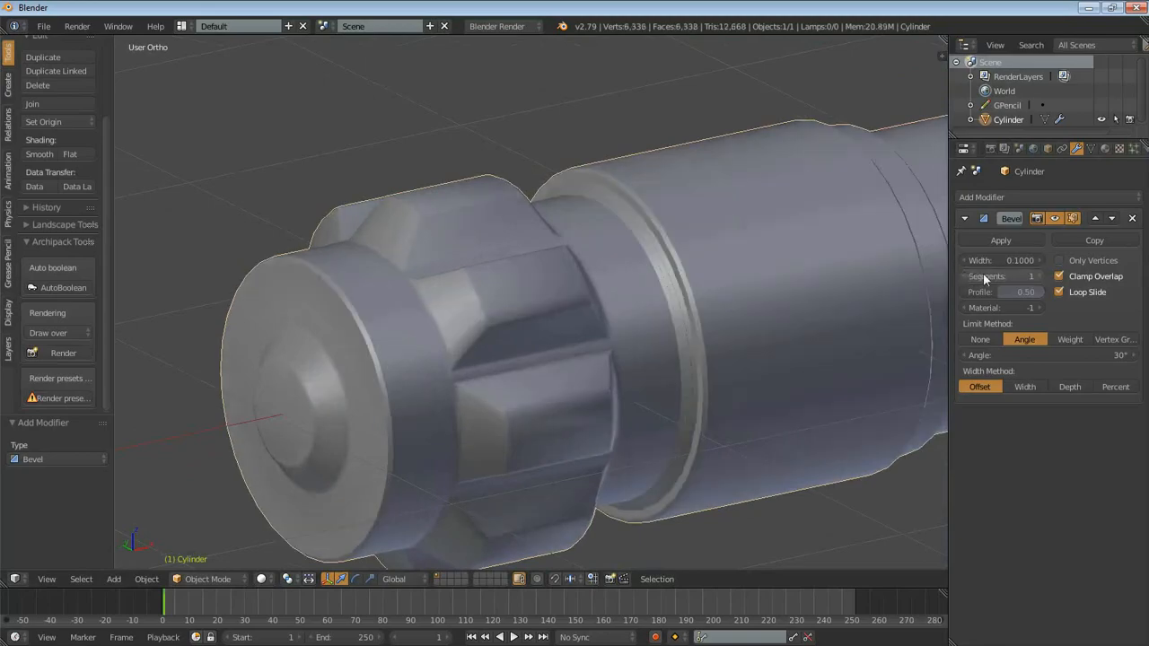
click(1040, 277)
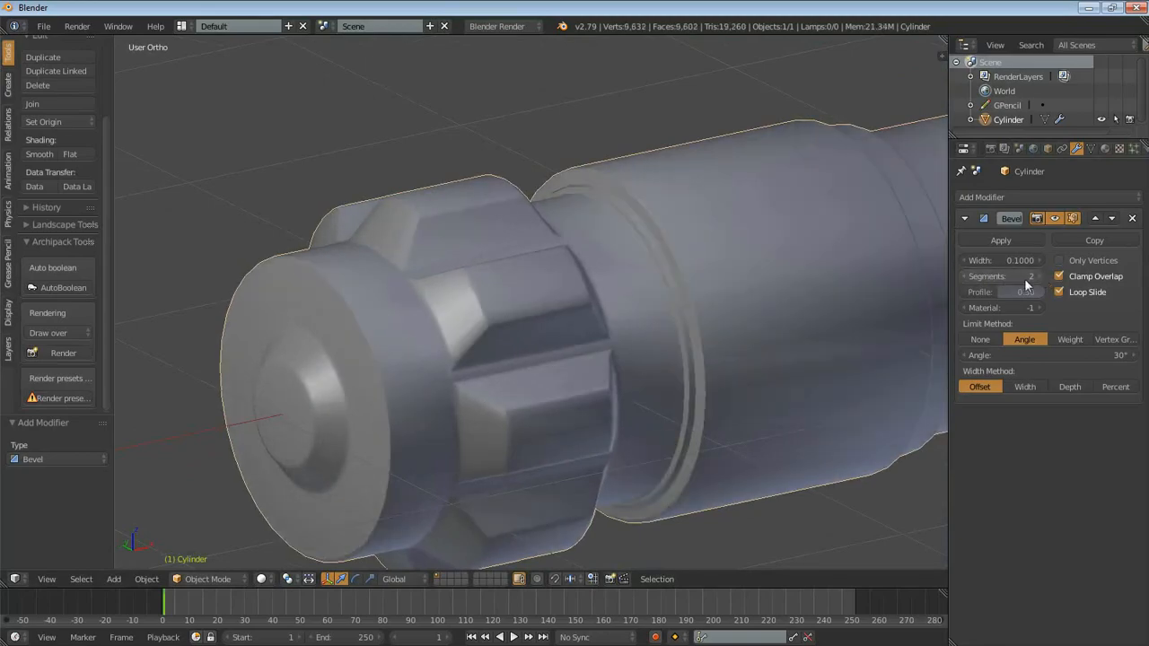
click(972, 280)
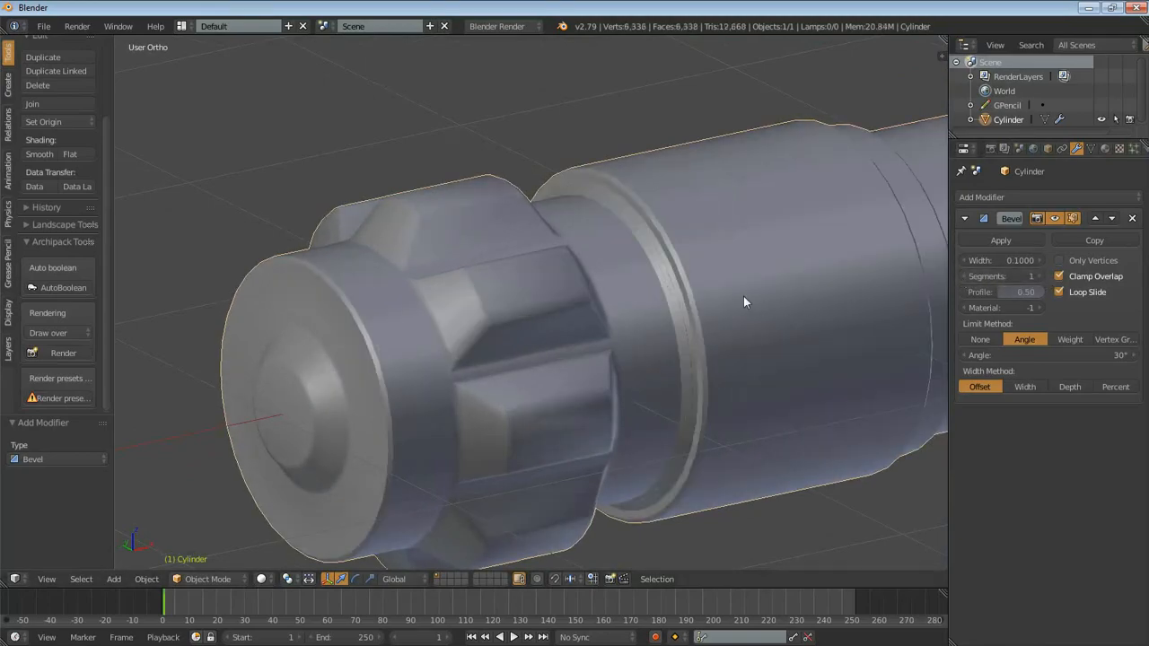
middle_drag(743, 296, 722, 275)
scroll(723, 268, up, 6)
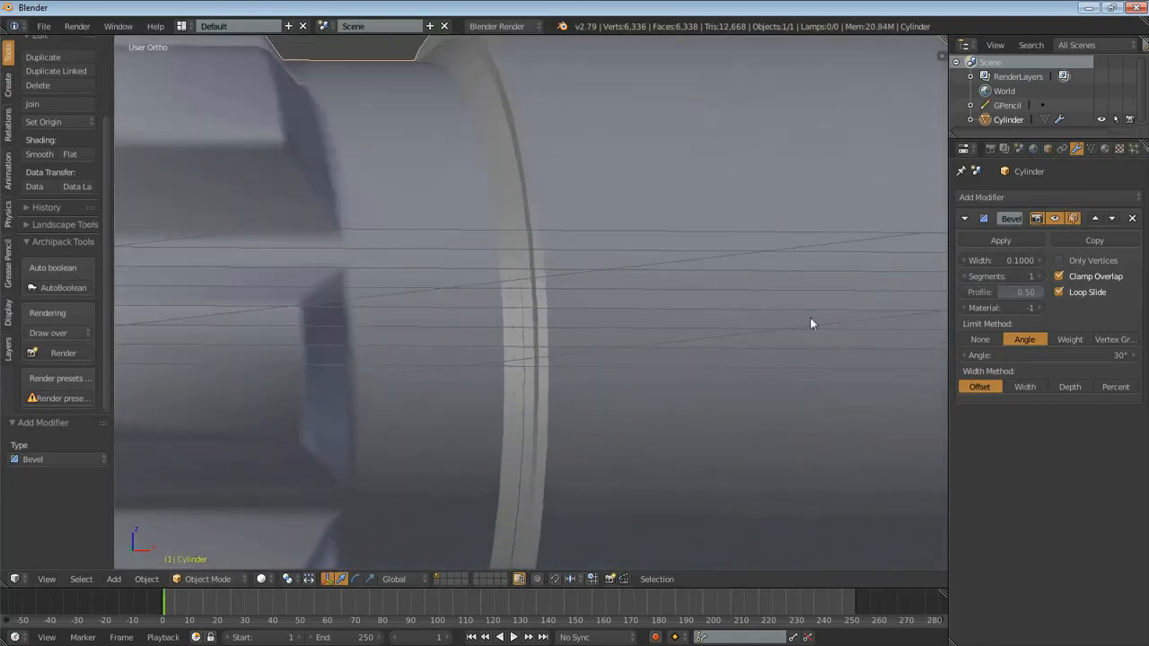
click(1039, 276)
shift+middle_drag(413, 329, 598, 412)
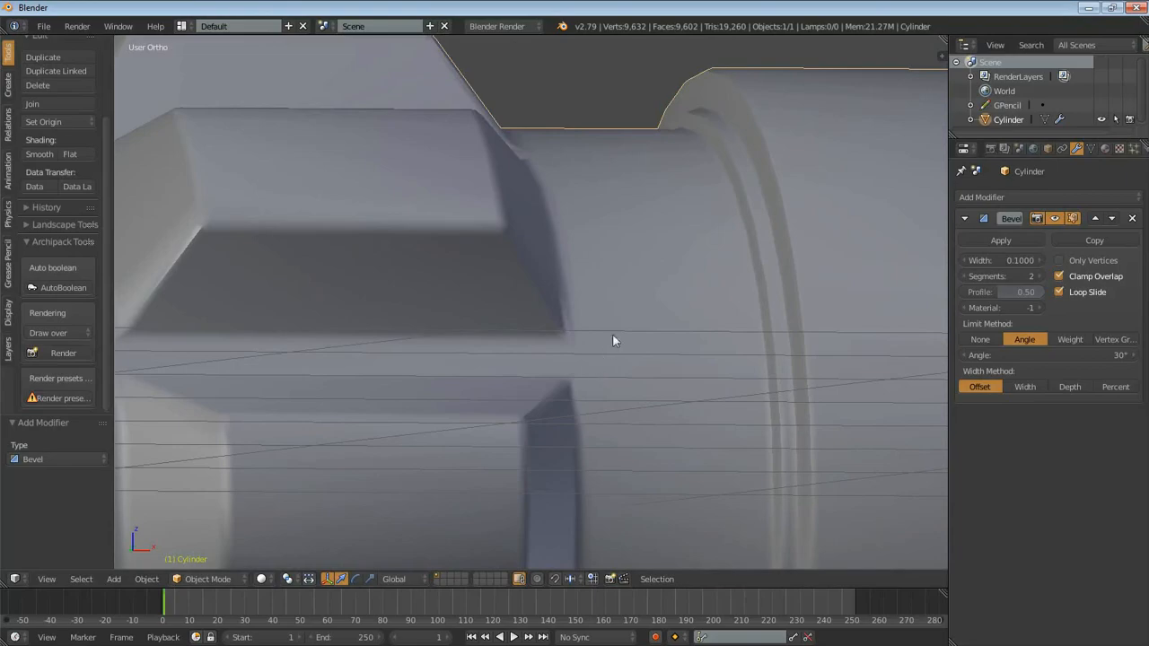
click(966, 276)
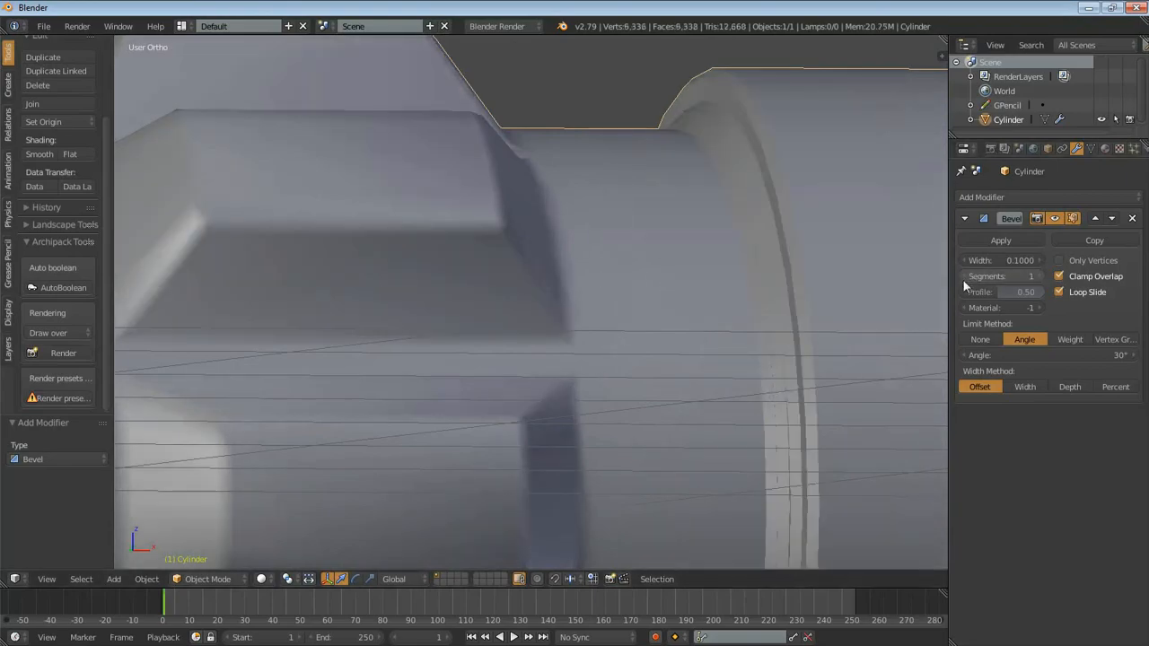
click(1040, 277)
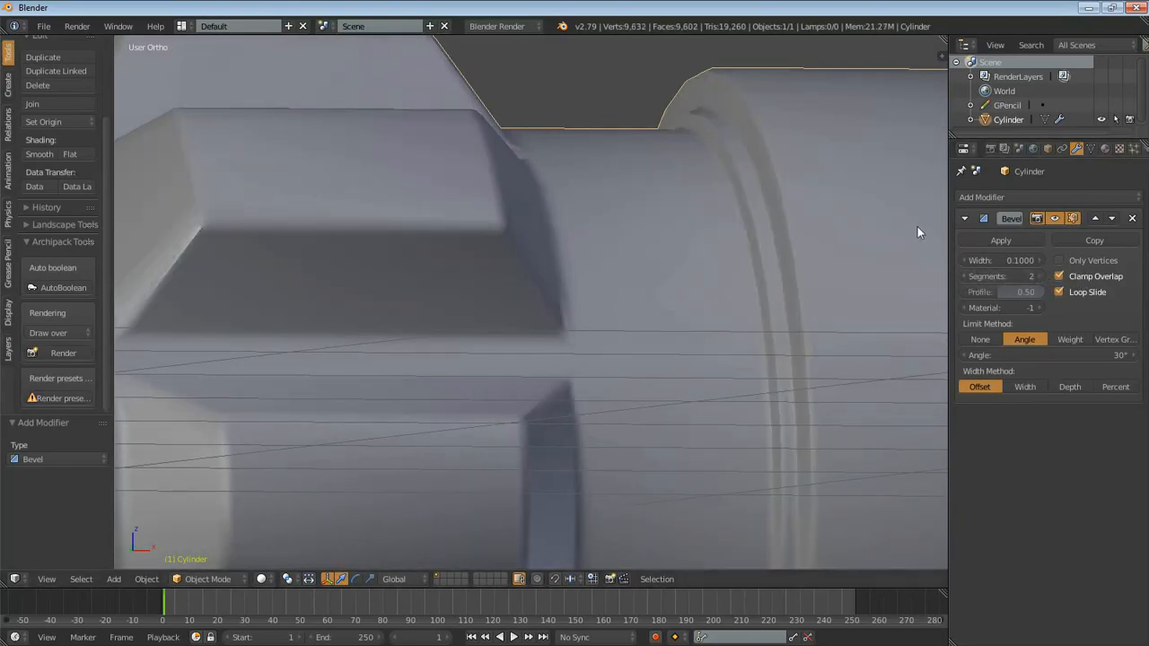
- Enter a Bevel profile of 0.5 and reduce the bevel width to 0.008
mouse_move(1024, 292)
mouse_down()
mouse_move(1063, 292)
mouse_move(1021, 291)
mouse_up()
click(1016, 291)
text(.5)
key(Return)
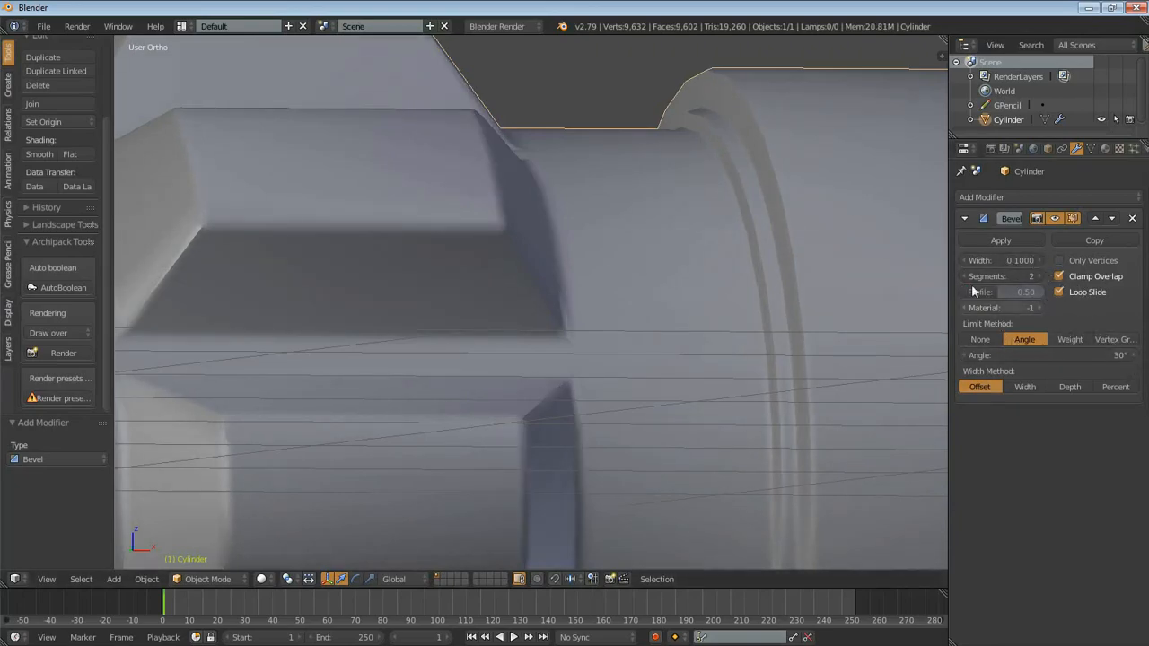
drag(1001, 260, 996, 260)
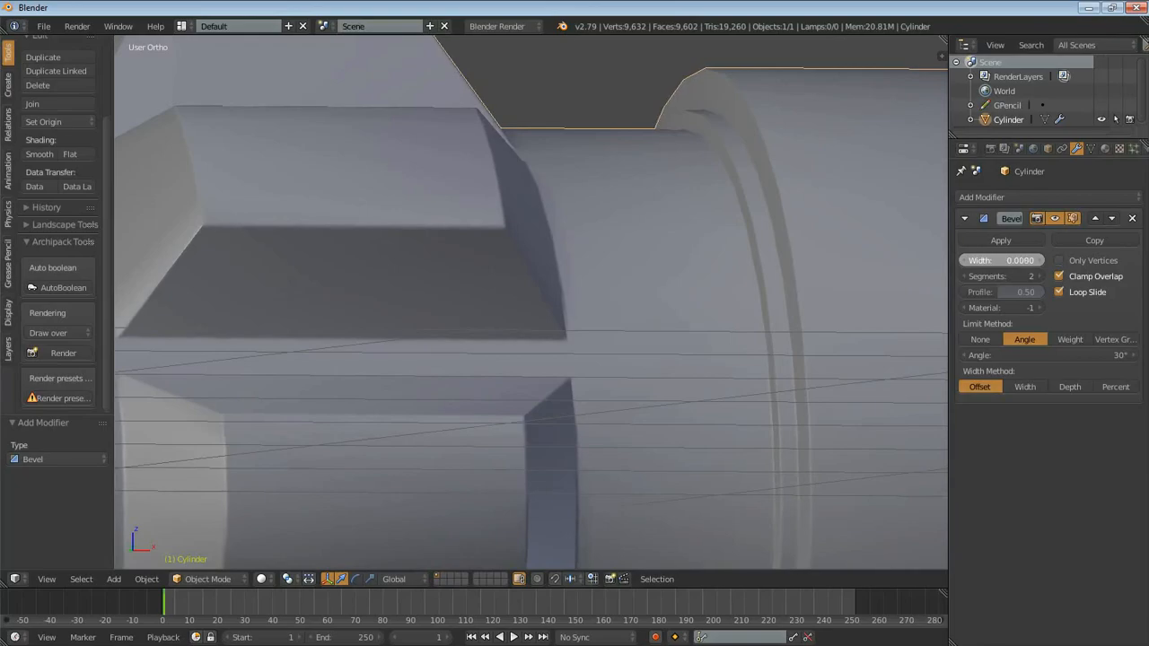
- Check the pommel's edges up close and set the bevel width to 0.023
scroll(531, 373, down, 5)
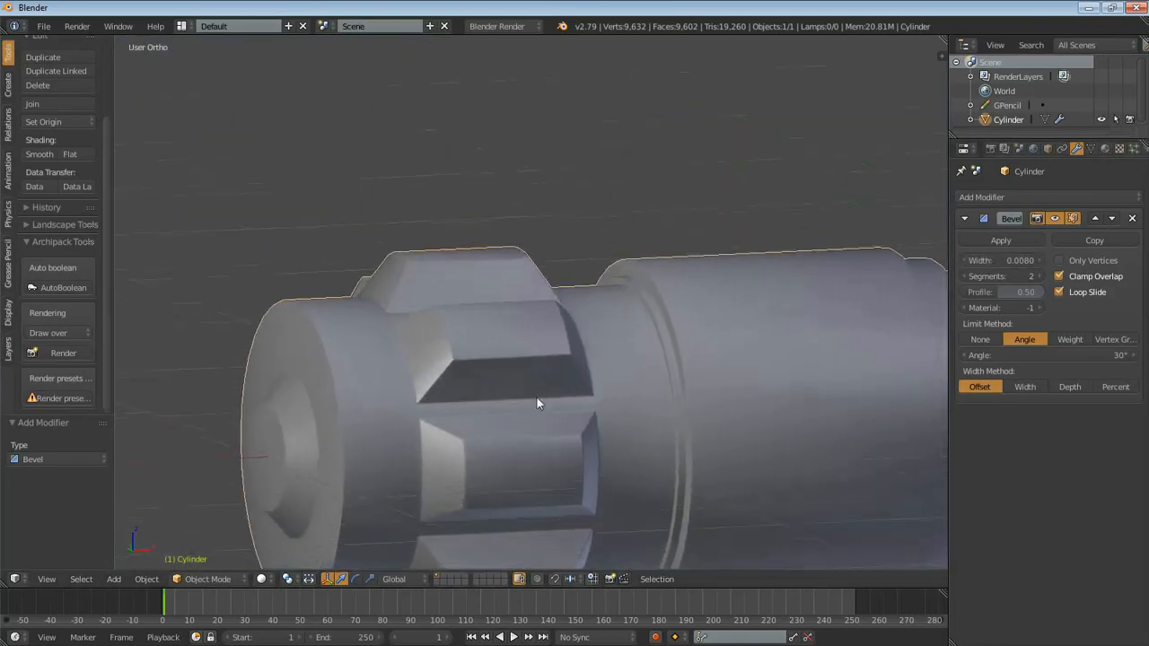
middle_drag(547, 384, 552, 372)
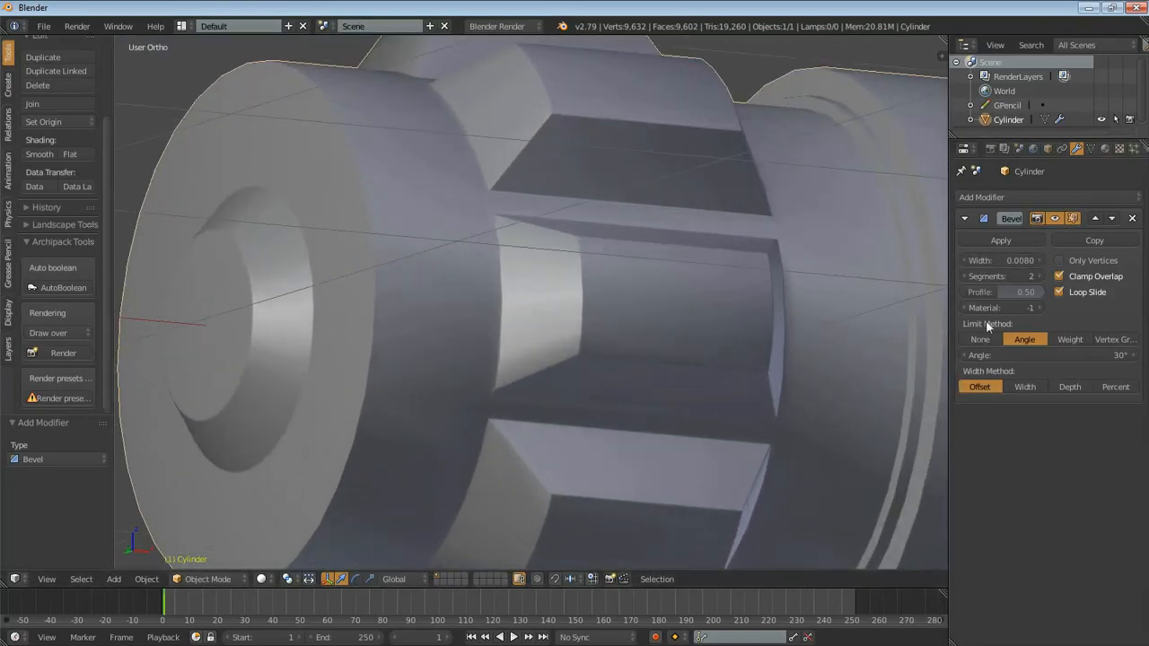
drag(1000, 261, 1032, 260)
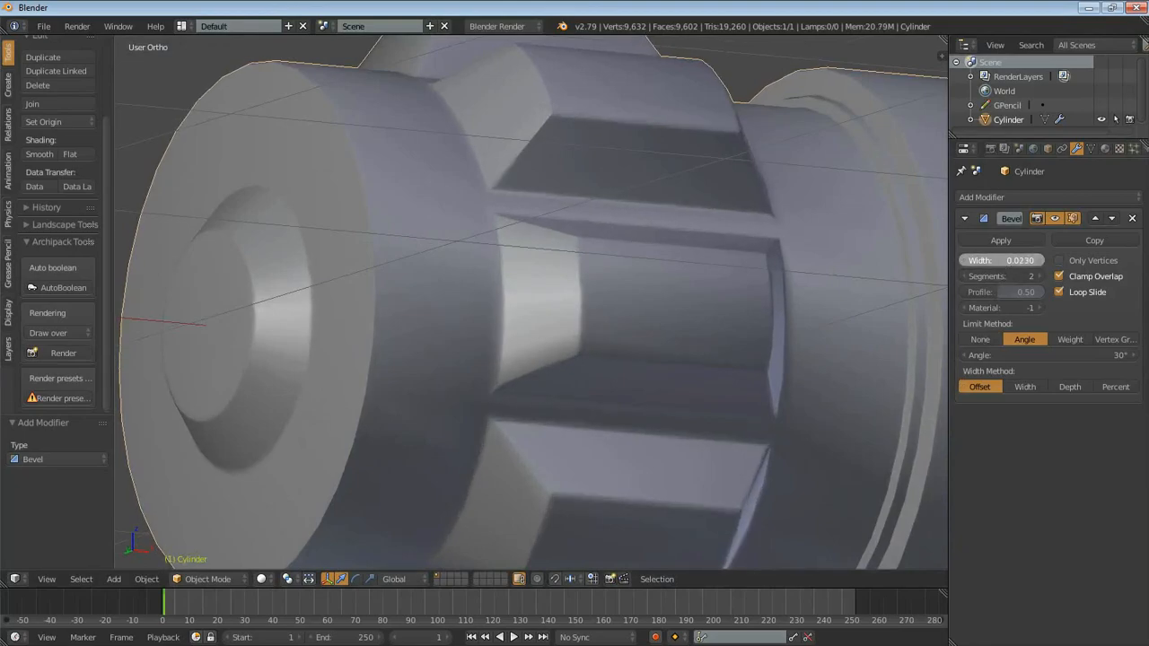
- Examine the bevelled edges along the grip, neck and emitter, and view the whole handle deselected
scroll(790, 296, down, 5)
shift+middle_drag(826, 362, 690, 315)
scroll(777, 299, down, 3)
middle_drag(777, 298, 547, 228)
shift+middle_drag(547, 228, 388, 164)
scroll(389, 164, up, 3)
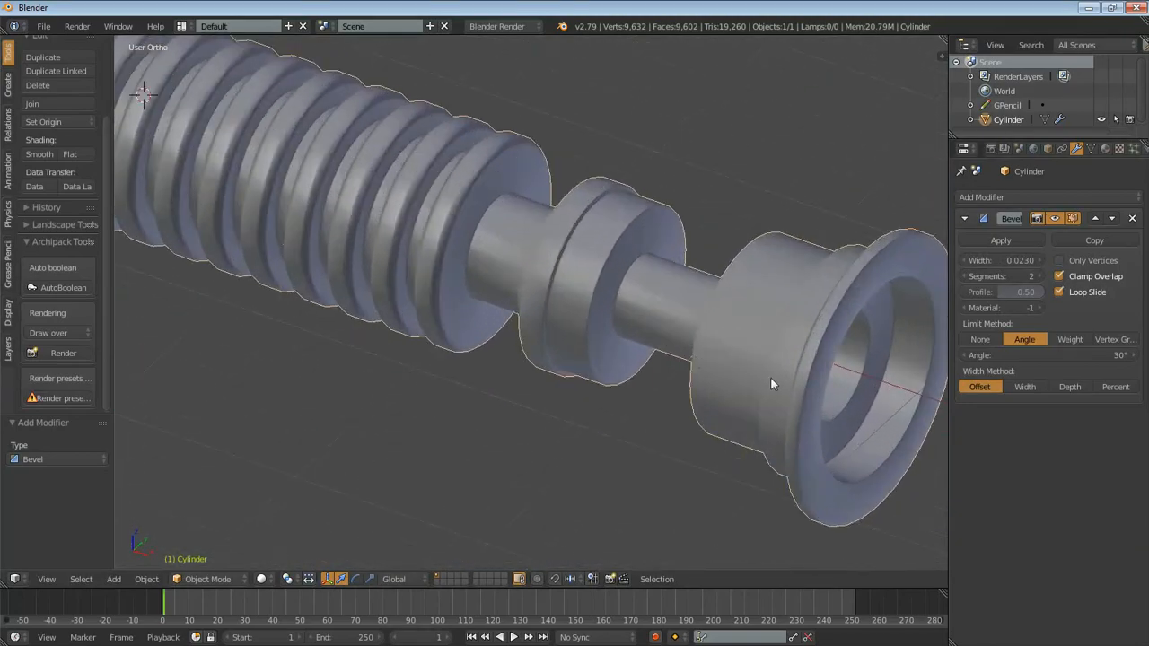
shift+middle_drag(770, 377, 694, 364)
scroll(597, 333, down, 3)
scroll(672, 425, down, 2)
scroll(663, 418, down, 2)
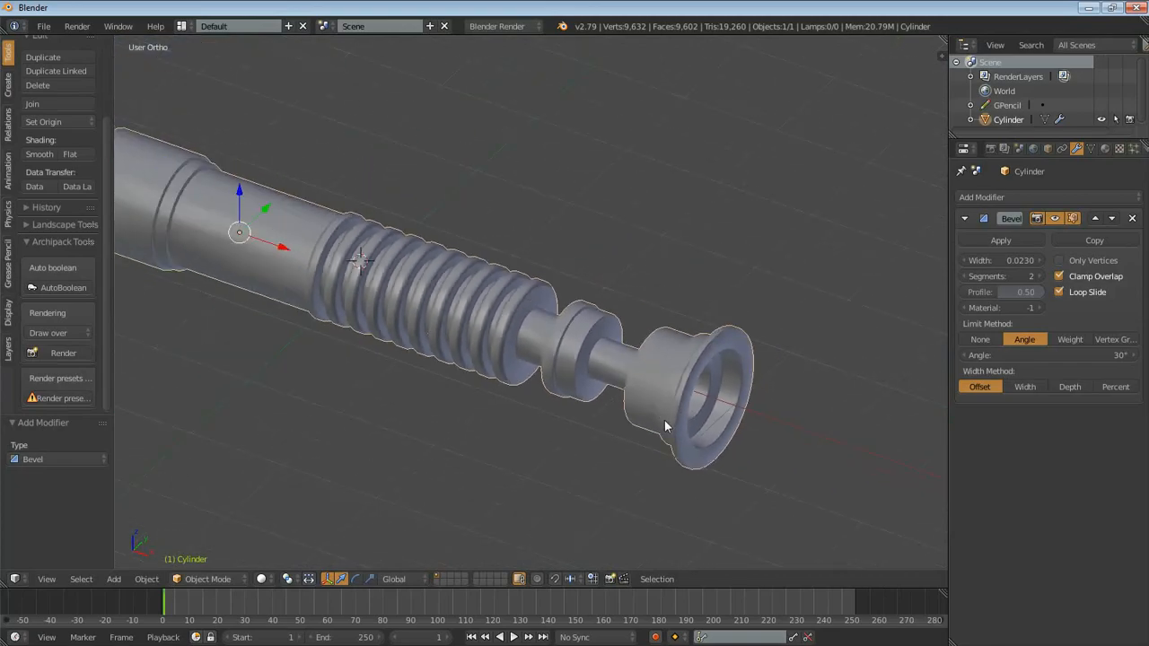
scroll(565, 386, down, 3)
key(a)
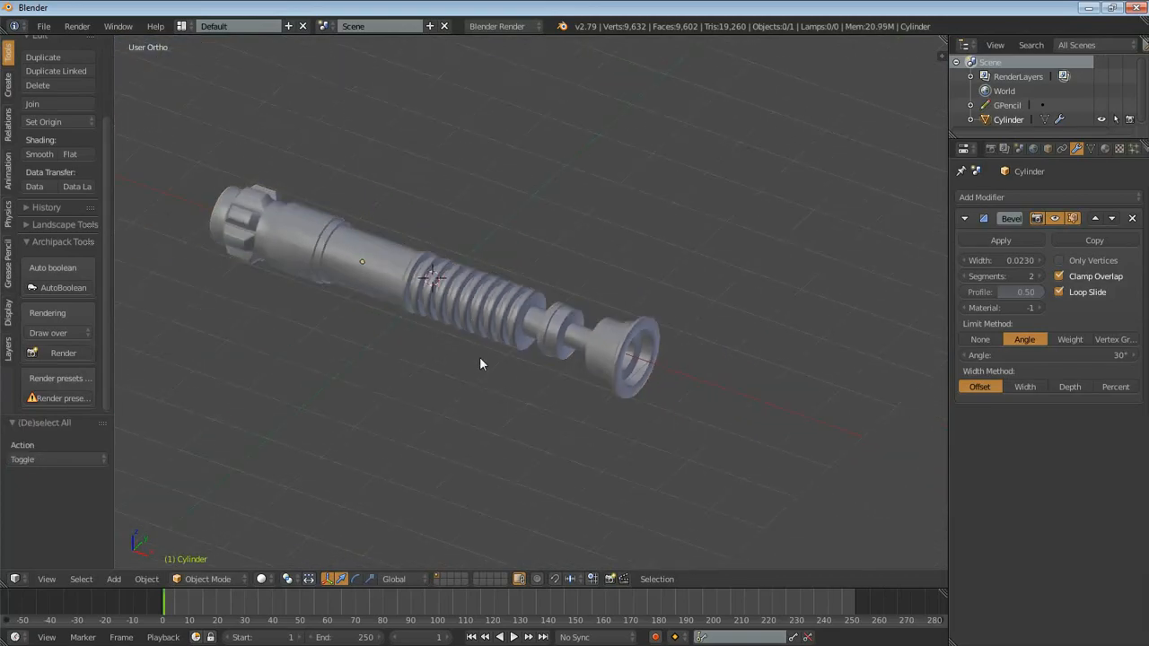
middle_drag(431, 316, 455, 328)
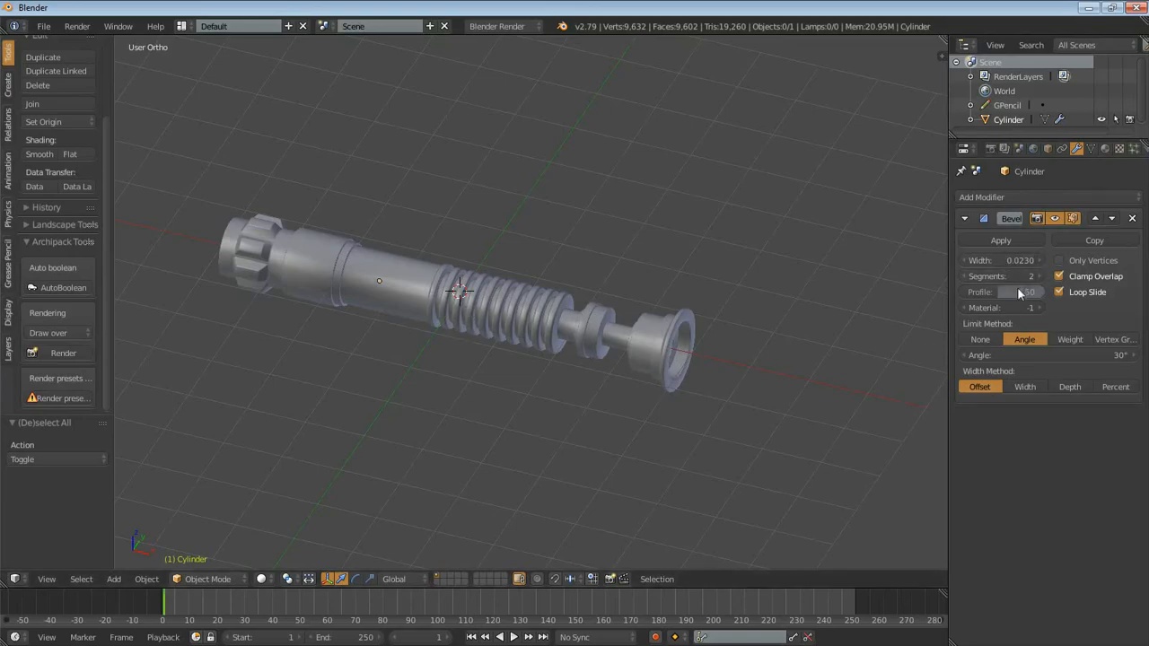
- Set the Bevel modifier to 1 segment and a width of 0.008, and check the handle from several angles
click(966, 274)
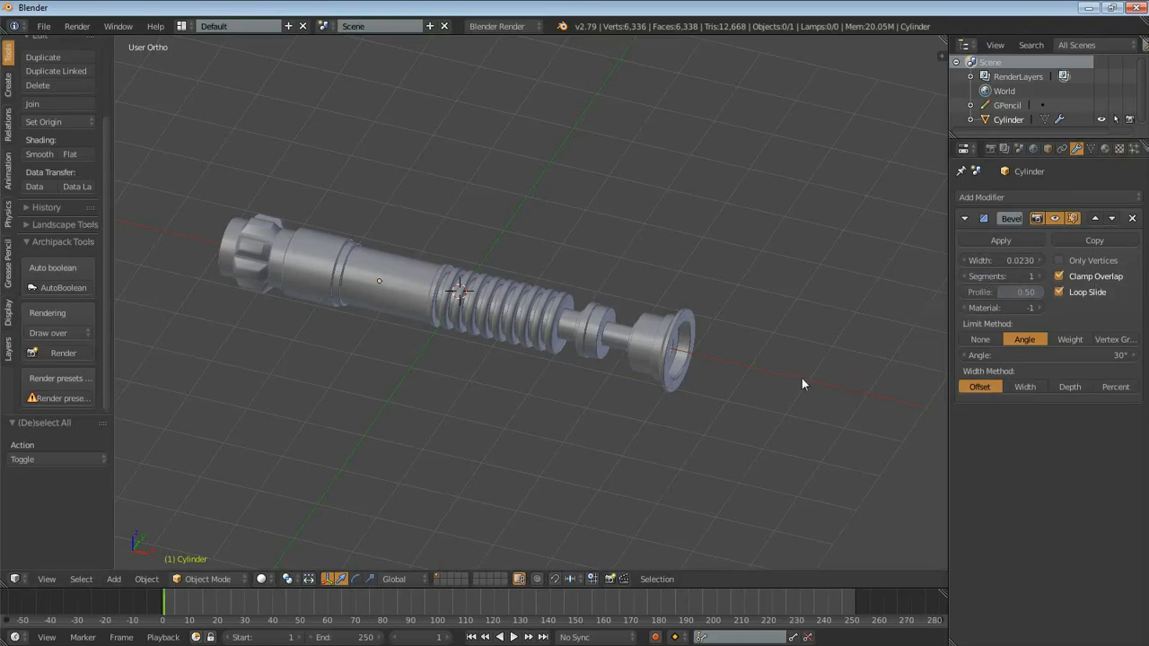
scroll(565, 329, up, 3)
shift+middle_drag(424, 329, 875, 448)
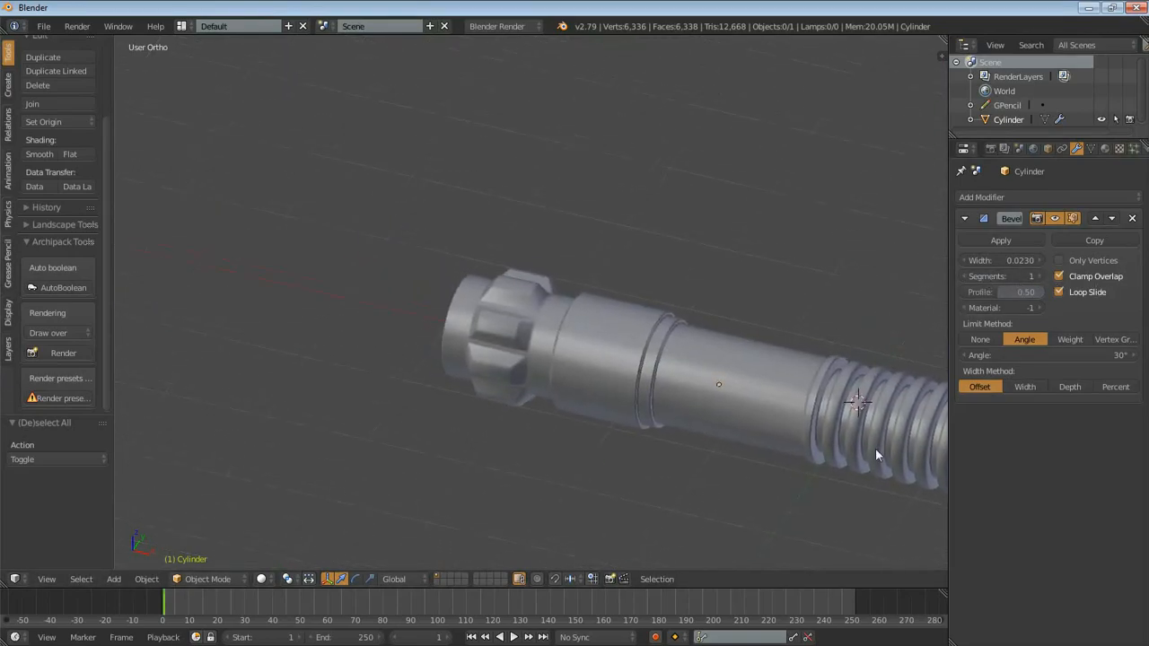
scroll(875, 450, up, 5)
middle_drag(535, 404, 645, 386)
drag(988, 257, 978, 267)
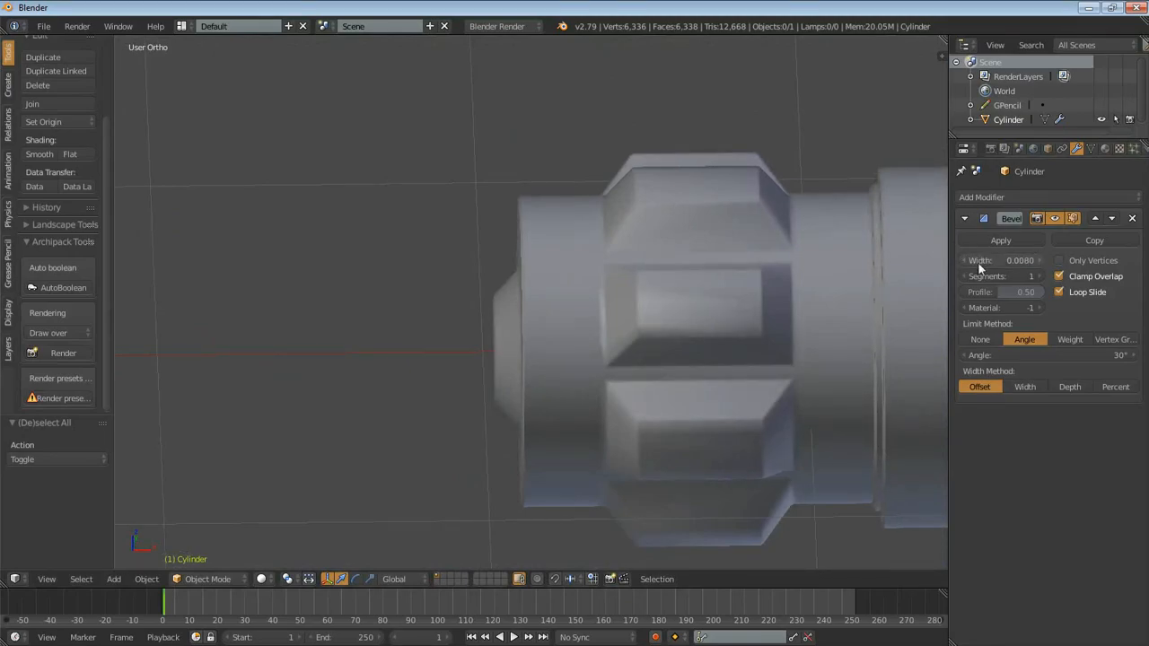
scroll(628, 348, down, 6)
shift+middle_drag(783, 366, 361, 375)
scroll(323, 416, down, 1)
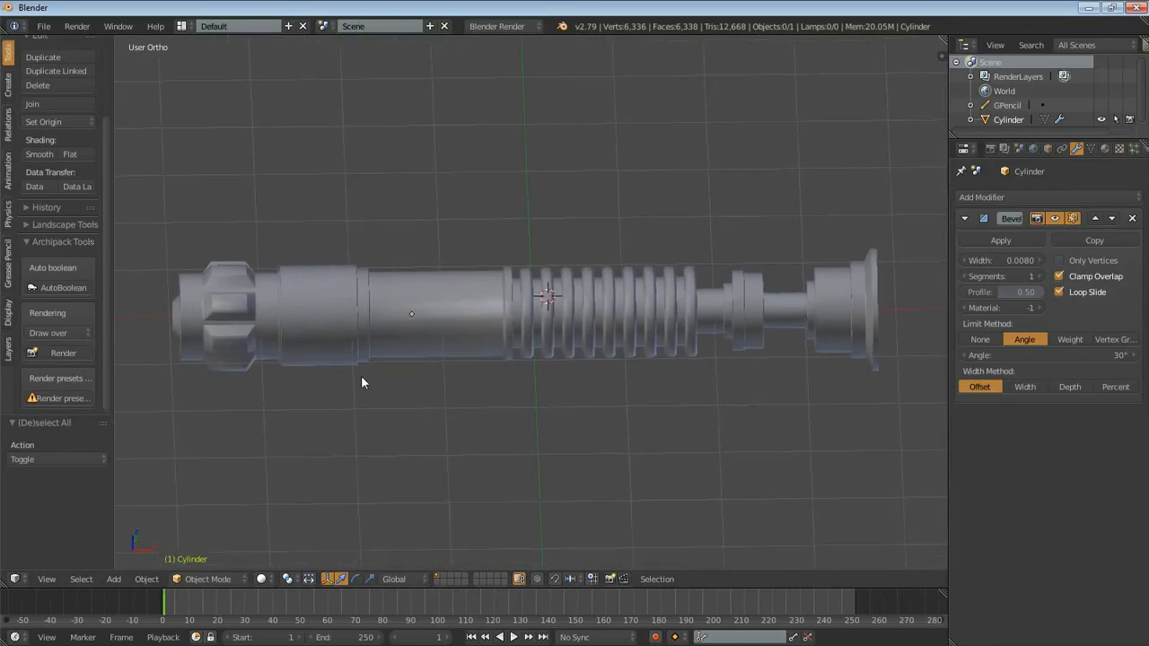
scroll(399, 375, up, 3)
mouse_move(445, 368)
middle_down()
mouse_move(384, 328)
mouse_move(338, 329)
mouse_move(446, 361)
middle_up()
scroll(369, 358, down, 2)
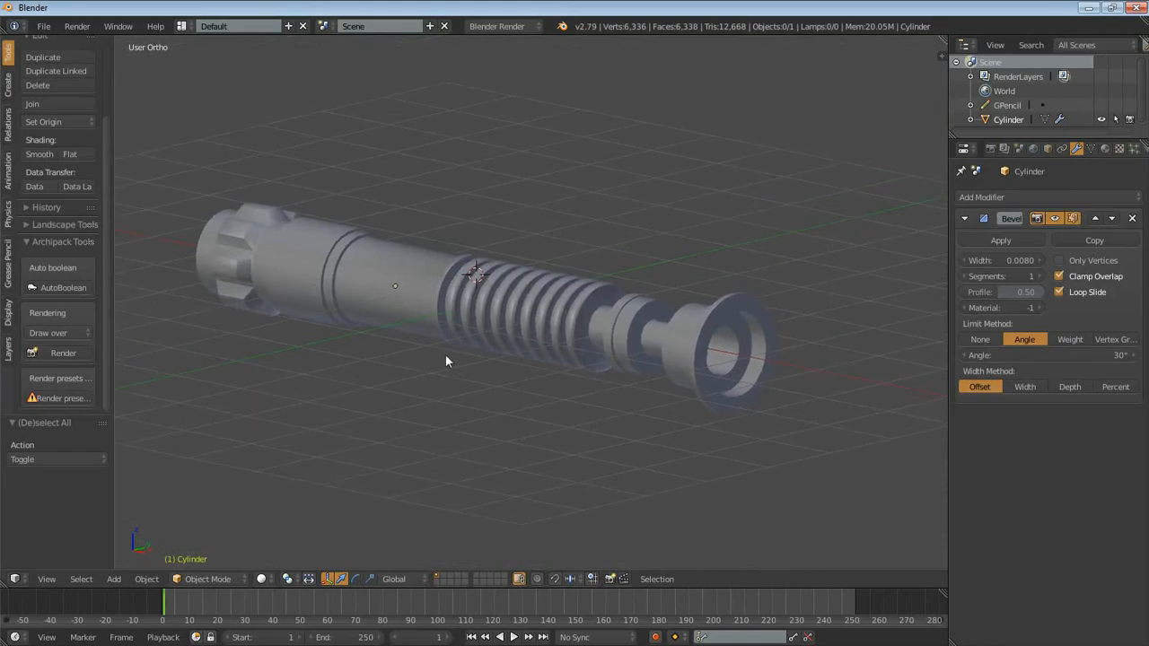